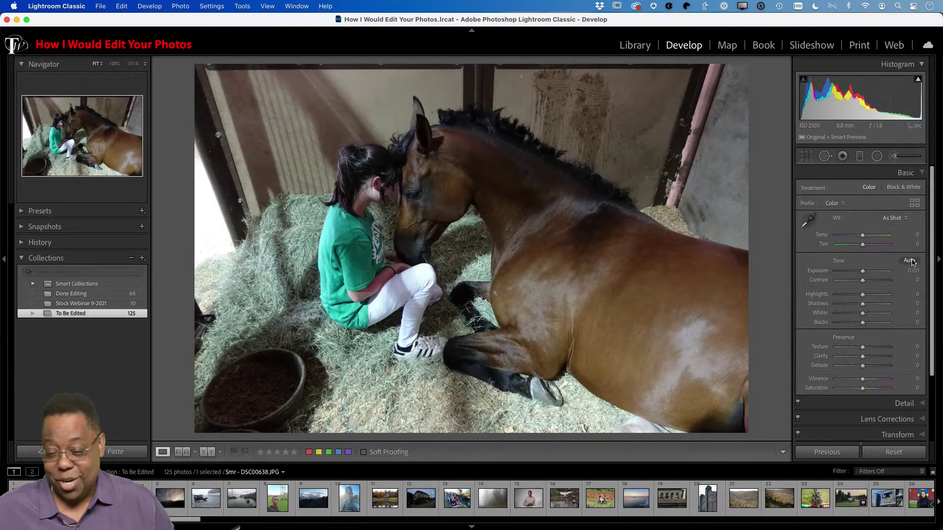
Step: Apply automatic tone adjustments to the horse photo and set Texture to +24
left_click(910, 261)
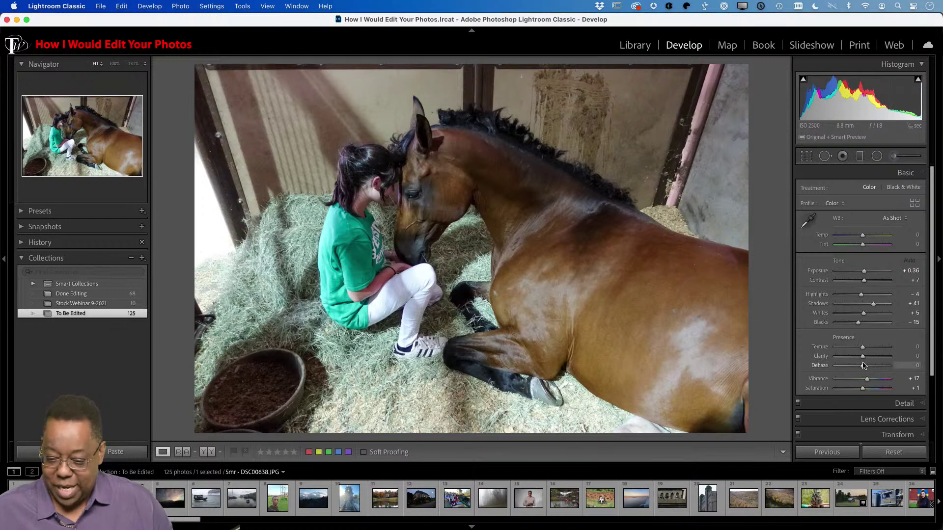
left_click_drag(864, 350, 868, 350)
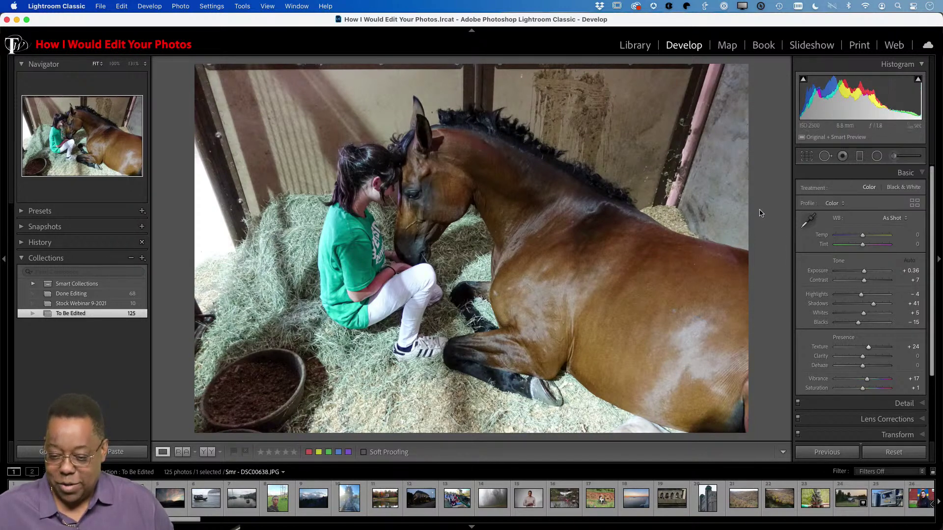
Step: Check shadow and highlight clipping while trying Whites values between -100 and +18
mouse_move(805, 83)
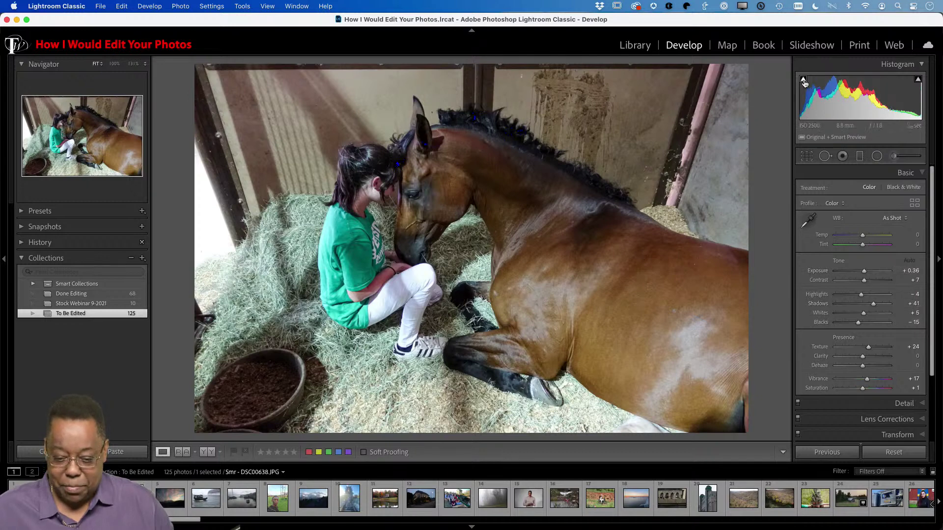
mouse_move(918, 83)
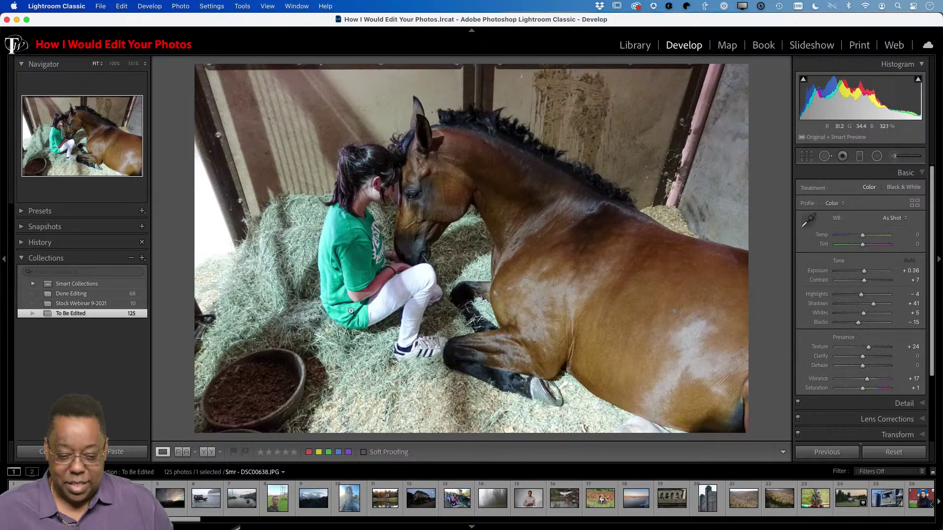
left_click_drag(863, 313, 838, 313)
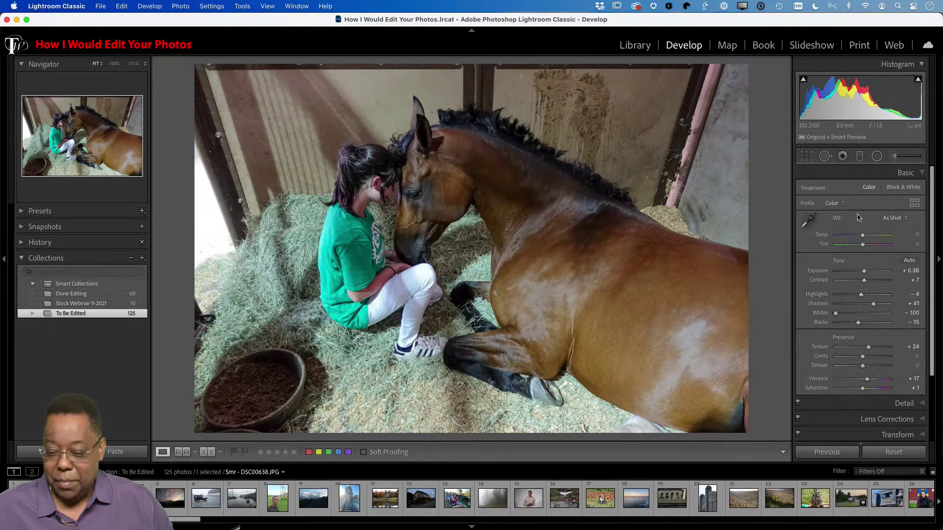
left_click_drag(836, 313, 841, 313)
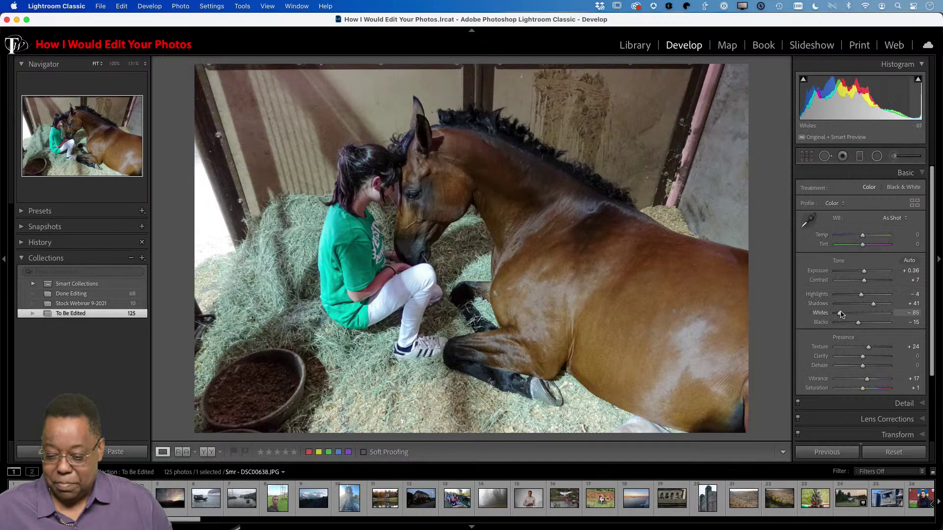
mouse_move(919, 81)
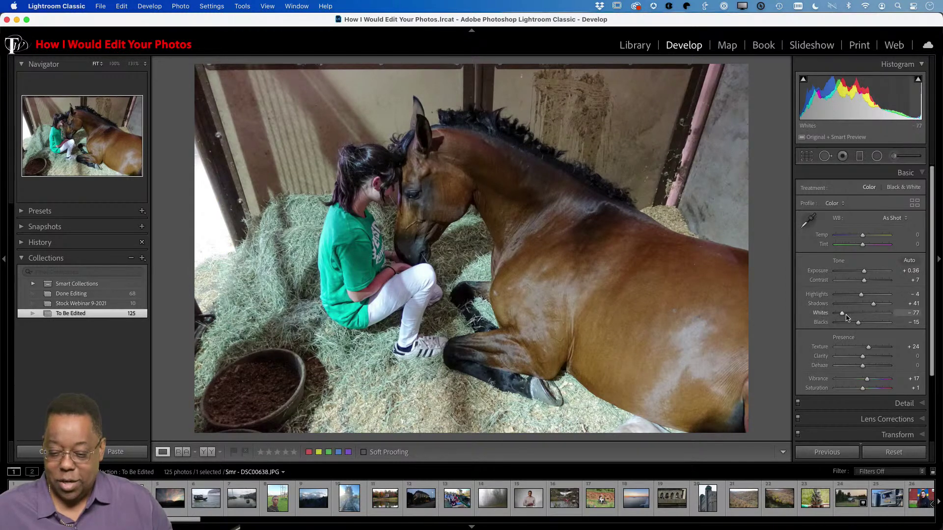
left_click_drag(843, 315, 856, 314)
mouse_move(918, 81)
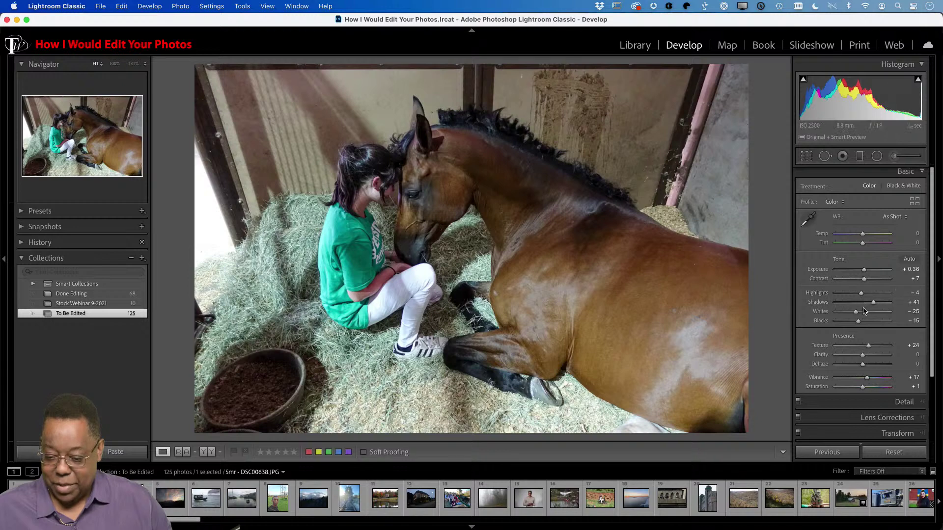
left_click_drag(855, 315, 867, 313)
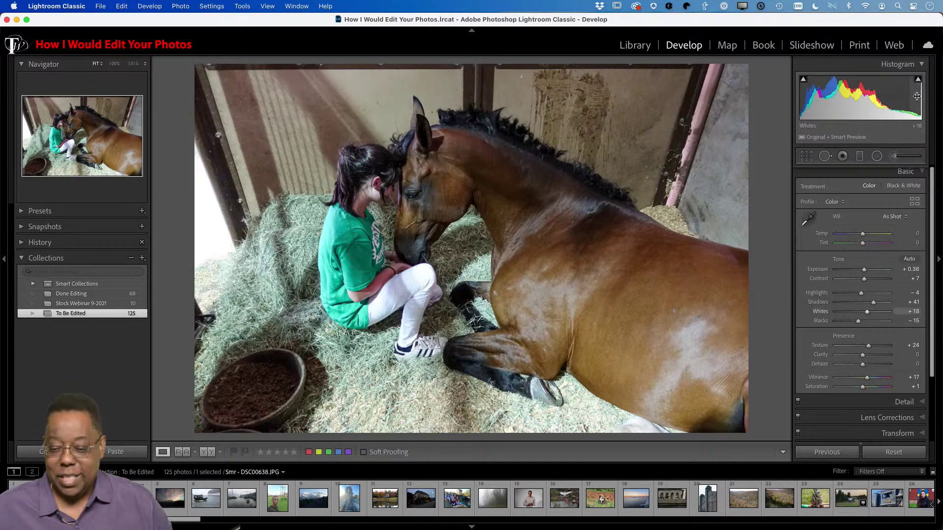
Step: Lower Whites to -58 while checking highlight clipping, and set Exposure to +0.35
left_click_drag(901, 98, 897, 98)
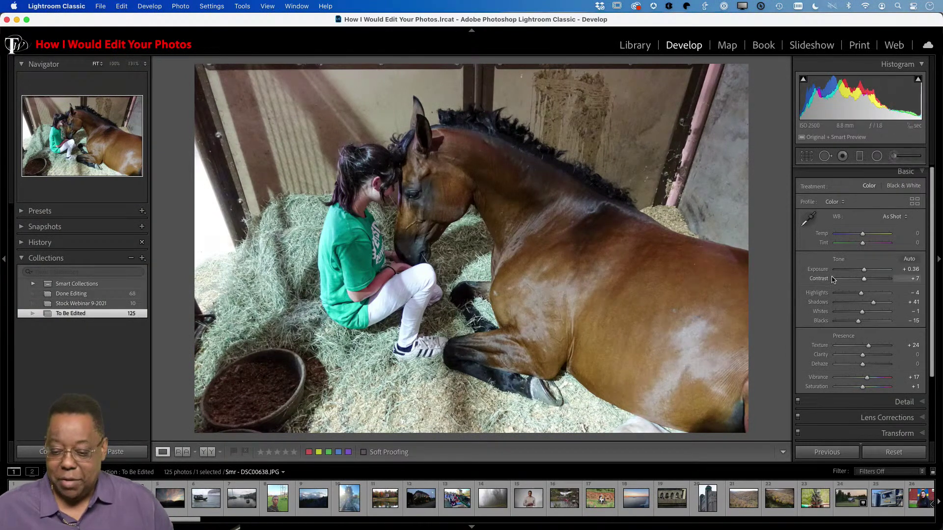
mouse_move(919, 80)
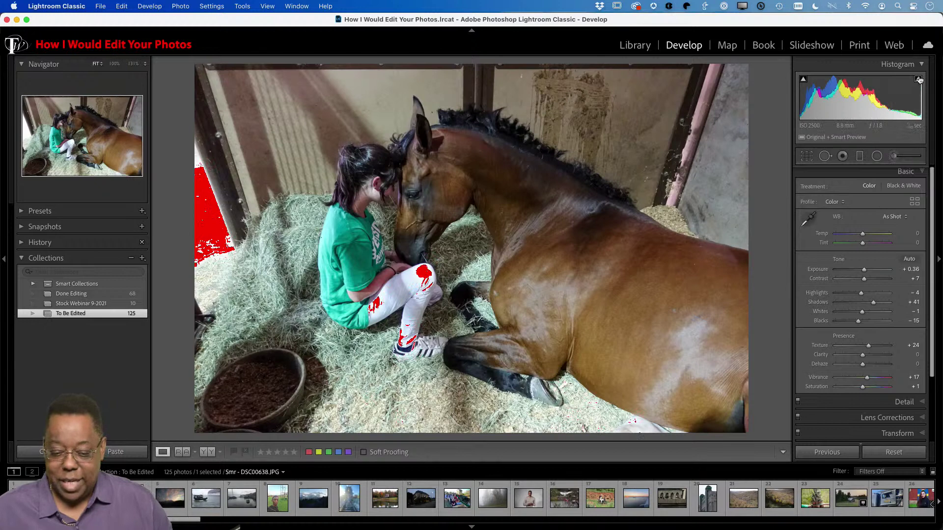
left_click_drag(914, 101, 894, 101)
mouse_move(920, 84)
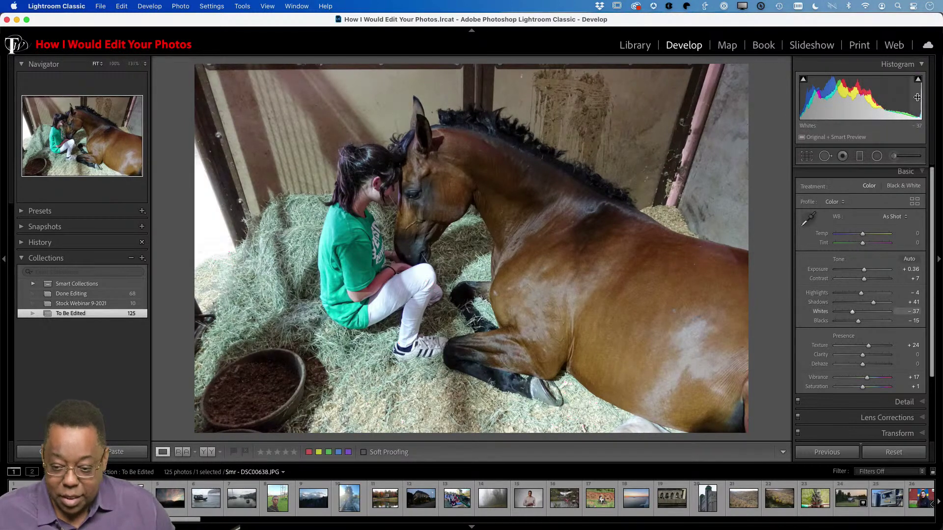
left_click_drag(903, 98, 895, 98)
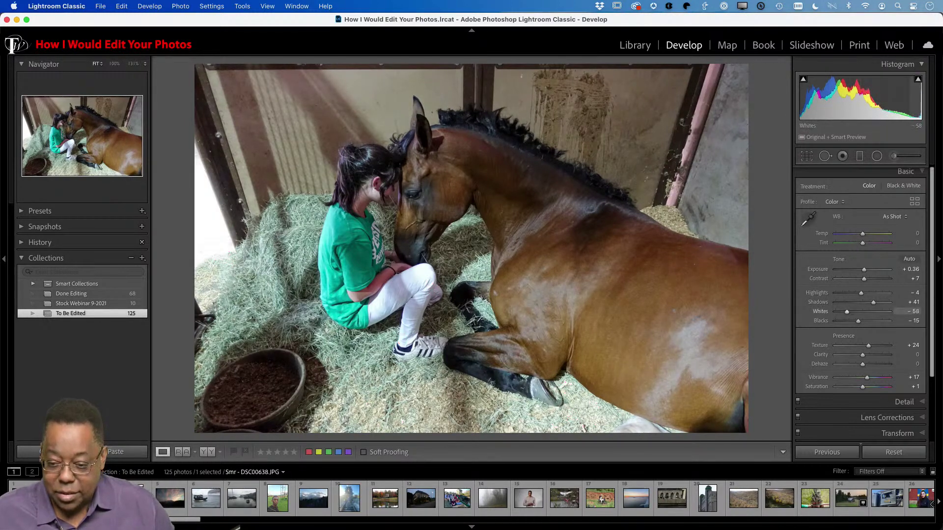
mouse_move(918, 83)
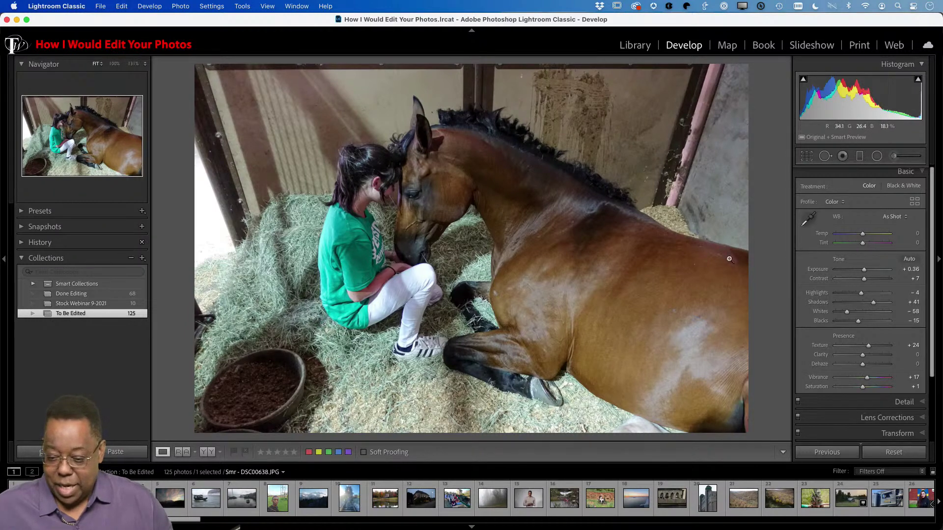
left_click(865, 269)
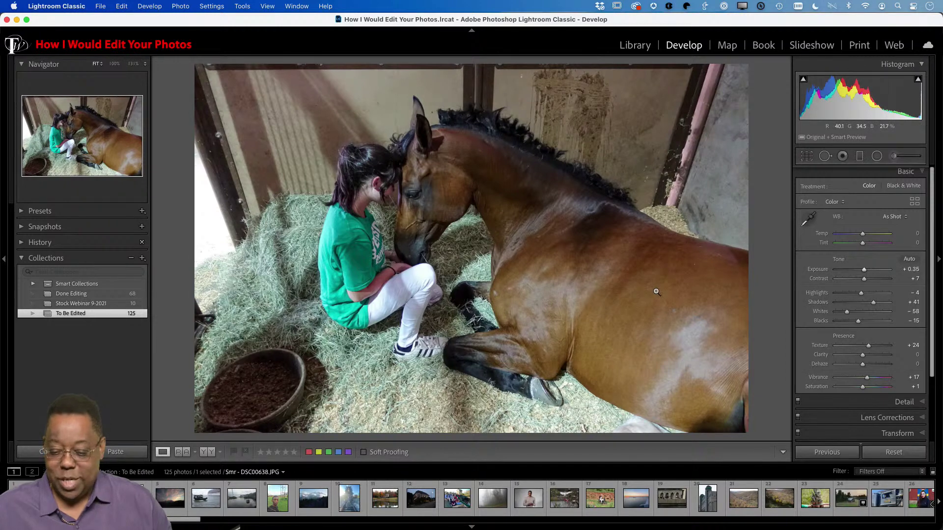
Step: Set the Sharpening Amount in the Detail settings to 49
scroll(905, 383, "down", 3)
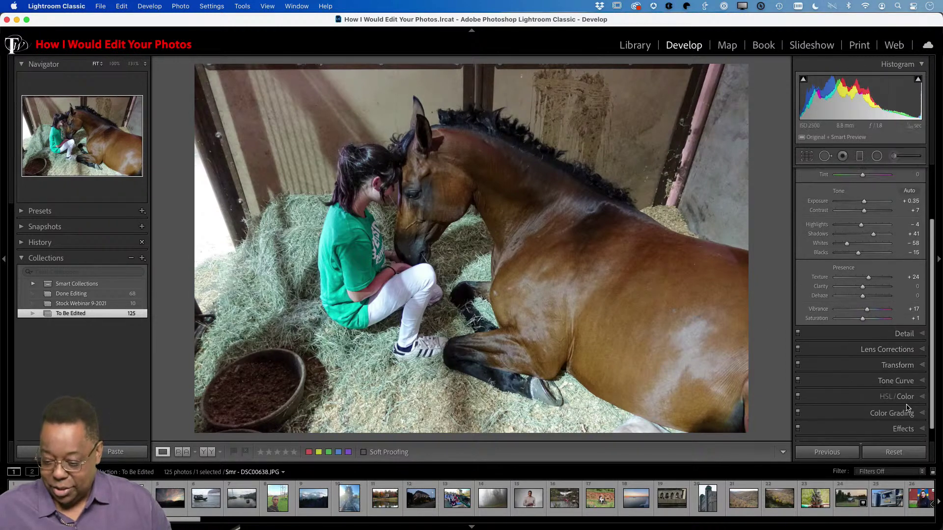
scroll(907, 383, "down", 2)
left_click(908, 324)
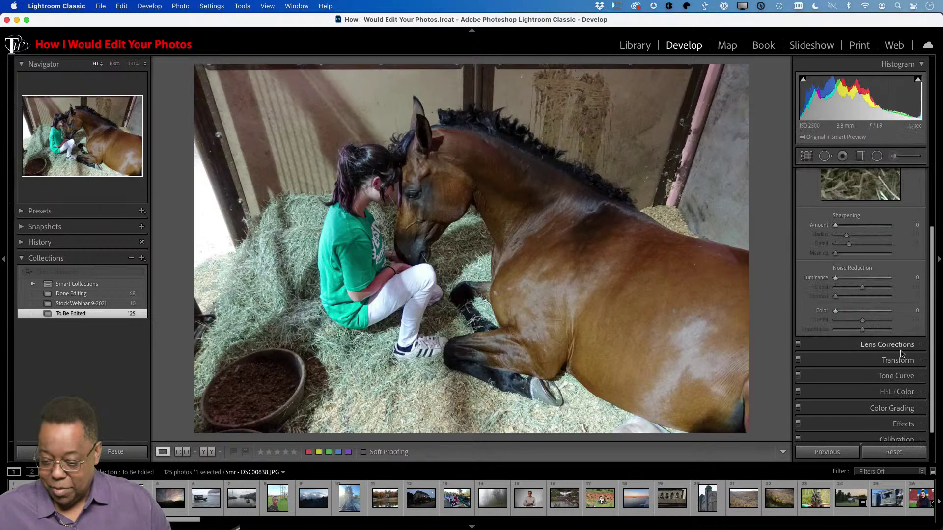
scroll(857, 258, "up", 2)
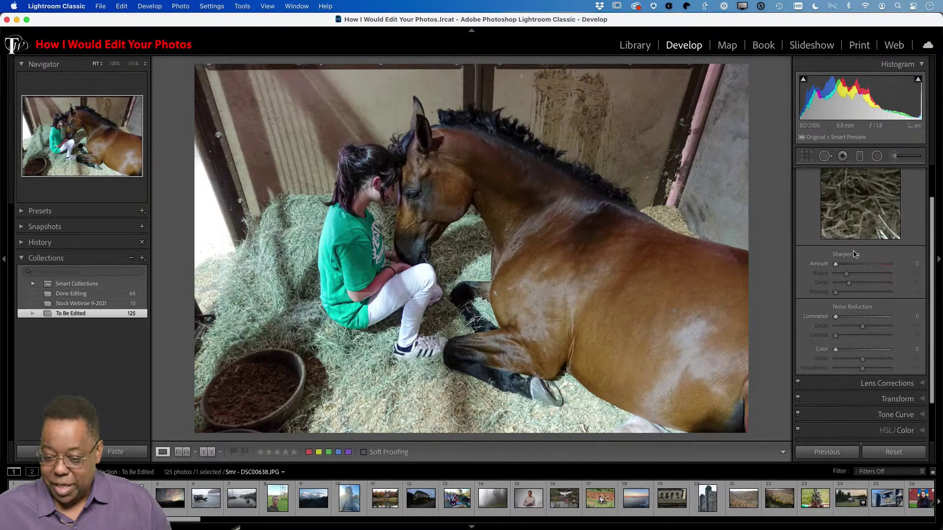
scroll(854, 254, "up", 1)
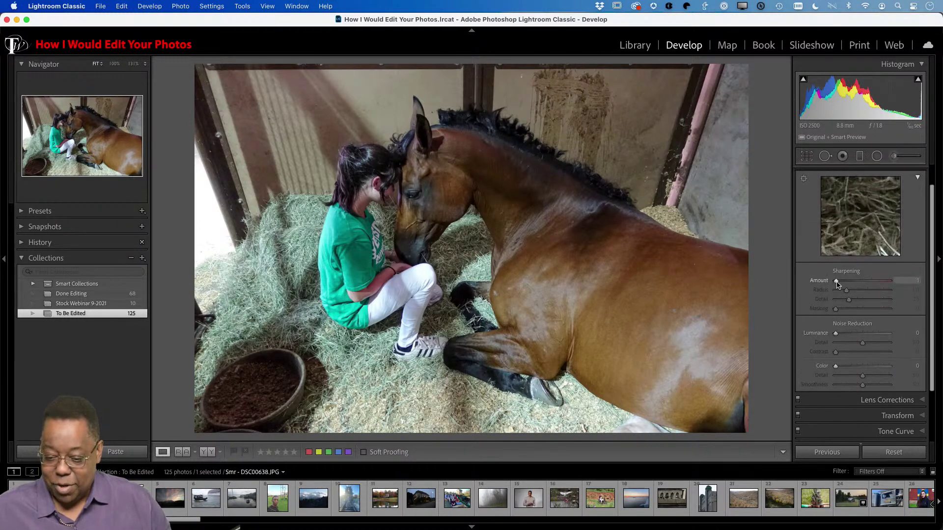
left_click_drag(837, 284, 854, 282)
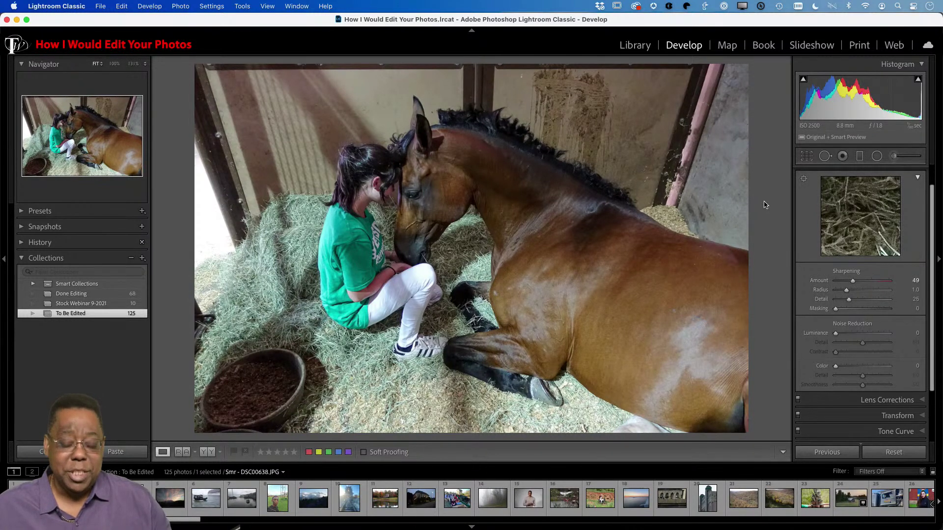
Step: Return to the Library grid and open DSC00638 in Adobe Photoshop 2021 as a copy with Lightroom adjustments
key("g")
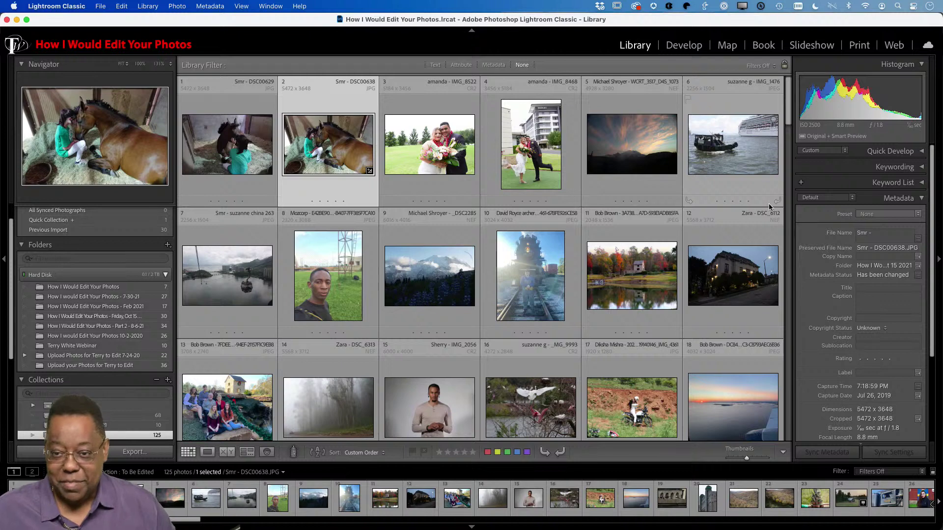
right_click(326, 145)
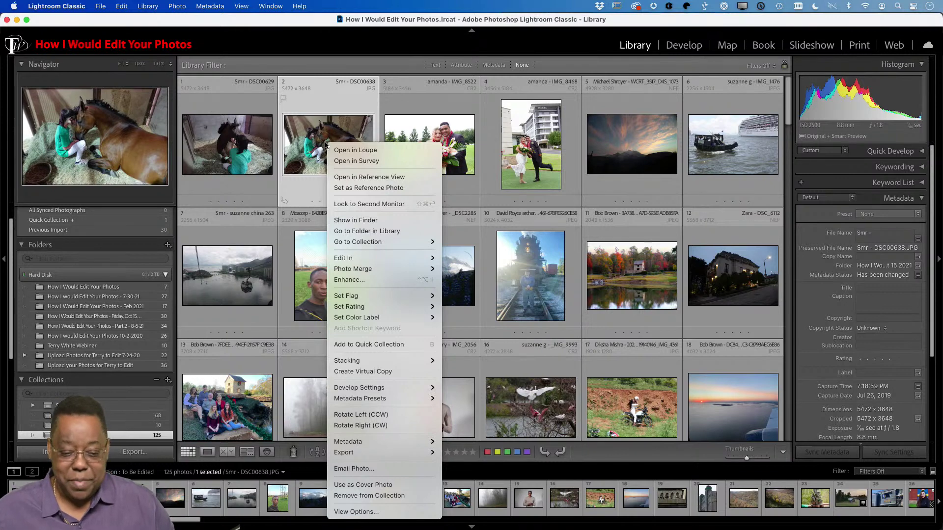
mouse_move(361, 260)
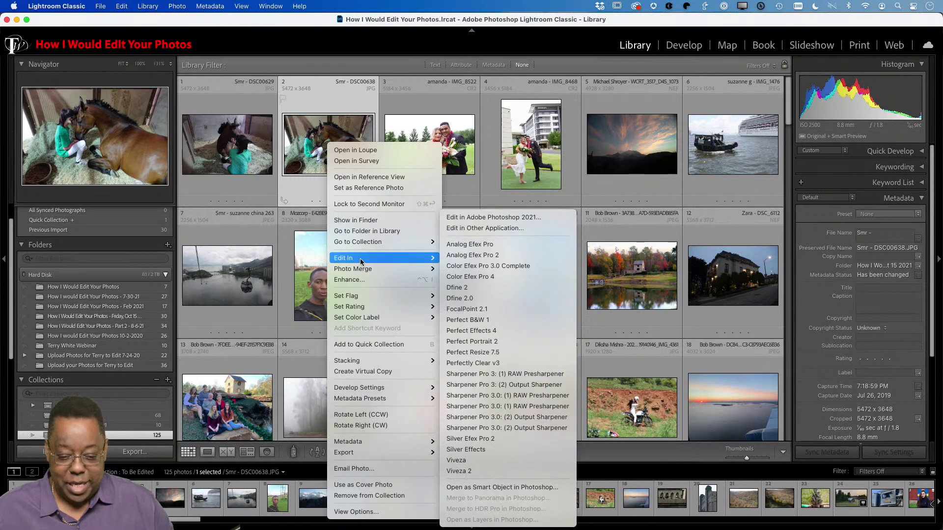
left_click(527, 218)
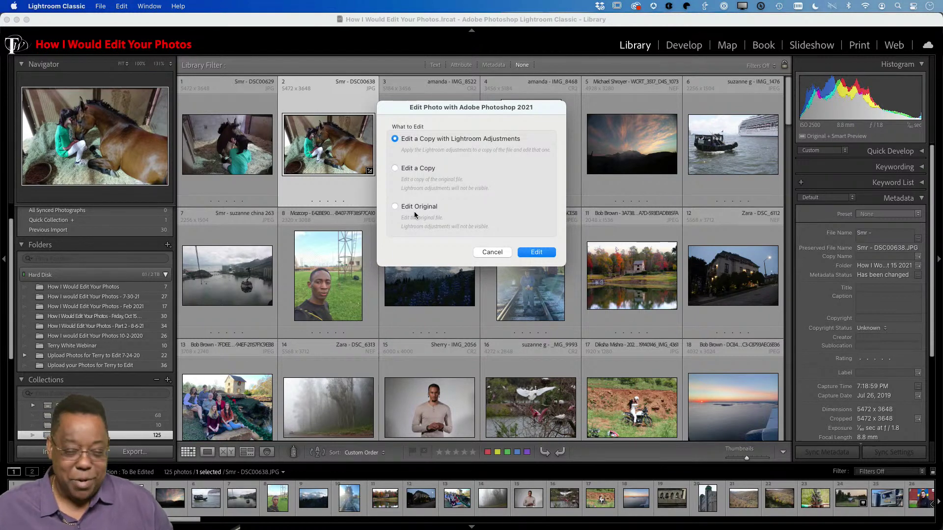
left_click(533, 252)
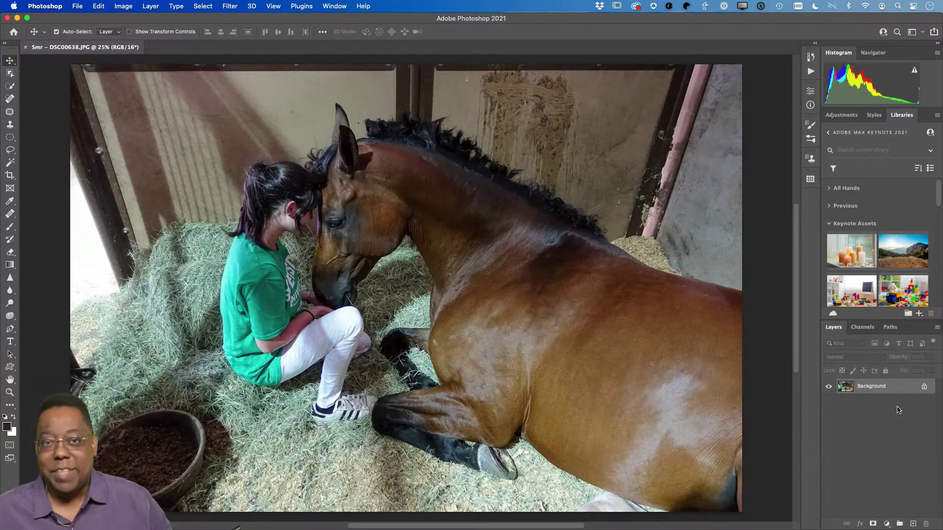
Step: Duplicate the Background layer and patch the small marks on the wall beside the large stain with clean wall nearby, clearing each selection
left_click_drag(896, 396, 916, 523)
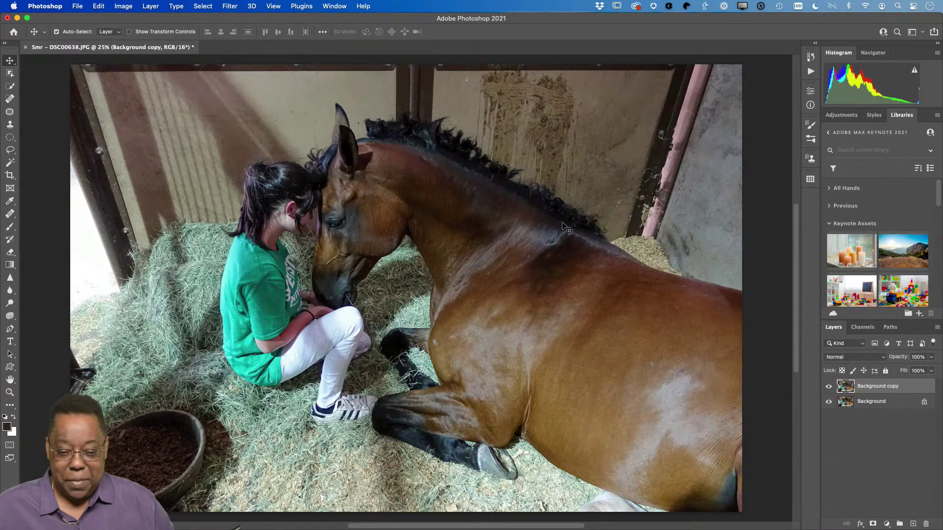
key("z")
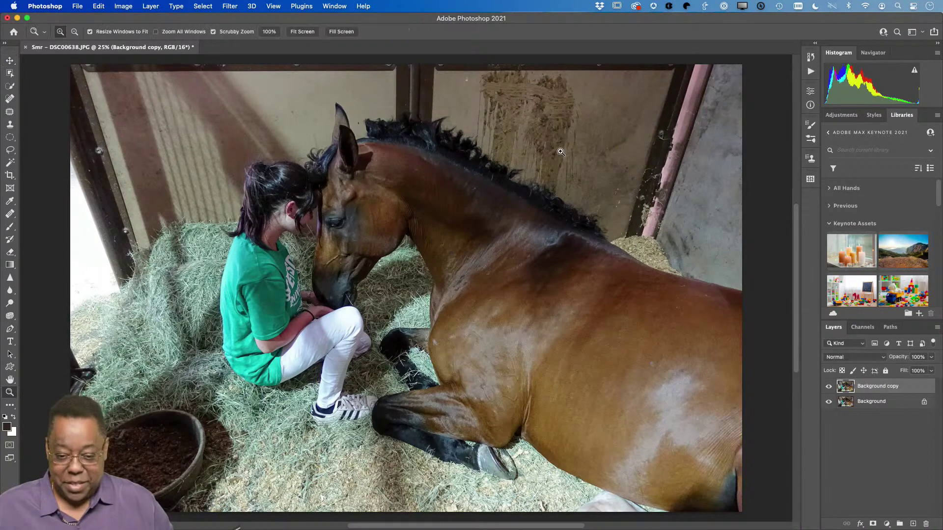
left_click_drag(558, 113, 560, 226)
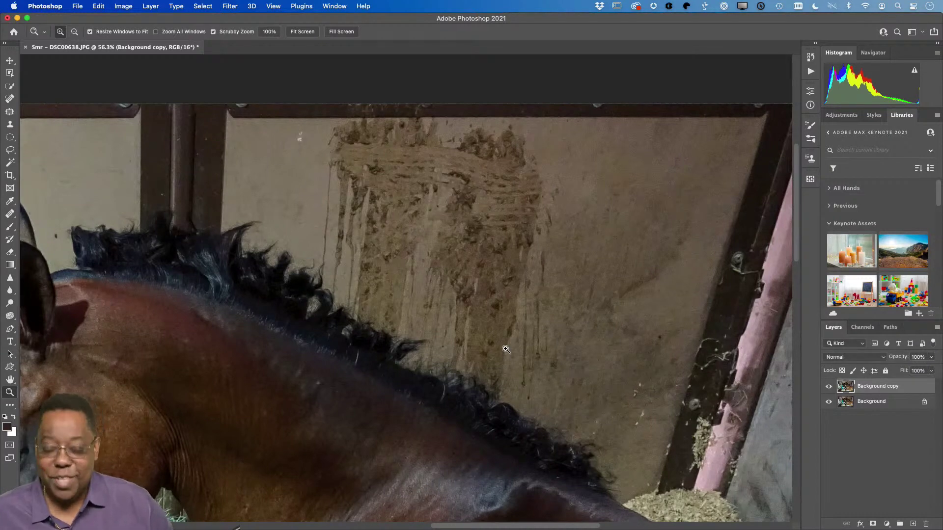
left_click_drag(177, 382, 213, 326)
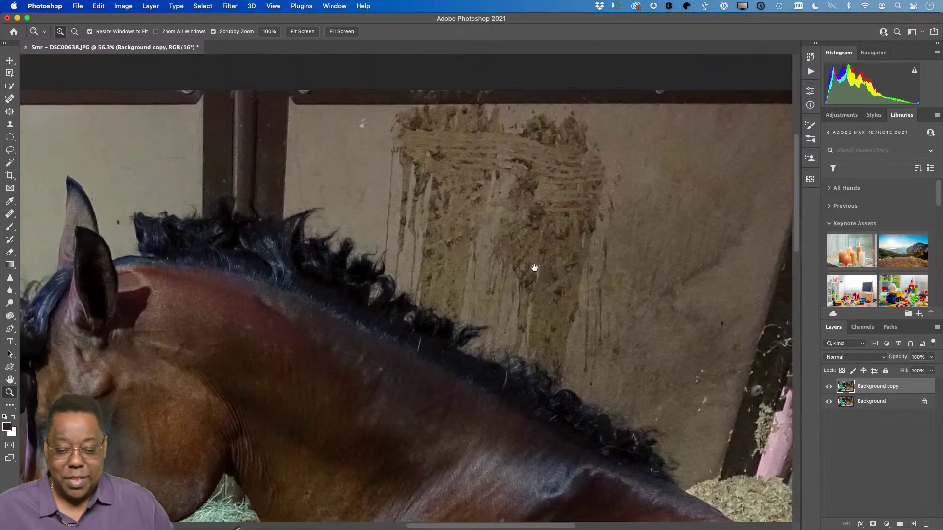
left_click_drag(507, 224, 536, 268)
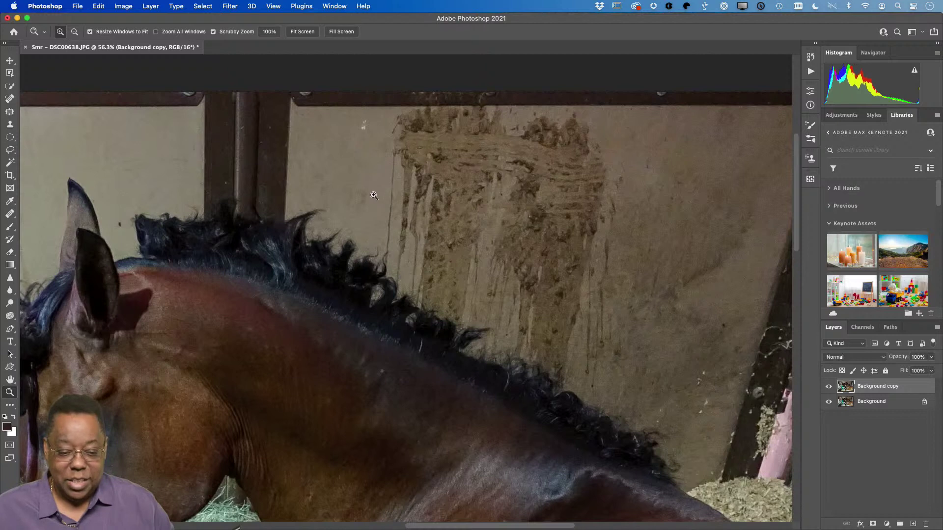
left_click(10, 111)
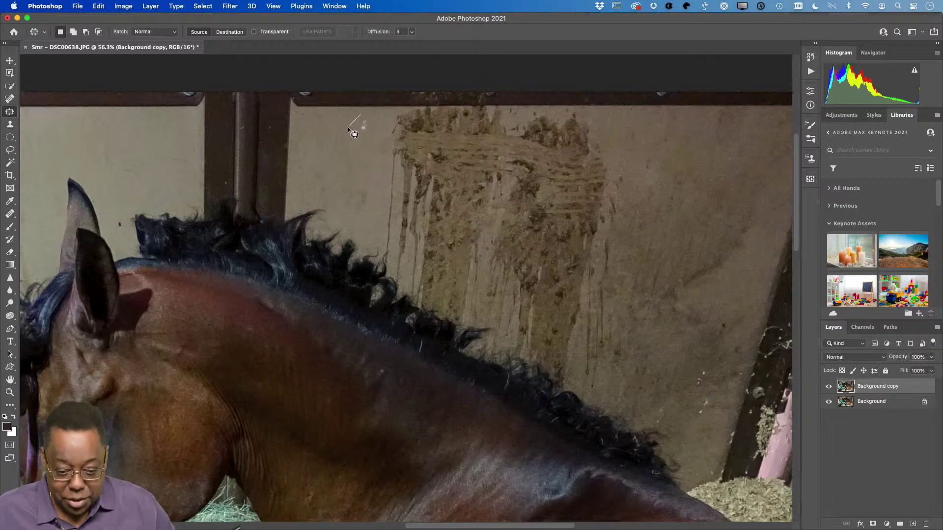
left_click_drag(358, 122, 359, 123)
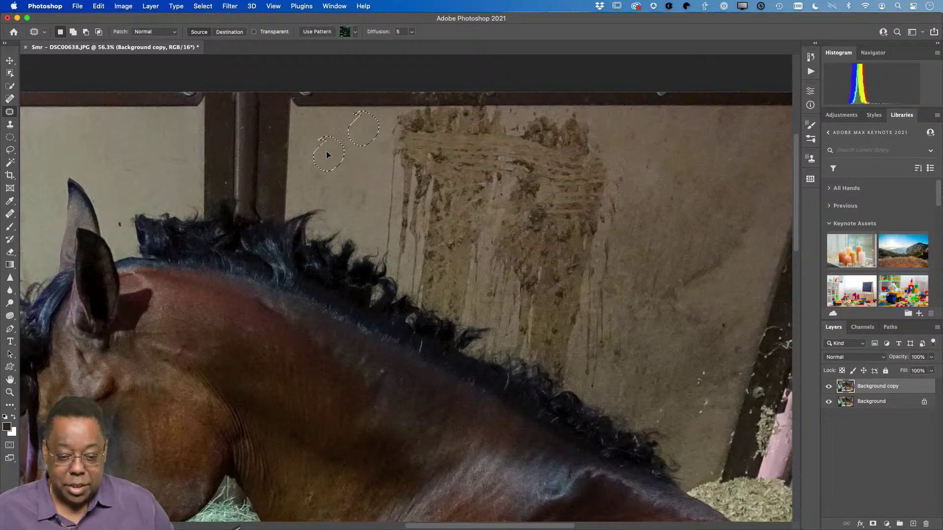
mouse_move(326, 154)
left_mouse_down()
mouse_move(341, 220)
mouse_move(367, 208)
mouse_move(343, 173)
mouse_move(308, 179)
mouse_move(325, 200)
left_mouse_up()
key("super+d")
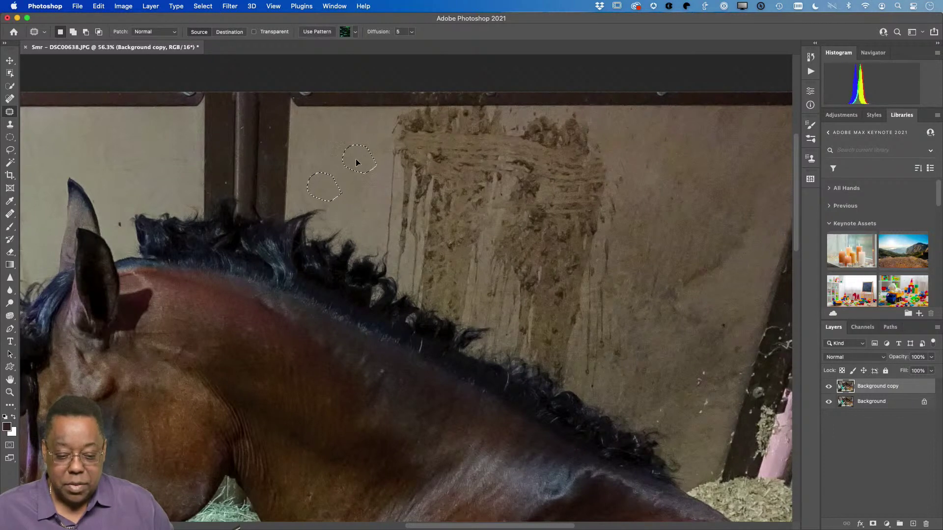
key("super+d")
Step: Patch the large stain's left part with clean wall from the panel behind the girl's head, and clear the selection
mouse_move(395, 112)
left_mouse_down()
mouse_move(373, 153)
mouse_move(377, 222)
left_mouse_up()
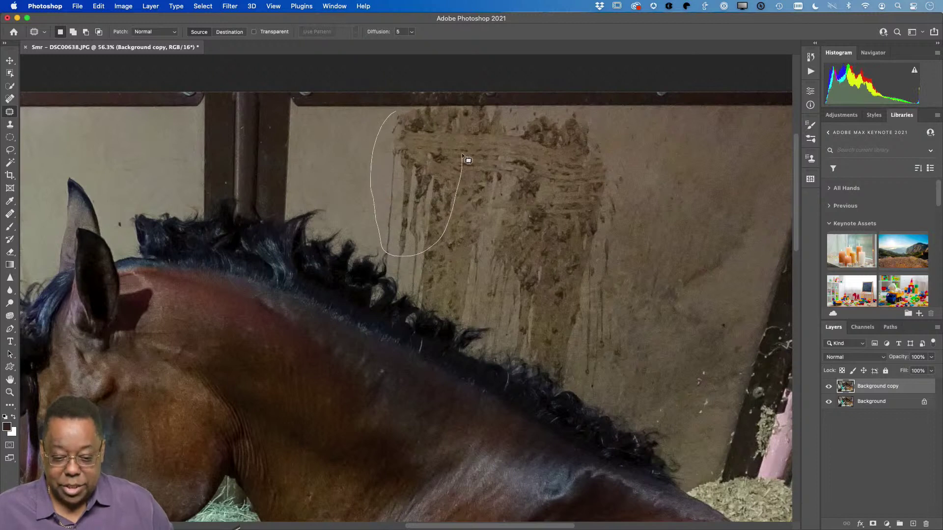
mouse_move(432, 113)
left_mouse_down()
mouse_move(302, 125)
mouse_move(326, 127)
mouse_move(335, 141)
mouse_move(278, 130)
mouse_move(116, 152)
mouse_move(192, 185)
mouse_move(1, 164)
mouse_move(66, 168)
mouse_move(1, 161)
mouse_move(23, 168)
mouse_move(12, 164)
mouse_move(119, 143)
left_mouse_up()
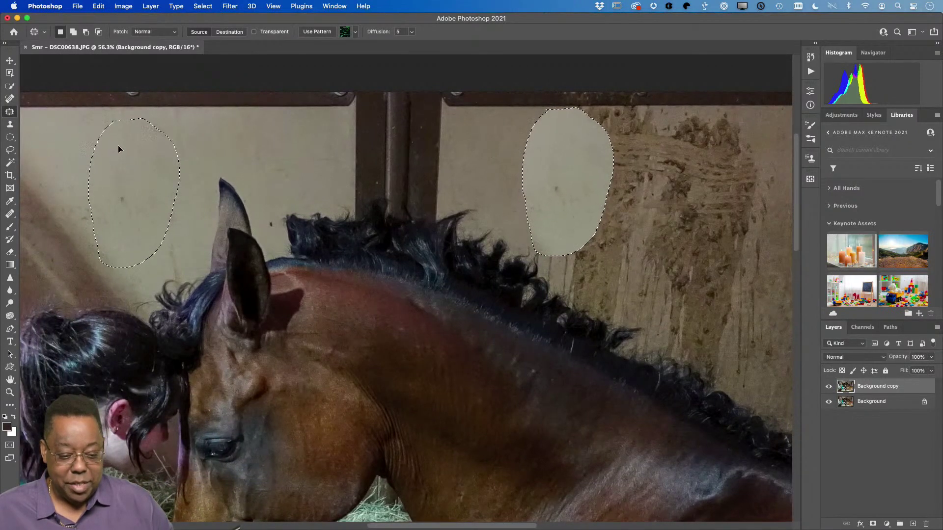
key("super+d")
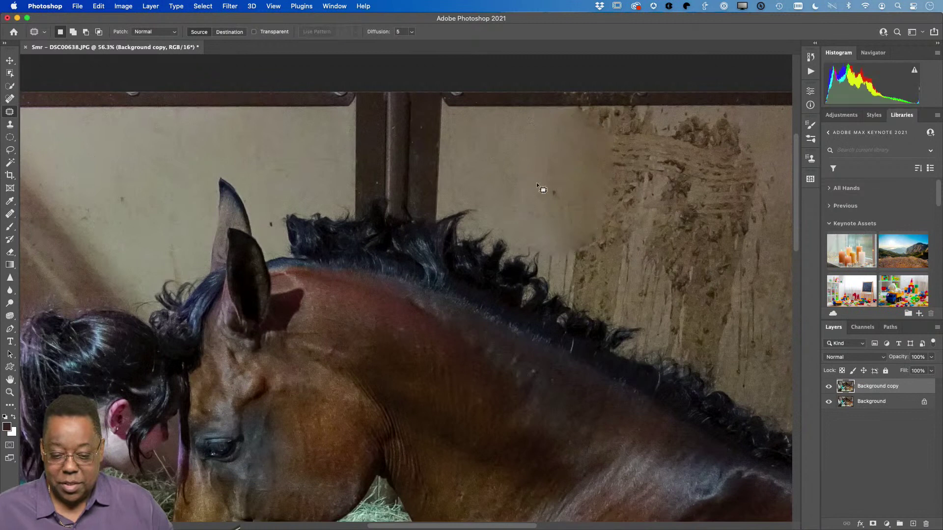
Step: Try to patch the stain's upper-left edge just below the rail with the clean wall beside it, and undo the patch
scroll(529, 196, "right", 5)
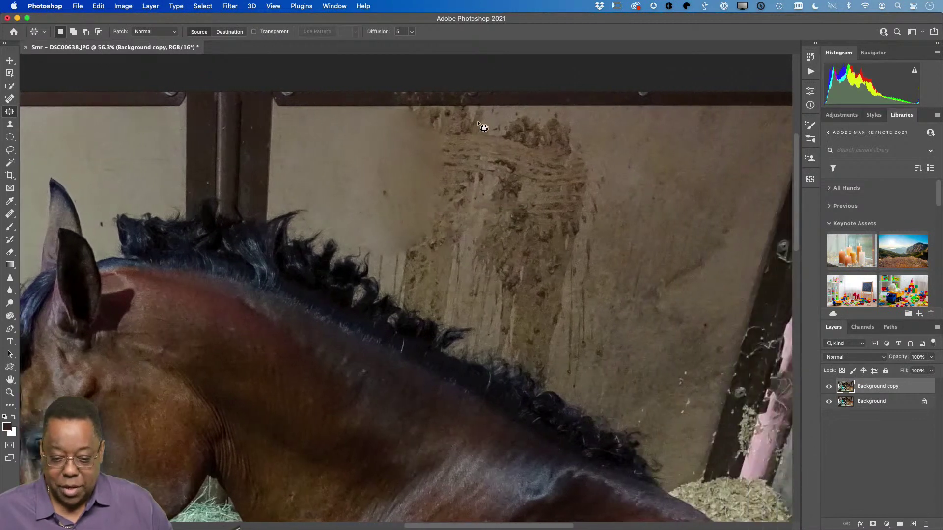
mouse_move(493, 107)
left_mouse_down()
mouse_move(435, 104)
mouse_move(430, 143)
left_mouse_up()
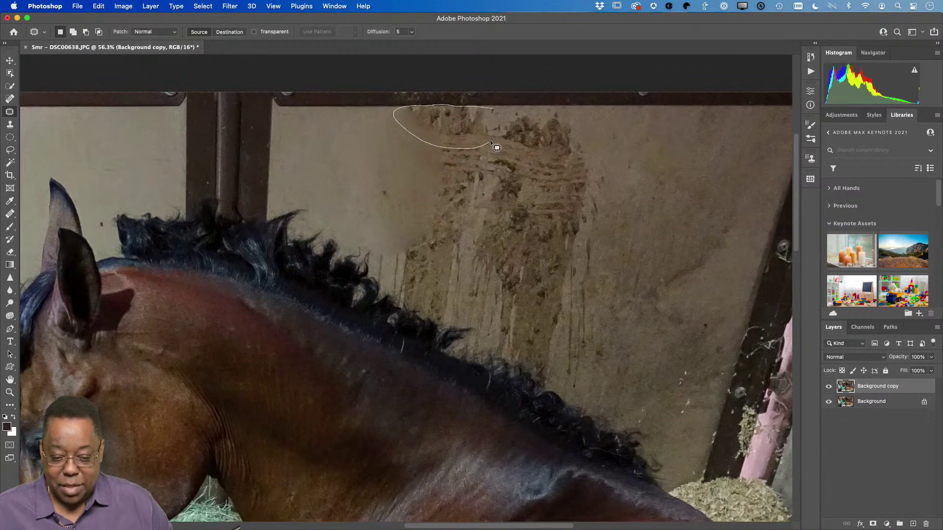
left_click_drag(491, 142, 369, 132)
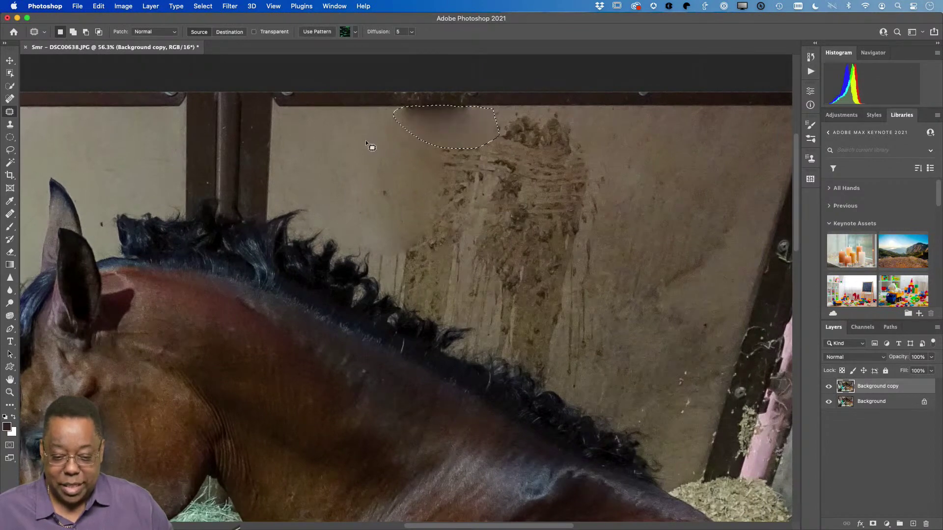
key("super+z")
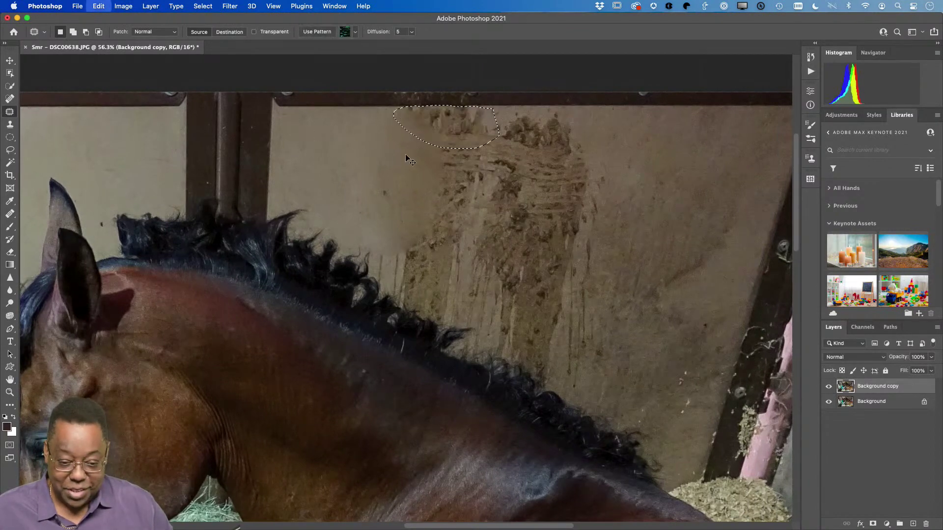
key("super+d")
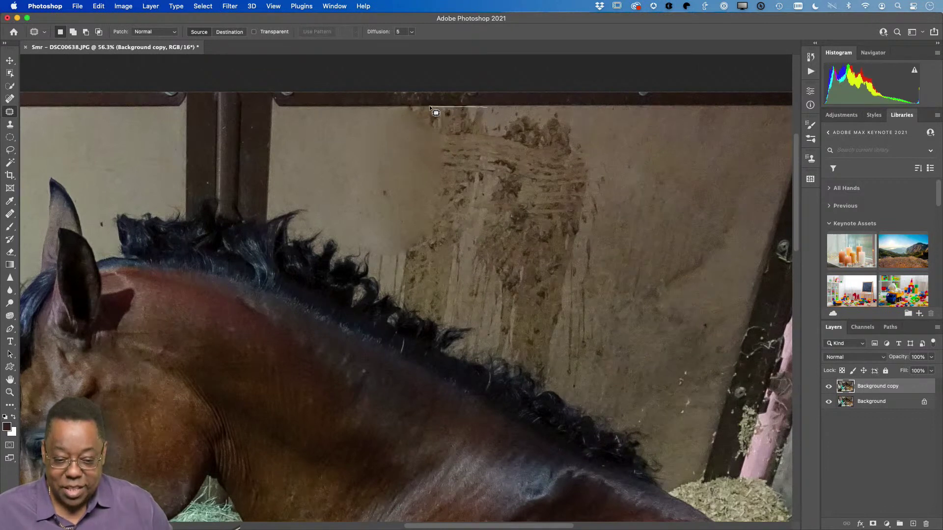
Step: Outline the stain's upper-left part, switch the Patch mode to Content-Aware, and patch it with clean wall beside the post, clearing the selection
mouse_move(393, 115)
left_mouse_down()
mouse_move(385, 175)
mouse_move(430, 206)
mouse_move(479, 193)
mouse_move(479, 156)
left_mouse_up()
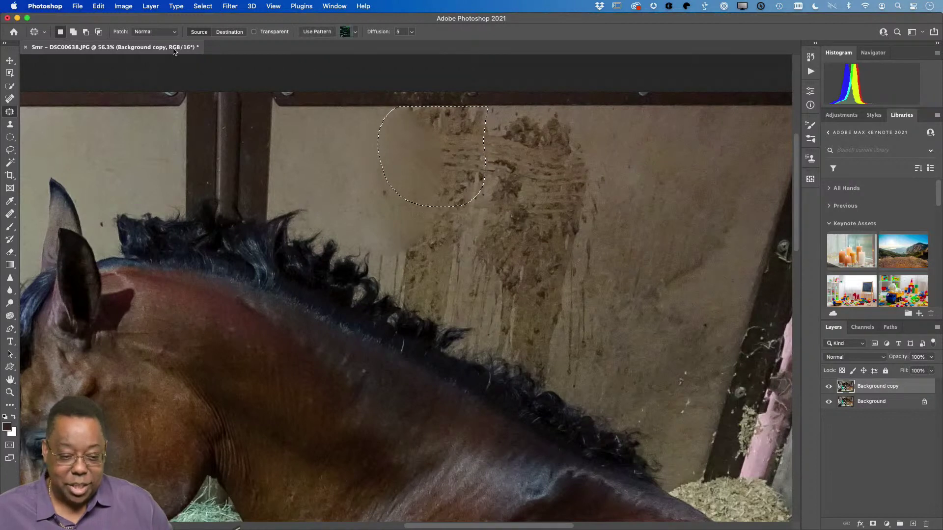
left_click(155, 31)
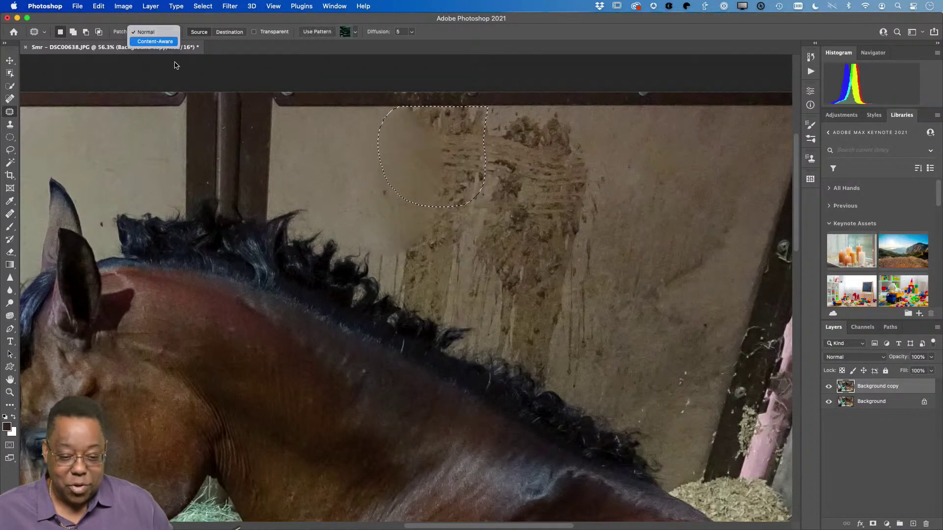
left_click(159, 42)
left_click_drag(400, 158, 304, 153)
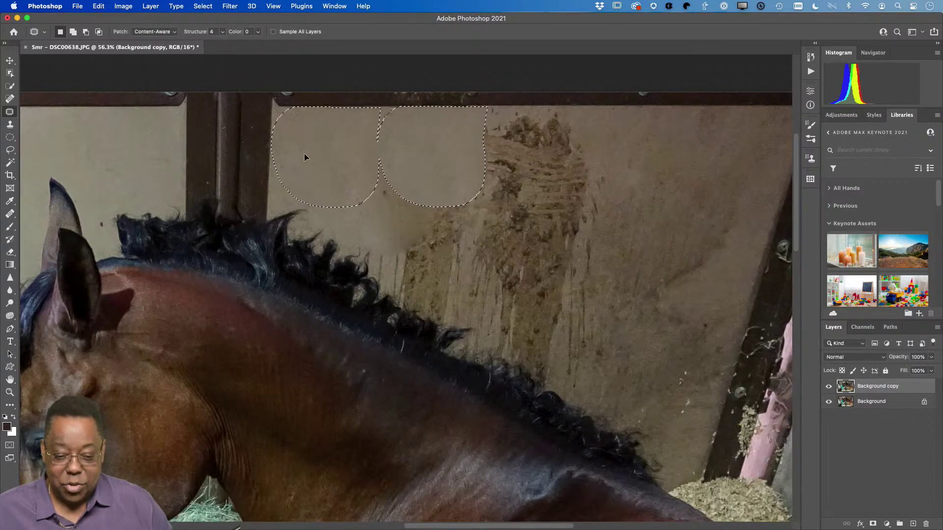
left_click(409, 205)
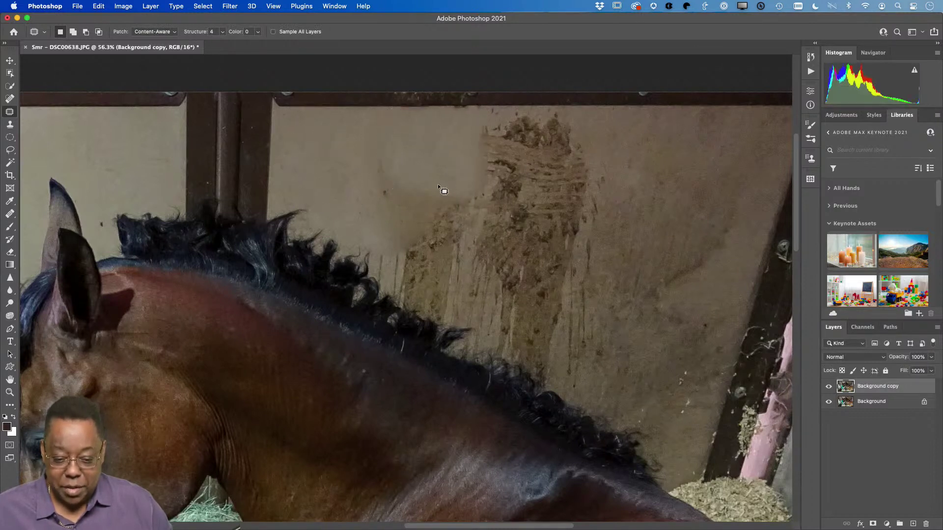
Step: Patch the blurry smear on the stain's left side, above the mane, with clean wall up and to its left, clearing the selection
mouse_move(419, 158)
left_mouse_down()
mouse_move(362, 204)
mouse_move(451, 266)
mouse_move(467, 210)
mouse_move(423, 159)
left_mouse_up()
left_click_drag(432, 217, 349, 181)
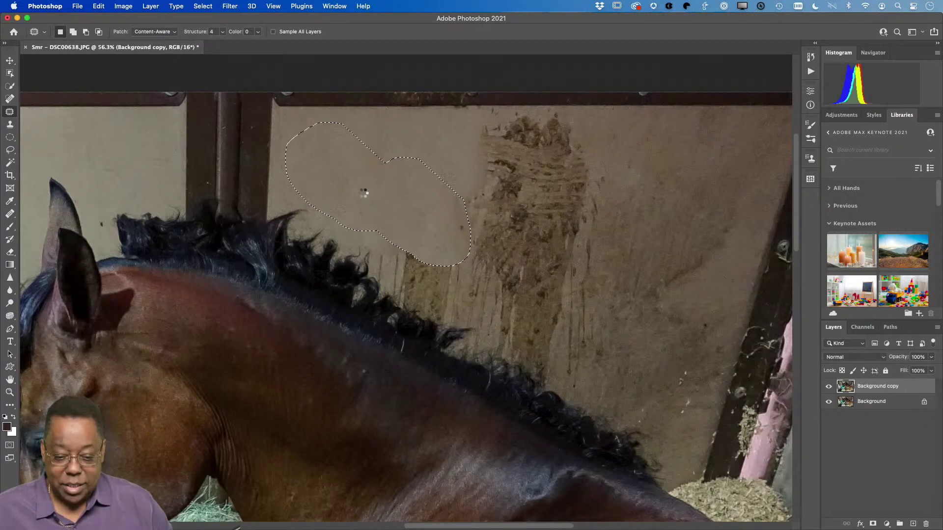
left_click(544, 134)
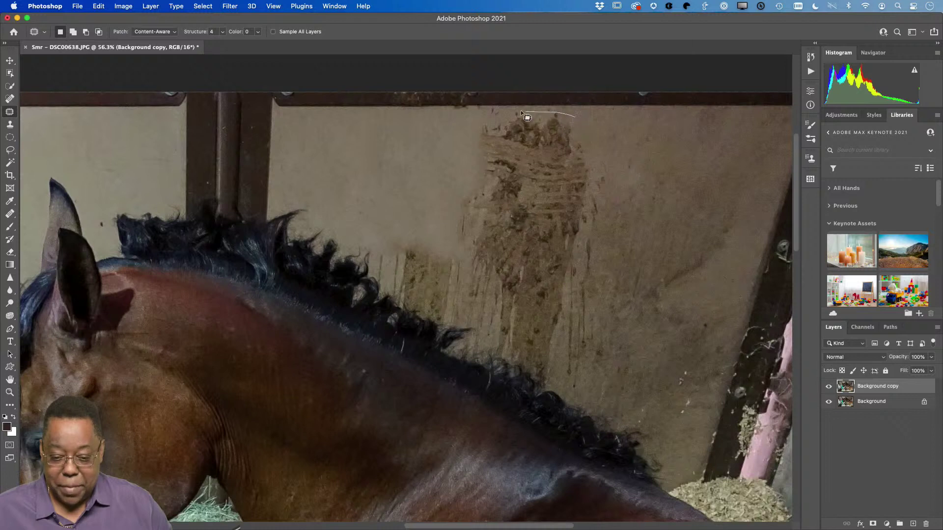
Step: Patch the upper main body of the stain and the leftover marks along its right edge with clean wall to the left, clearing each selection
left_click_drag(521, 112, 474, 127)
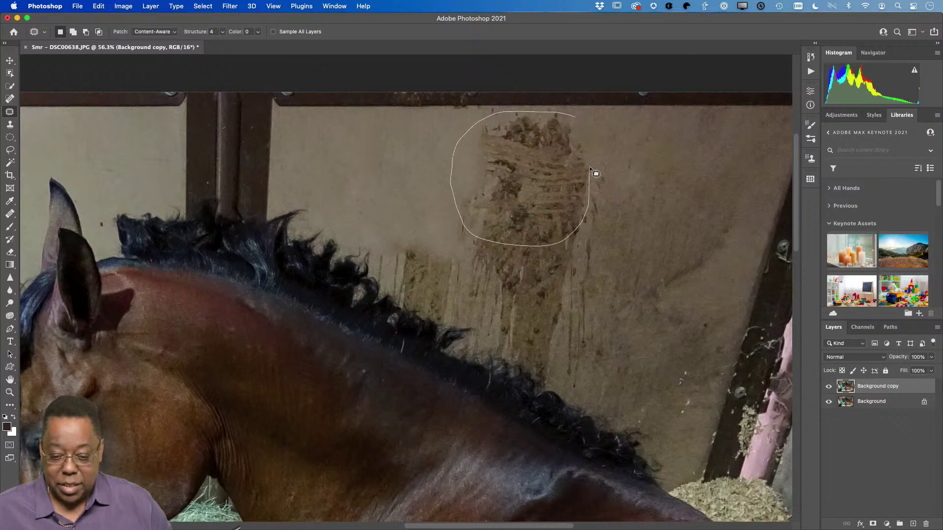
mouse_move(578, 120)
left_mouse_down()
mouse_move(513, 152)
mouse_move(427, 145)
left_mouse_up()
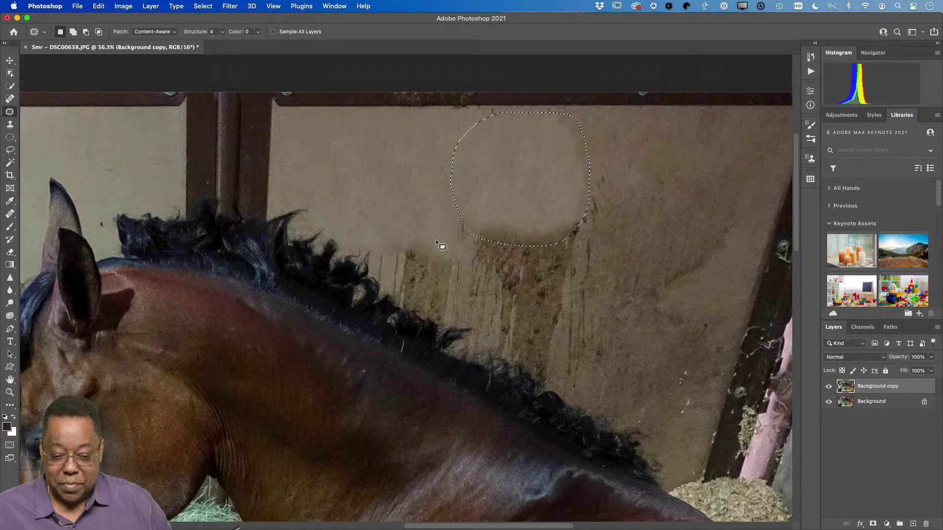
key("cmd+d")
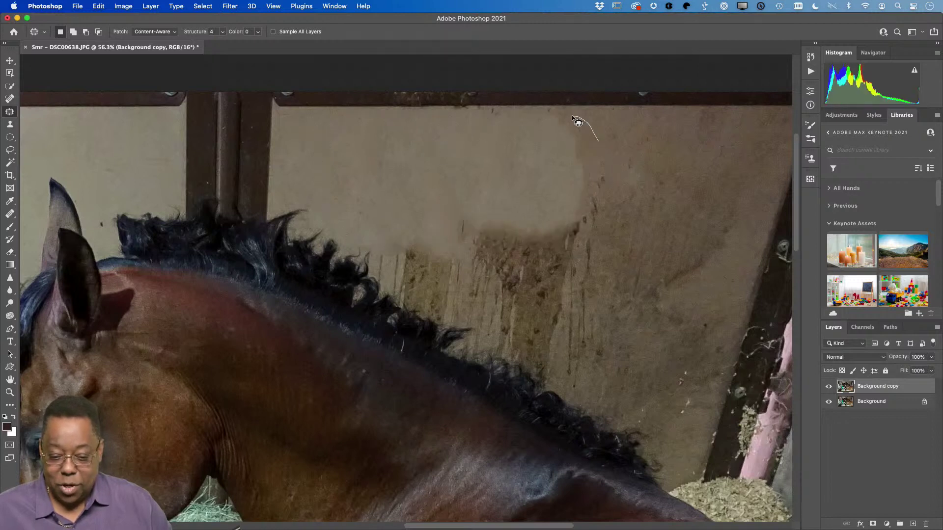
mouse_move(578, 122)
left_mouse_down()
mouse_move(579, 210)
mouse_move(610, 200)
mouse_move(605, 162)
left_mouse_up()
left_click_drag(595, 194, 534, 194)
key("cmd+d")
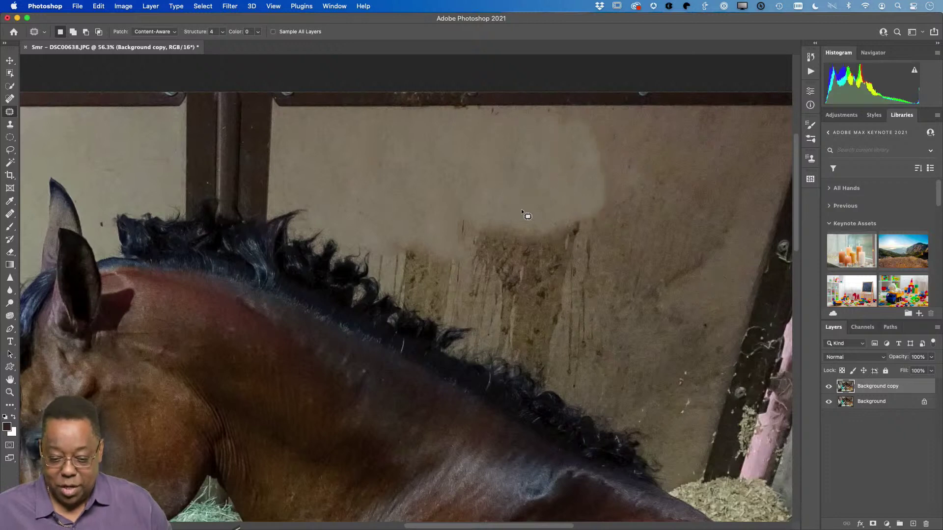
Step: Patch the stain's lower body and the remaining streaks above the mane with clean wall higher up, clearing each selection
mouse_move(475, 315)
left_mouse_down()
mouse_move(534, 363)
mouse_move(556, 355)
mouse_move(577, 277)
left_mouse_up()
mouse_move(582, 224)
left_mouse_down()
mouse_move(581, 216)
mouse_move(494, 207)
mouse_move(430, 150)
left_mouse_up()
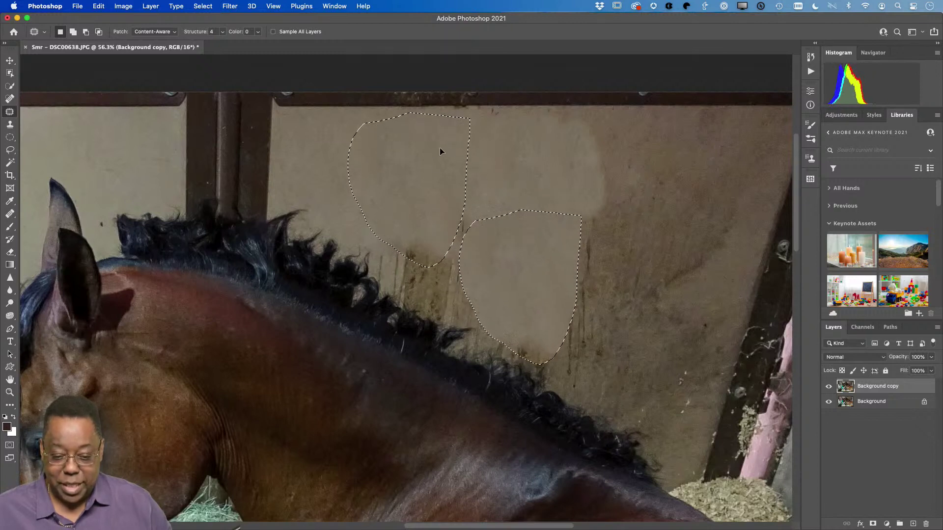
key("super+d")
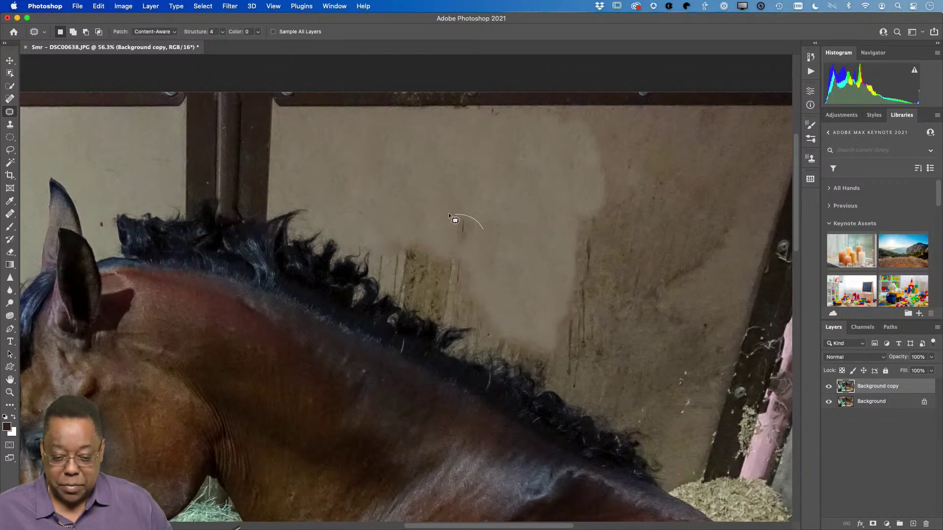
mouse_move(448, 215)
left_mouse_down()
mouse_move(417, 219)
mouse_move(392, 250)
left_mouse_up()
mouse_move(421, 301)
left_mouse_down()
mouse_move(482, 324)
mouse_move(508, 307)
mouse_move(511, 250)
mouse_move(442, 208)
mouse_move(412, 167)
left_mouse_up()
key("super+d")
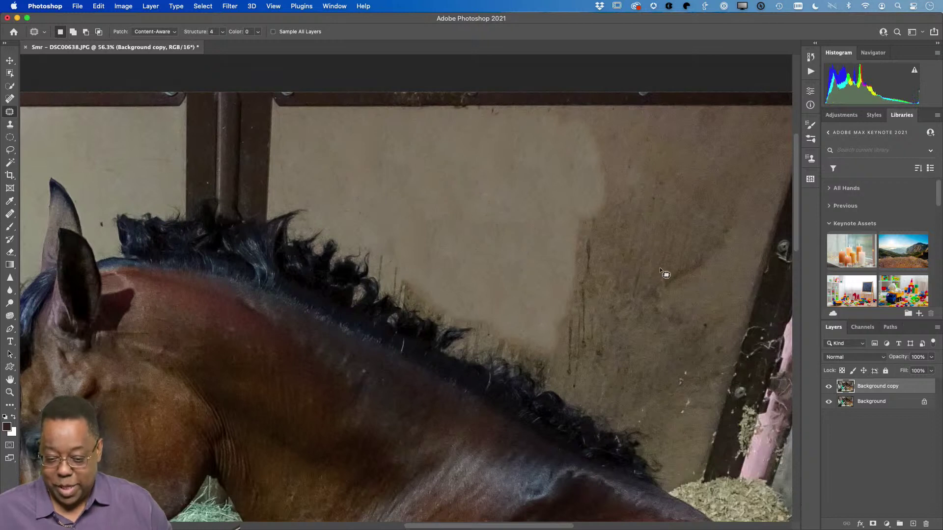
Step: Switch the Patch mode back to Normal and blend the hard upper-right edge of the cleaned area with wall to its left, clearing the selection
left_click(151, 31)
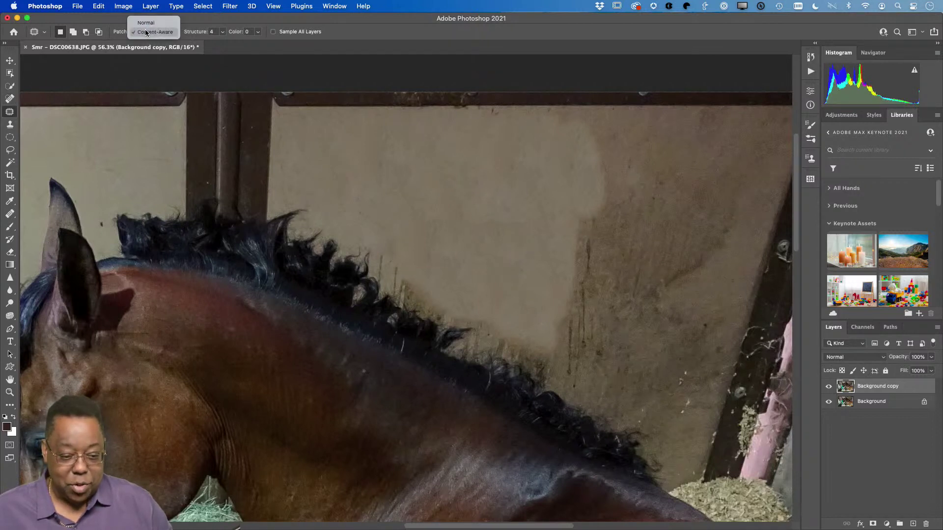
left_click(146, 23)
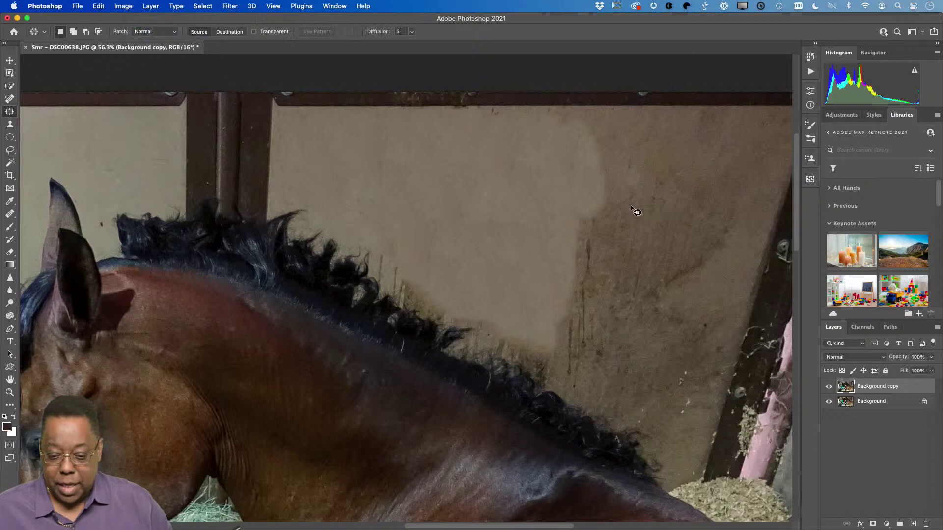
mouse_move(591, 111)
left_mouse_down()
mouse_move(558, 158)
mouse_move(545, 220)
mouse_move(558, 269)
left_mouse_up()
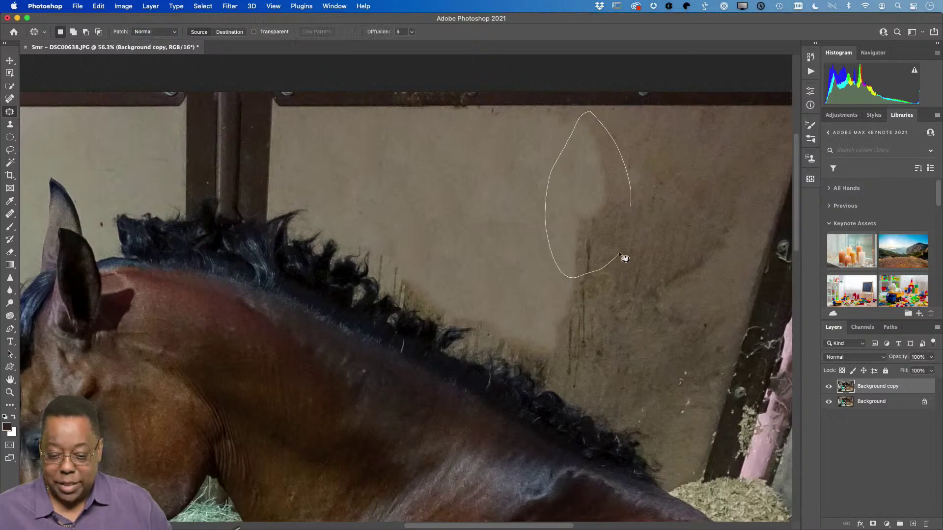
left_click_drag(619, 252, 620, 253)
left_click_drag(585, 239, 495, 239)
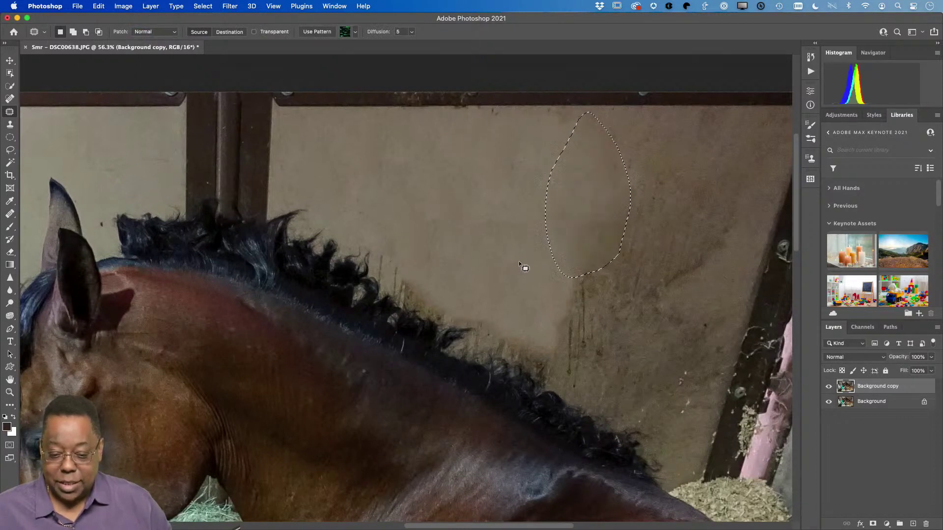
key("super+d")
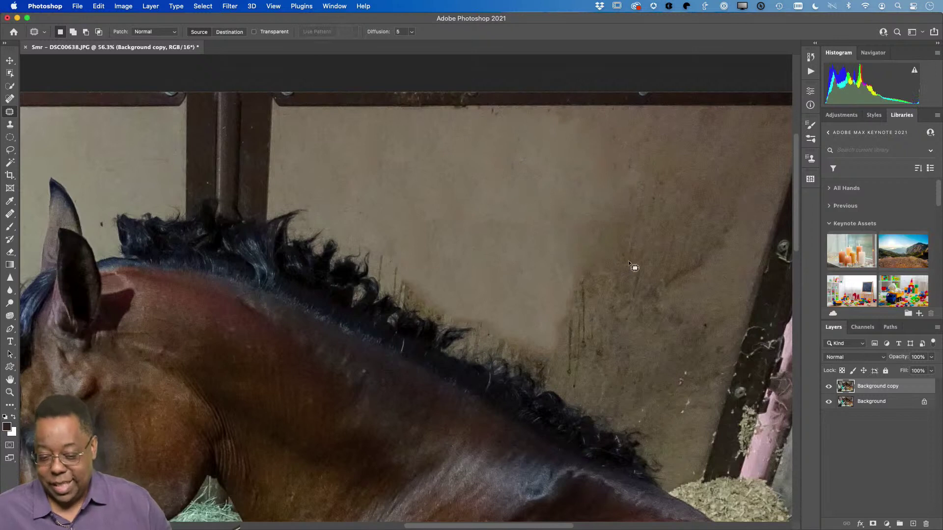
Step: Patch the dark drip streaks at the lower-right edge of the cleaned area with clean wall up and to the left, clearing the selection
mouse_move(575, 239)
left_mouse_down()
mouse_move(540, 262)
mouse_move(530, 306)
left_mouse_up()
left_click_drag(548, 353, 614, 373)
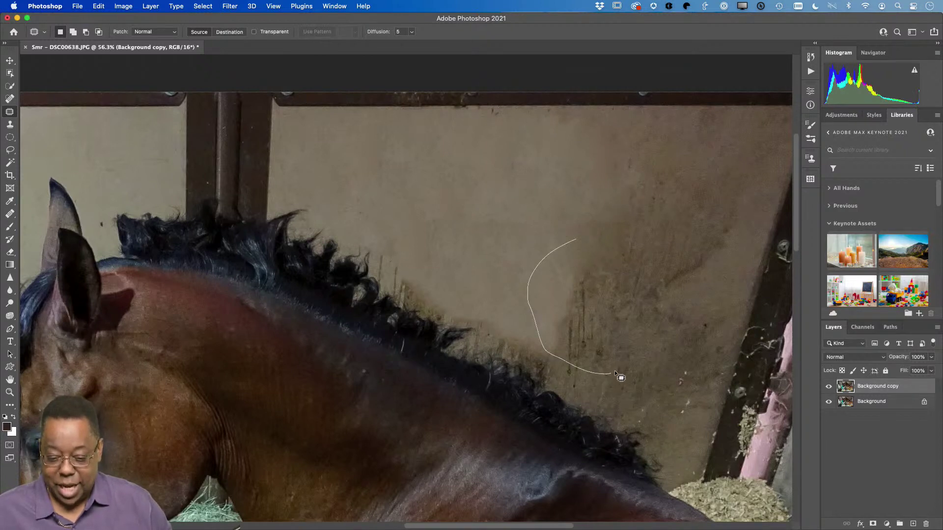
left_click_drag(638, 284, 576, 239)
left_click_drag(579, 291, 464, 216)
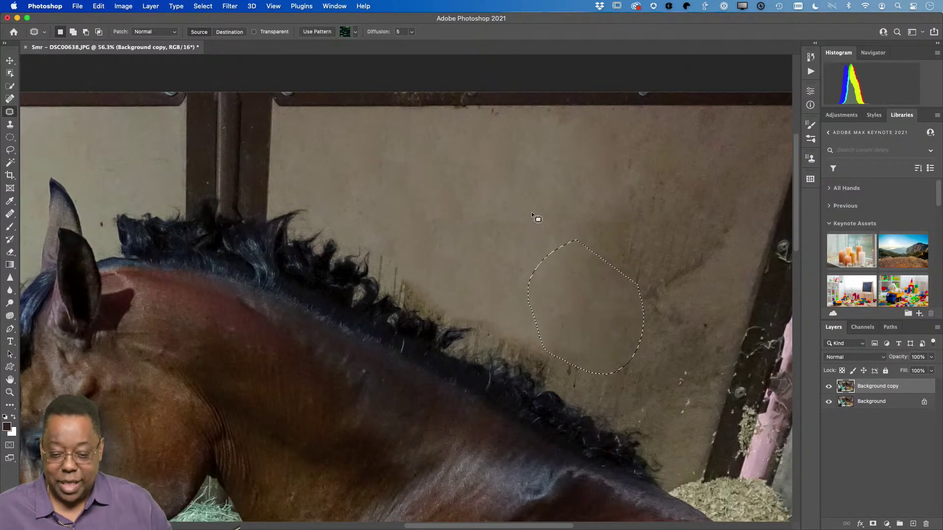
key("super+d")
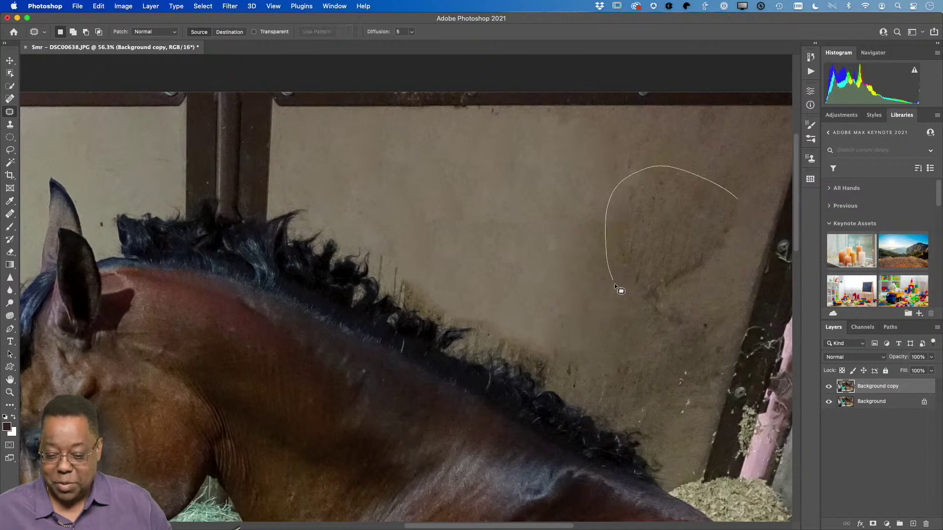
Step: Patch the dark diagonal discoloration midway up the wall's right side with clean wall to its left, clearing the selection
left_click_drag(730, 227, 730, 231)
mouse_move(673, 231)
left_mouse_down()
mouse_move(508, 236)
mouse_move(506, 226)
left_mouse_up()
key("super+d")
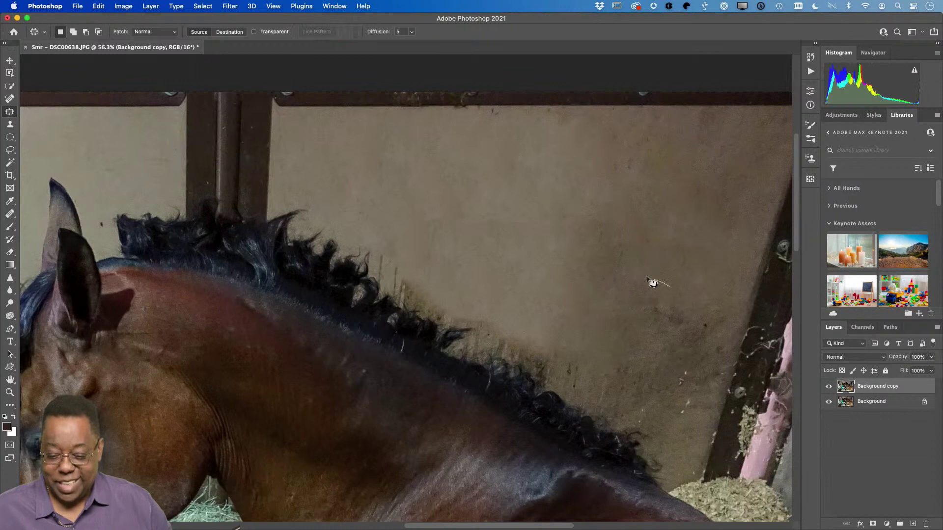
Step: Patch the spotted lower wall beside the slanted post and the darker area next to it with clean wall, clearing each selection
mouse_move(648, 278)
left_mouse_down()
mouse_move(601, 312)
mouse_move(618, 387)
left_mouse_up()
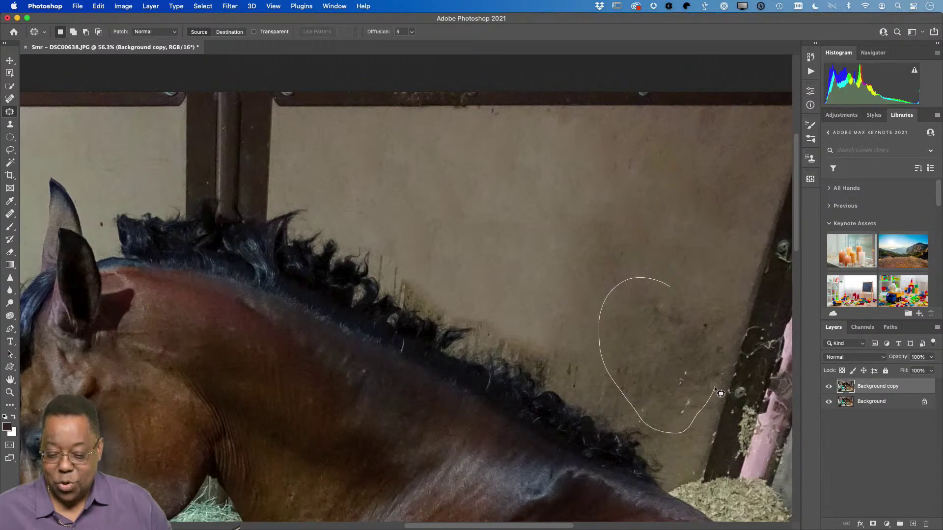
left_click_drag(715, 388, 735, 346)
mouse_move(678, 345)
left_mouse_down()
mouse_move(614, 311)
mouse_move(506, 227)
left_mouse_up()
left_click(550, 278)
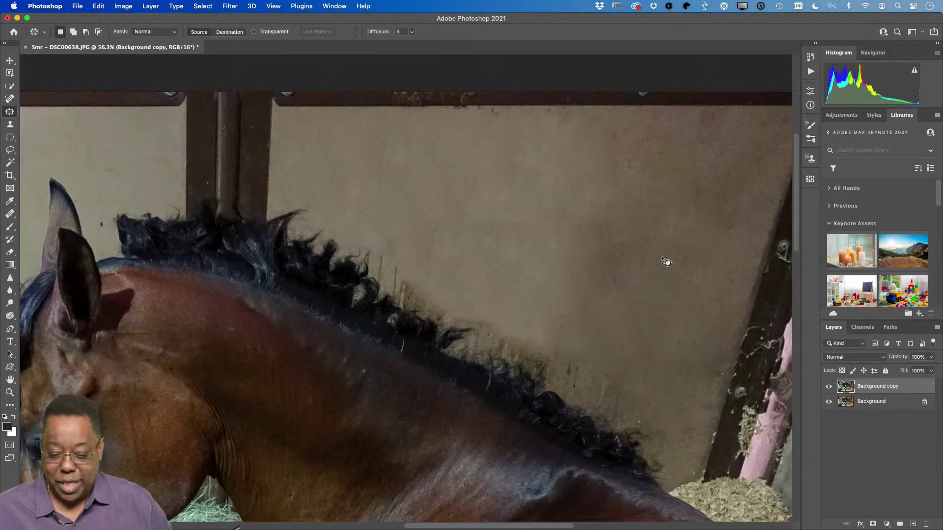
mouse_move(600, 299)
left_mouse_down()
mouse_move(630, 286)
mouse_move(506, 246)
left_mouse_up()
left_click(505, 249)
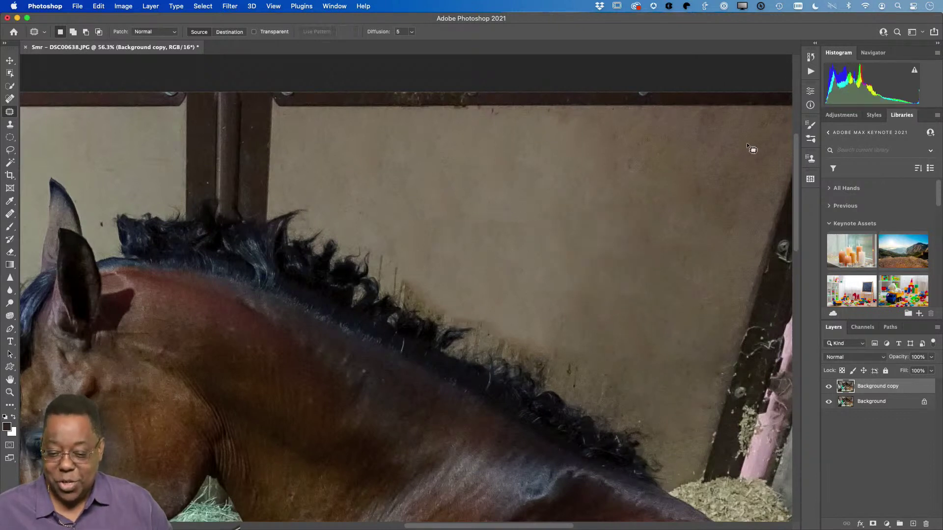
Step: Patch the discolored upper-right area of the wall below the rail with clean wall to its left, clearing the selection
left_click_drag(735, 117, 648, 112)
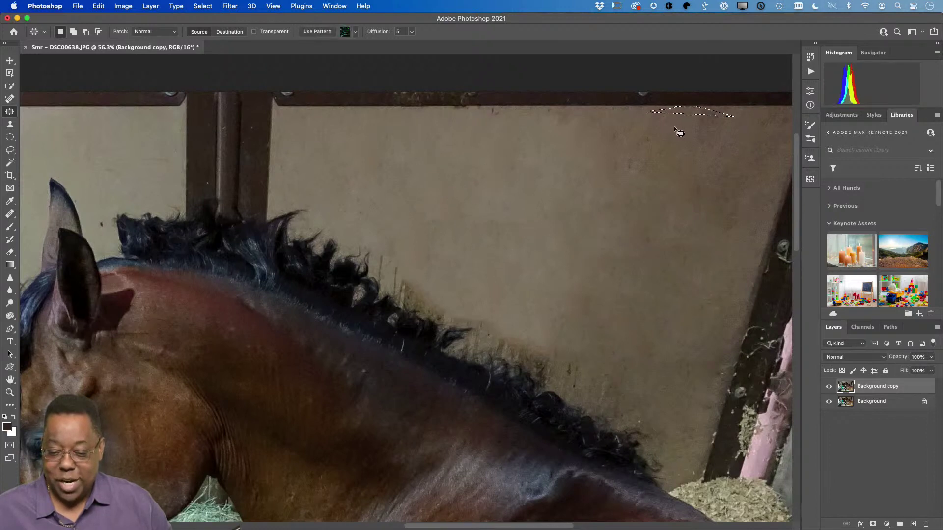
mouse_move(759, 202)
left_mouse_down()
mouse_move(744, 171)
mouse_move(643, 198)
mouse_move(550, 201)
left_mouse_up()
left_click(563, 255)
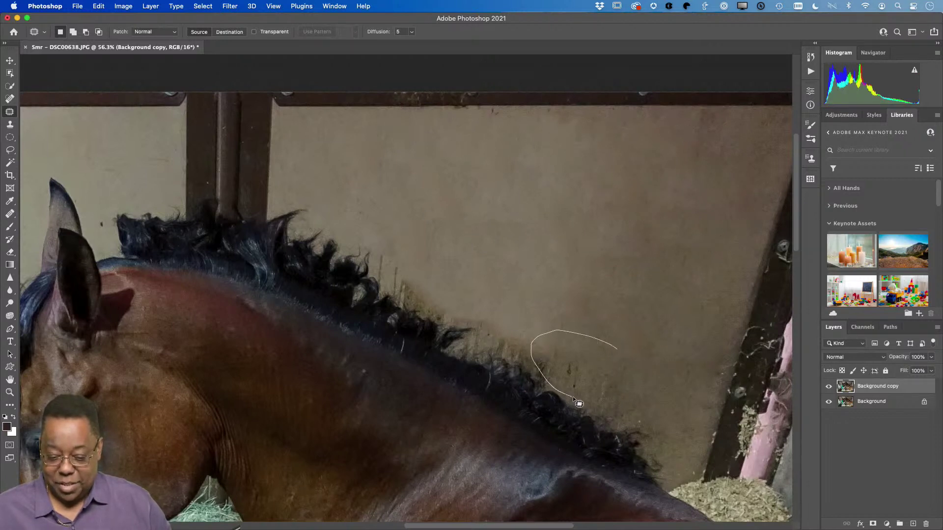
Step: Patch the streaked wall beside the lower mane and the stain beside the mid mane with clean wall, clearing each selection
left_click_drag(644, 390, 641, 388)
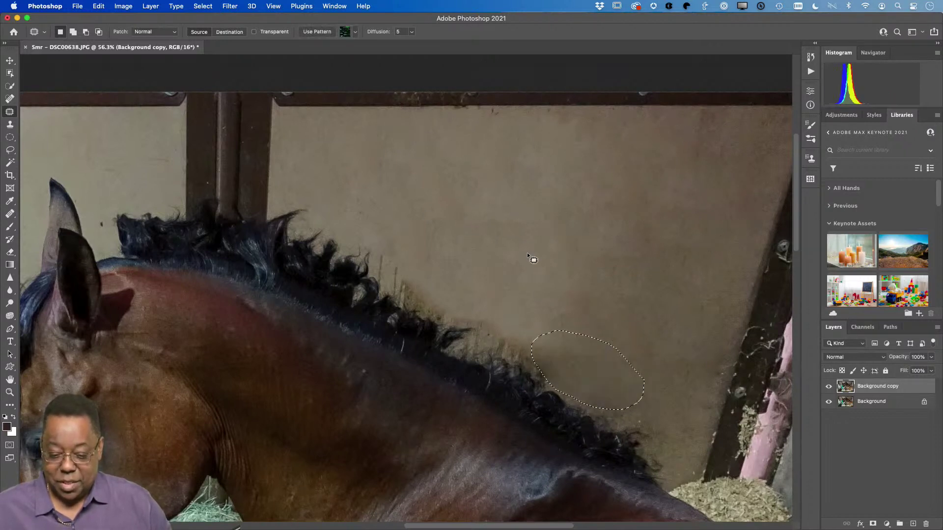
left_click(521, 324)
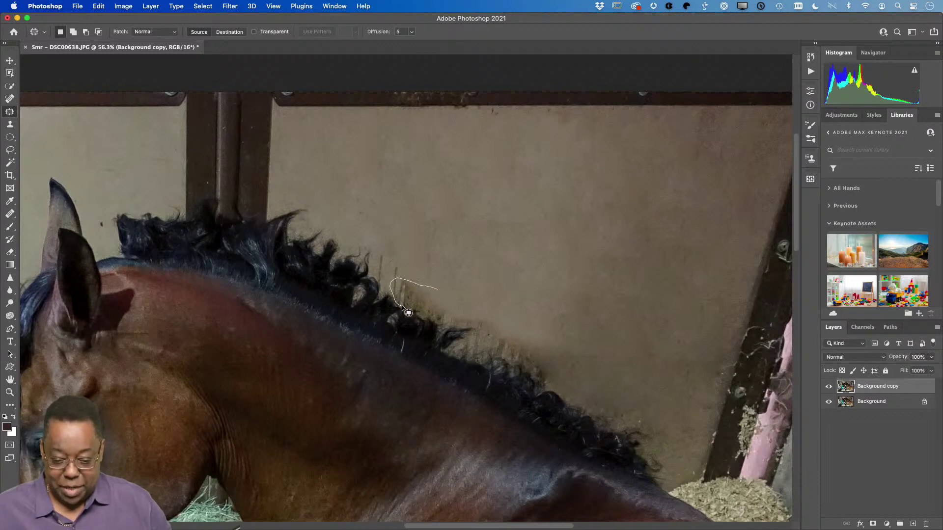
mouse_move(450, 316)
left_mouse_down()
mouse_move(442, 312)
mouse_move(459, 262)
left_mouse_up()
left_click(469, 259)
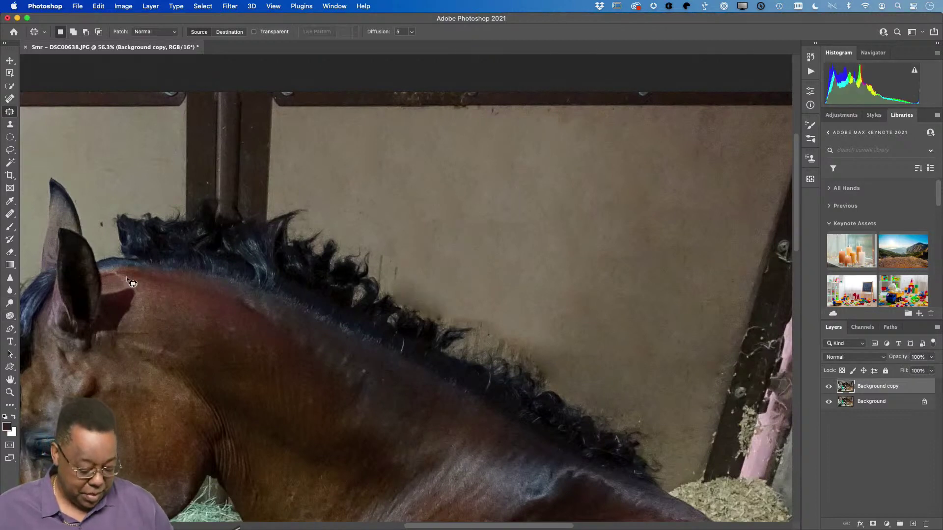
Step: Clone clean wall over the remaining streaks and yellowish stains along the horse's mane with the Clone Stamp
key("s")
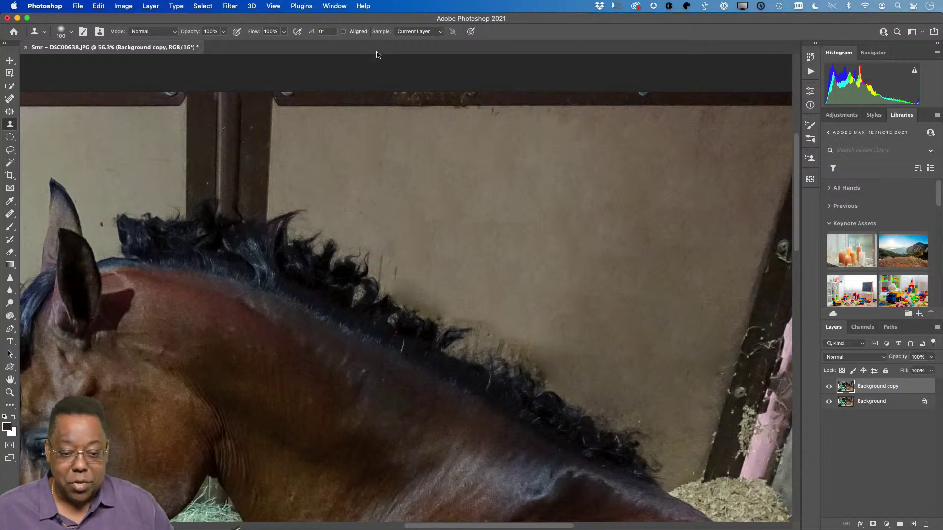
left_click(477, 303, "alt")
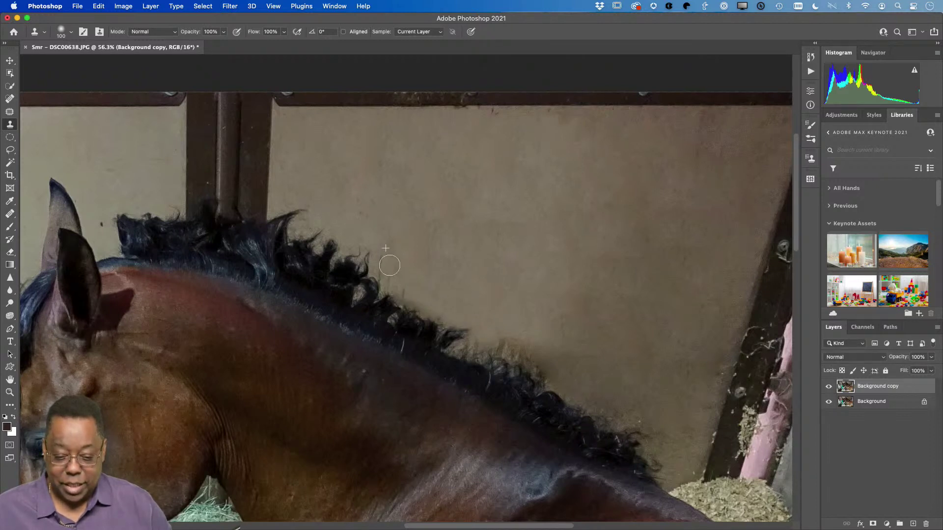
left_click(524, 325, "alt")
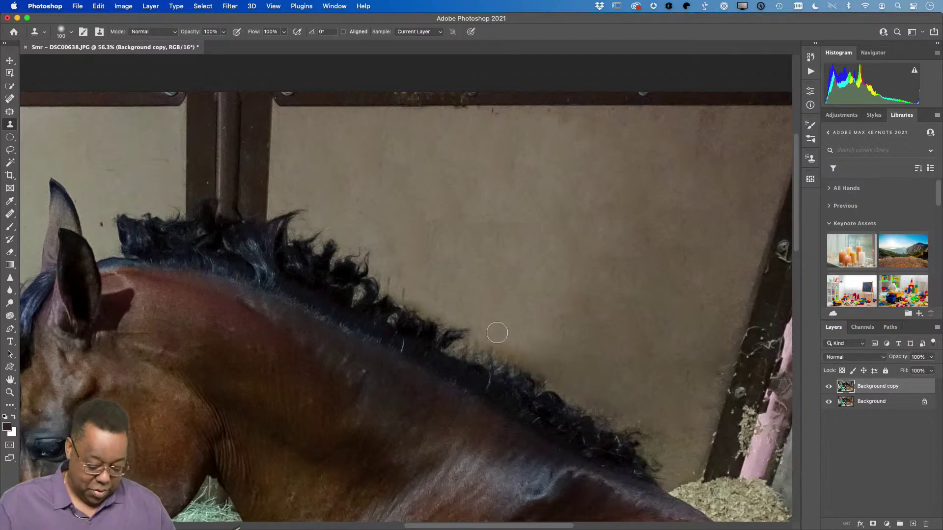
key("super+0")
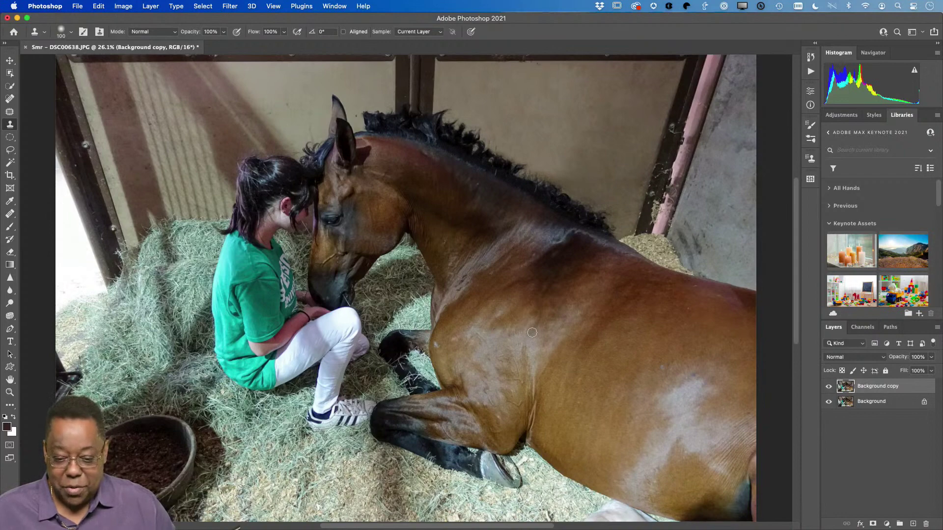
Step: Set the Clone Stamp's blending mode to Lighten and its brush size to 70 for work along the mane's edge
key("z")
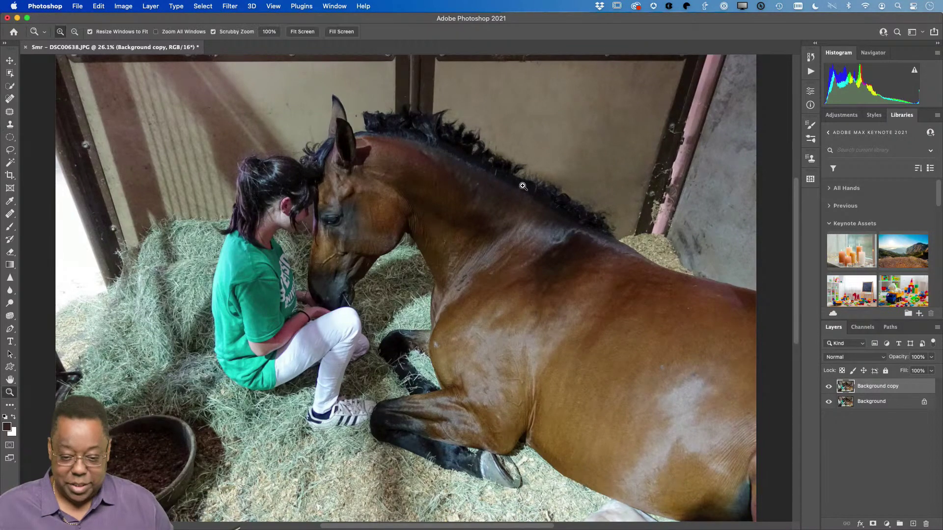
left_click_drag(531, 155, 577, 206)
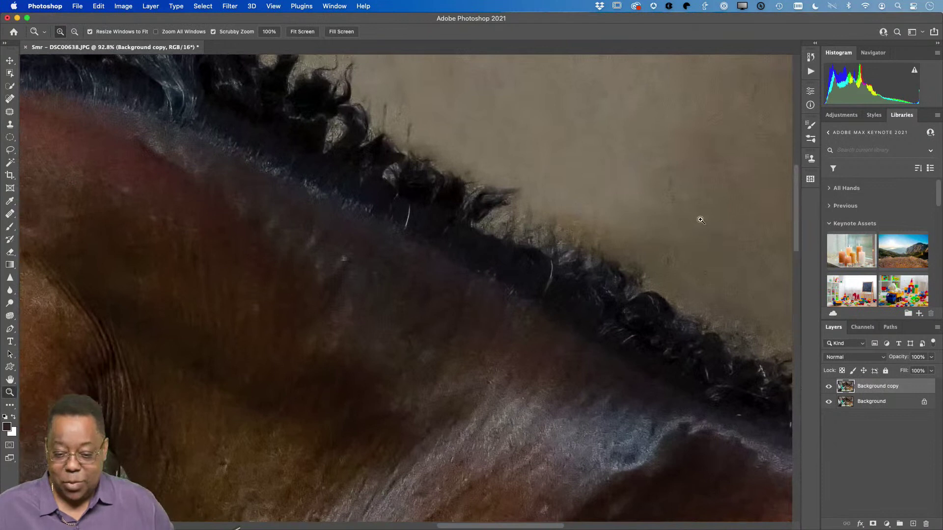
left_click_drag(699, 216, 452, 279)
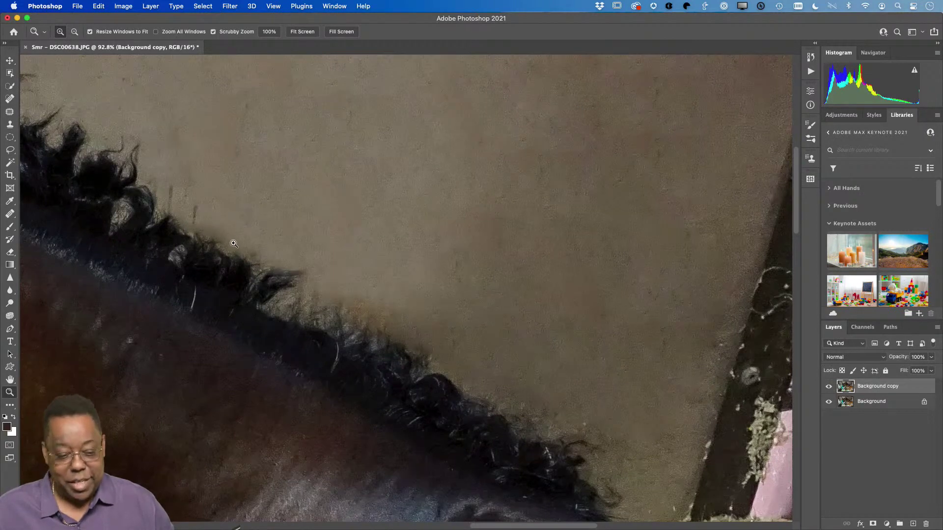
left_click(10, 124)
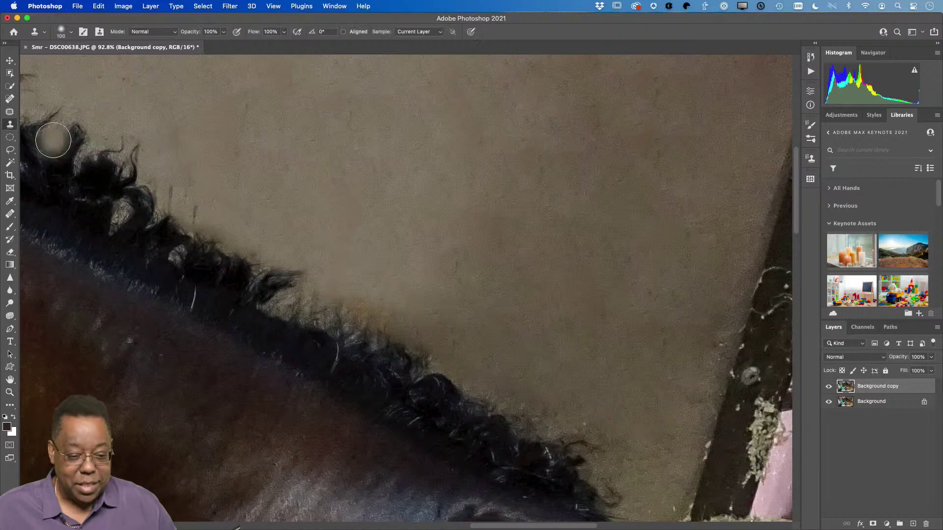
left_click(152, 32)
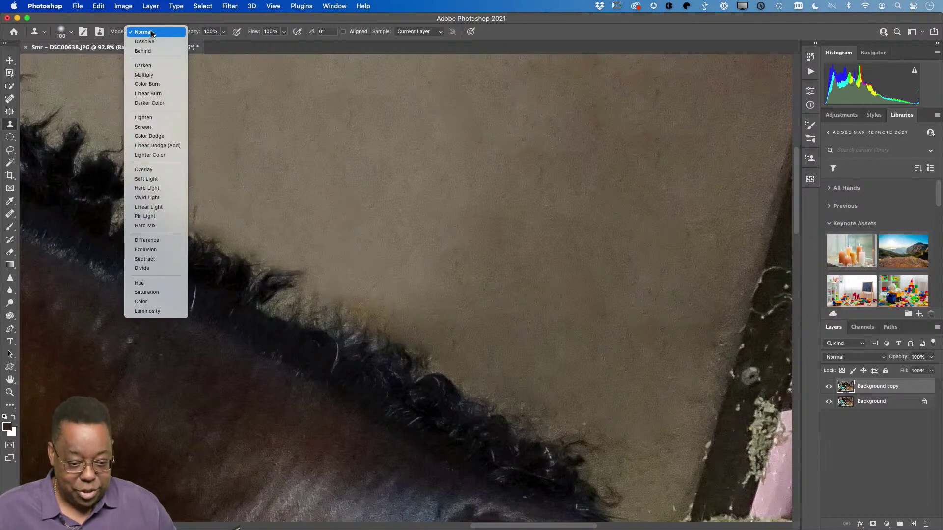
left_click(155, 118)
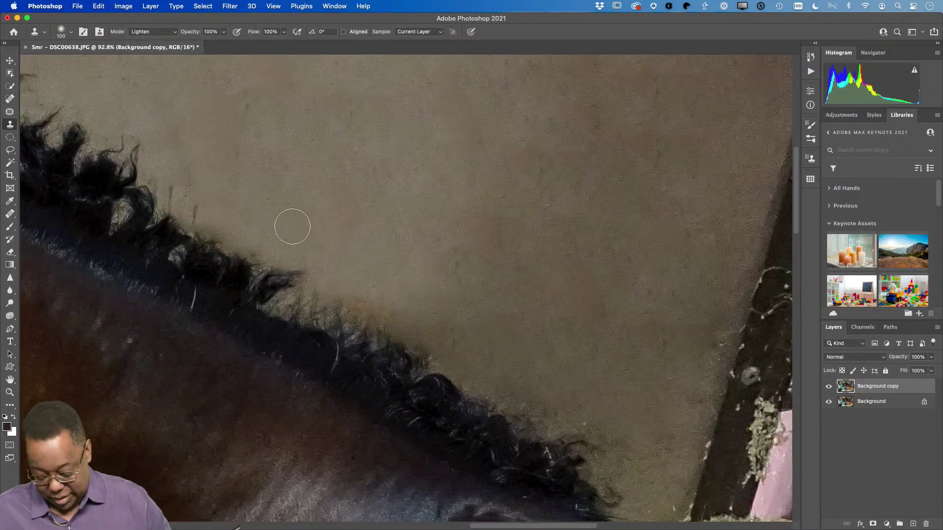
key("bracketleft")
key("bracketleft")
key("bracketleft")
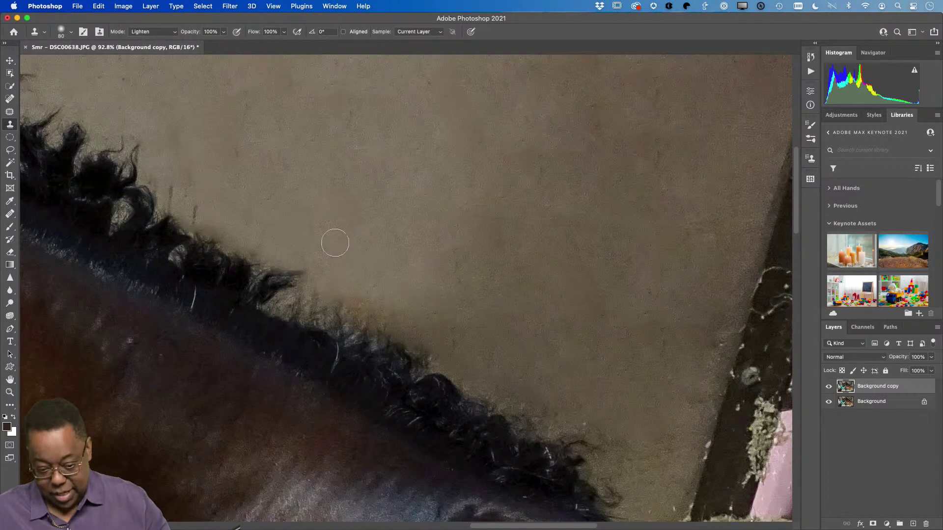
Step: Clone clean wall from just above the mane over the yellowish stain between the hairs midway along it
key("alt")
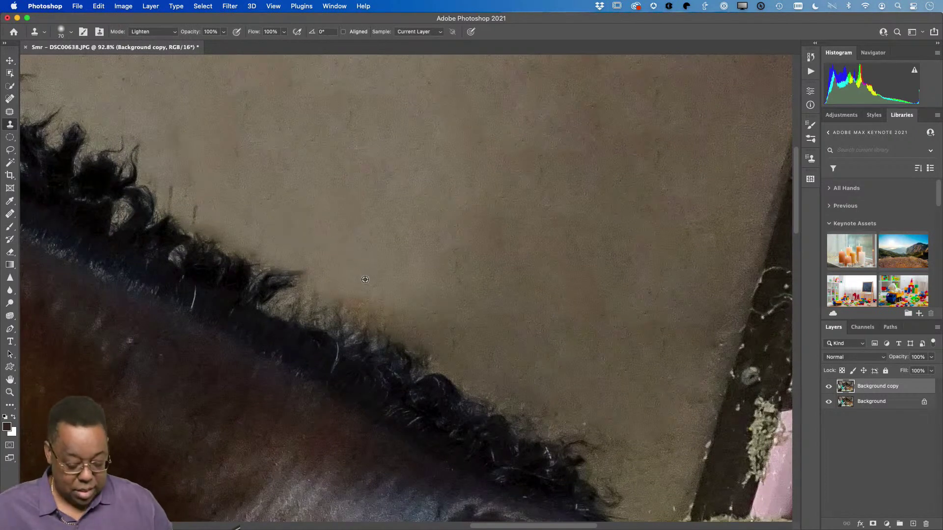
left_click(365, 279, "alt")
mouse_move(362, 301)
left_mouse_down()
mouse_move(333, 289)
mouse_move(374, 309)
left_mouse_up()
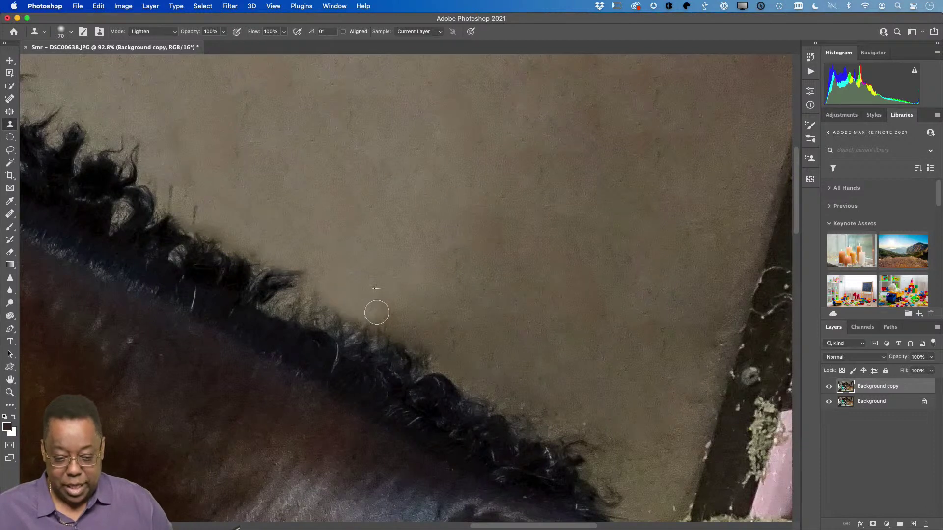
Step: Set the Clone Stamp's opacity to 45% and clone clean wall over the remaining dark streaks along the upper mane
left_click(222, 36)
left_click_drag(224, 43, 194, 51)
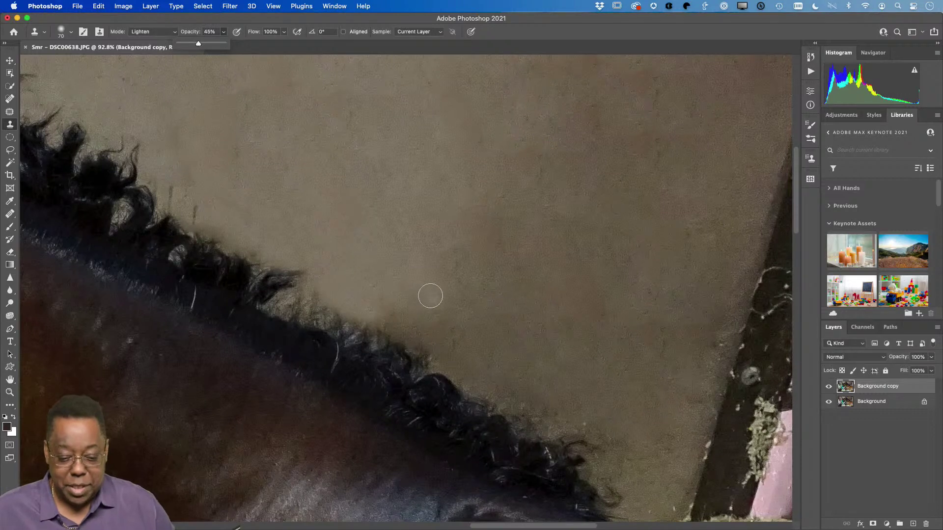
left_click(398, 305)
mouse_move(380, 311)
left_mouse_down()
mouse_move(330, 287)
mouse_move(319, 295)
mouse_move(306, 257)
mouse_move(185, 206)
left_mouse_up()
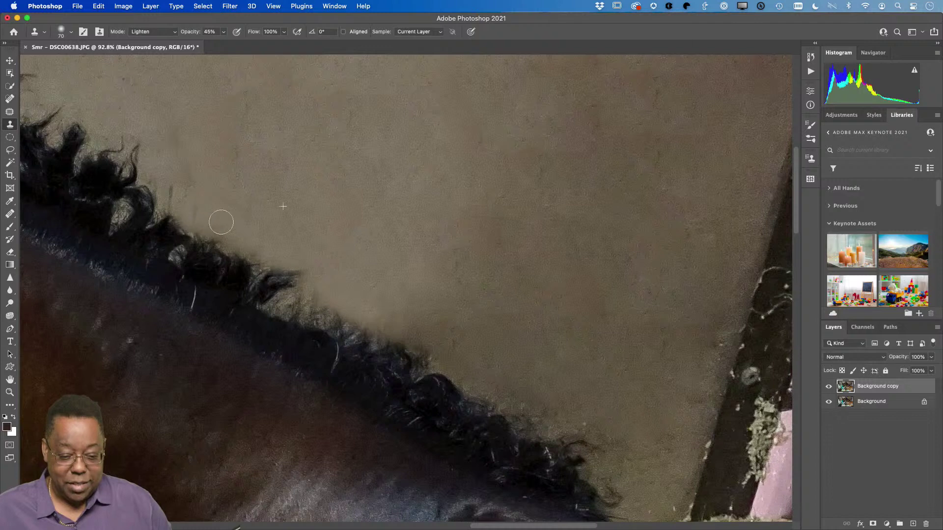
mouse_move(207, 204)
left_mouse_down()
mouse_move(180, 207)
mouse_move(185, 191)
mouse_move(147, 194)
mouse_move(163, 183)
mouse_move(182, 211)
mouse_move(201, 218)
mouse_move(185, 186)
left_mouse_up()
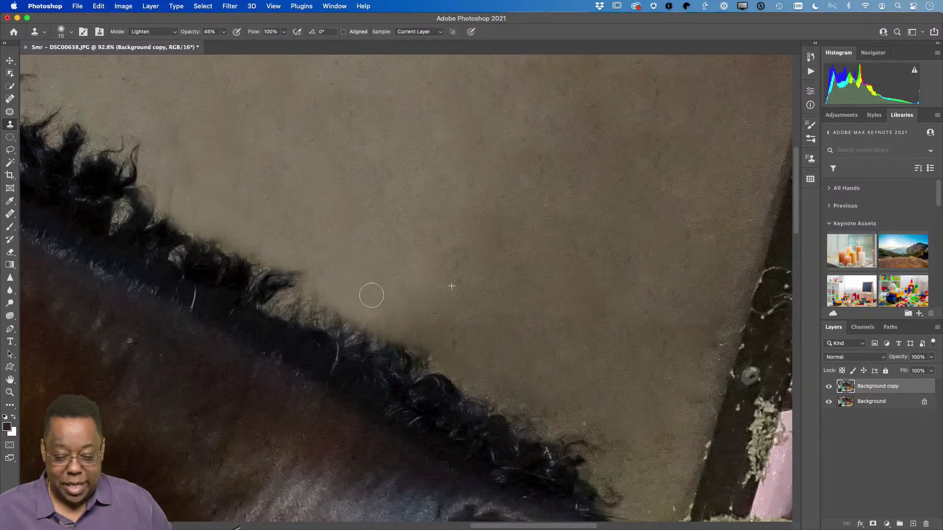
Step: Resample nearby wall and clone it over the uneven patches beside the middle and lower mane to even out the tone
left_click(402, 277, "alt")
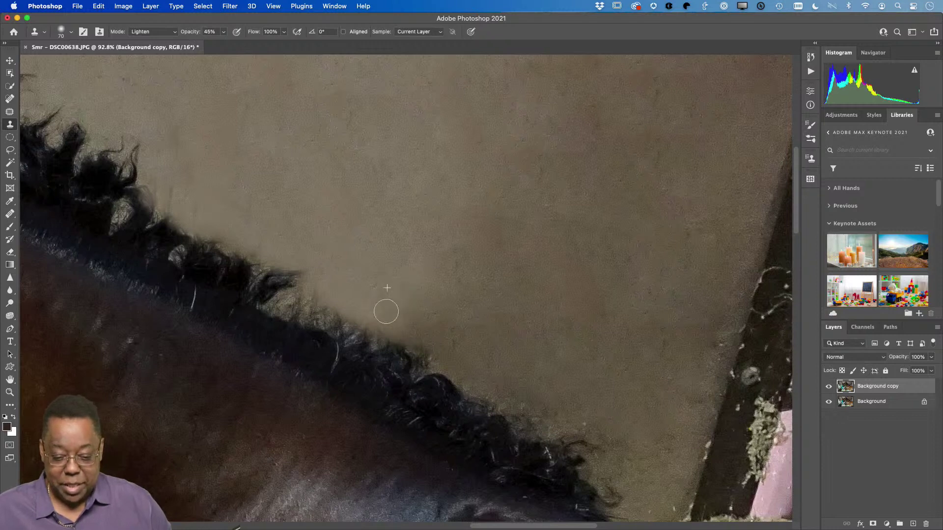
left_click_drag(443, 292, 457, 288)
left_click(462, 328, "alt")
mouse_move(460, 345)
left_mouse_down()
mouse_move(444, 345)
mouse_move(441, 355)
mouse_move(444, 345)
left_mouse_up()
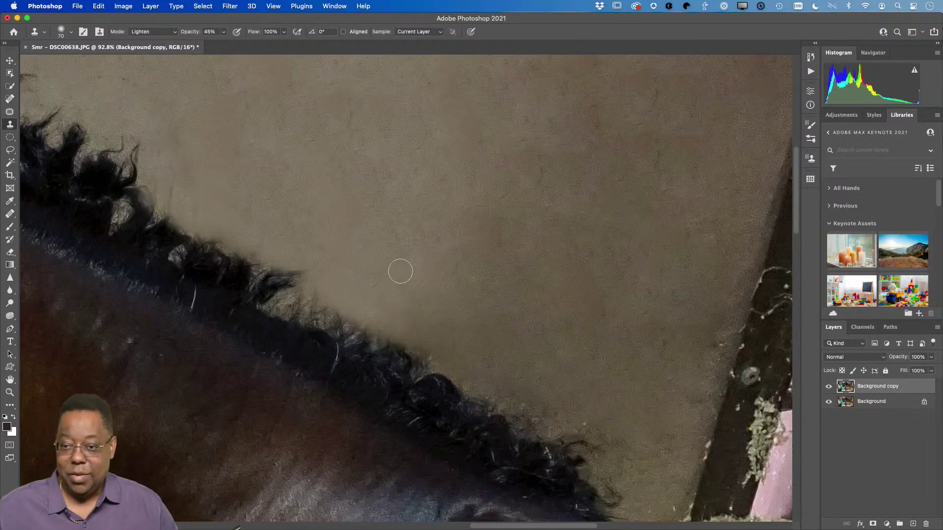
Step: Compare the whole photo before and after the wall cleanup by hiding and reshowing the Background copy layer
key("super+0")
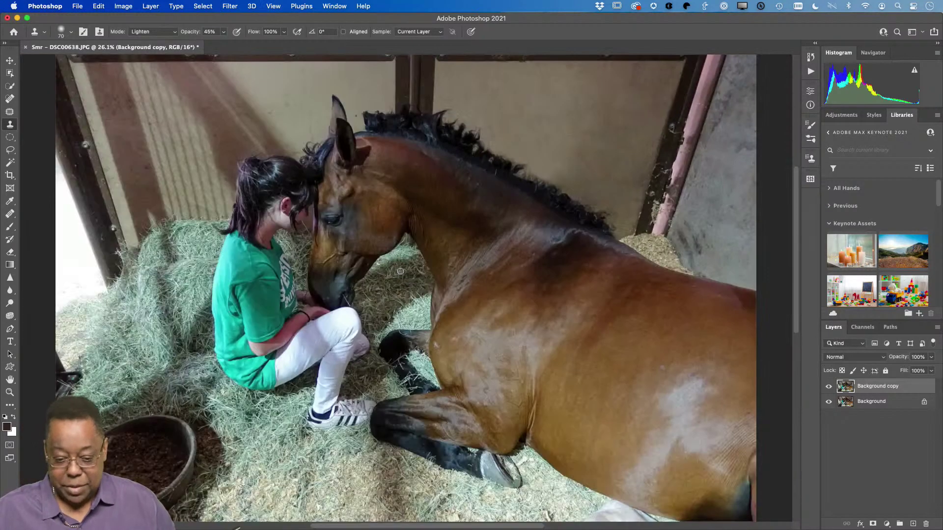
left_click(830, 388)
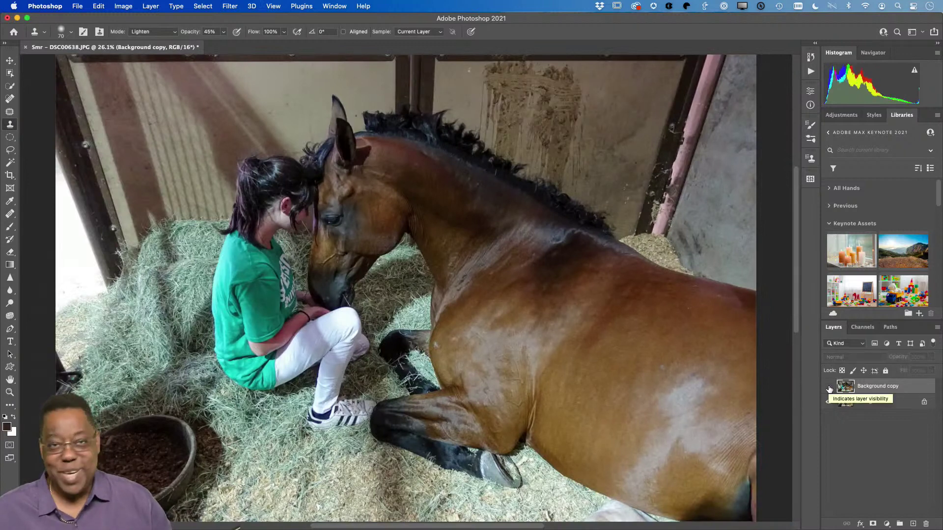
left_click(829, 388)
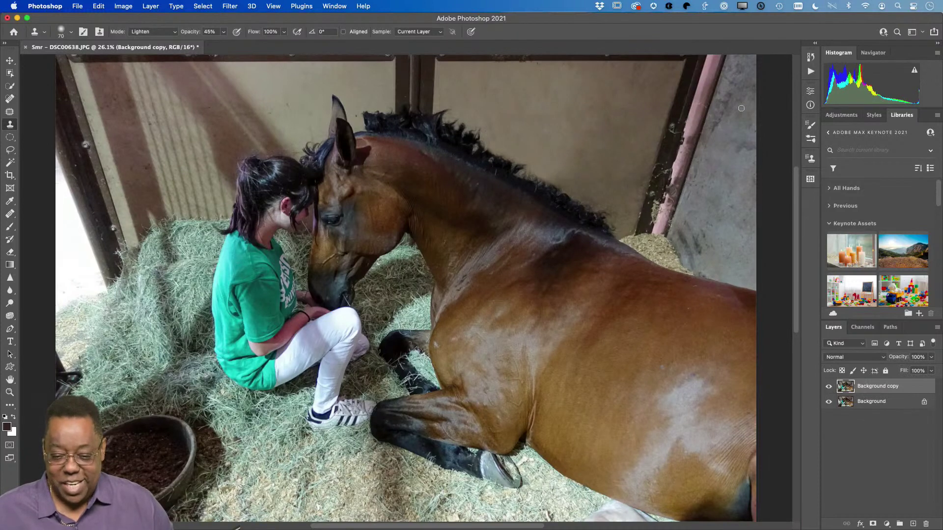
Step: Patch the dark mark beside the pink pole and the streaks near the hay with clean gray wall, clearing each selection
left_click(10, 111)
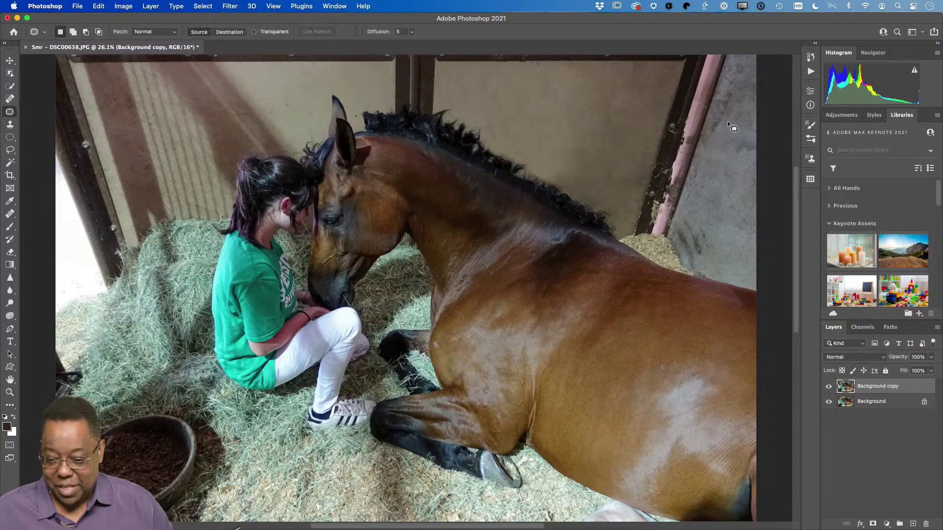
left_click_drag(735, 93, 710, 113)
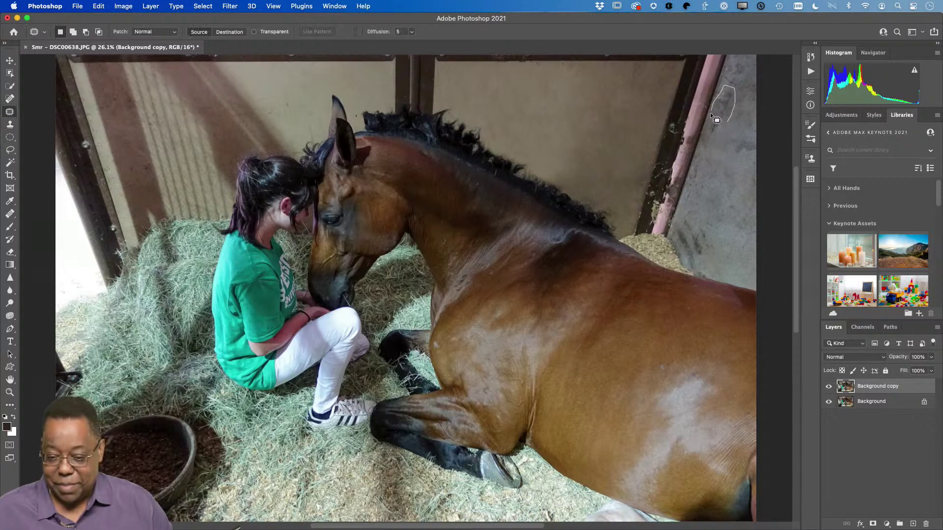
left_click_drag(708, 147, 708, 147)
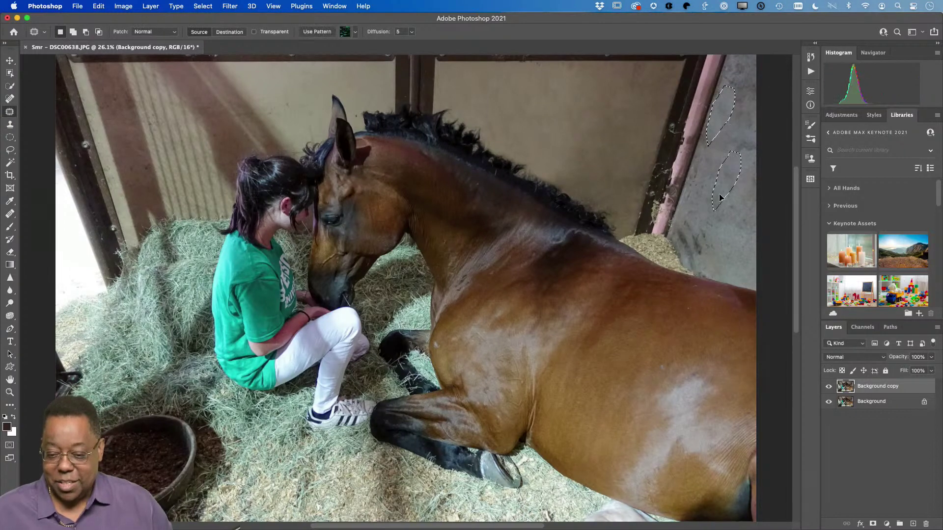
left_click(721, 226)
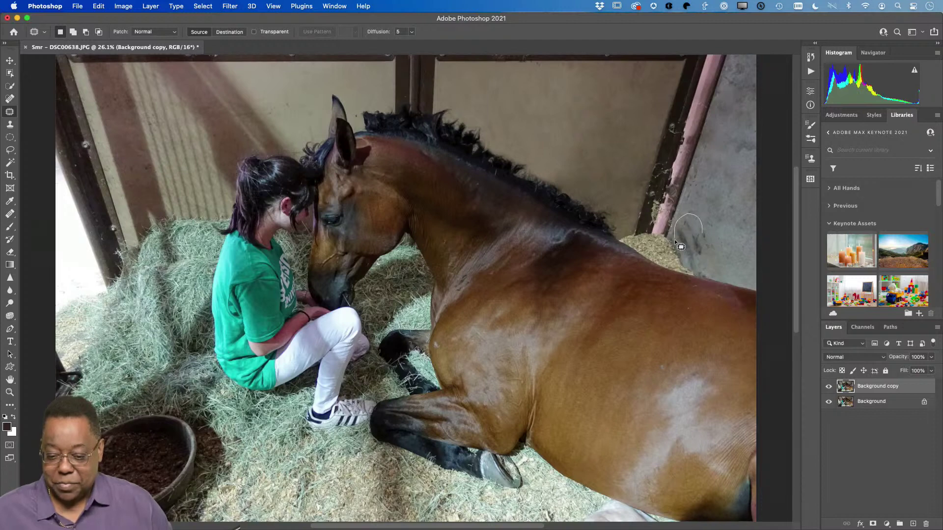
mouse_move(676, 240)
left_mouse_down()
mouse_move(697, 263)
mouse_move(707, 235)
left_mouse_up()
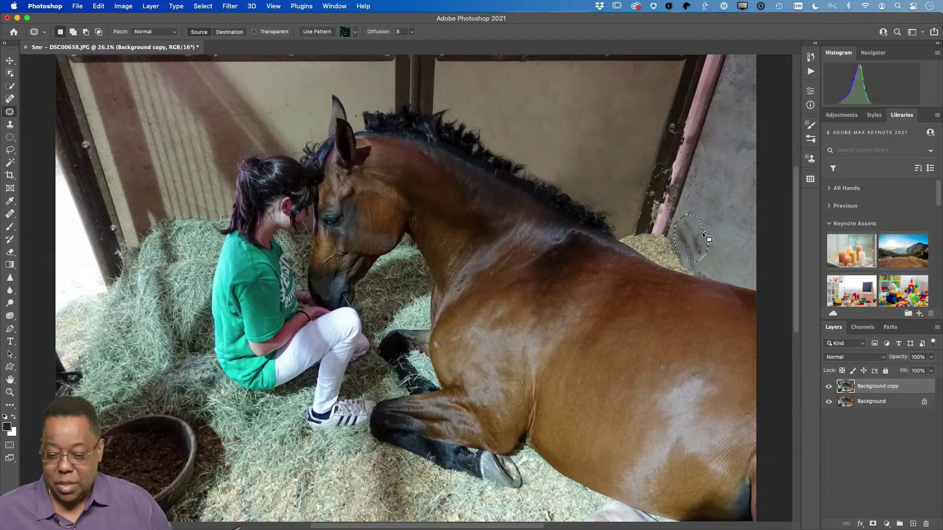
left_click(723, 199)
Step: Patch the marks midway up the gray wall behind the horse with clean wall nearby, clearing the selection
mouse_move(744, 133)
left_mouse_down()
mouse_move(732, 158)
mouse_move(739, 165)
left_mouse_up()
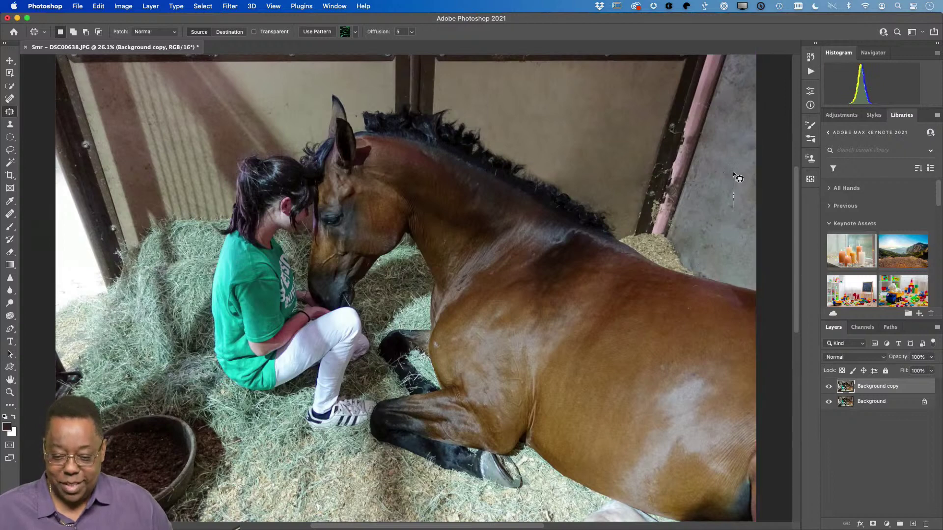
left_click_drag(714, 199, 729, 211)
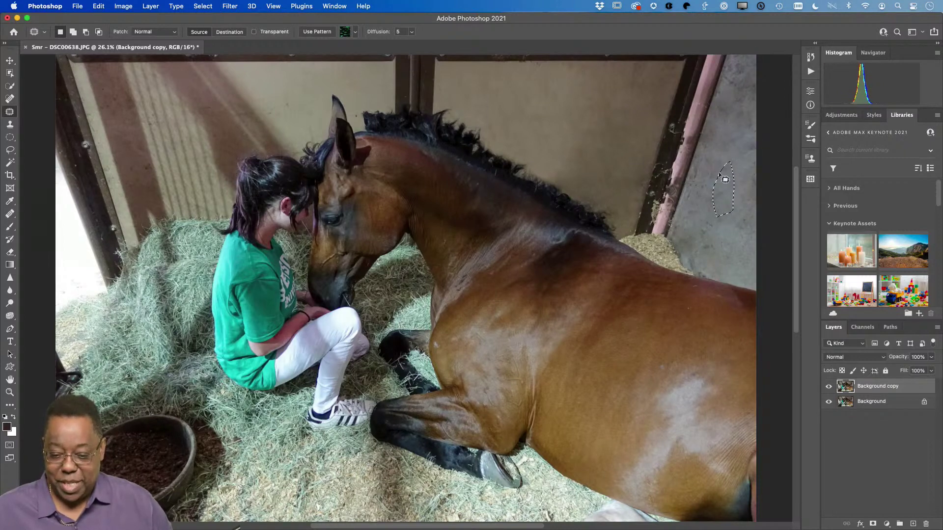
left_click(694, 206)
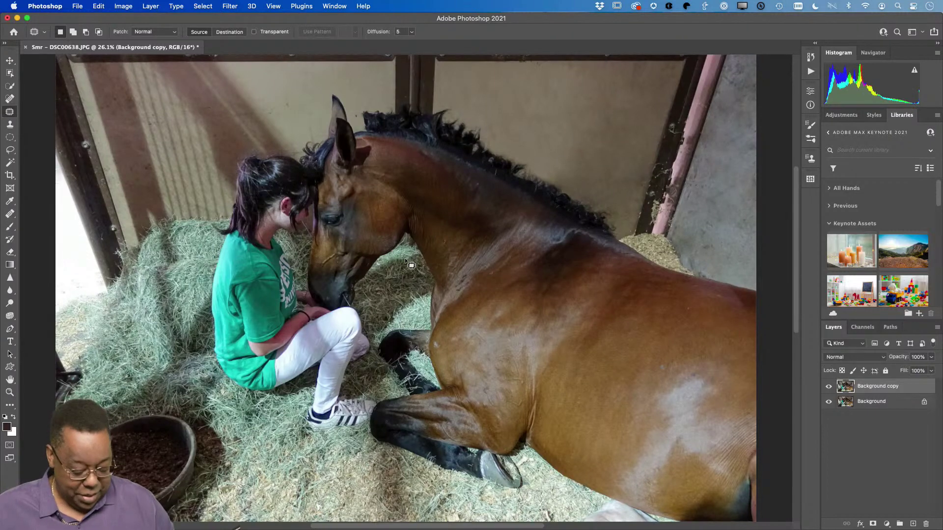
Step: Heal the small scratches and specks on the horse's cheek, beside its eye and on its muzzle with the Spot Healing Brush
key("z")
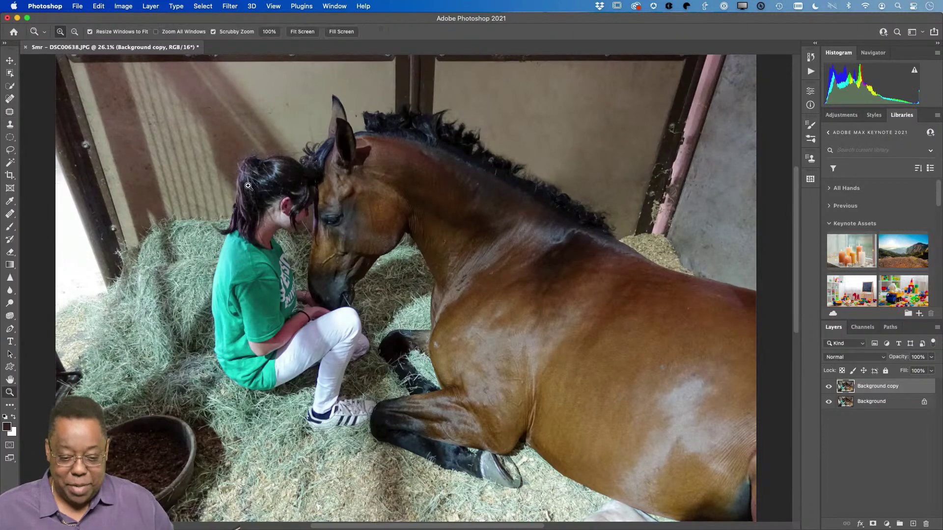
left_click_drag(306, 207, 357, 228)
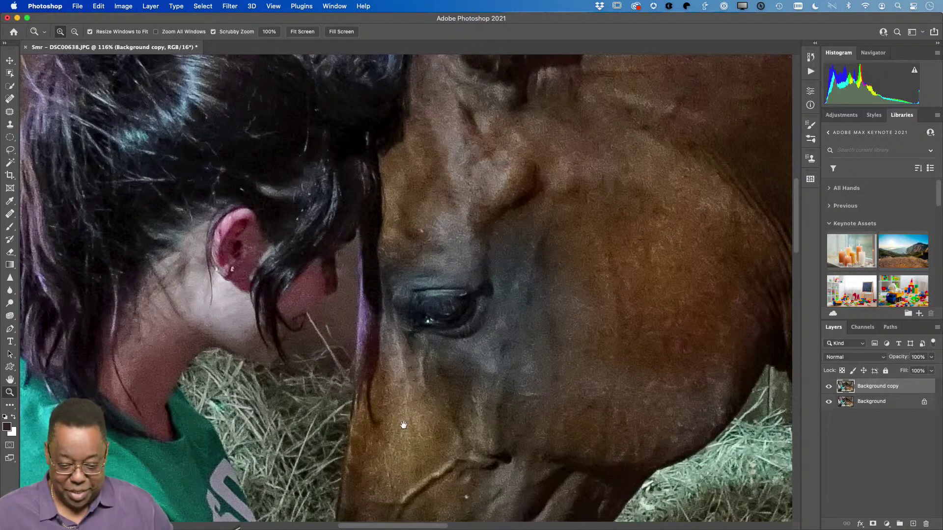
left_click_drag(404, 425, 318, 326)
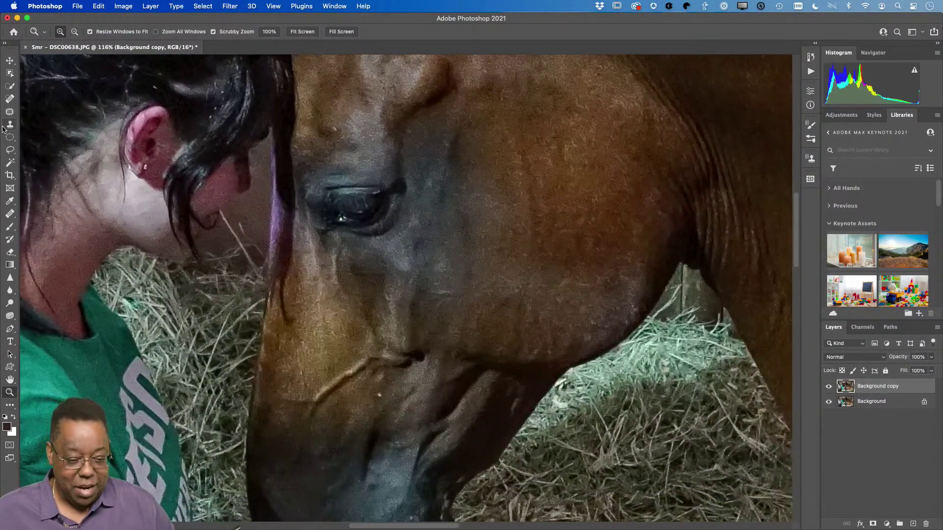
left_click(9, 99)
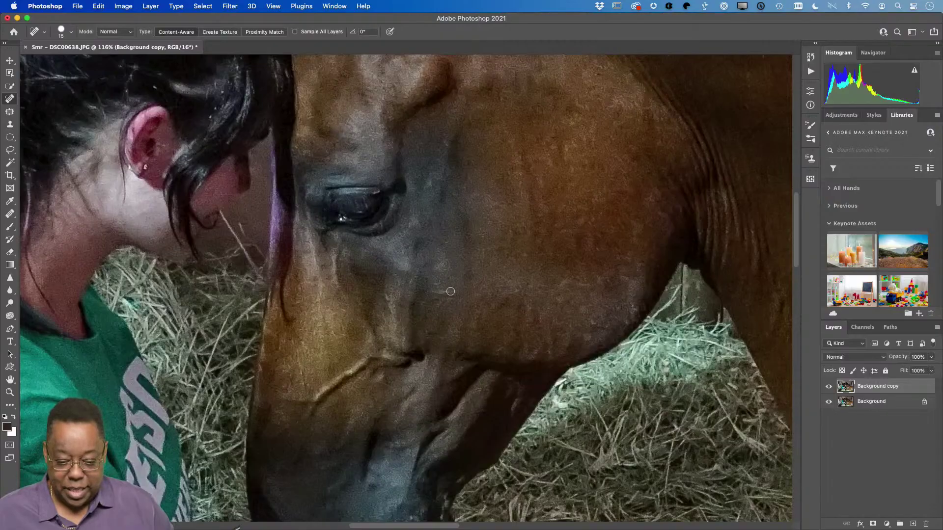
left_click_drag(451, 291, 431, 294)
mouse_move(430, 189)
left_mouse_down()
mouse_move(429, 179)
mouse_move(416, 214)
left_mouse_up()
scroll(419, 416, "down", 5)
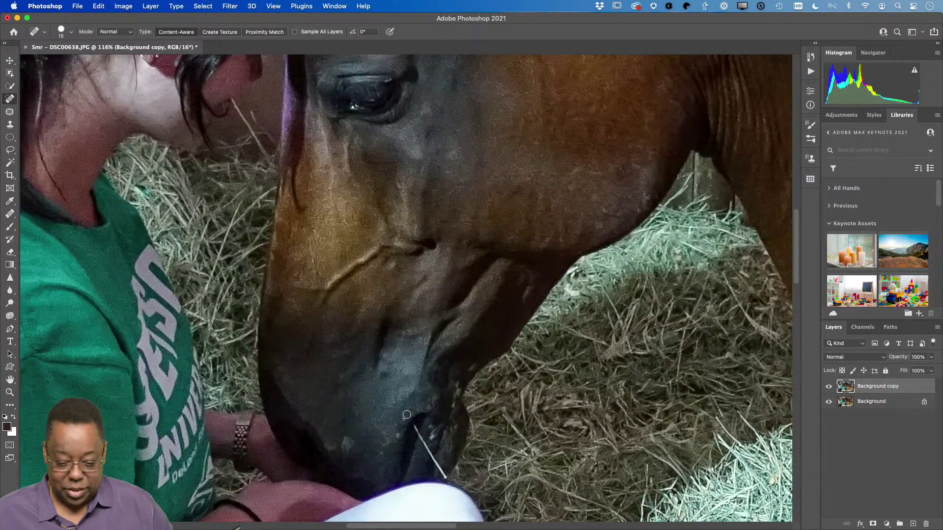
mouse_move(402, 422)
left_mouse_down()
mouse_move(396, 445)
mouse_move(341, 442)
mouse_move(354, 439)
left_mouse_up()
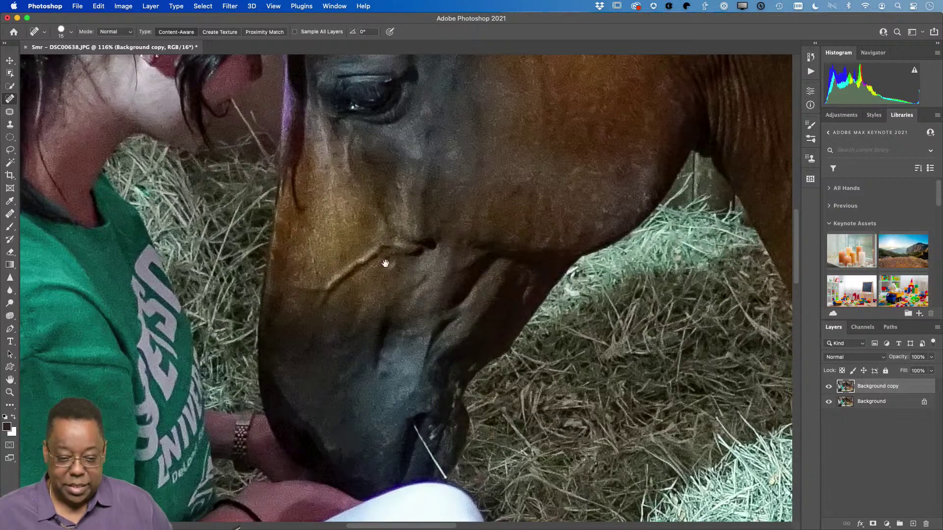
Step: Lighten the shadowed part of the girl's face with the Dodge tool
scroll(386, 265, "up", 8)
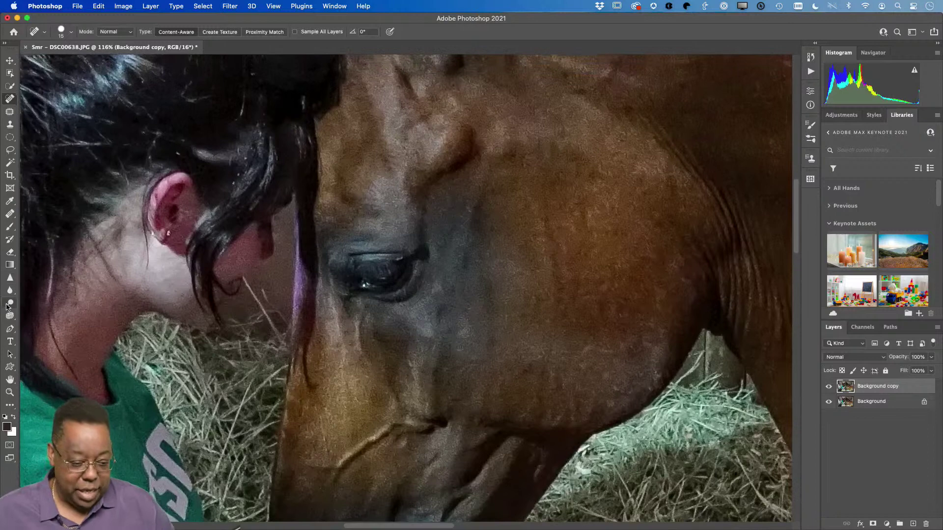
left_click(9, 306)
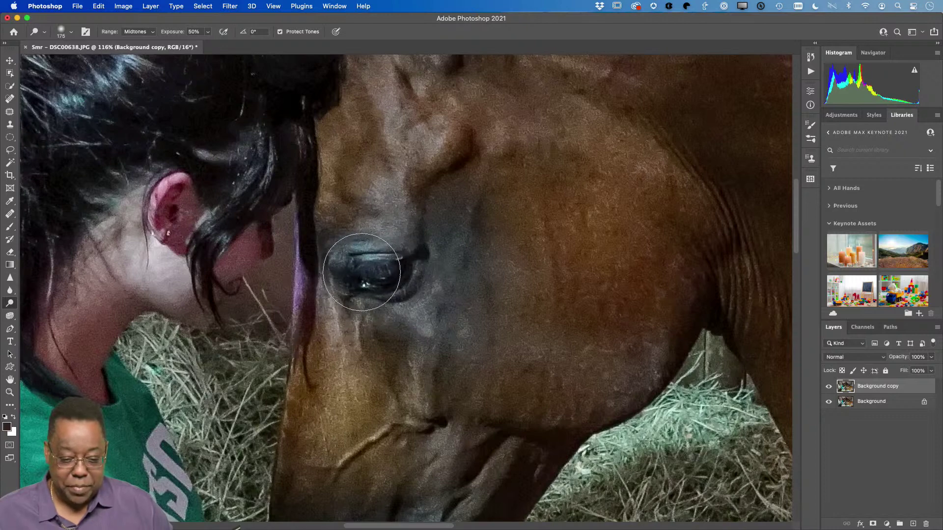
mouse_move(272, 214)
left_mouse_down()
mouse_move(277, 193)
mouse_move(255, 234)
mouse_move(259, 219)
mouse_move(252, 232)
mouse_move(229, 236)
mouse_move(258, 181)
left_mouse_up()
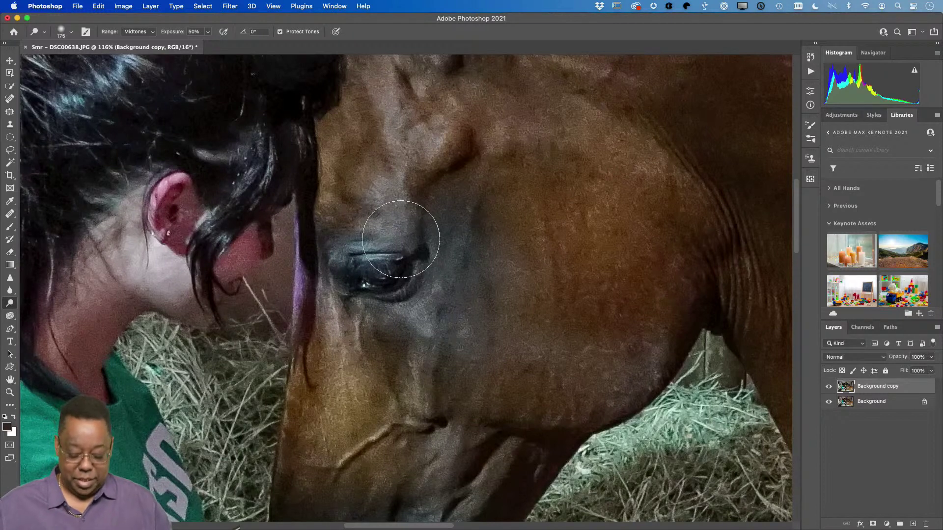
Step: Check the whole retouched photo, save it and close the document
key("super+1")
key("super+minus")
key("super+minus")
key("super+minus")
key("super+minus")
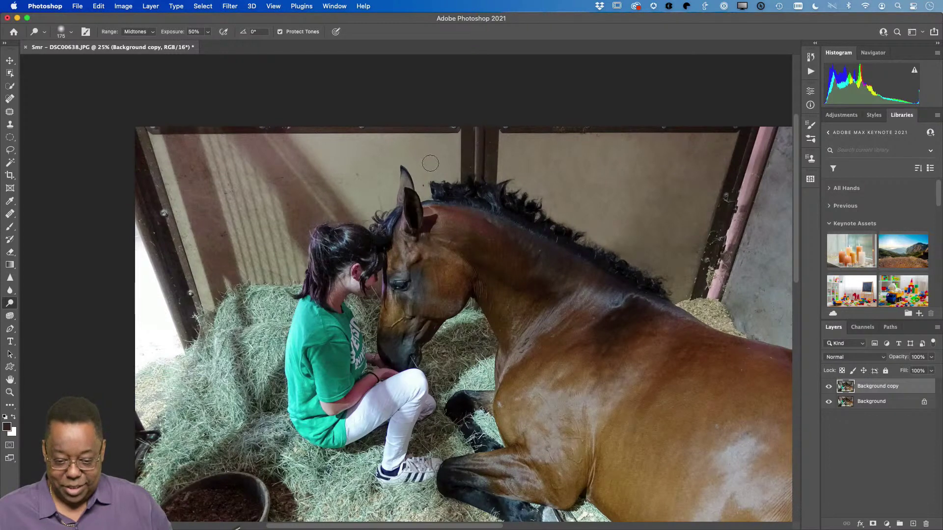
scroll(598, 211, "down", 5)
scroll(598, 210, "right", 2)
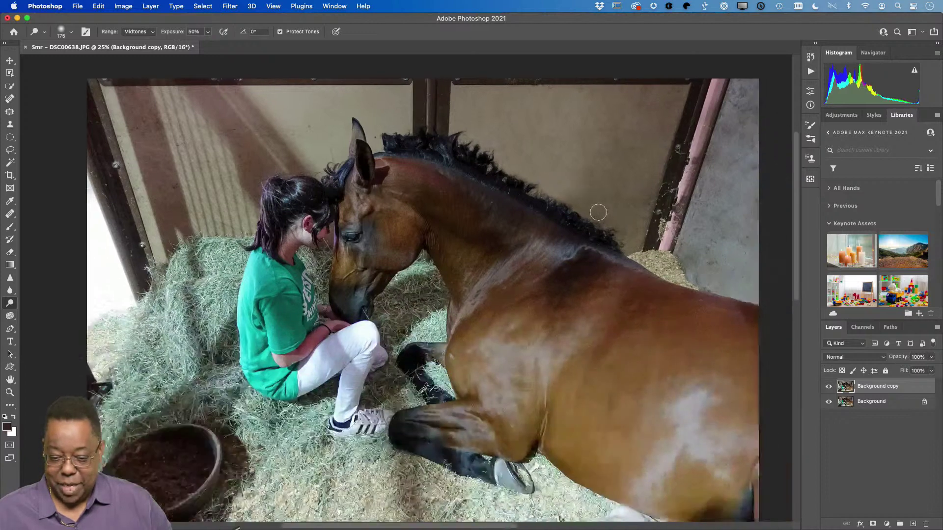
scroll(598, 213, "up", 1)
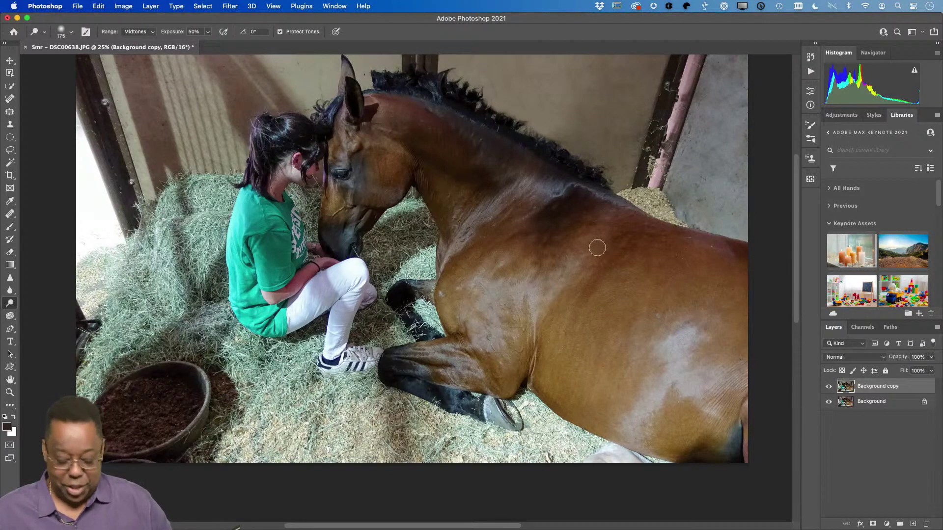
key("super+s")
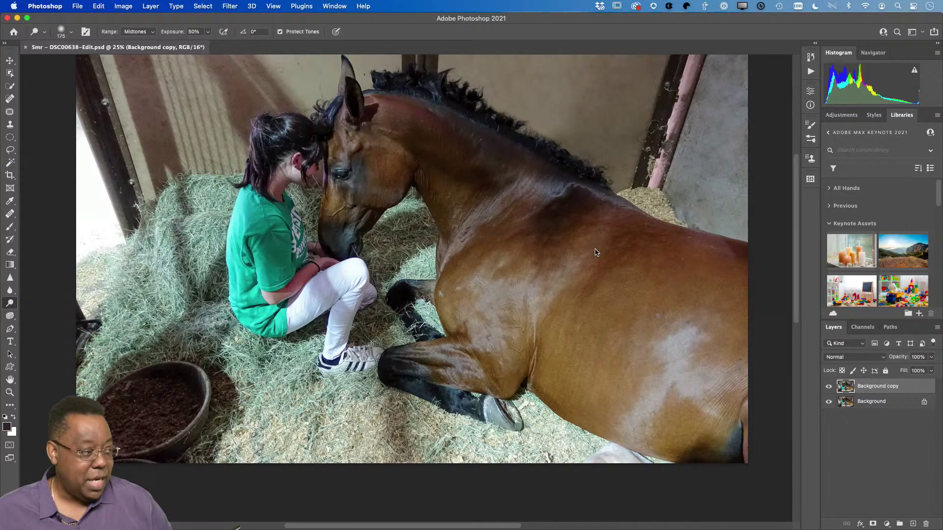
key("super+w")
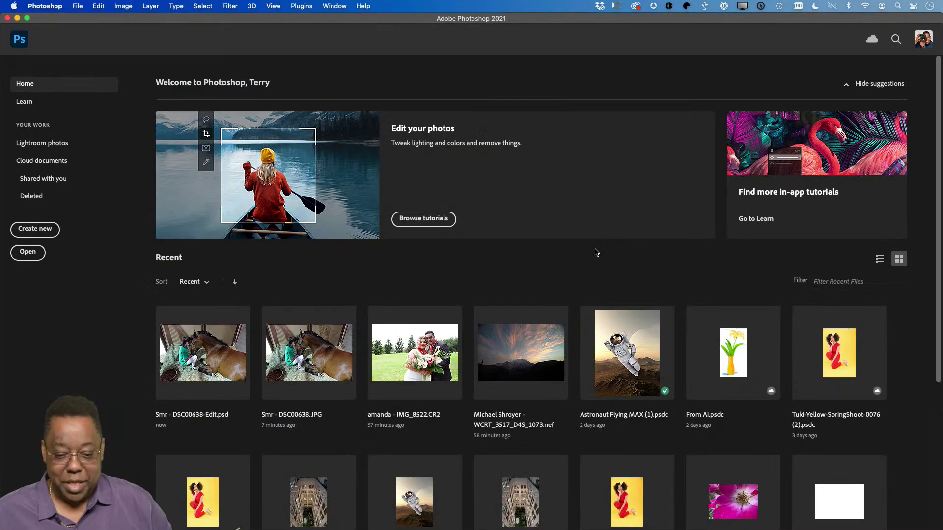
Step: Switch to Lightroom Classic and compare the original DSC00638 JPG with the retouched PSD version full screen
key("super+Tab")
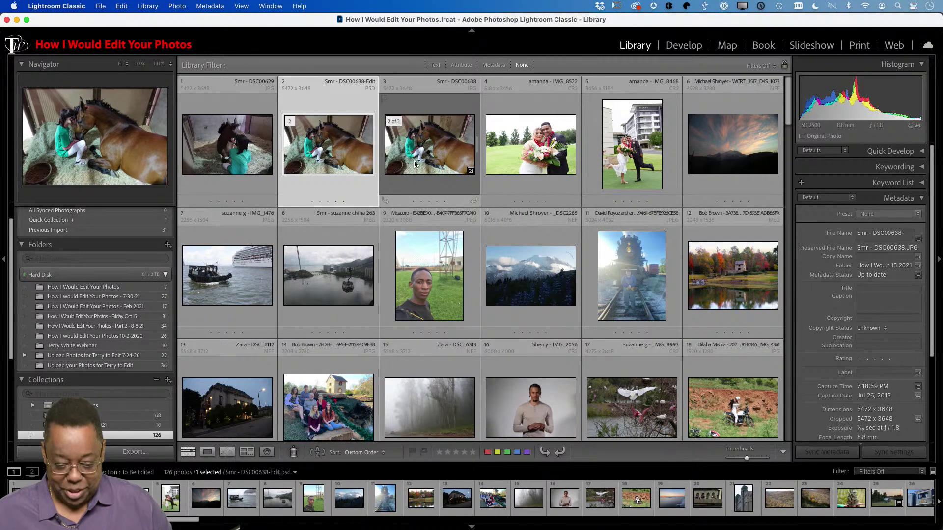
left_click(429, 146)
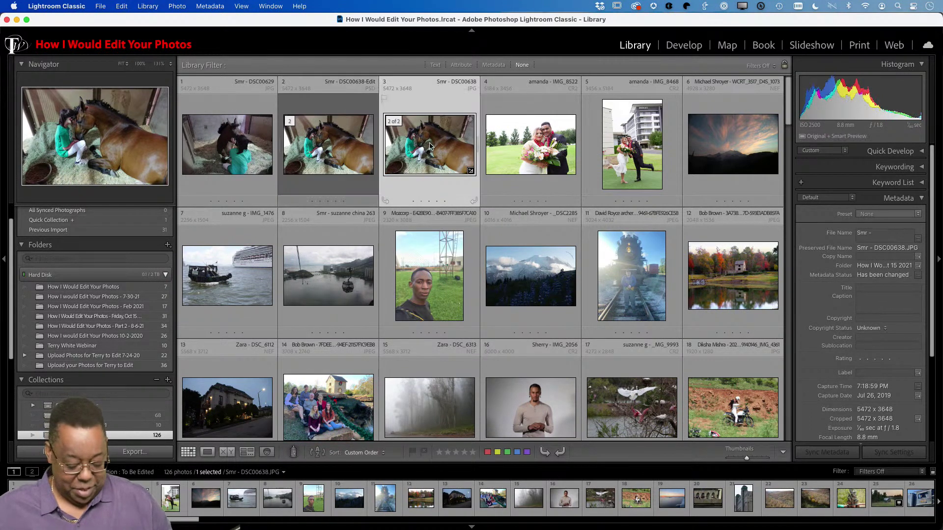
key("f")
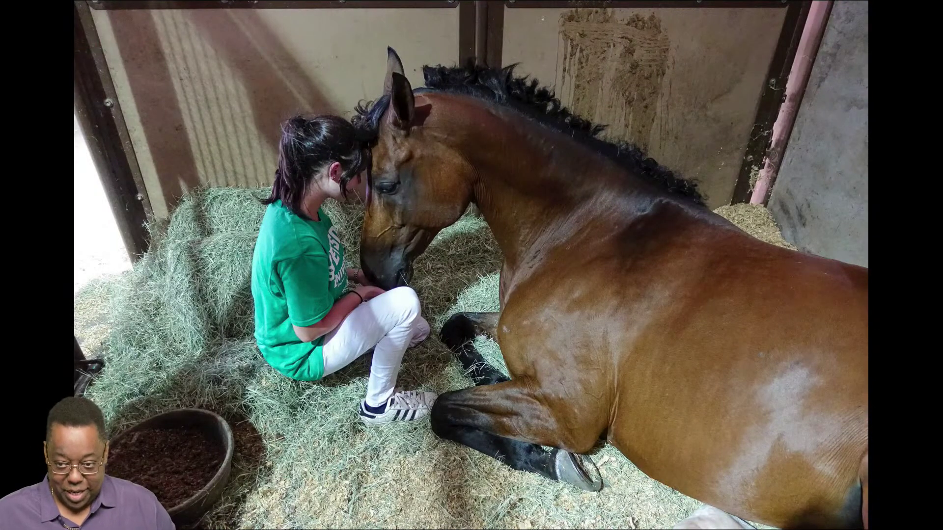
key("Right")
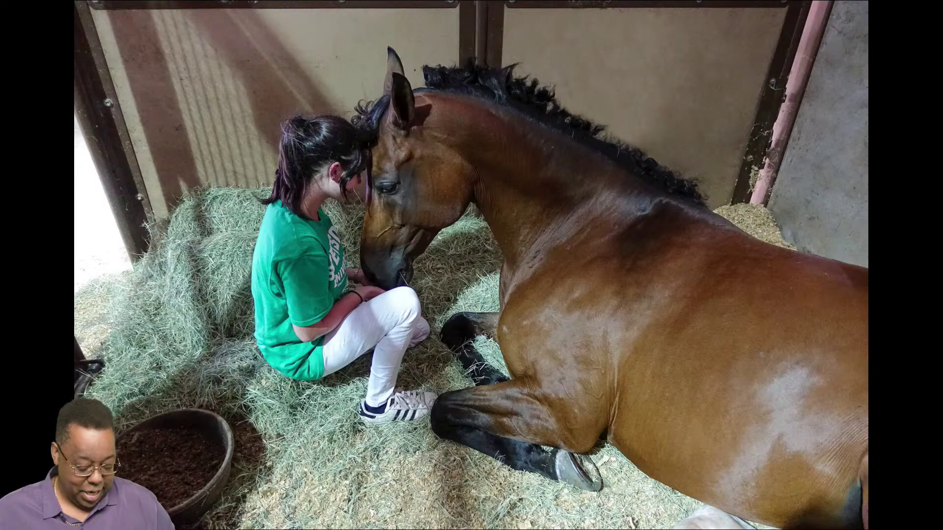
Step: Crop the retouched photo slightly from the top and more from both sides, cutting out the bright doorway and the gray wall
key("Escape")
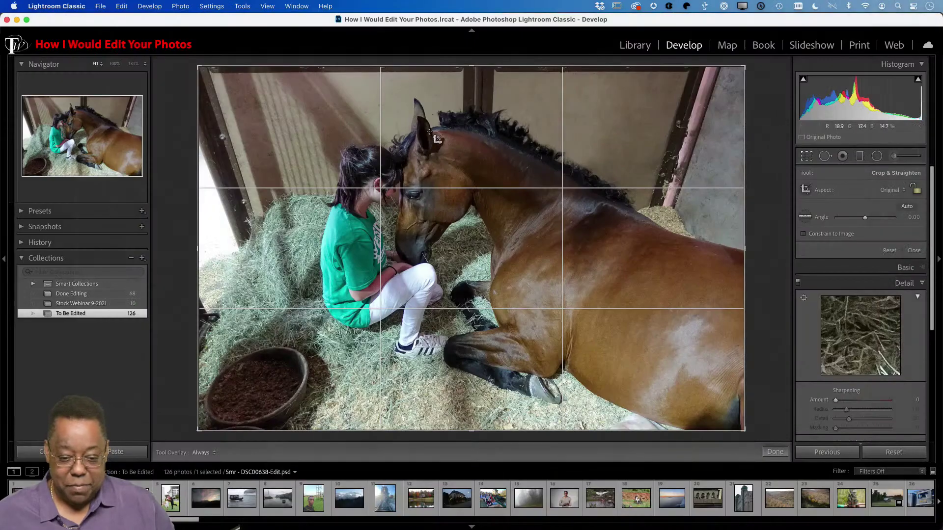
left_click_drag(471, 66, 471, 73)
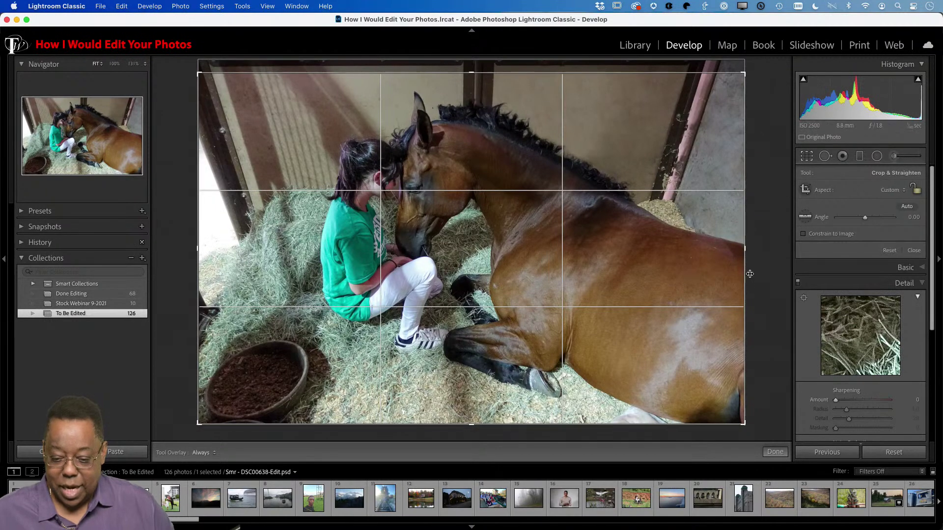
left_click_drag(746, 250, 720, 250)
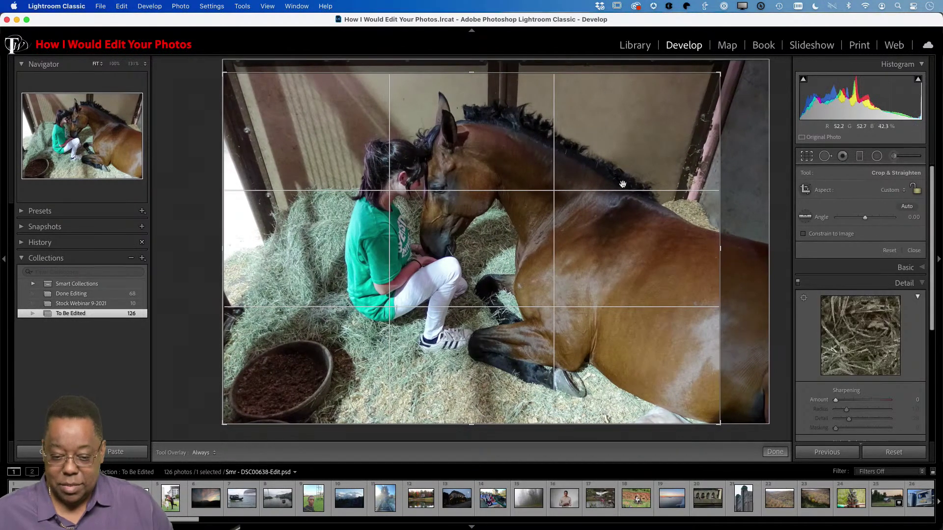
left_click_drag(468, 74, 468, 76)
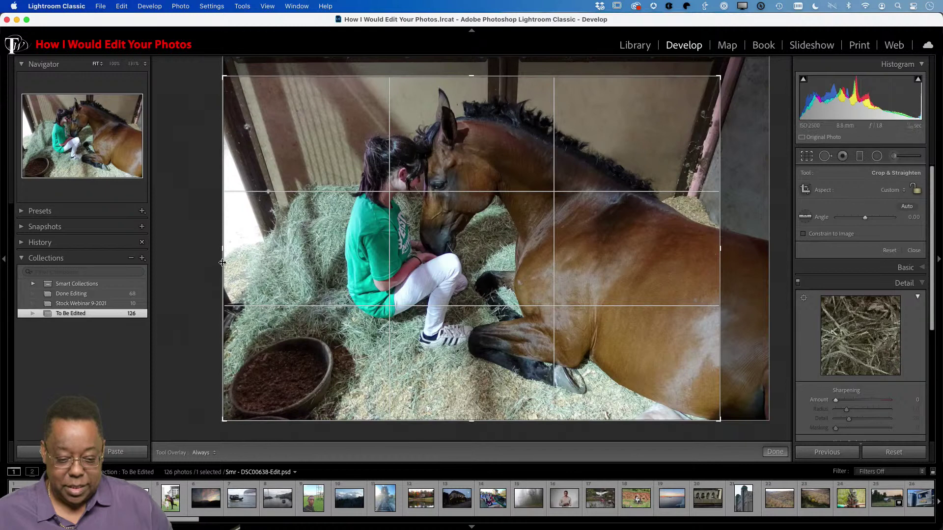
left_click_drag(224, 252, 258, 255)
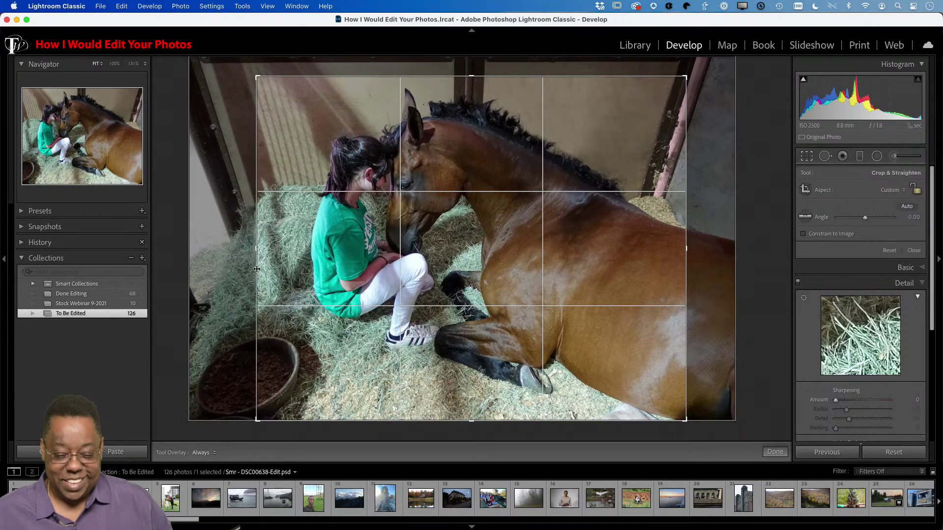
key("d")
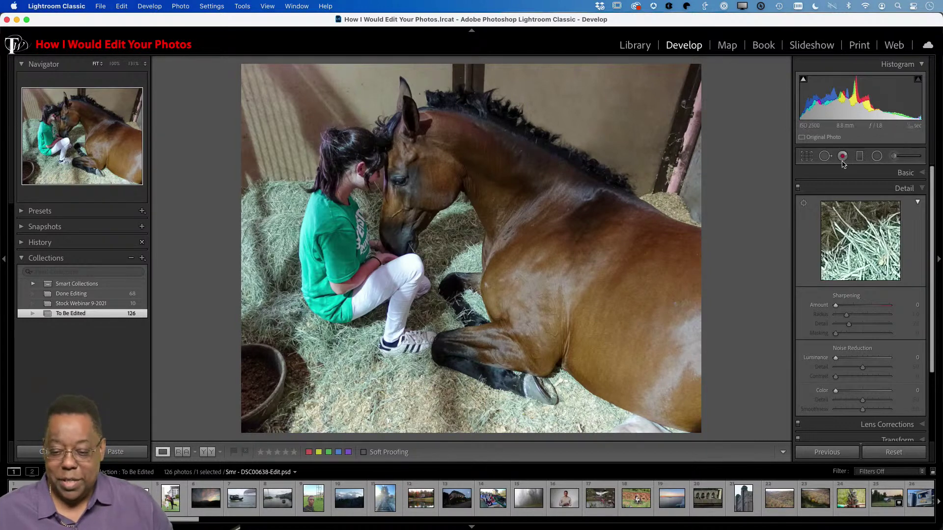
Step: Add an inverted radial filter centred on the girl's and horse's faces with exposure 0.69 to brighten them
left_click(877, 156)
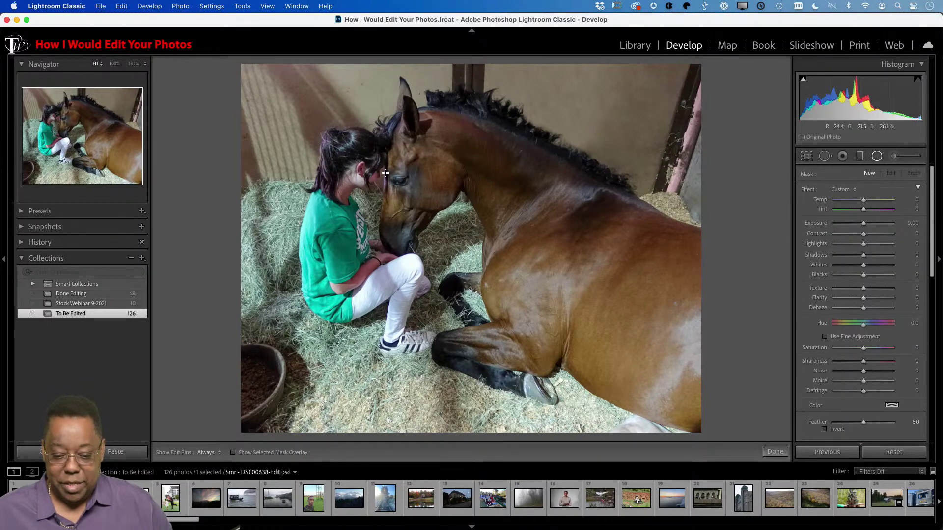
left_click_drag(385, 173, 472, 266)
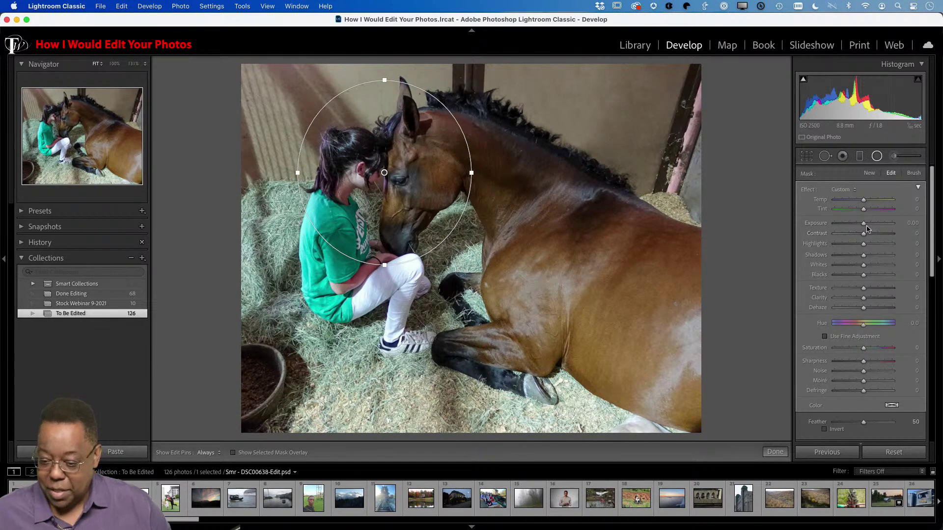
left_click_drag(864, 224, 870, 224)
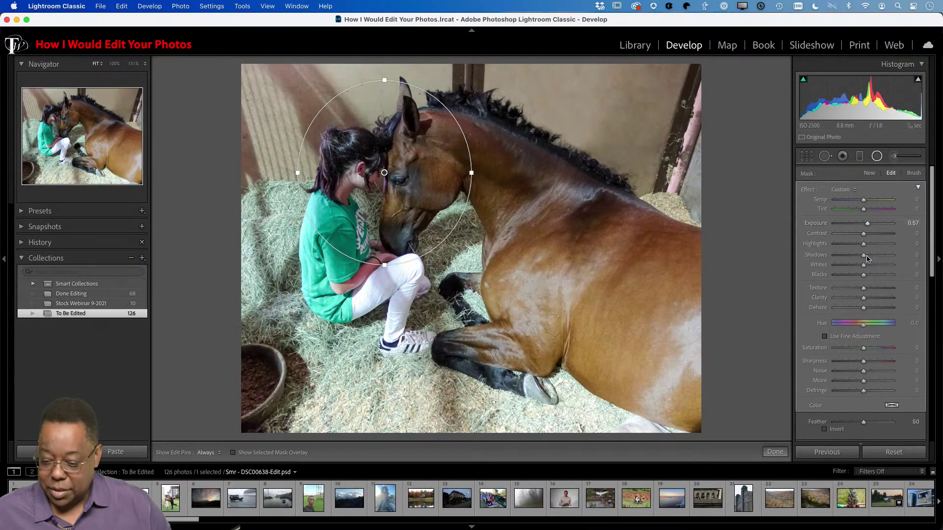
left_click(825, 430)
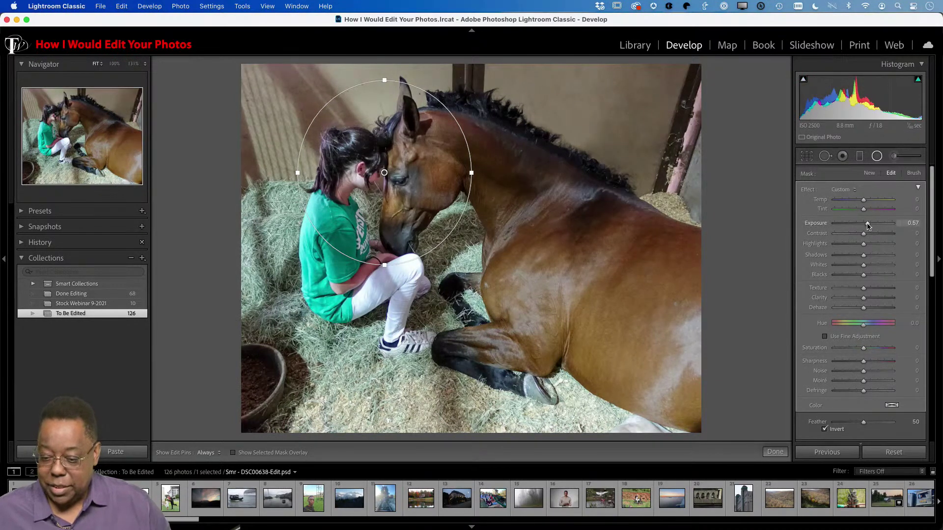
left_click_drag(868, 223, 868, 226)
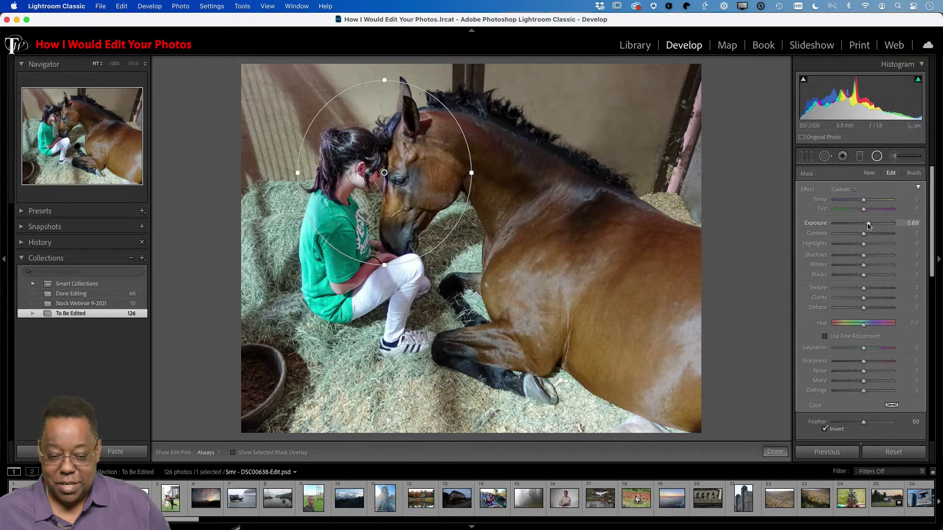
mouse_move(408, 182)
left_mouse_down()
mouse_move(454, 174)
mouse_move(391, 190)
mouse_move(406, 187)
left_mouse_up()
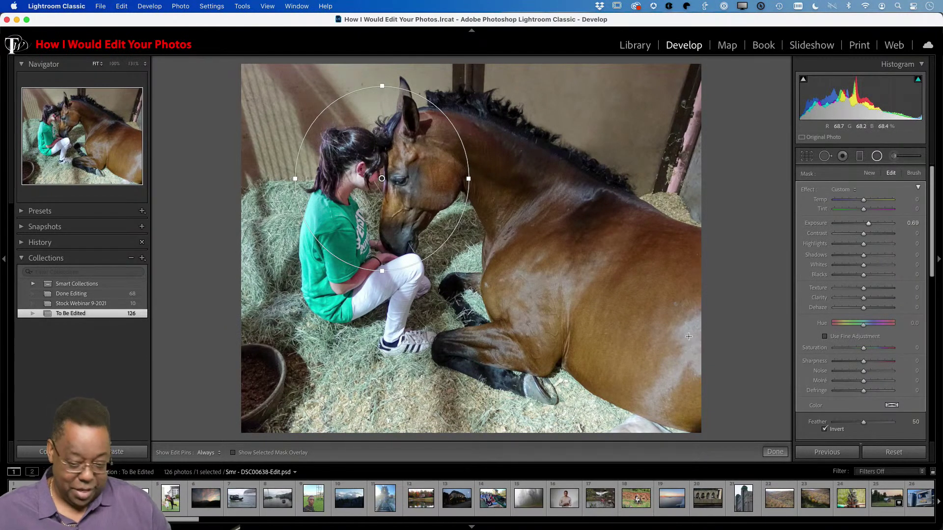
Step: Tighten the crop on the right side, trimming away more of the horse's hindquarters and the pink pole
key("r")
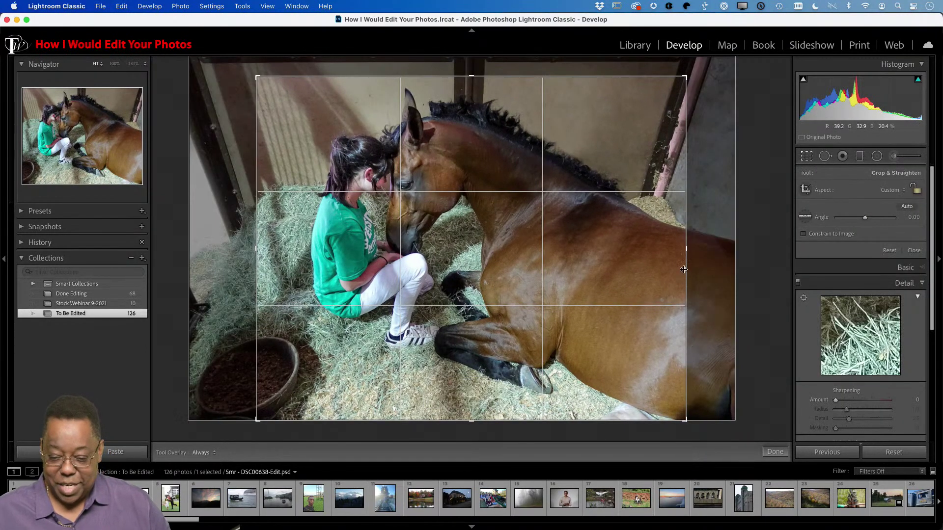
left_click_drag(686, 249, 661, 254)
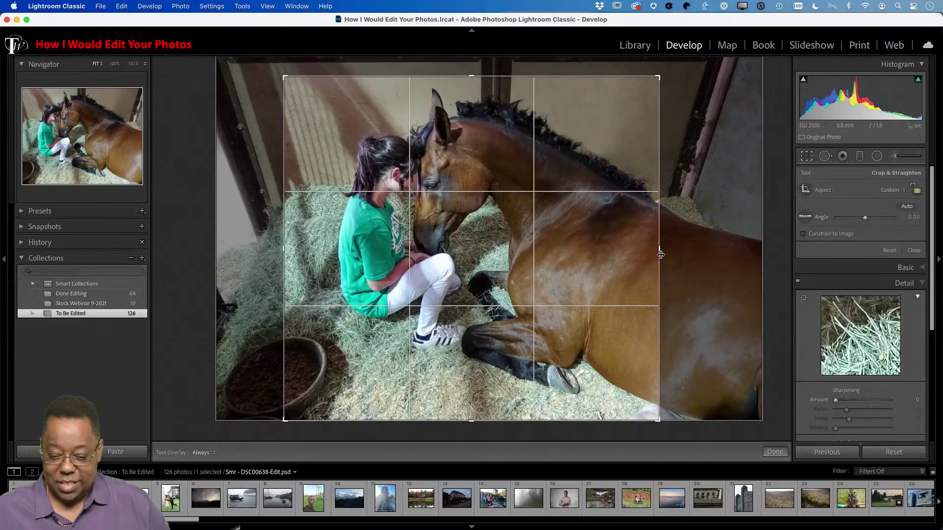
key("e")
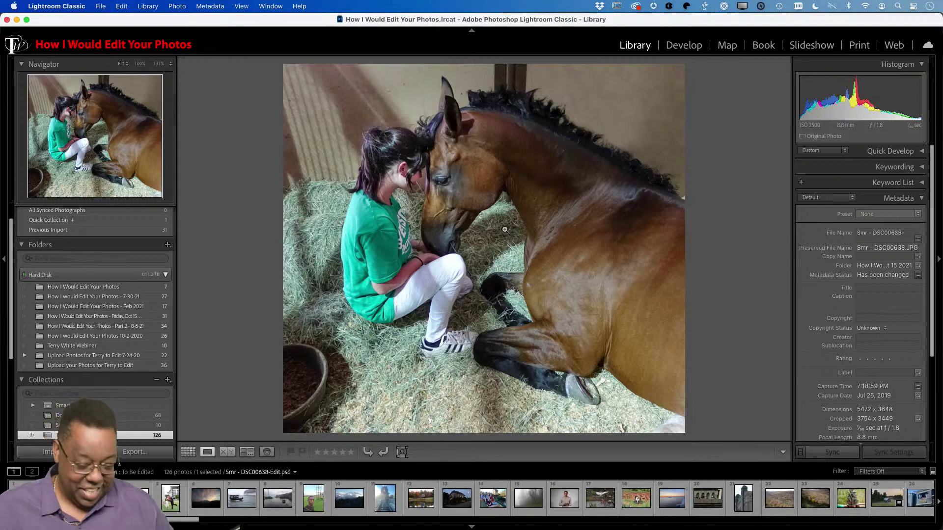
Step: Return to the photo grid and view DSC00629, the other photo of the girl and horse, full screen
key("g")
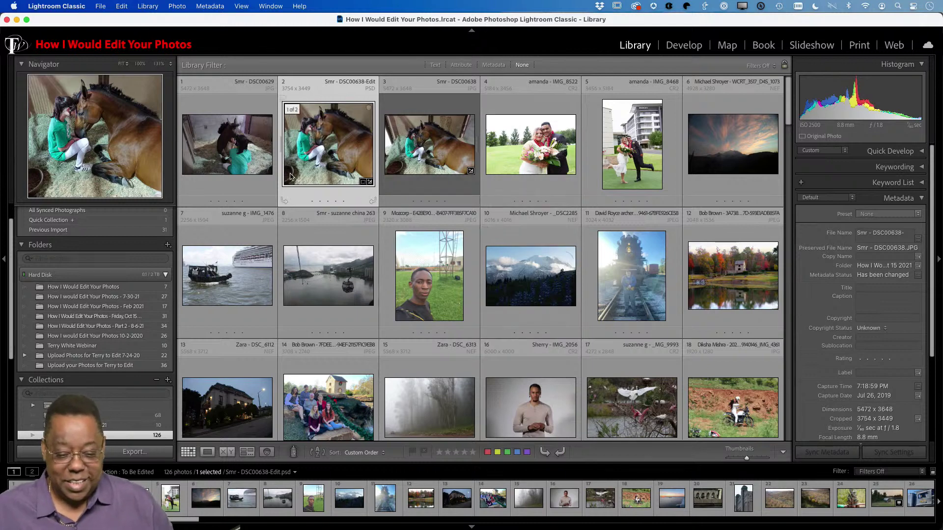
key("f")
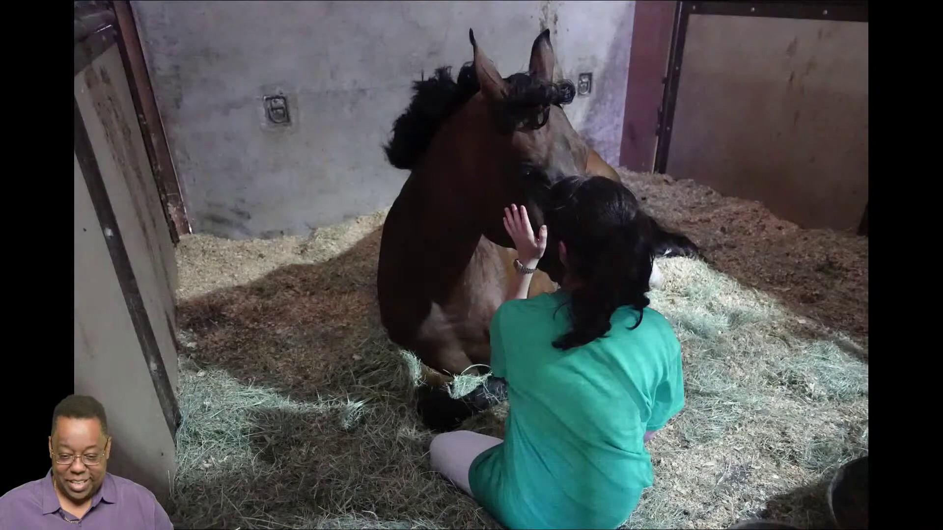
Step: Leave the full-screen view of the girl-and-horse photos and open IMG_8522, the wedding couple with the bouquet, in the Develop module
key("Right")
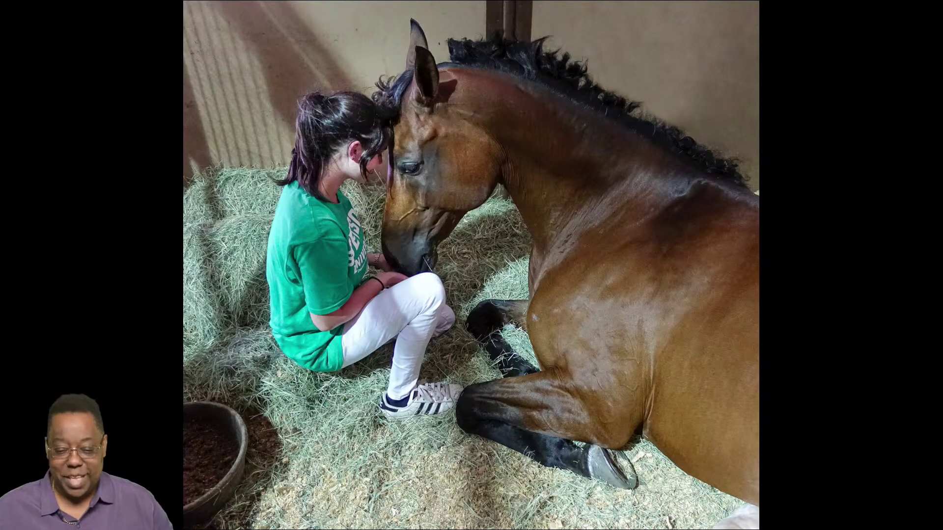
key("Right")
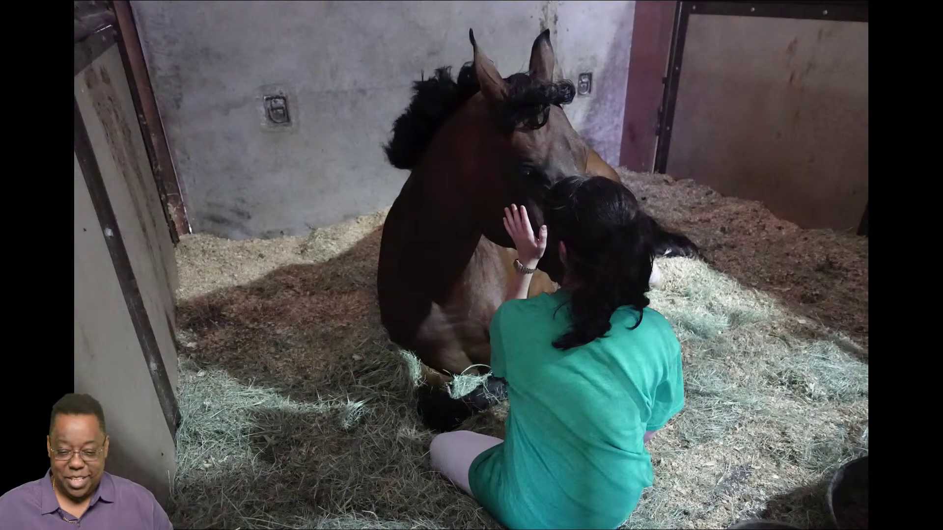
key("Right")
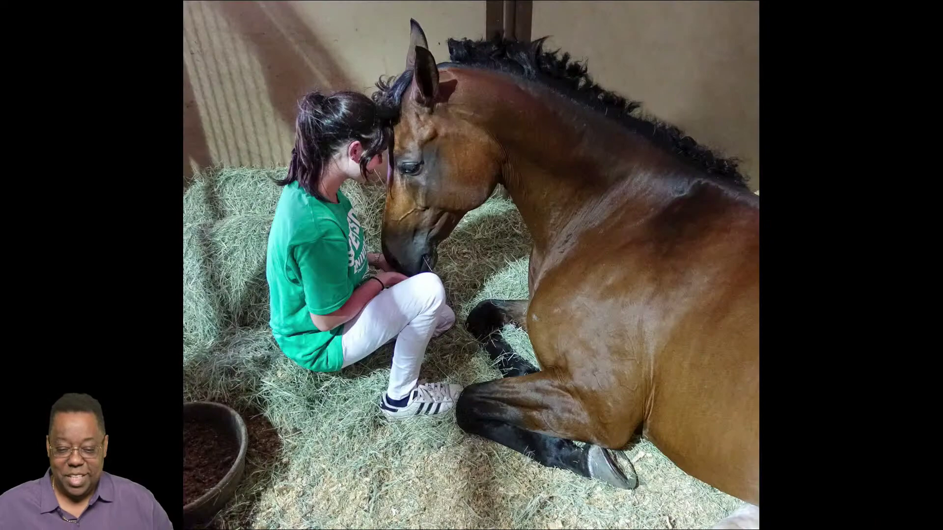
key("Right")
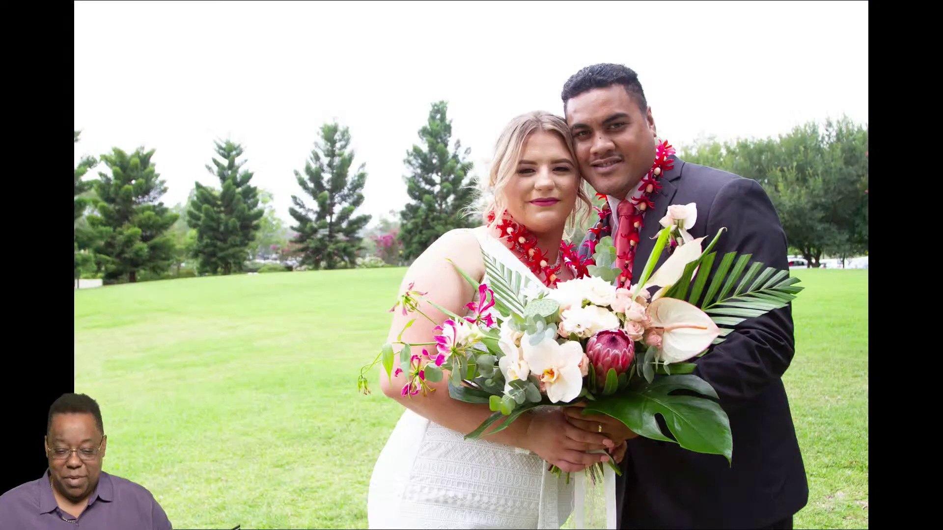
key("Escape")
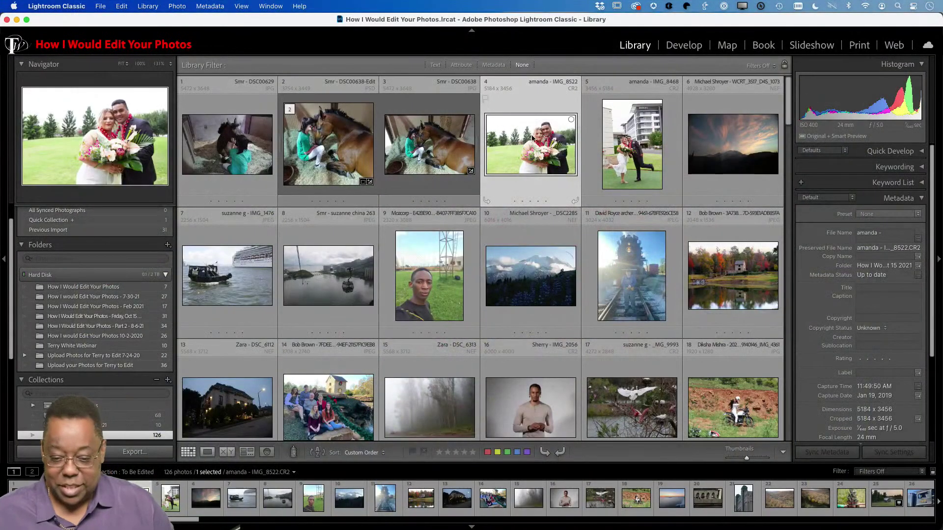
left_click(628, 152)
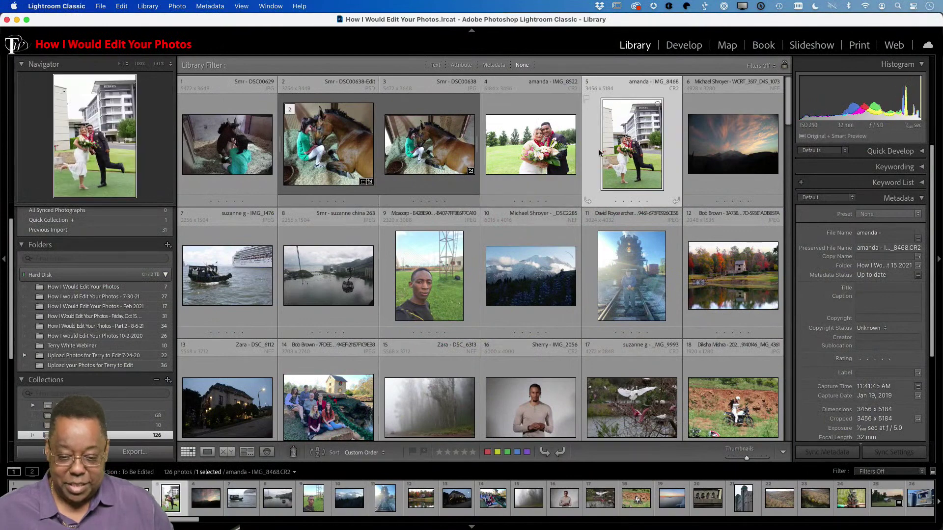
left_click(554, 156)
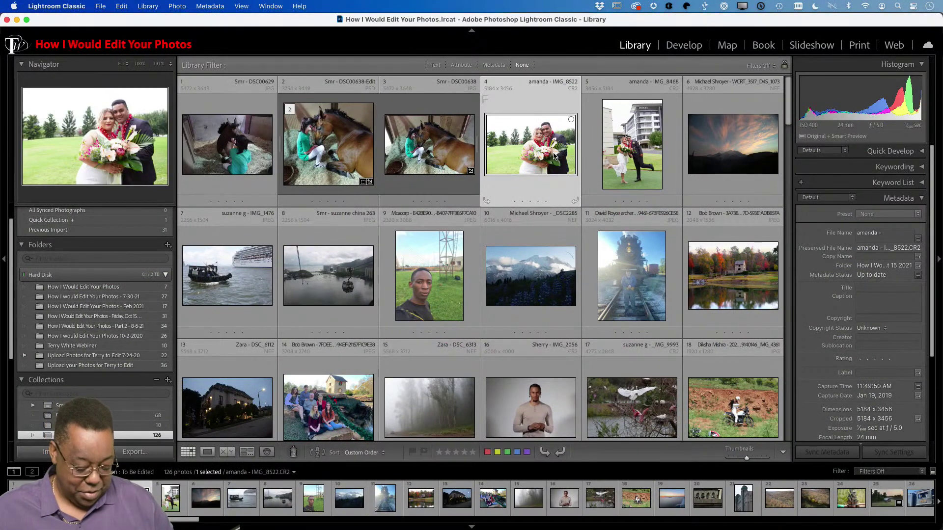
key("d")
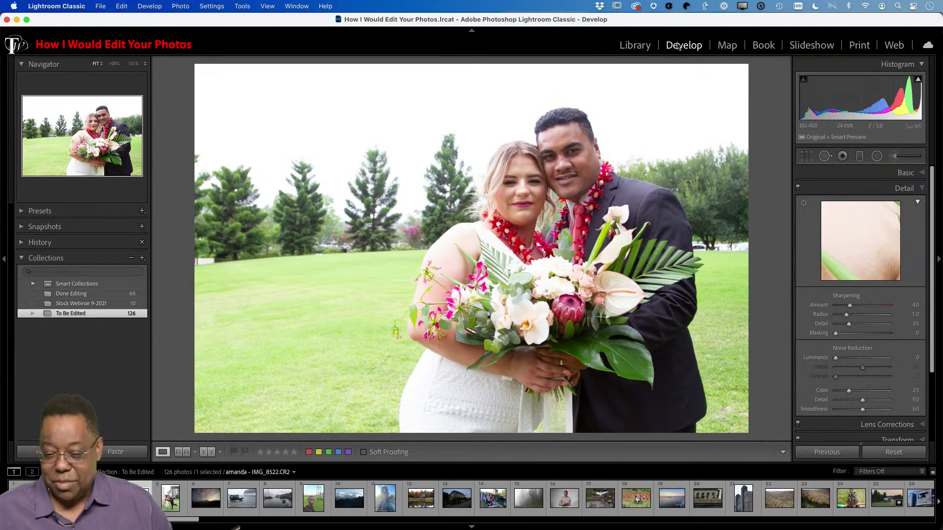
Step: Apply the Adobe Portrait profile and automatic tone adjustments to the wedding photo, with Shadows raised to +90
left_click(906, 174)
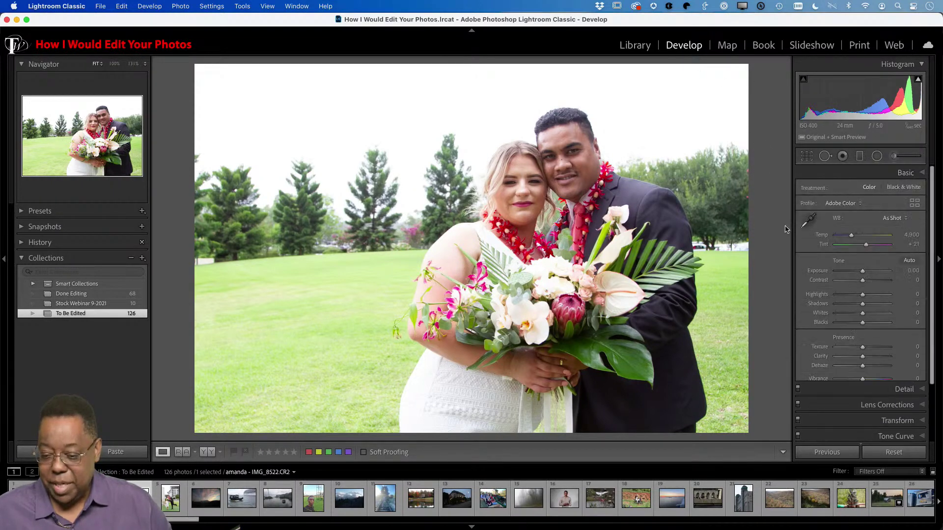
left_click(841, 204)
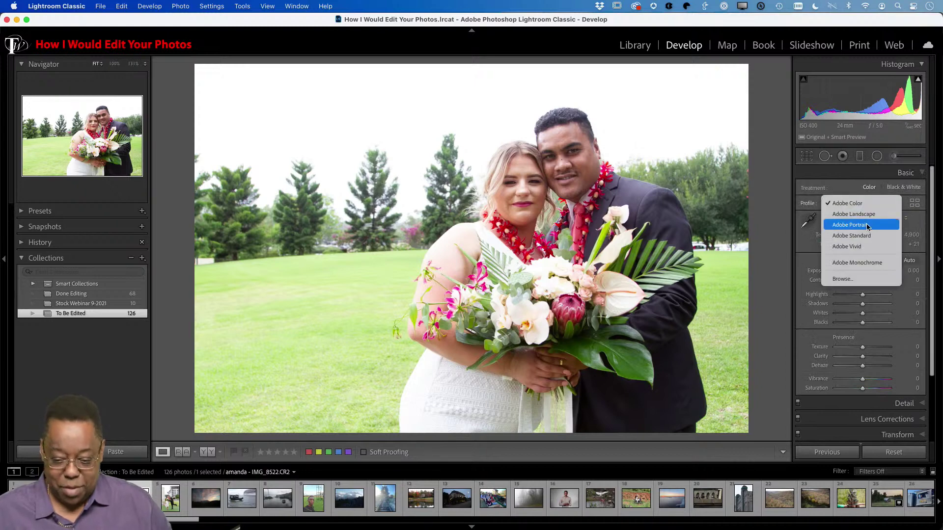
left_click(868, 227)
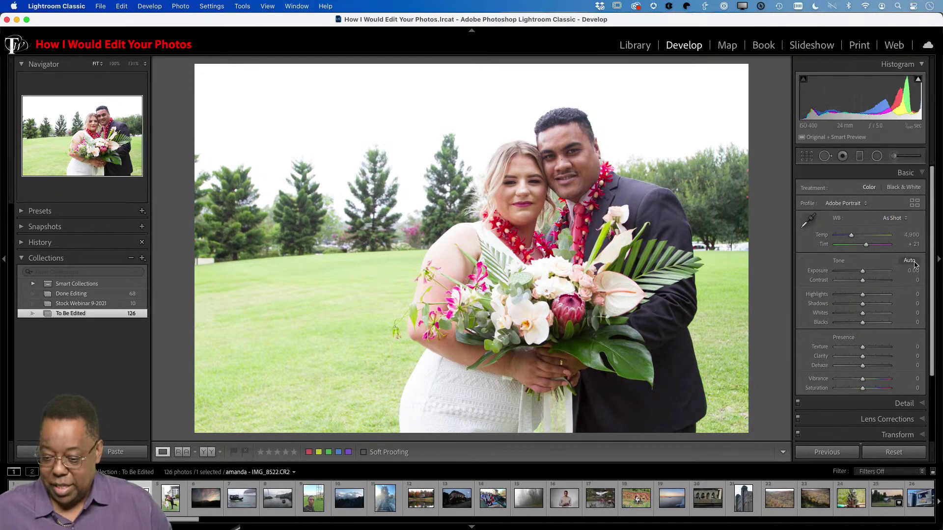
key("super+u")
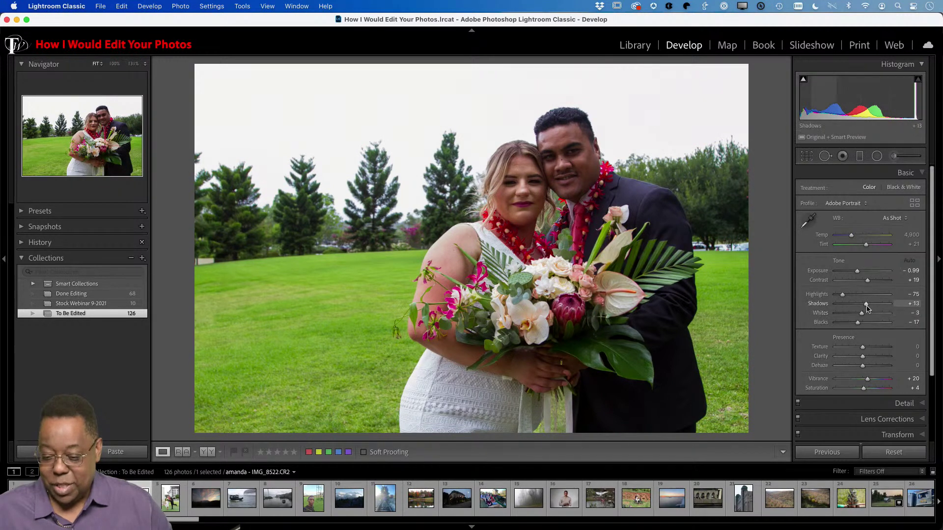
left_click_drag(867, 304, 887, 306)
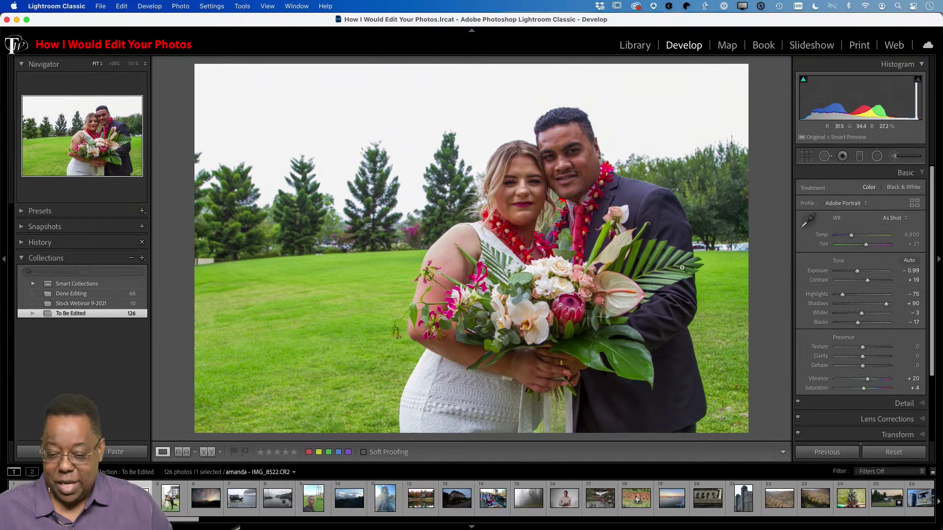
Step: Add an inverted radial filter around the couple's faces with exposure 0.58, shifted slightly toward the groom
left_click(860, 157)
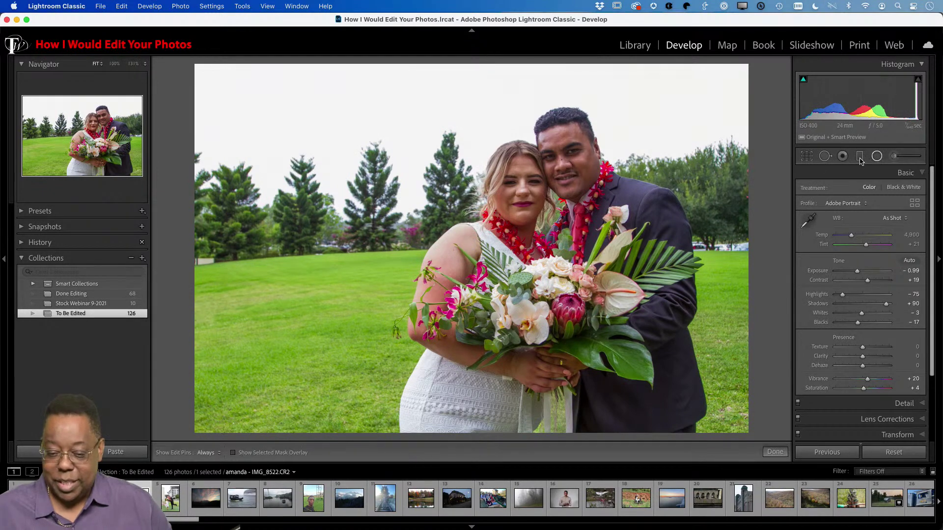
left_click_drag(548, 181, 629, 266)
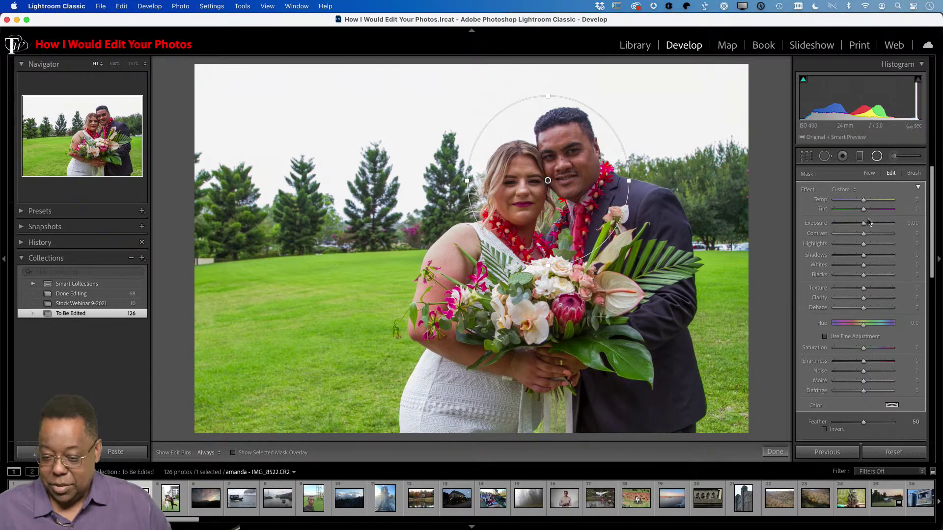
left_click_drag(866, 224, 873, 226)
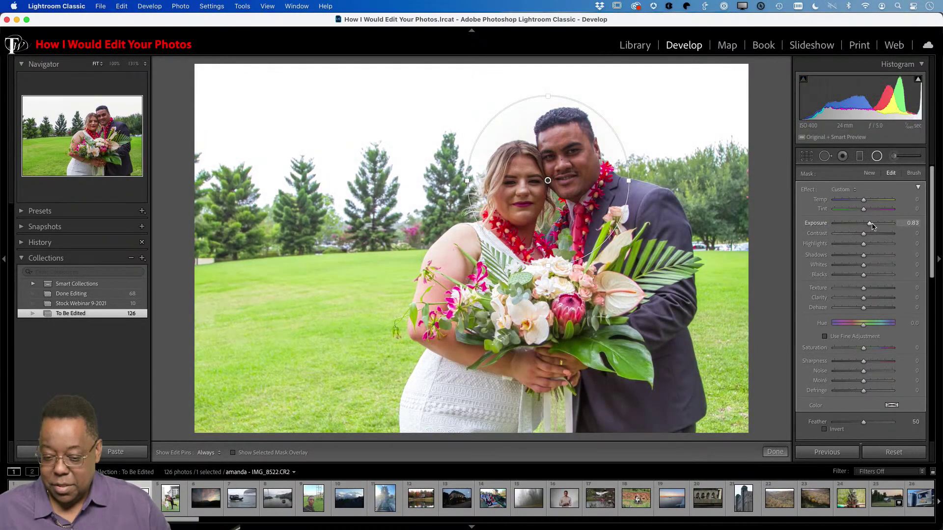
left_click(825, 429)
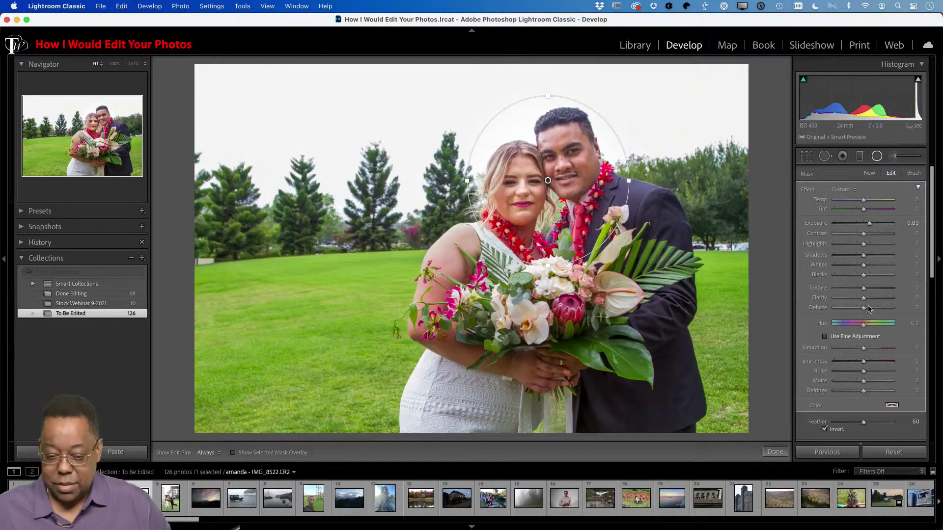
left_click_drag(869, 224, 864, 230)
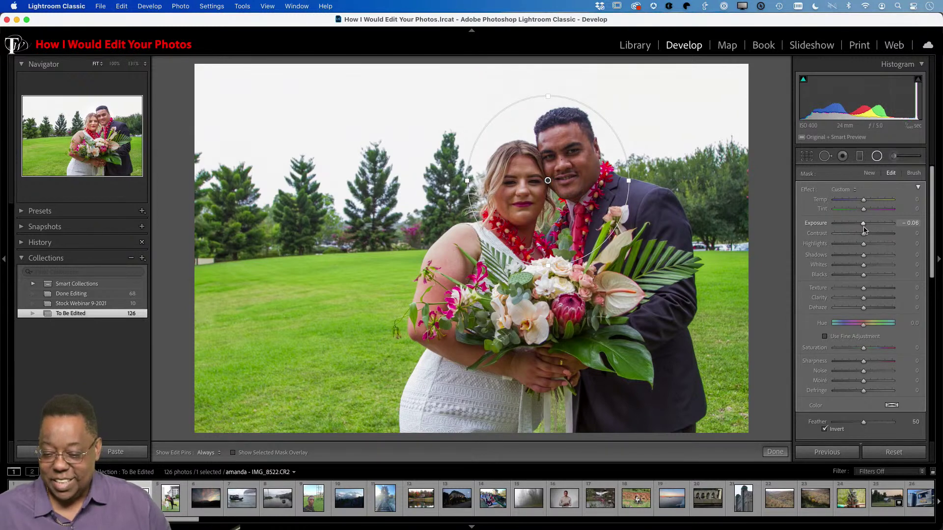
left_click_drag(864, 230, 869, 229)
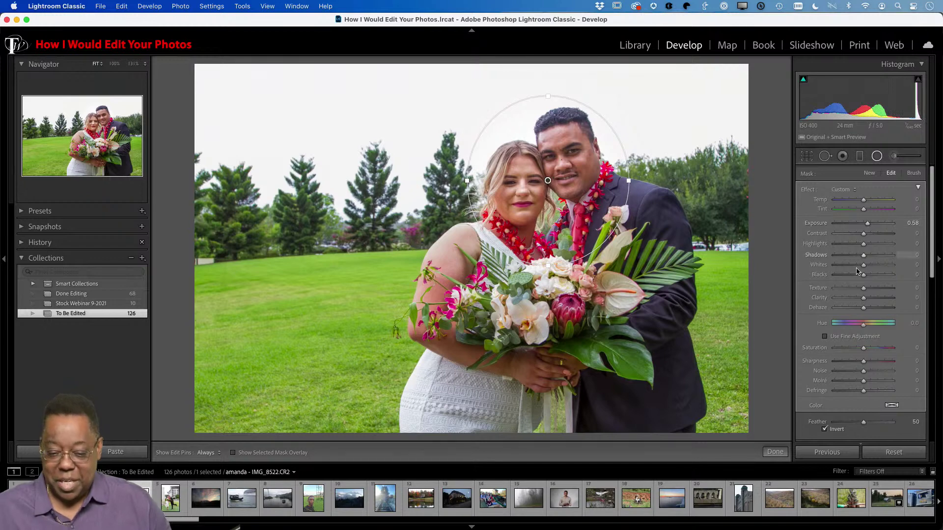
mouse_move(573, 207)
left_mouse_down()
mouse_move(585, 187)
mouse_move(426, 192)
mouse_move(287, 288)
mouse_move(500, 199)
mouse_move(569, 182)
mouse_move(567, 197)
mouse_move(581, 201)
left_mouse_up()
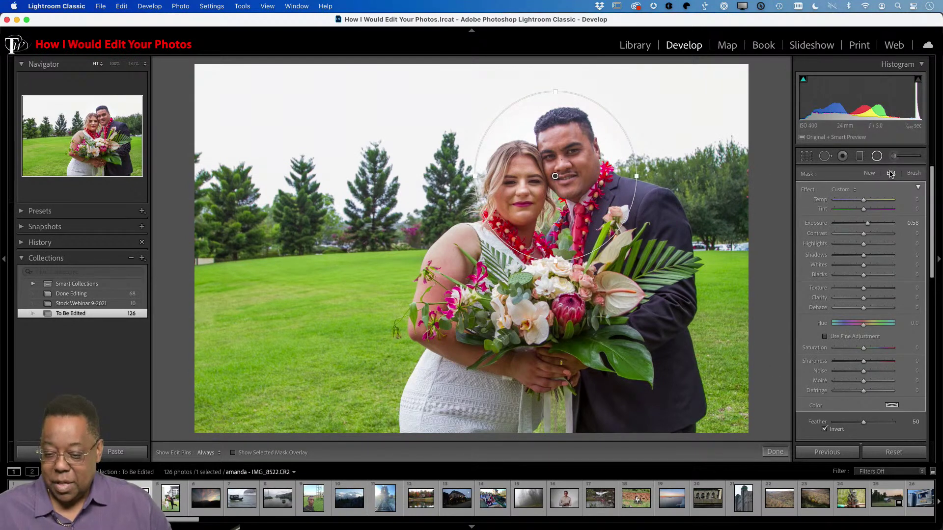
left_click(877, 157)
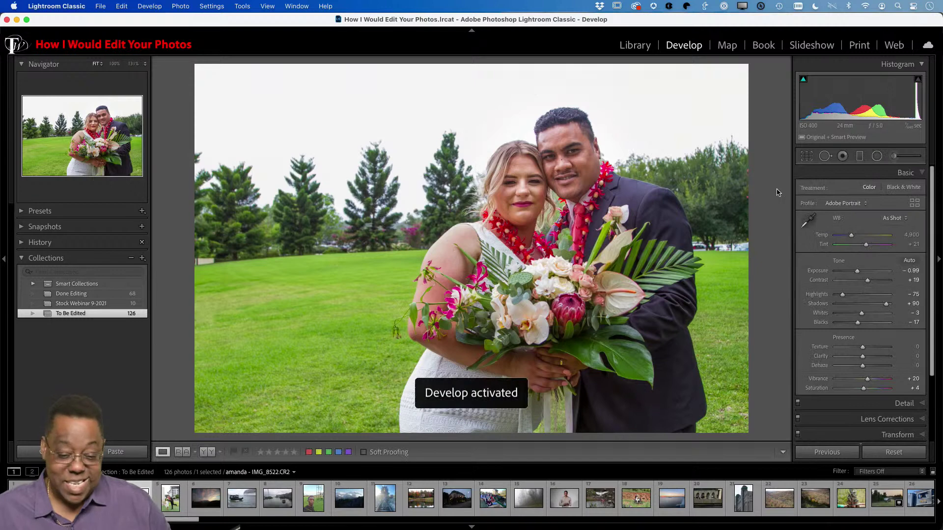
Step: Enable lens profile corrections for the wedding photo
scroll(876, 313, "down", 2)
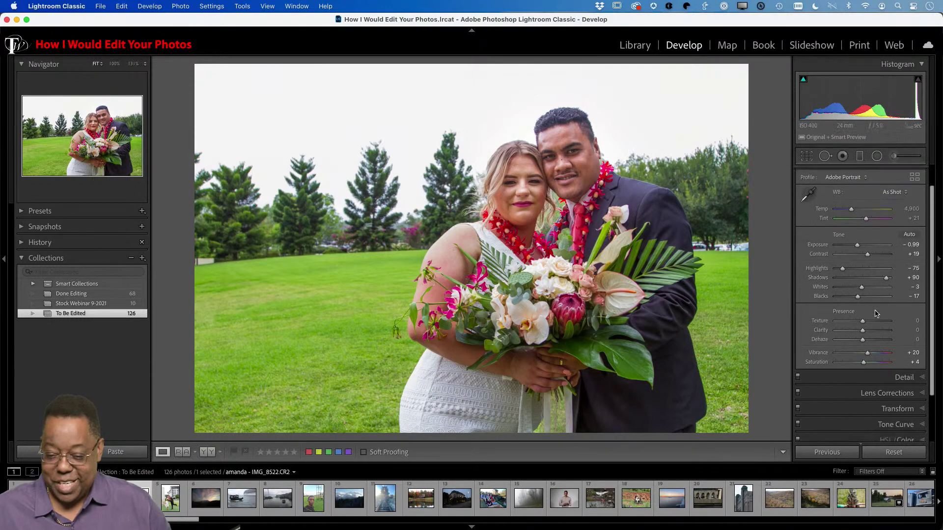
scroll(876, 314, "down", 3)
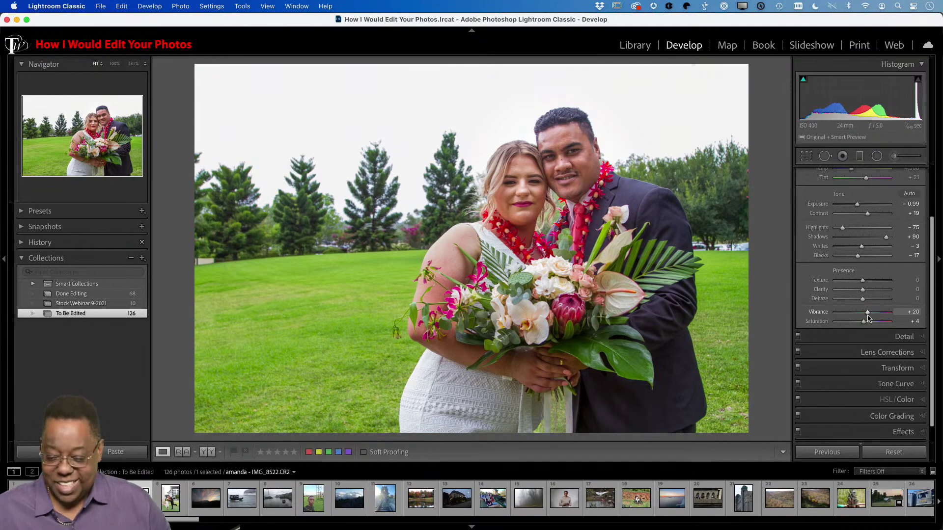
left_click(887, 353)
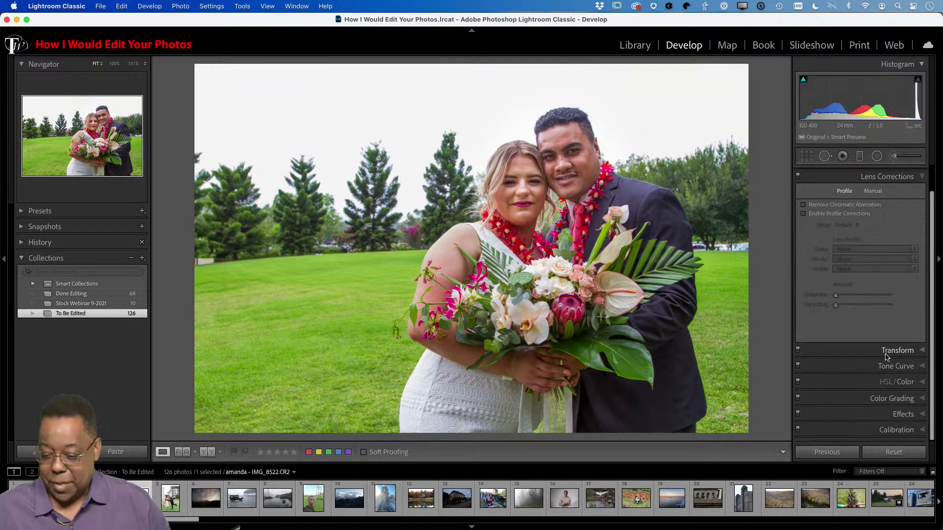
left_click(825, 214)
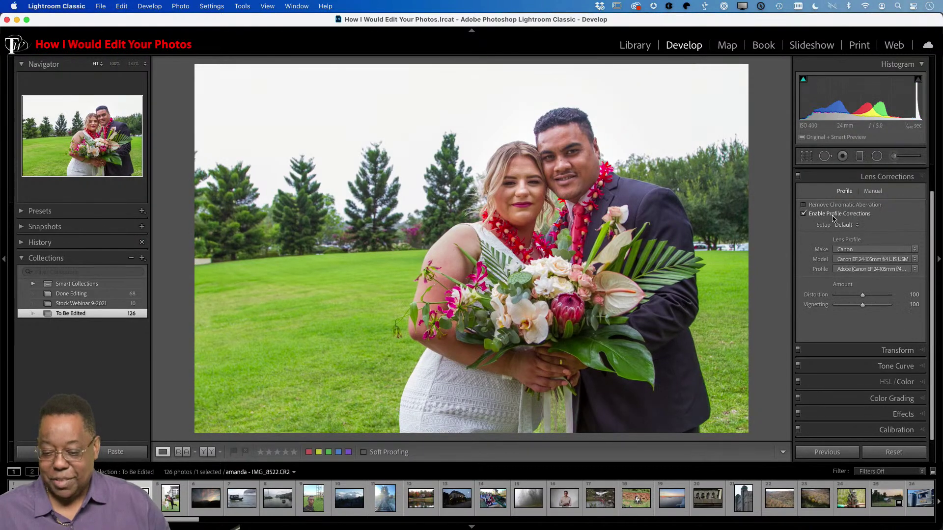
Step: Compare the wedding photo with and without the lens profile corrections, leaving them enabled
left_click(834, 217)
left_click(833, 216)
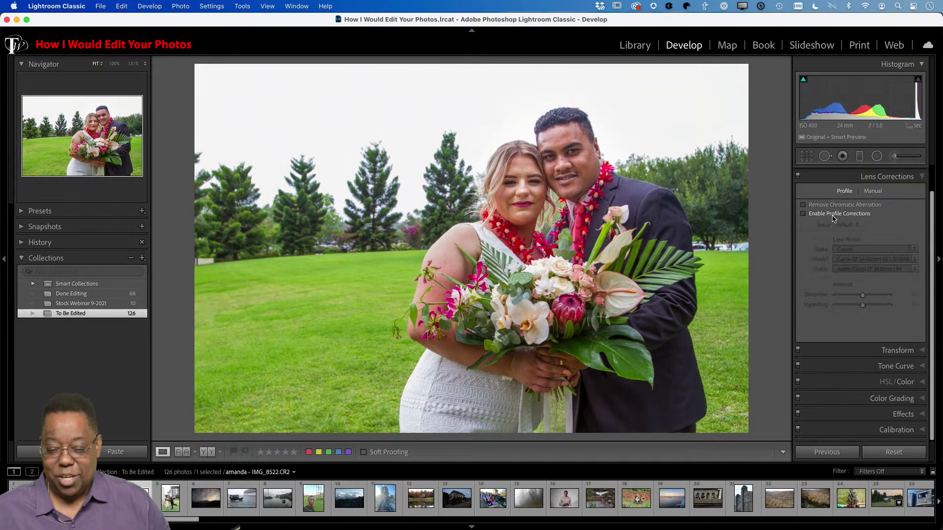
left_click(834, 216)
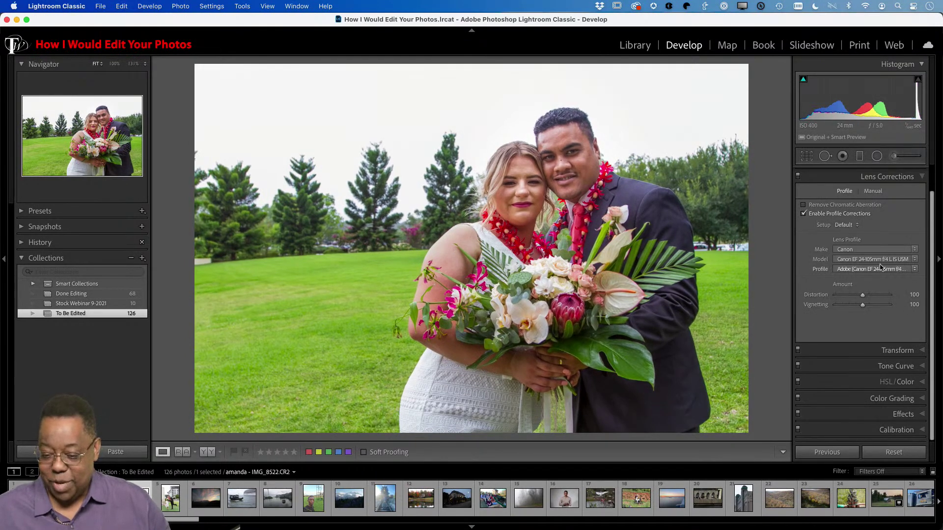
left_click(837, 215)
left_click(837, 214)
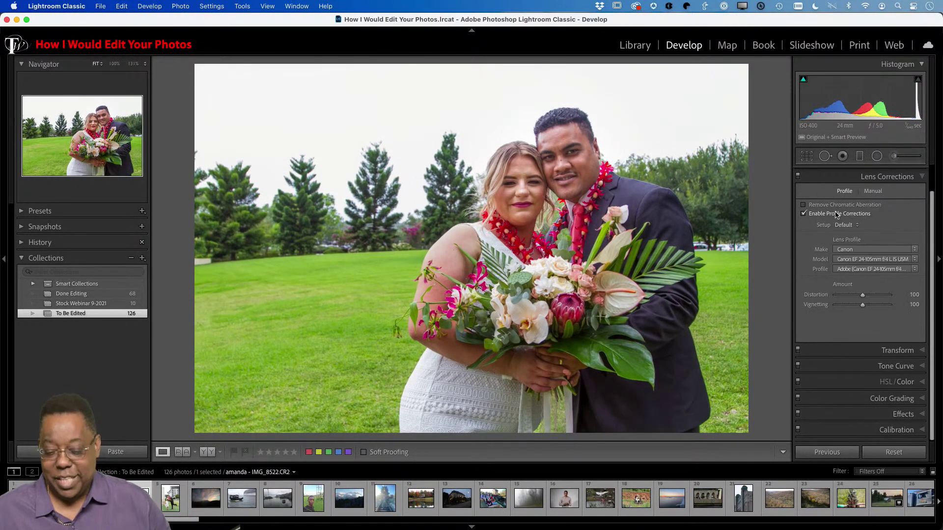
left_click(837, 214)
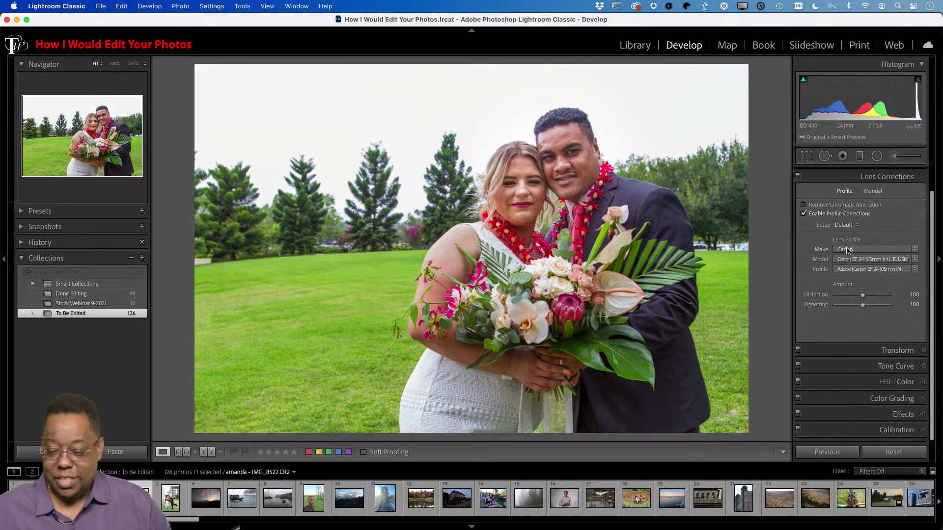
Step: Try a sharpening Amount of 150, check it up close on the bride's face, and undo it
scroll(858, 244, "up", 1)
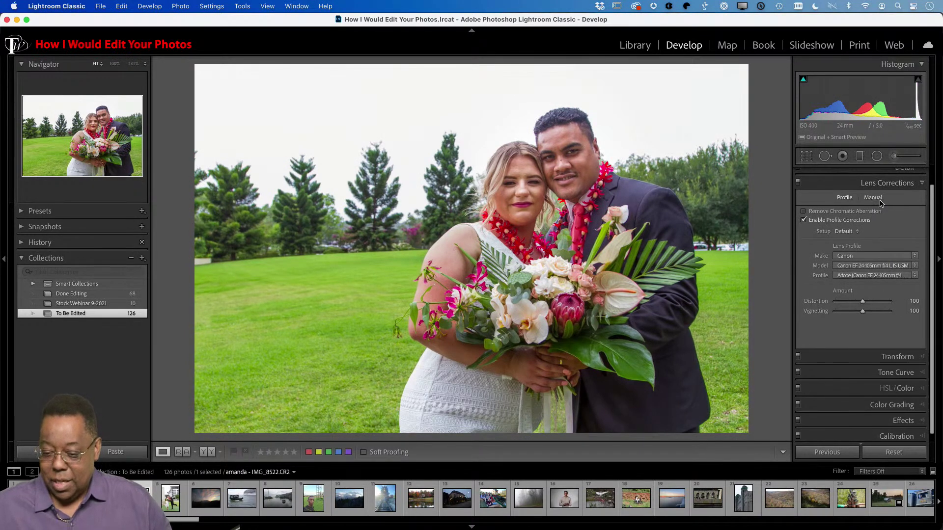
scroll(889, 184, "up", 2)
left_click(903, 183)
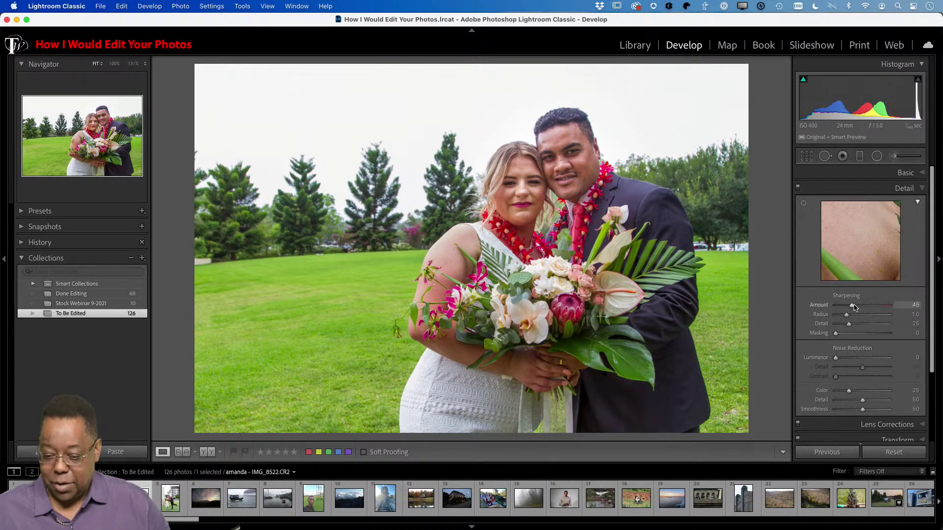
left_click_drag(851, 305, 890, 306)
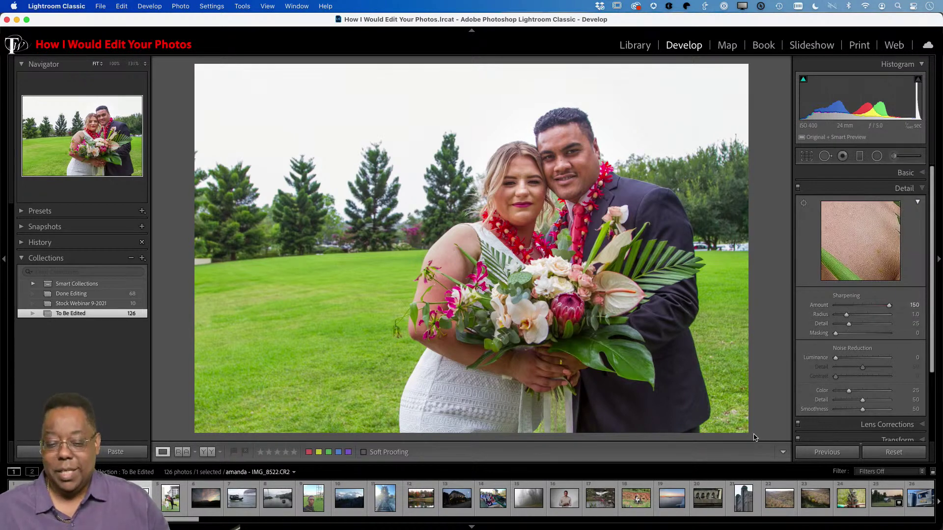
left_click(532, 193)
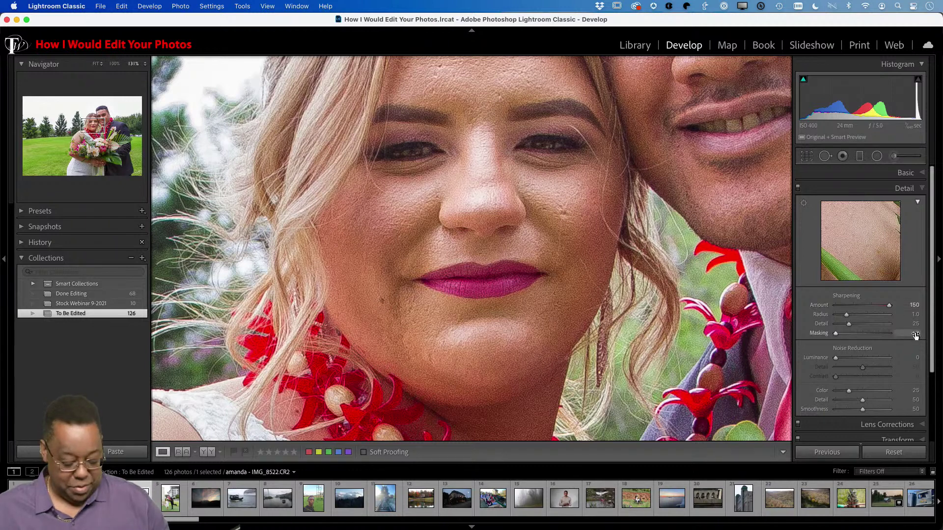
key("super+z")
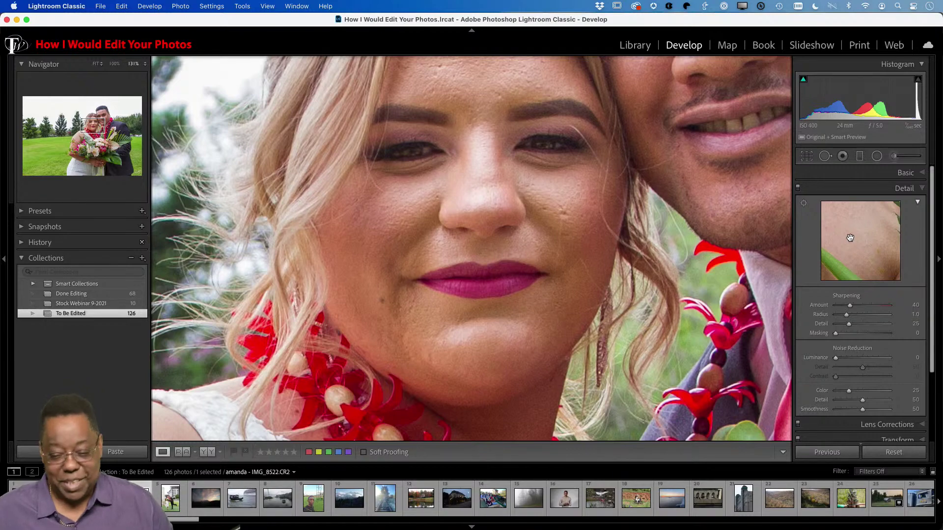
left_click(577, 317)
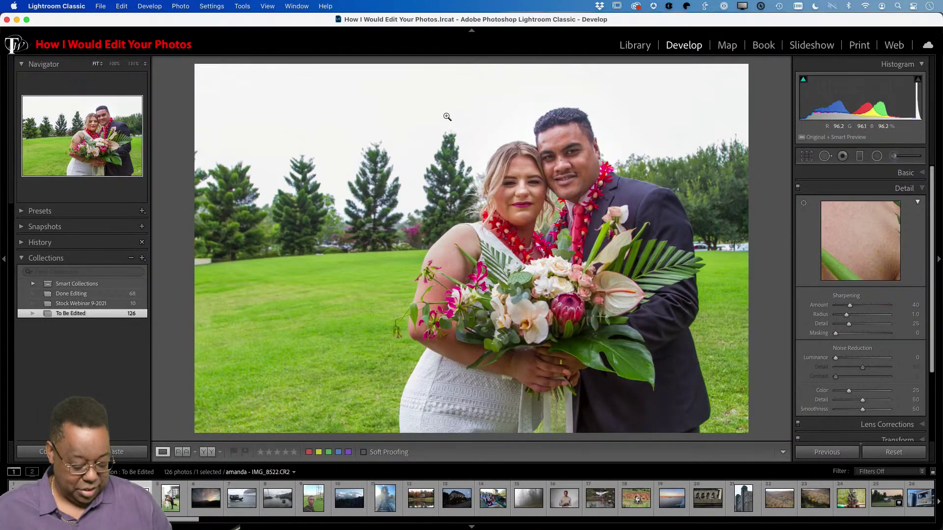
Step: Sharpen the wedding photo with Amount 70 and Masking 70, previewing the edge mask and checking the bride's face up close
left_click_drag(443, 107, 635, 268)
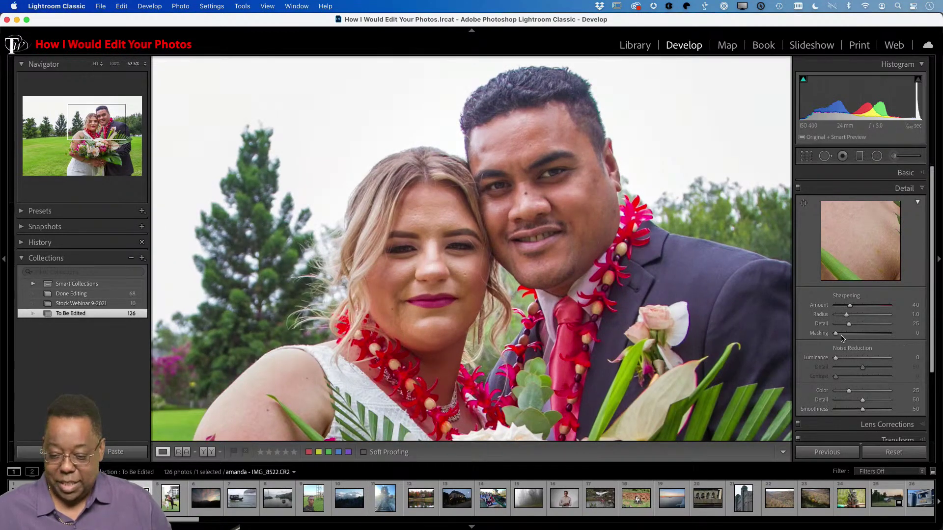
mouse_move(836, 334)
left_mouse_down()
mouse_move(887, 336)
mouse_move(809, 344)
mouse_move(879, 338)
mouse_move(825, 345)
mouse_move(835, 338)
left_mouse_up()
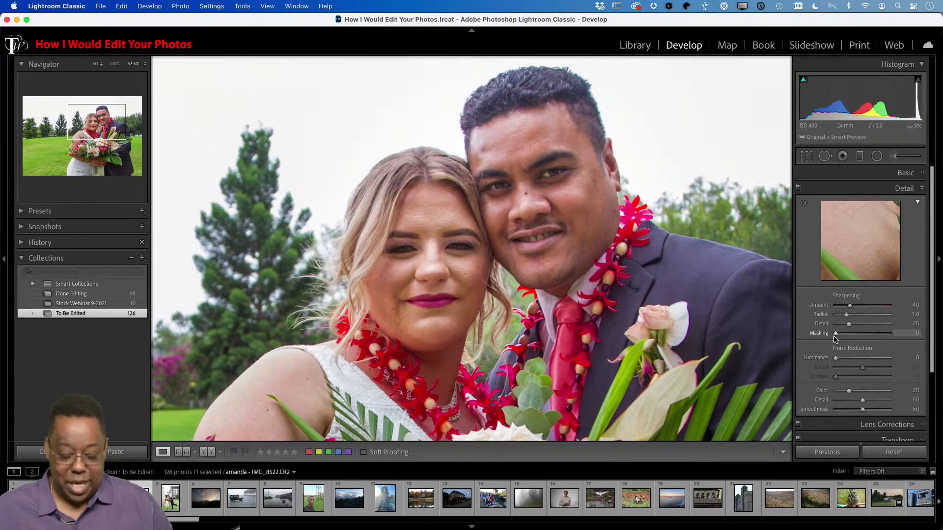
key("alt")
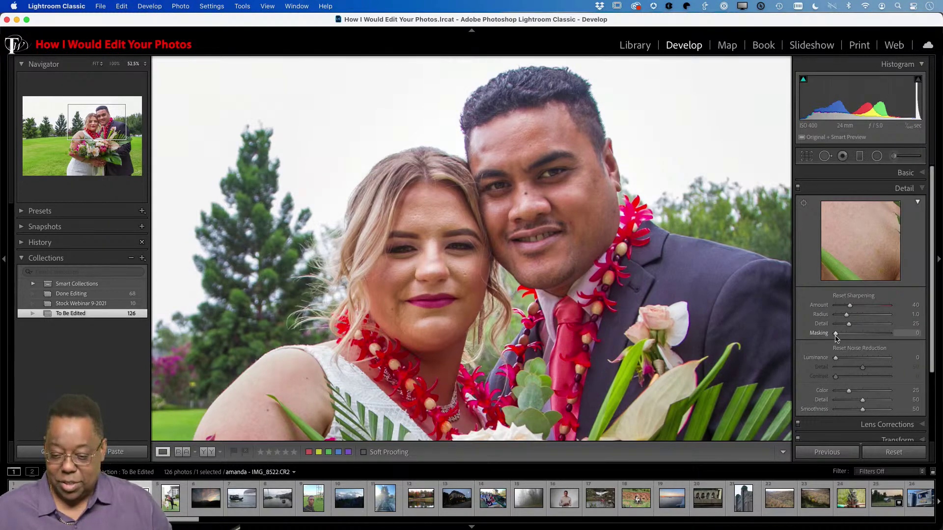
left_click_drag(837, 336, 881, 336)
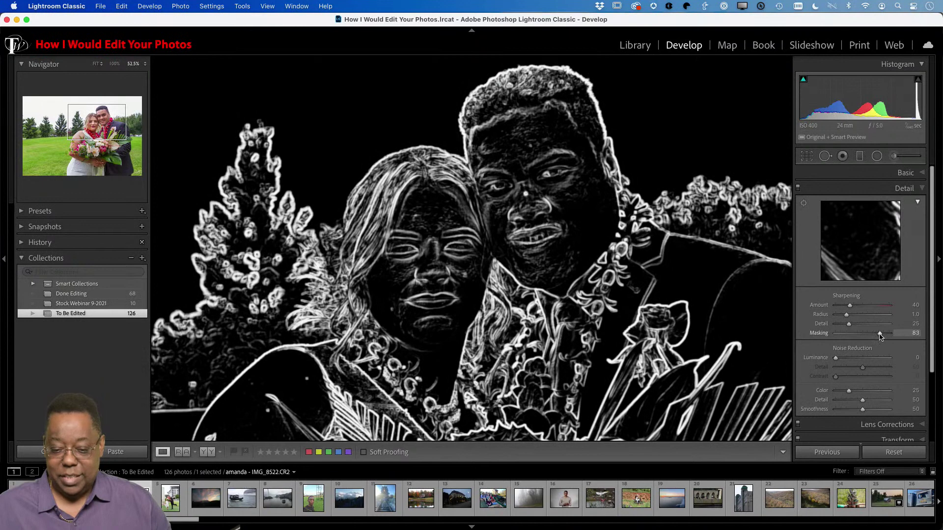
left_click_drag(881, 336, 880, 335)
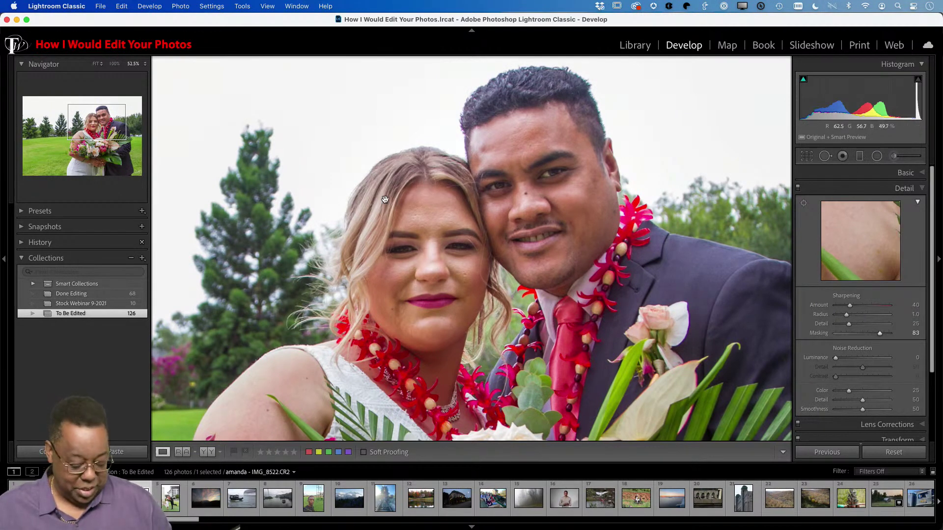
left_click_drag(362, 212, 499, 363)
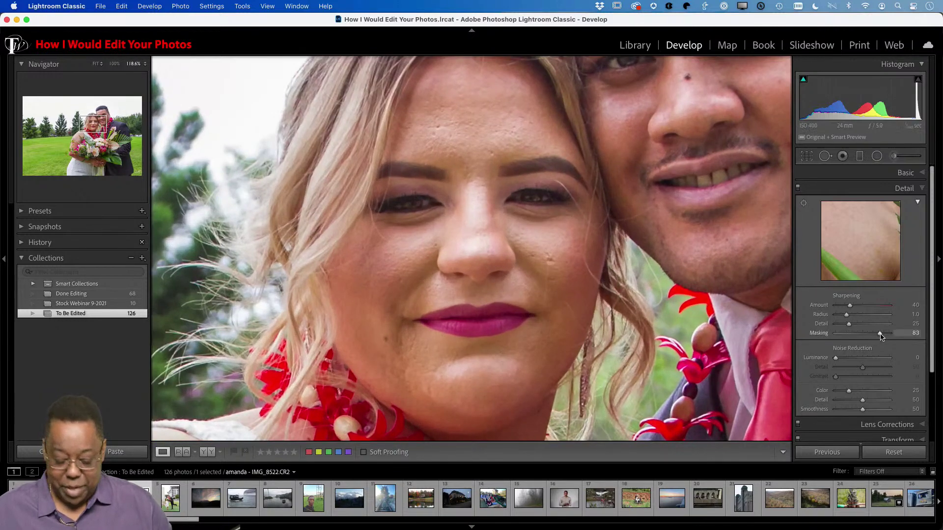
mouse_move(880, 334)
left_mouse_down()
mouse_move(793, 343)
mouse_move(883, 334)
mouse_move(873, 337)
left_mouse_up()
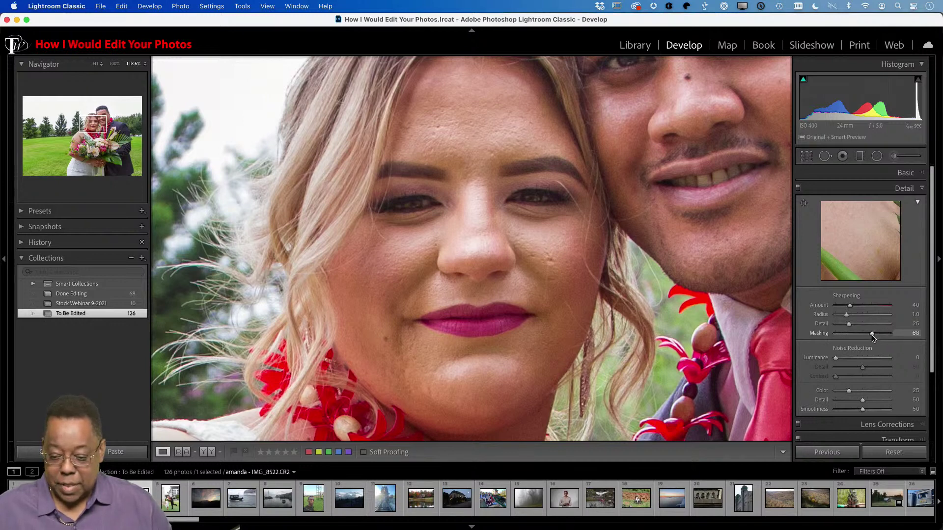
left_click_drag(851, 306, 907, 314)
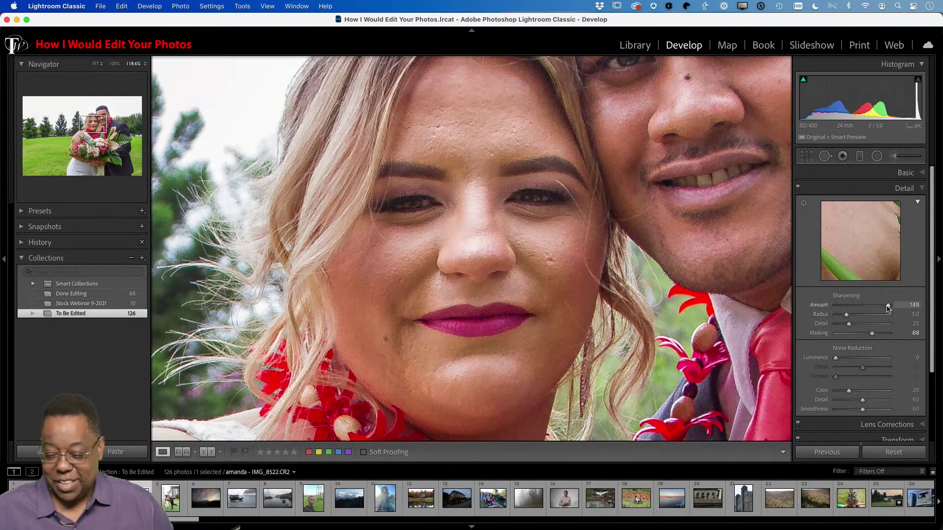
left_click_drag(889, 309, 861, 311)
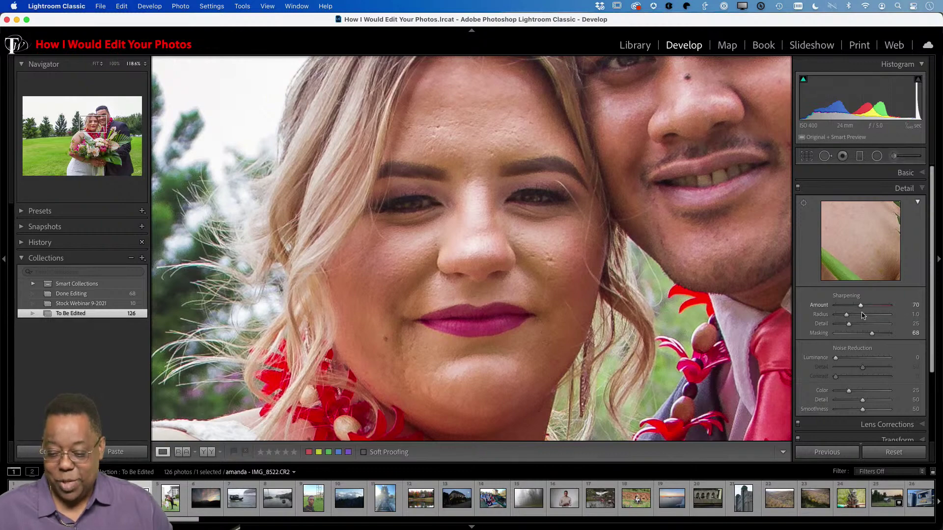
key("alt")
left_click_drag(873, 336, 873, 336)
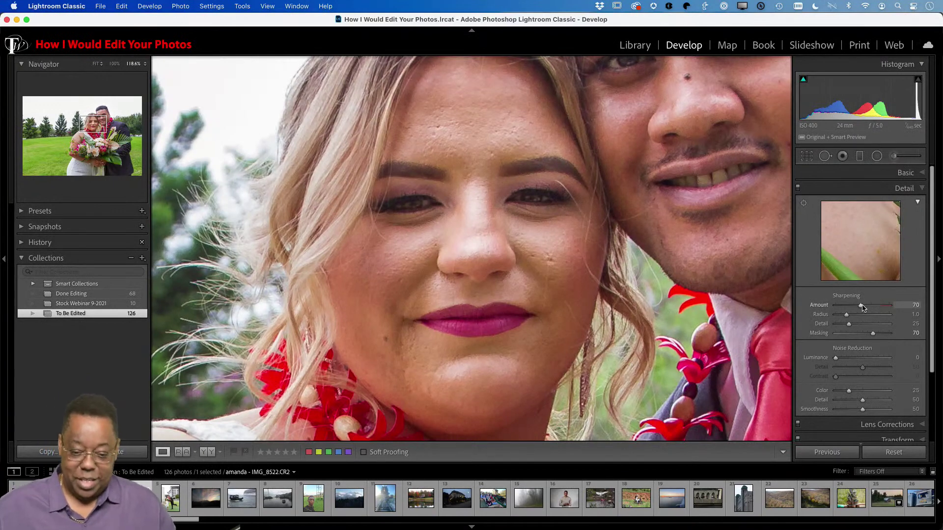
left_click(613, 310)
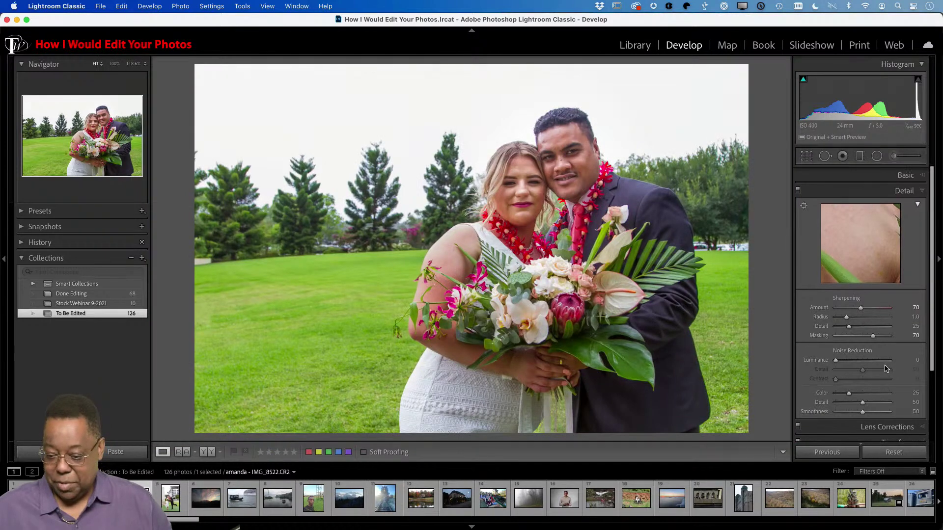
Step: Set the wedding photo's white balance to Daylight and cool its temperature to 5,060
left_click(902, 192)
left_click(907, 173)
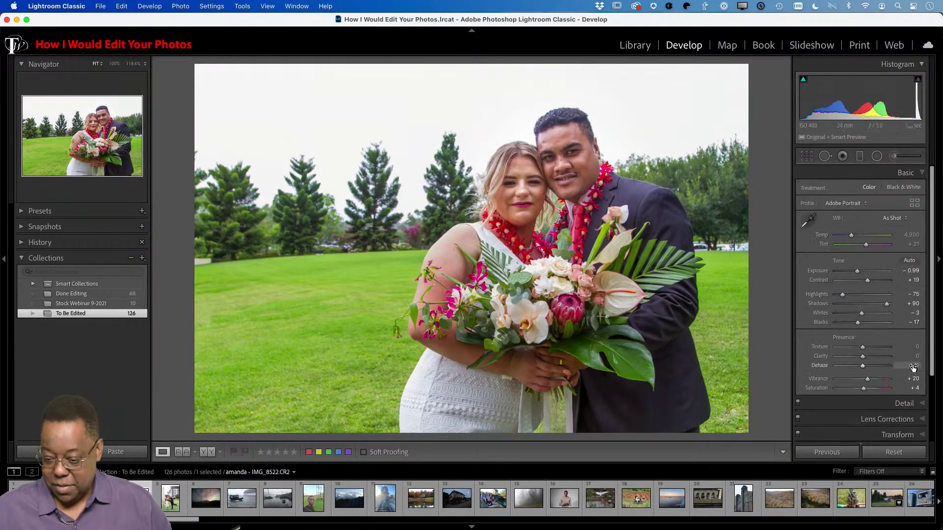
left_click(892, 220)
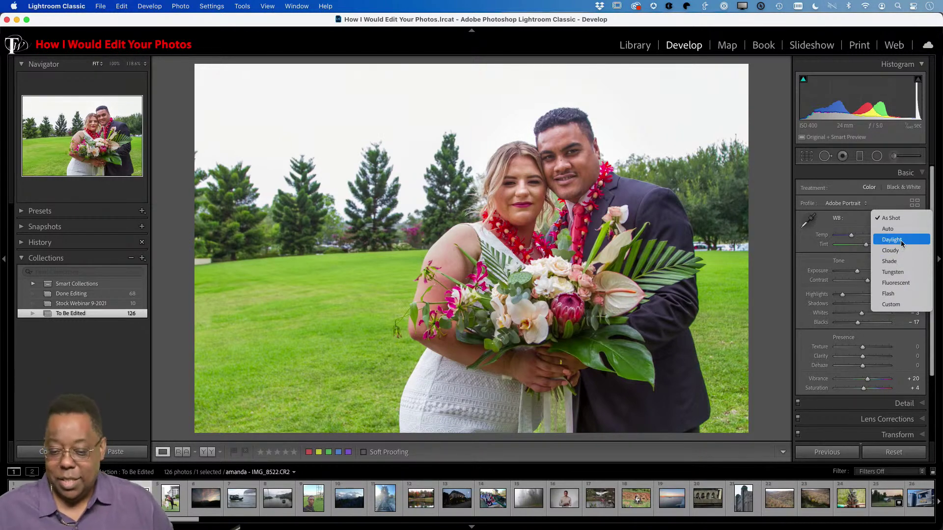
left_click(901, 240)
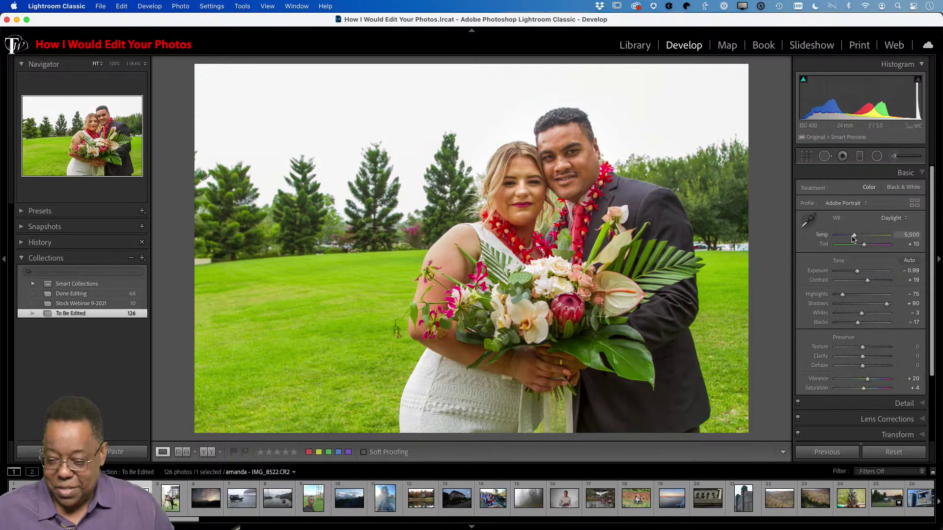
left_click_drag(854, 237, 852, 239)
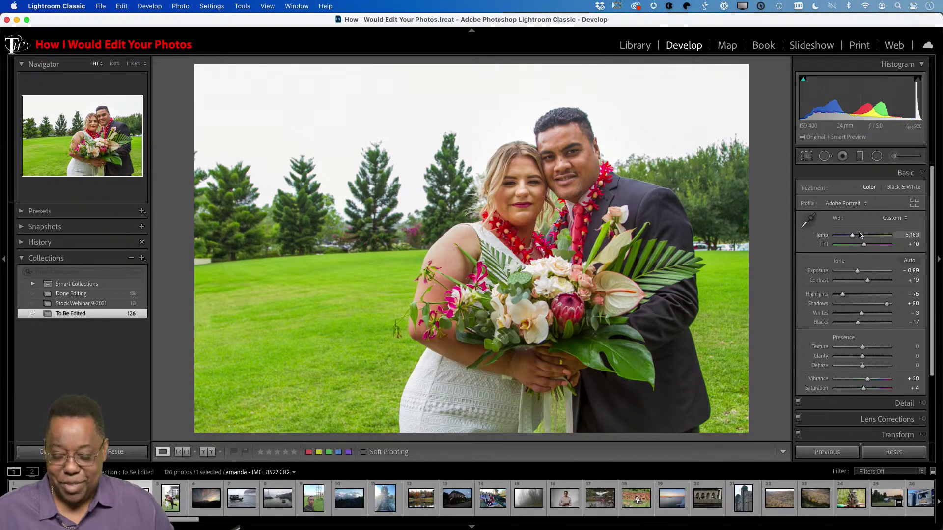
left_click_drag(853, 237, 852, 237)
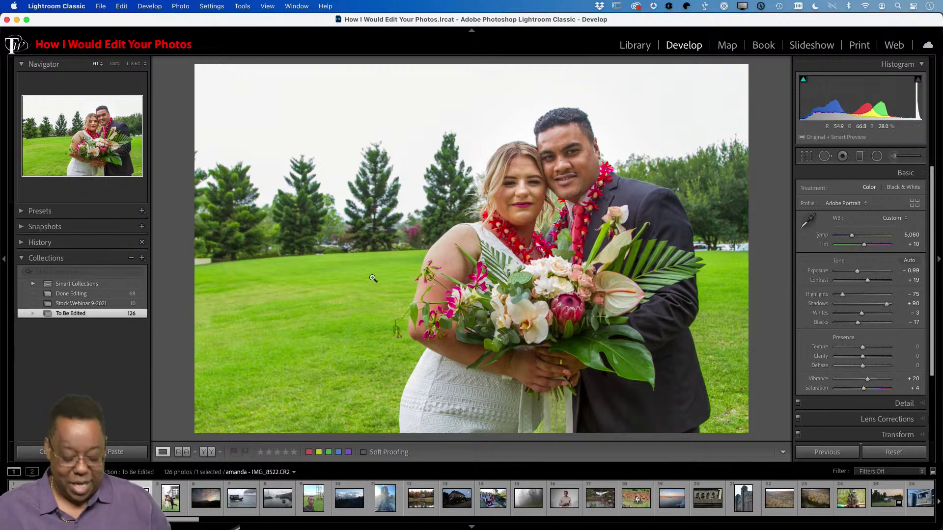
Step: Create a virtual copy of the wedding photo IMG_8522 in the Library
key("g")
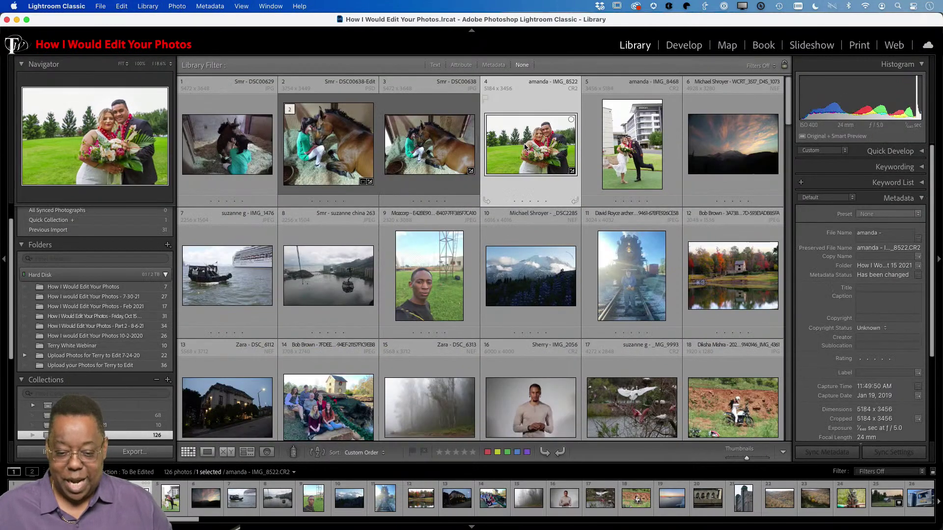
left_click(199, 6)
mouse_move(180, 10)
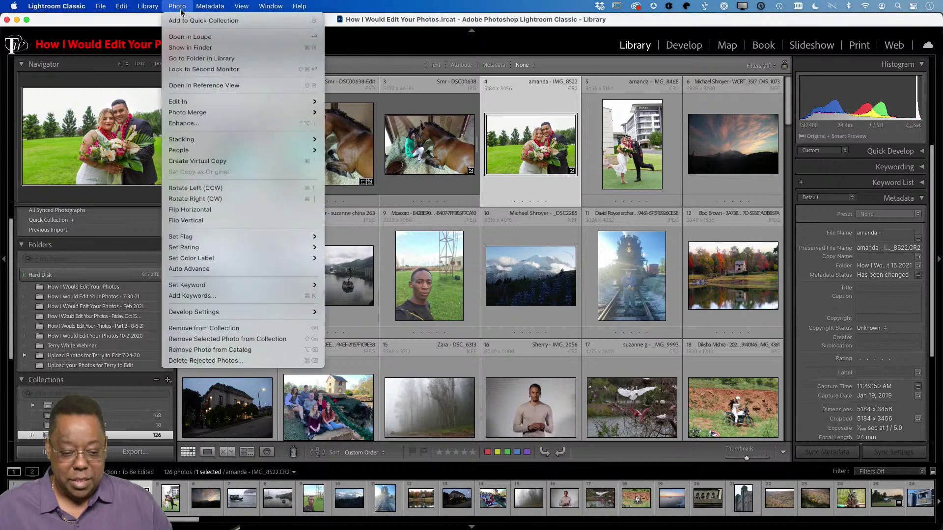
left_click(206, 161)
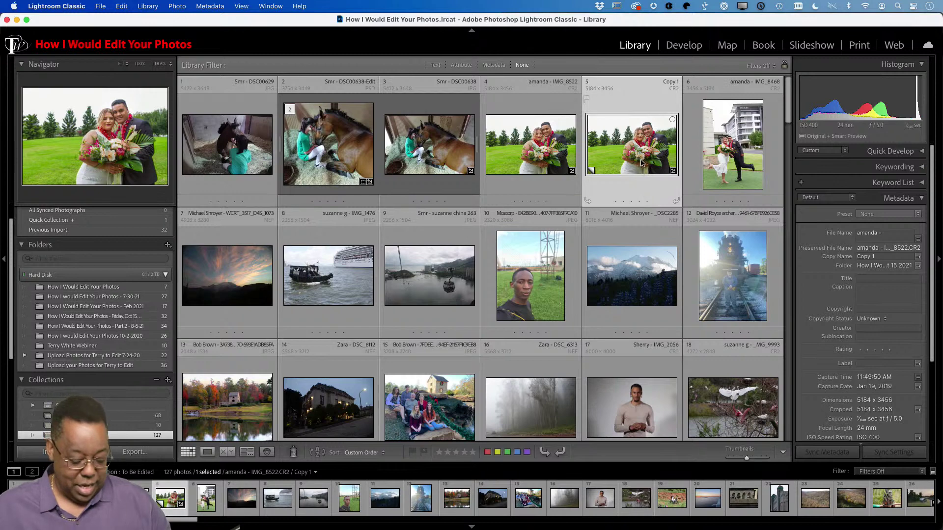
Step: Crop the virtual copy tighter around the couple and bouquet at a 5 x 7 aspect ratio, leaving headroom above the groom
key("r")
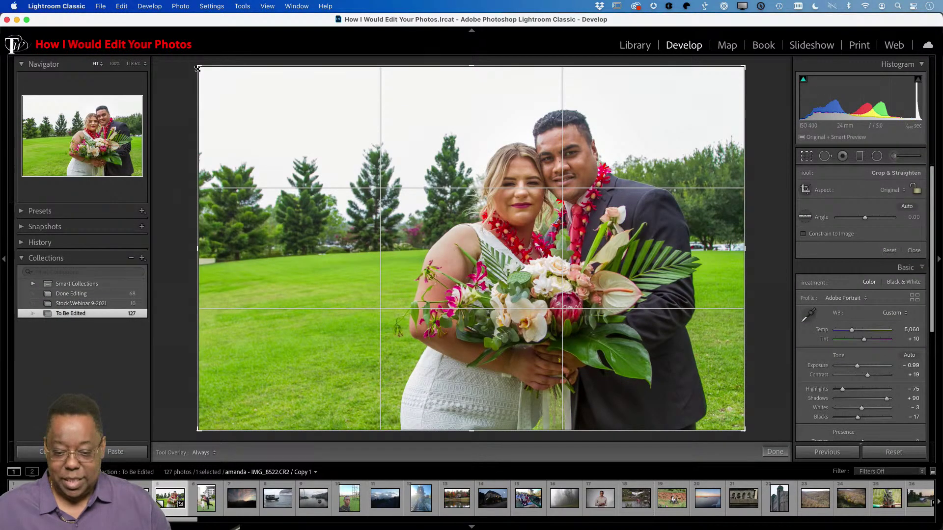
left_click(891, 192)
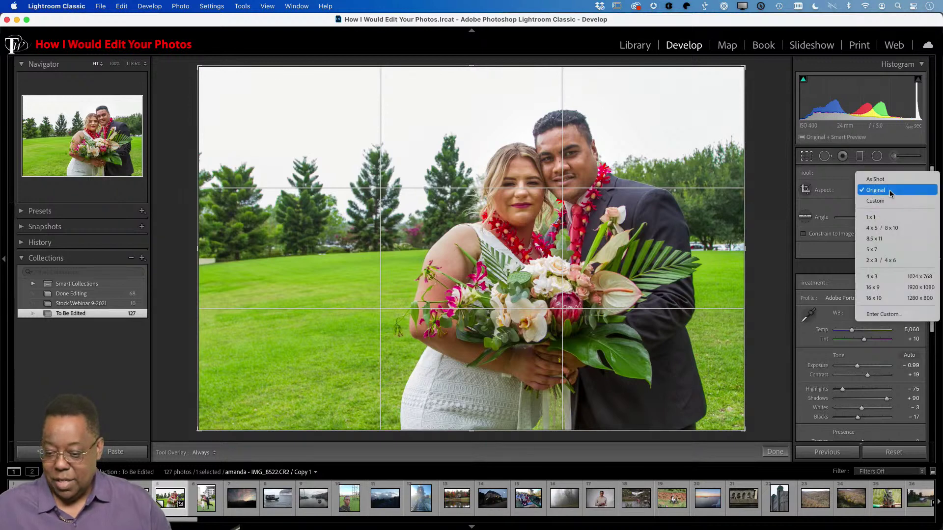
left_click(893, 249)
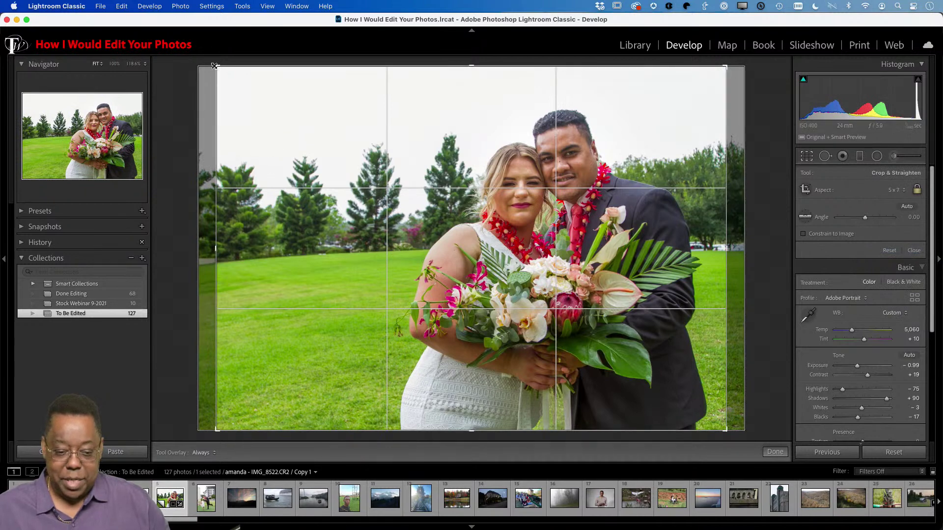
left_click_drag(216, 66, 268, 102)
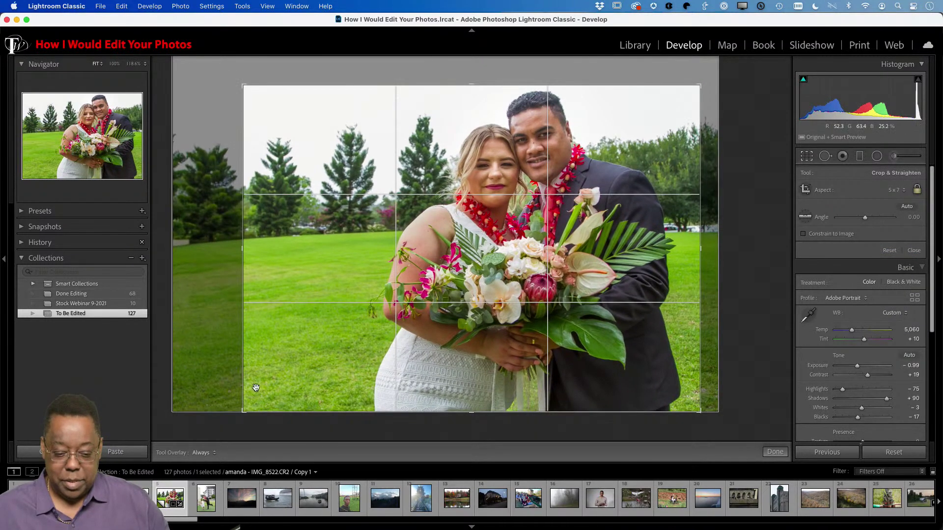
left_click_drag(244, 412, 277, 400)
mouse_move(529, 329)
left_mouse_down()
mouse_move(541, 335)
mouse_move(543, 319)
left_mouse_up()
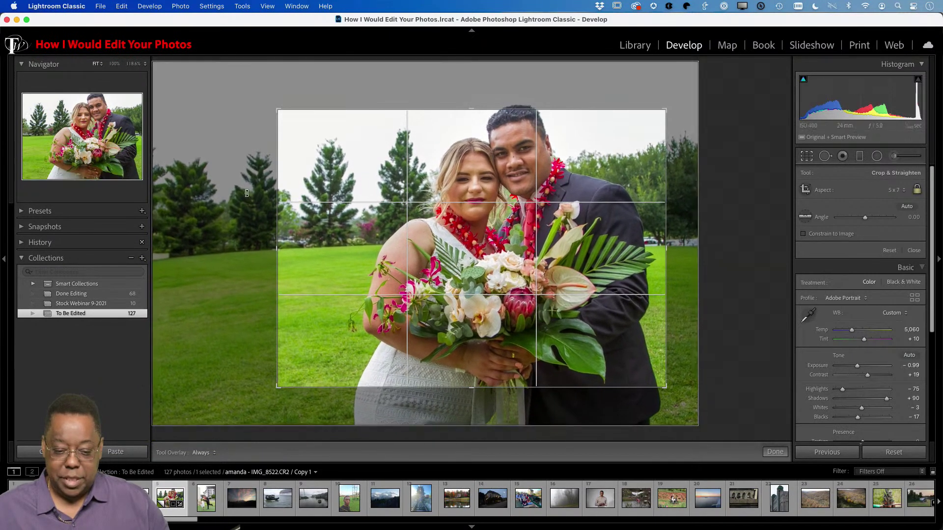
left_click_drag(282, 126, 269, 103)
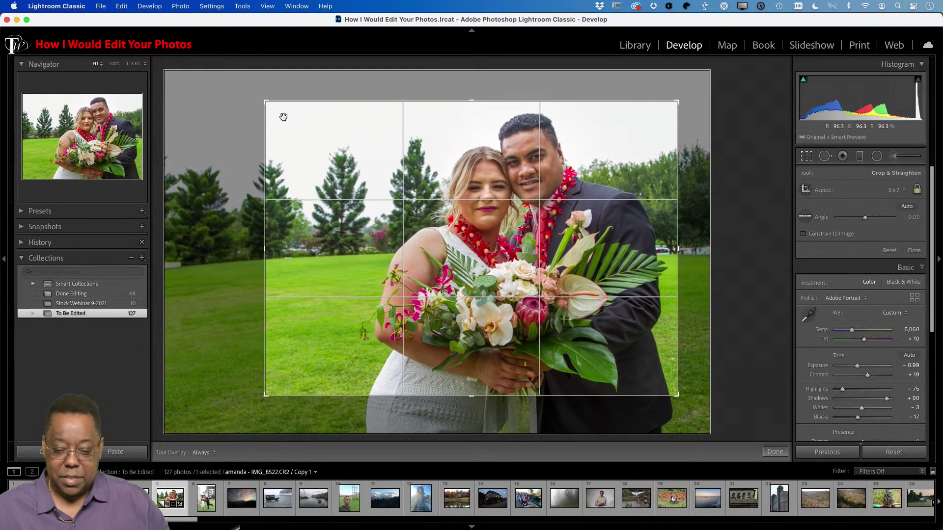
key("d")
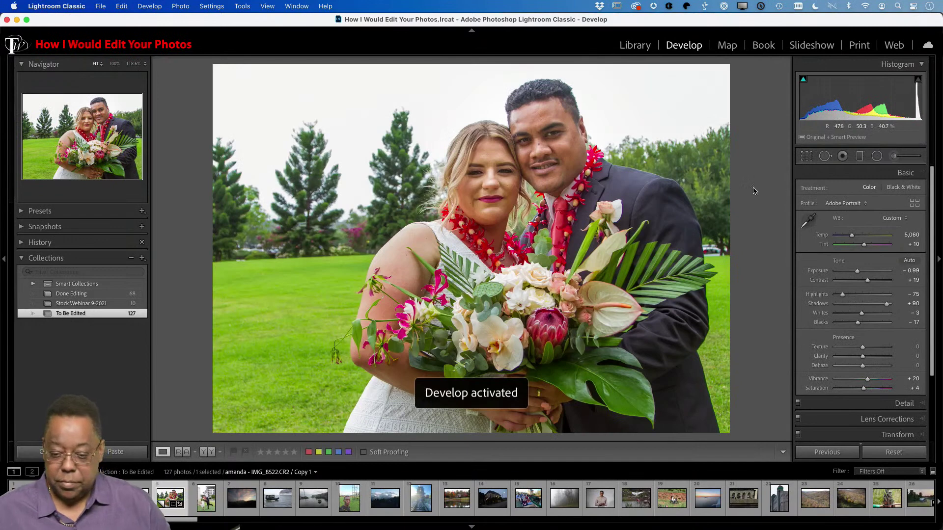
Step: Compare the uncropped original and the cropped virtual copy of the wedding photo in full screen
key("backslash")
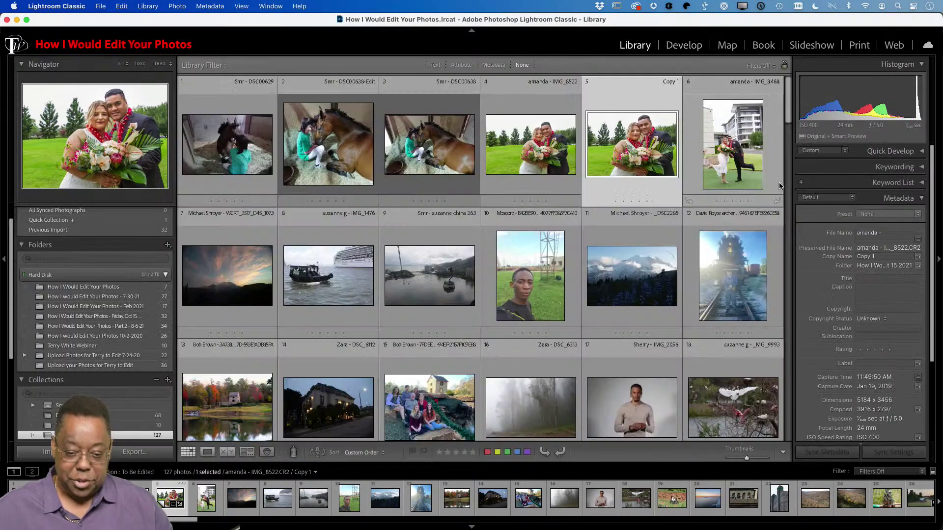
left_click(530, 132)
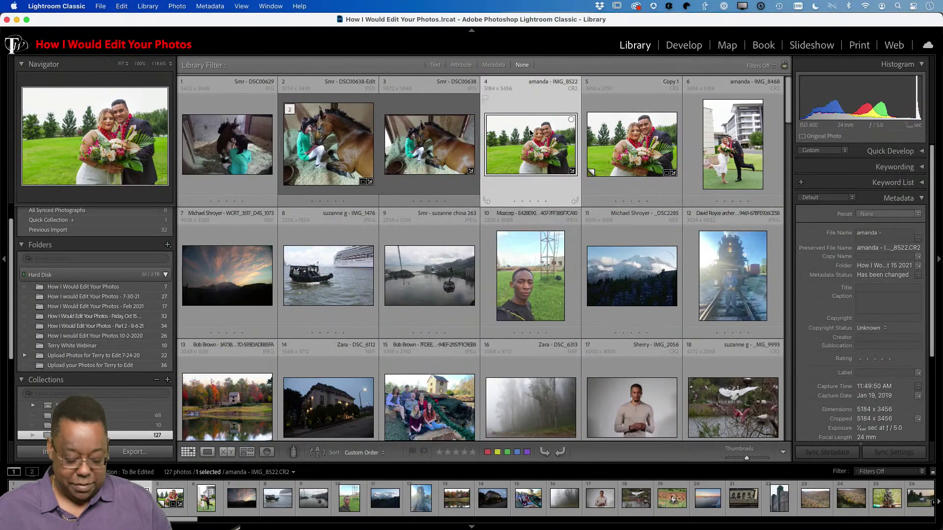
key("f")
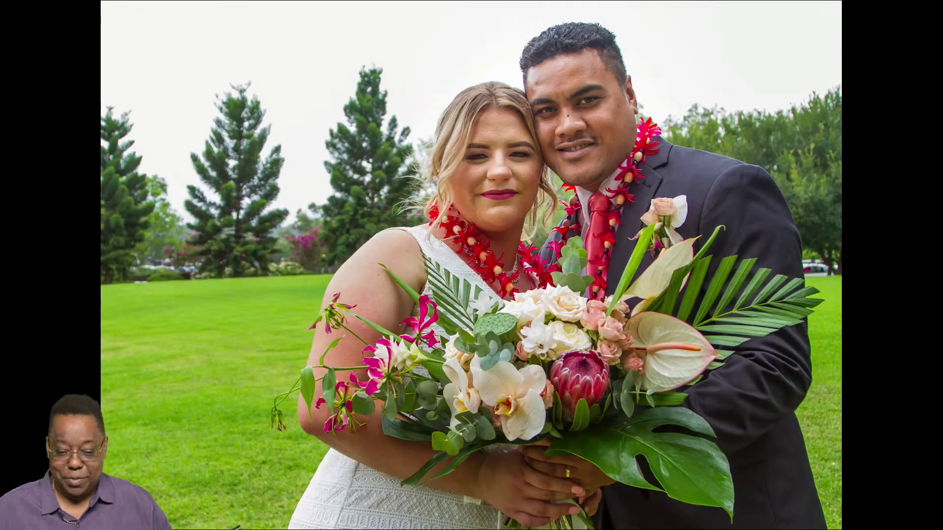
key("Right")
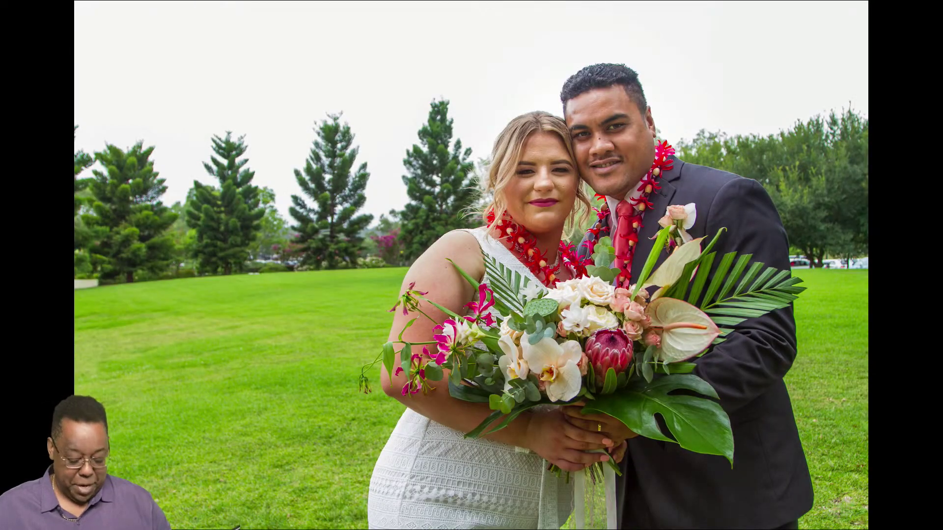
key("f")
Step: Open the couple photo IMG_8468 for developing and apply the Auto Upright correction to straighten the buildings
left_click(734, 143)
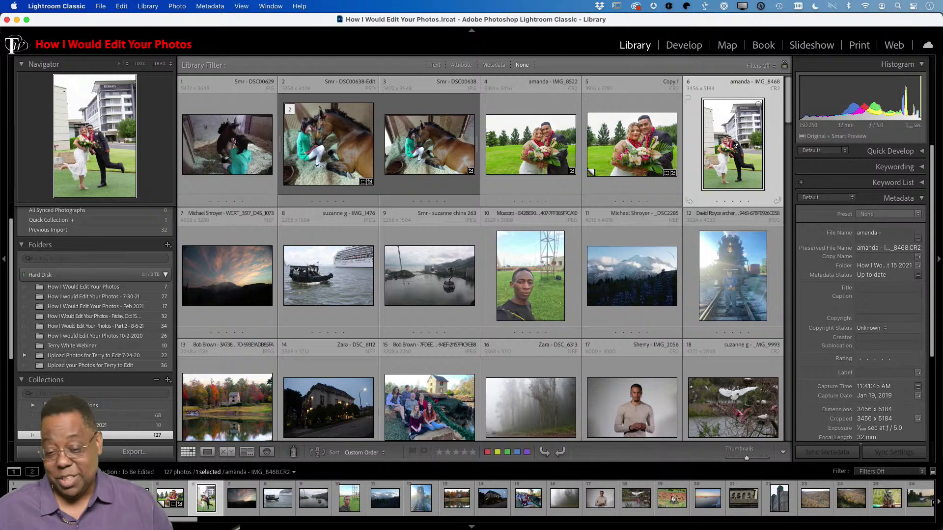
key("d")
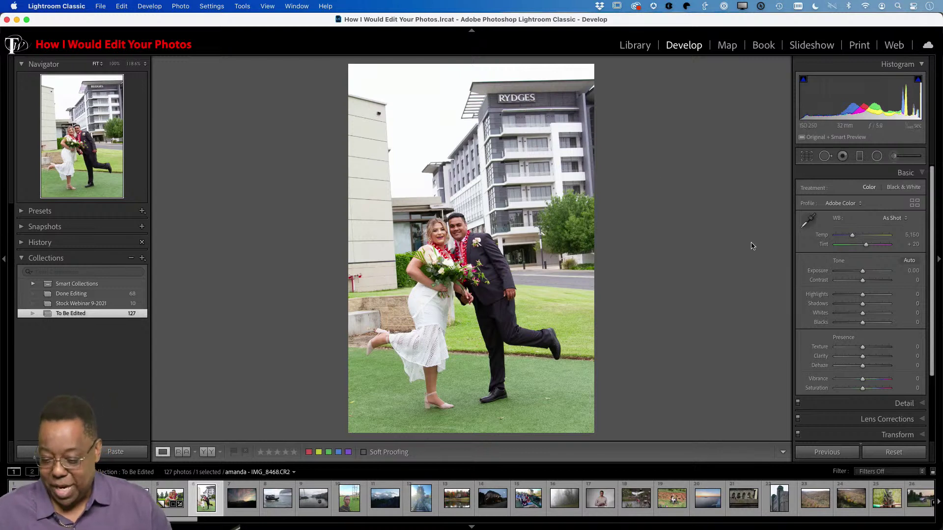
scroll(879, 388, "down", 3)
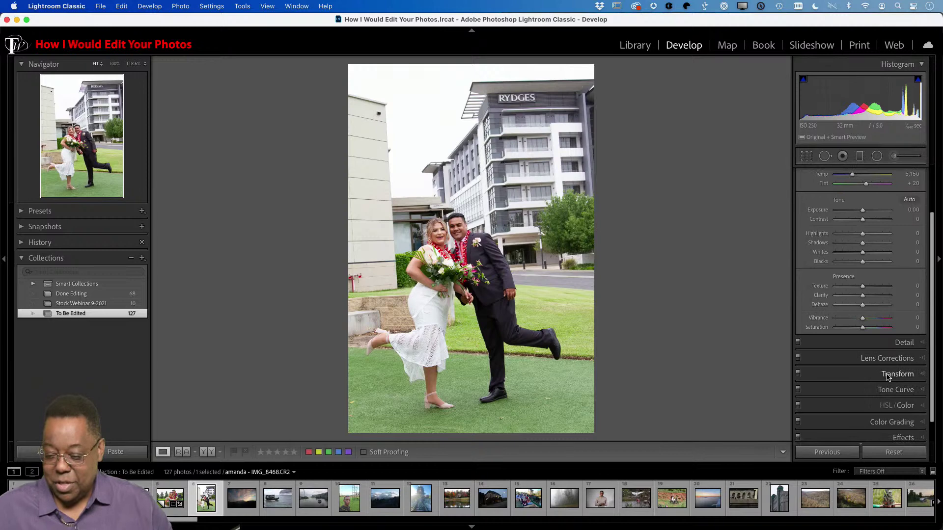
left_click(888, 377)
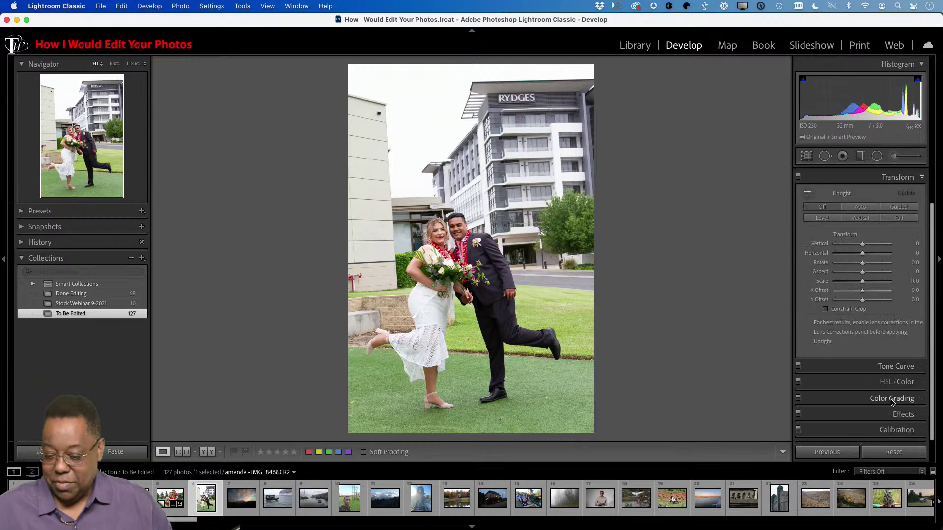
left_click(862, 207)
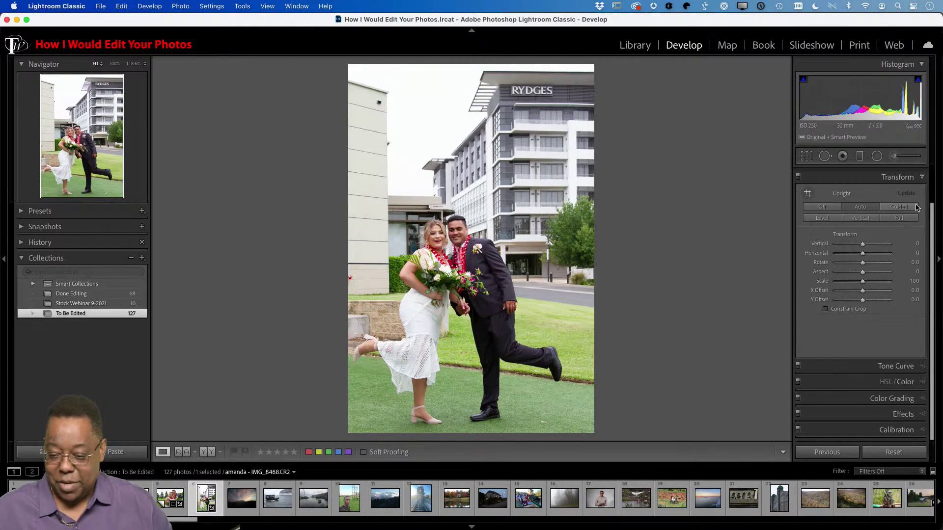
Step: Apply the Adobe Portrait profile and Auto tone to the couple photo, and raise the Shadows to +73
scroll(891, 211, "up", 3)
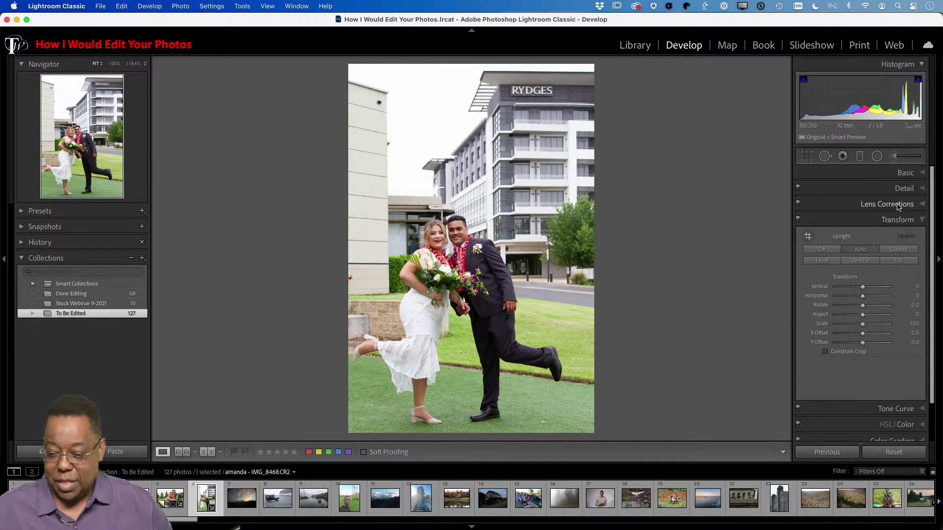
left_click(905, 173)
left_click(848, 204)
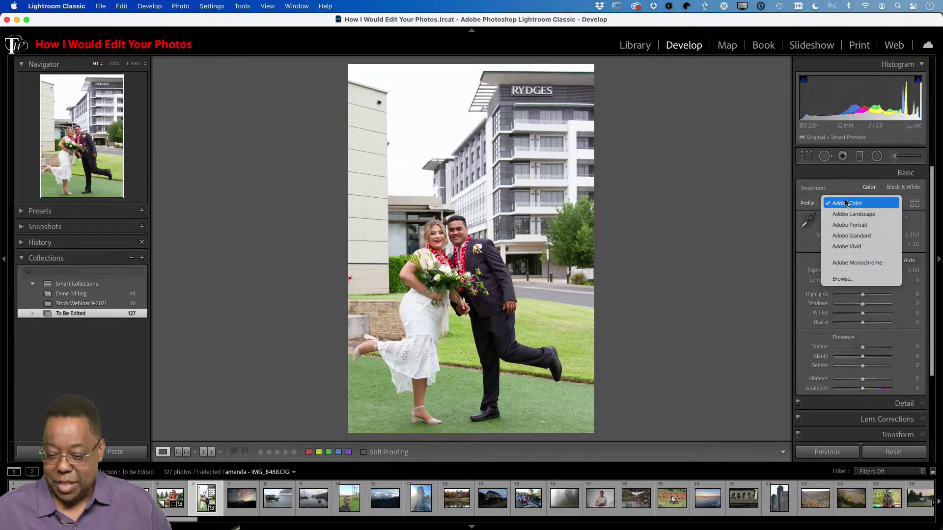
left_click(847, 226)
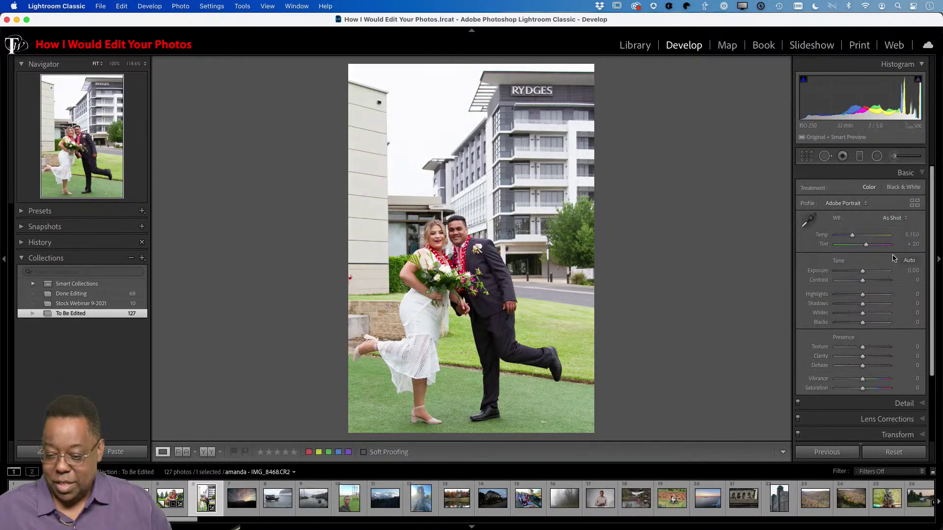
left_click(908, 261)
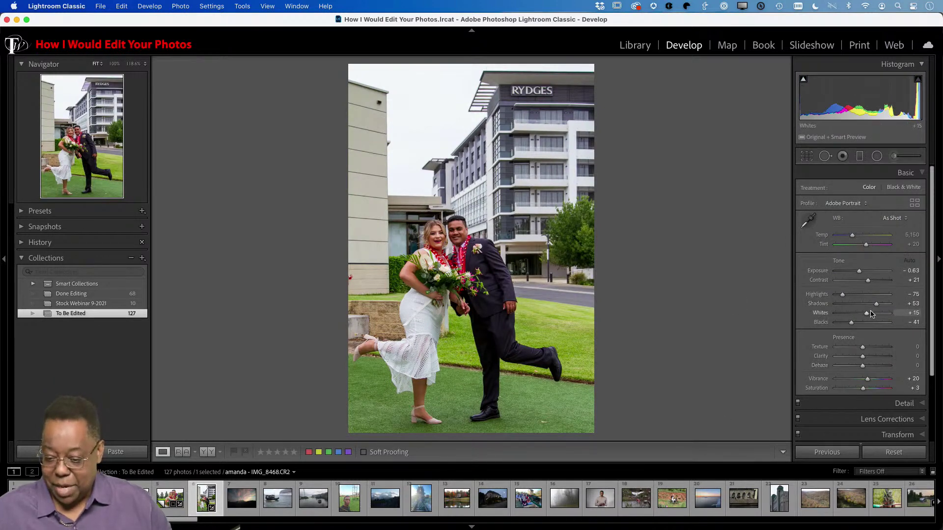
left_click_drag(876, 304, 883, 305)
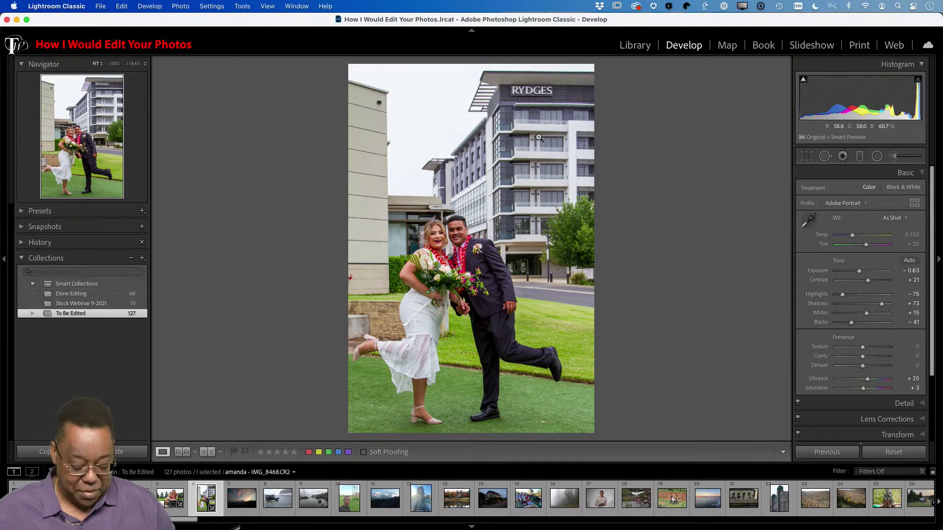
Step: Create a virtual copy of IMG_8468 and crop it freely to just above the couple's heads, trimming a little off the right side
key("g")
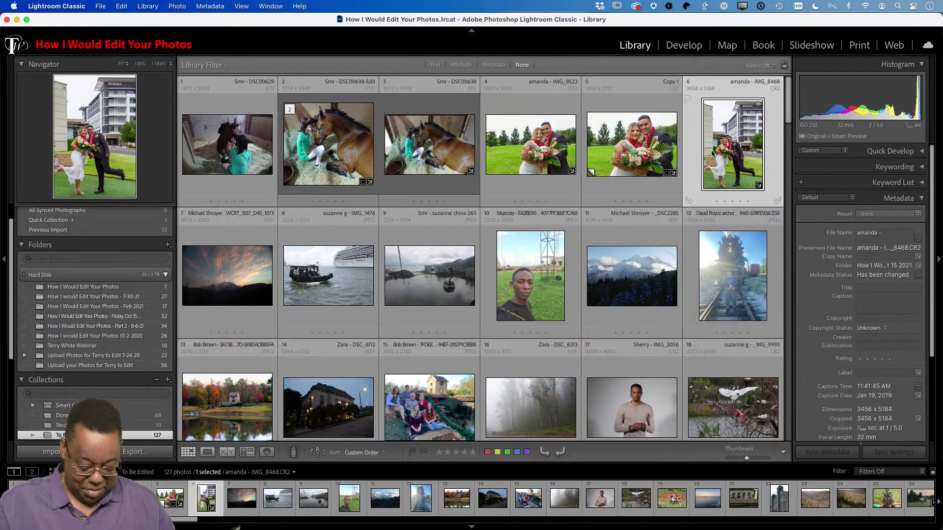
key("super+apostrophe")
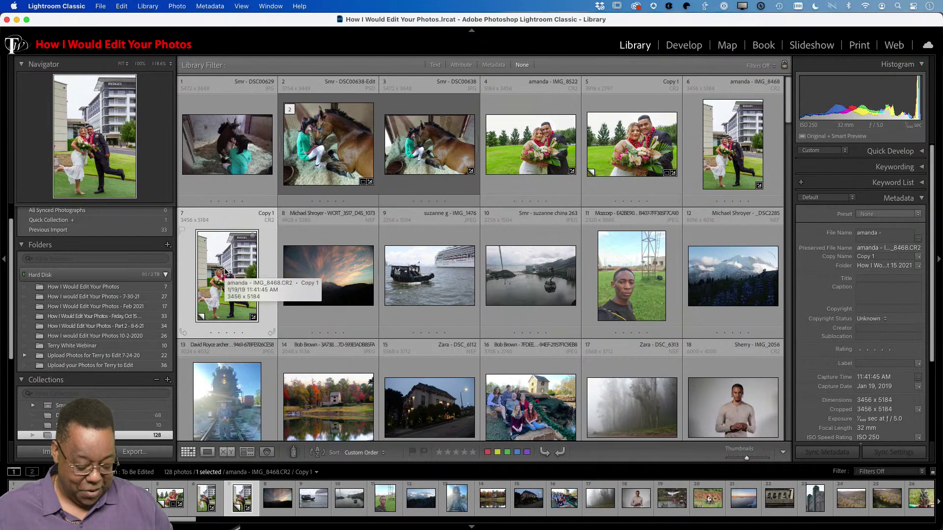
key("r")
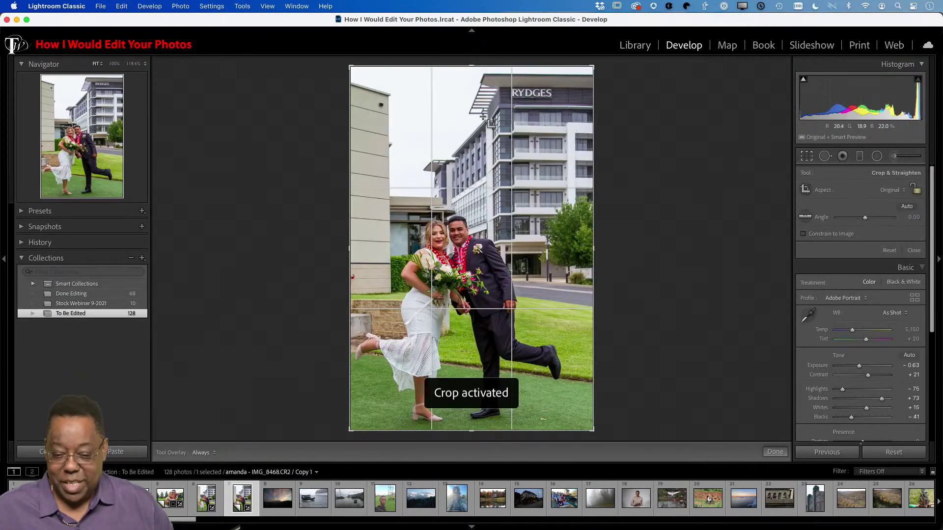
left_click_drag(472, 67, 464, 134)
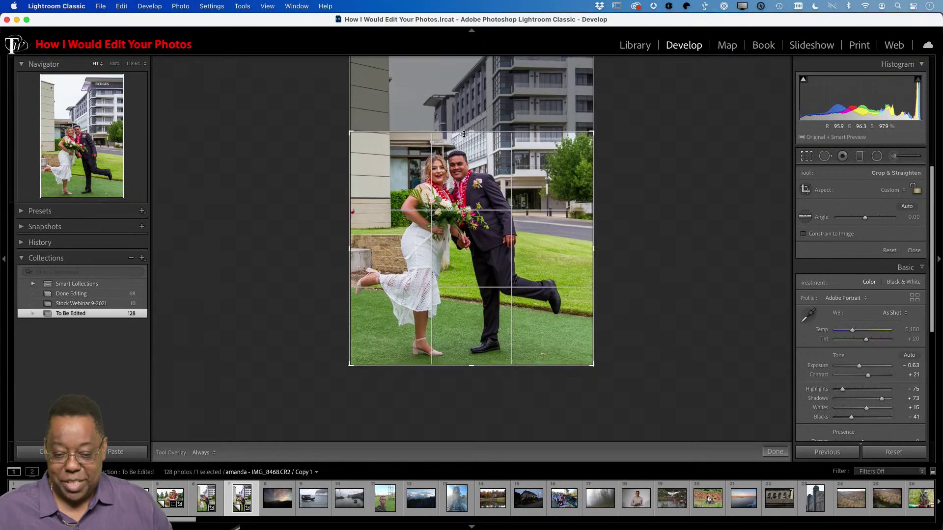
left_click_drag(593, 251, 582, 254)
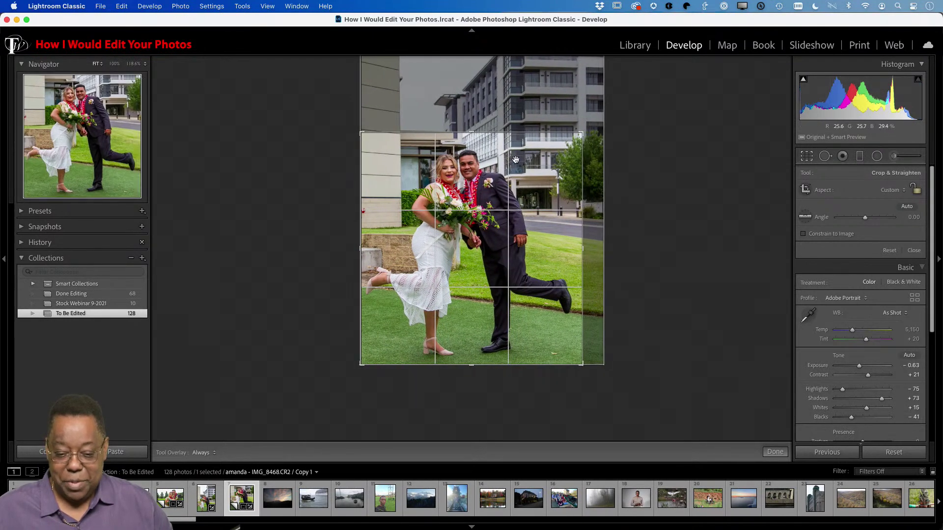
left_click_drag(471, 132, 472, 135)
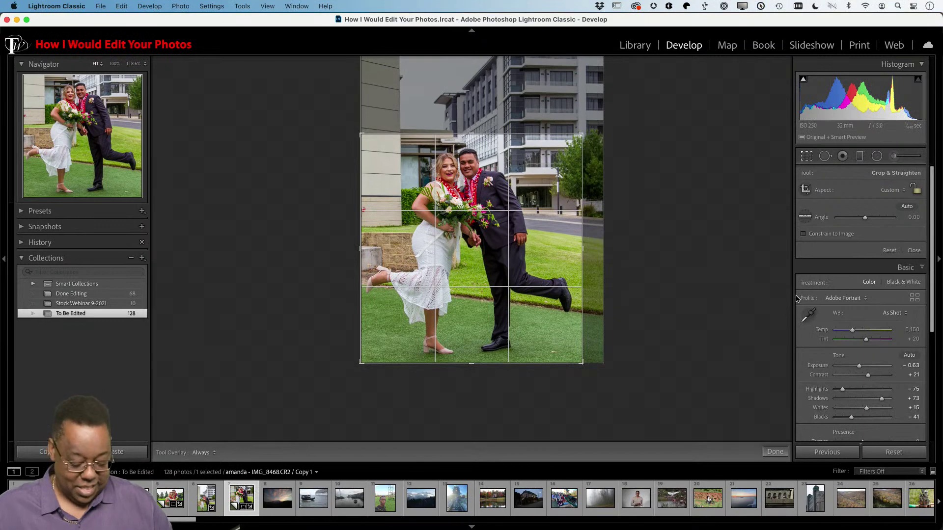
key("d")
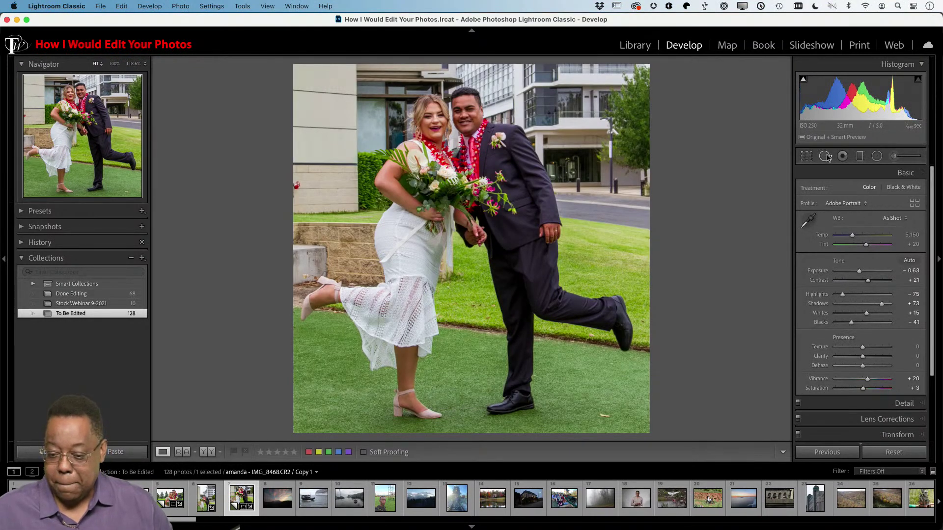
Step: Place an inverted radial filter over the couple's faces and set its Exposure to 0.17
left_click(877, 156)
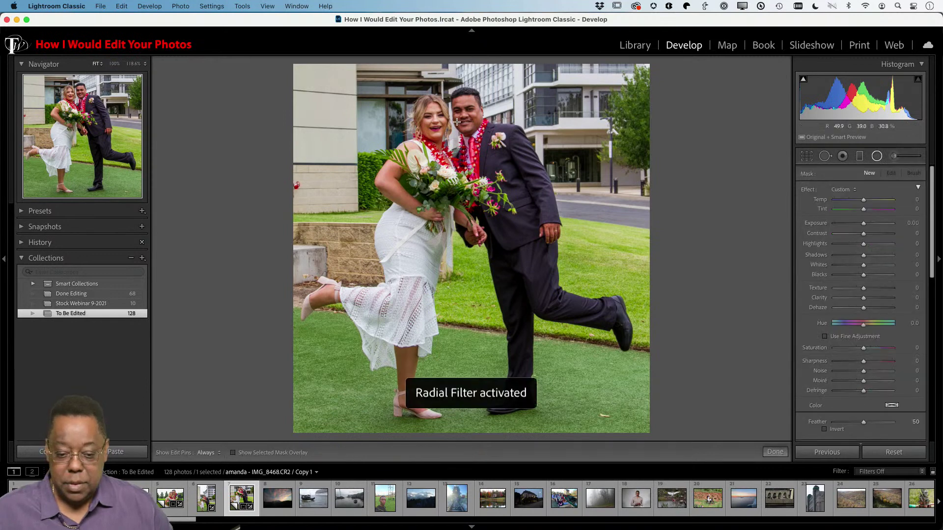
left_click_drag(450, 121, 497, 161)
left_click(825, 429)
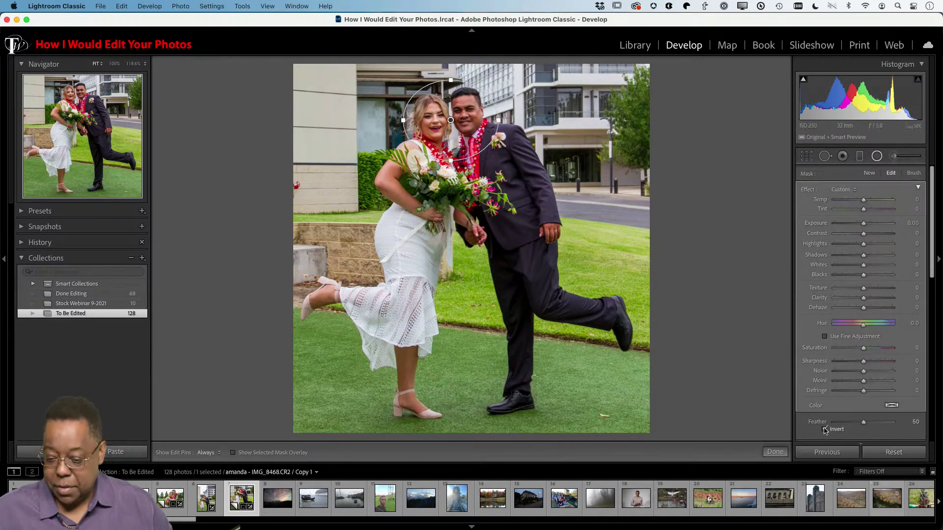
left_click_drag(864, 225, 864, 225)
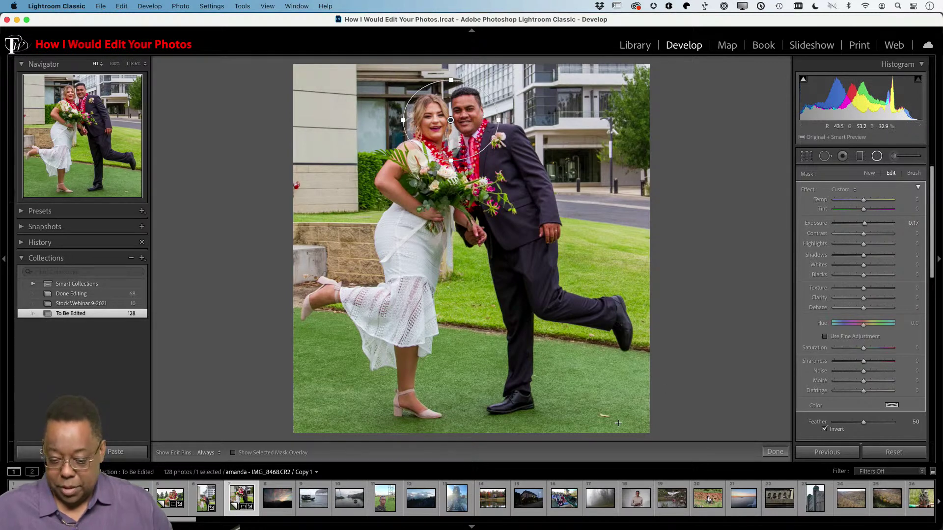
Step: Heal the stray leaf on the grass near the photo's lower-right corner with Spot Removal at size 76
left_click(825, 156)
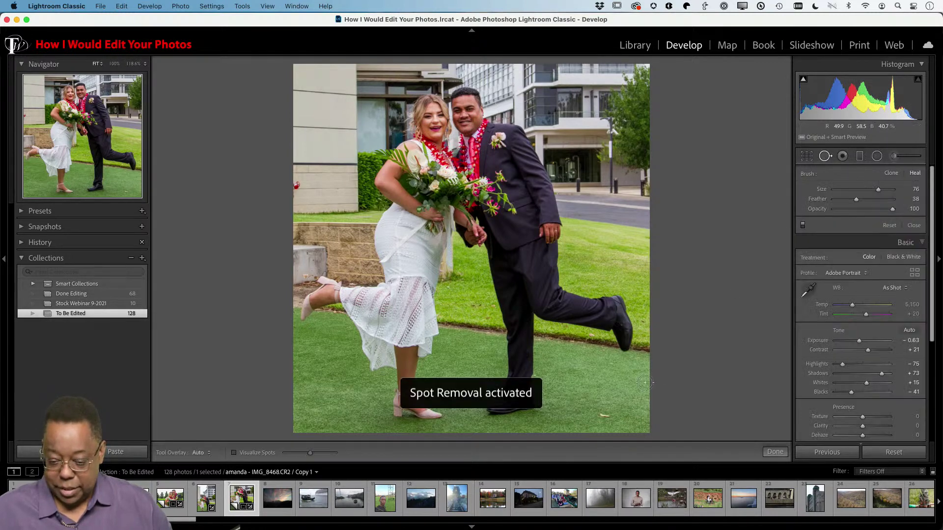
left_click(604, 417)
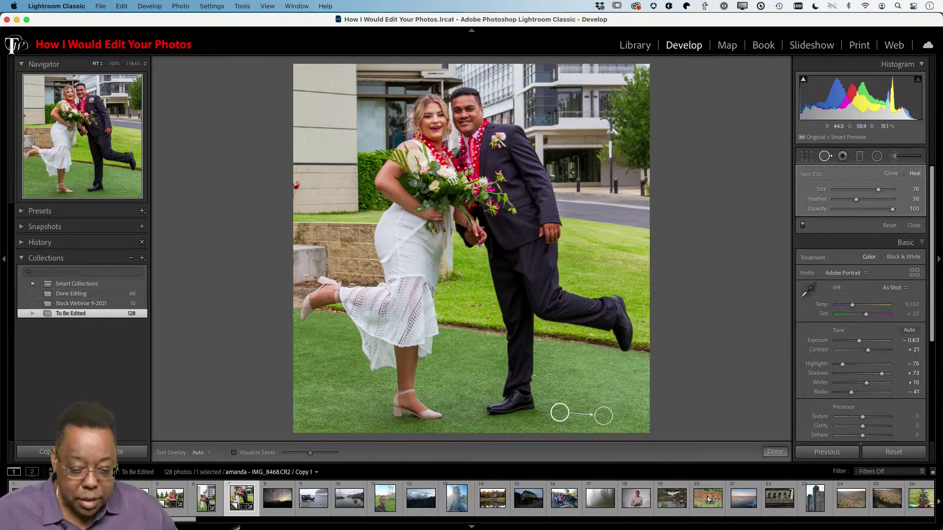
left_click(305, 273)
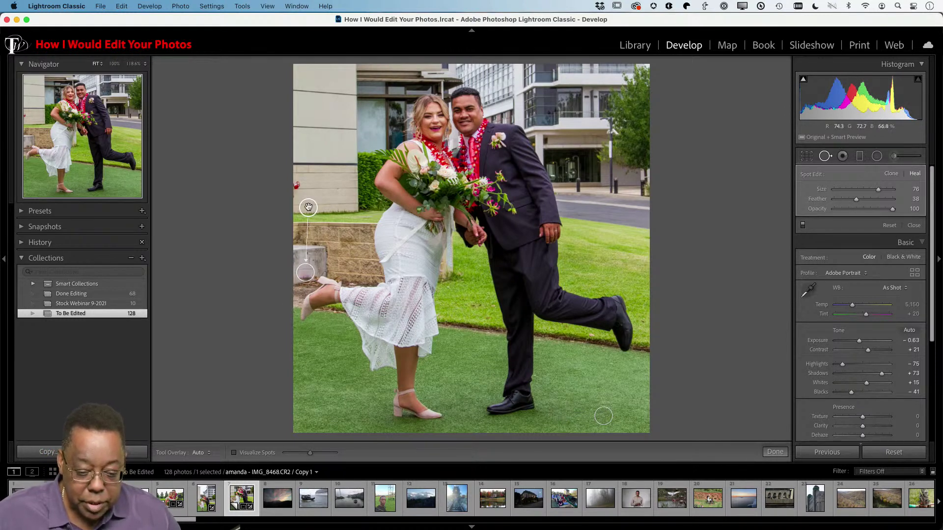
left_click_drag(309, 208, 310, 254)
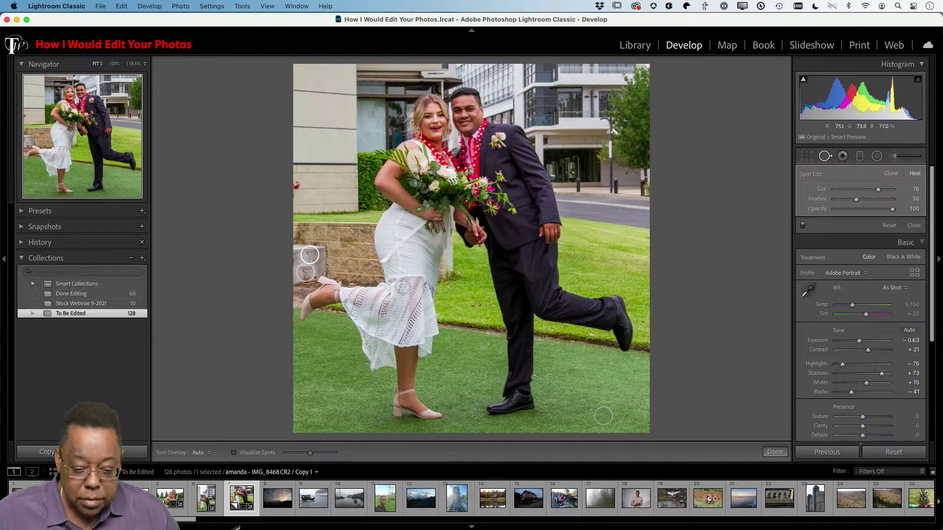
key("Delete")
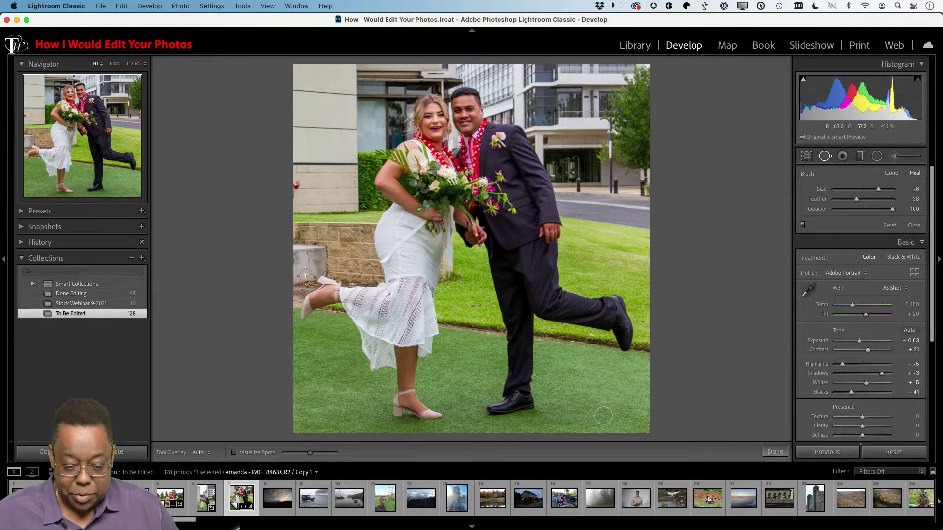
Step: With a smaller healing brush, remove the mark on the concrete block and the red spot on the wall at the photo's left edge
key("bracketleft")
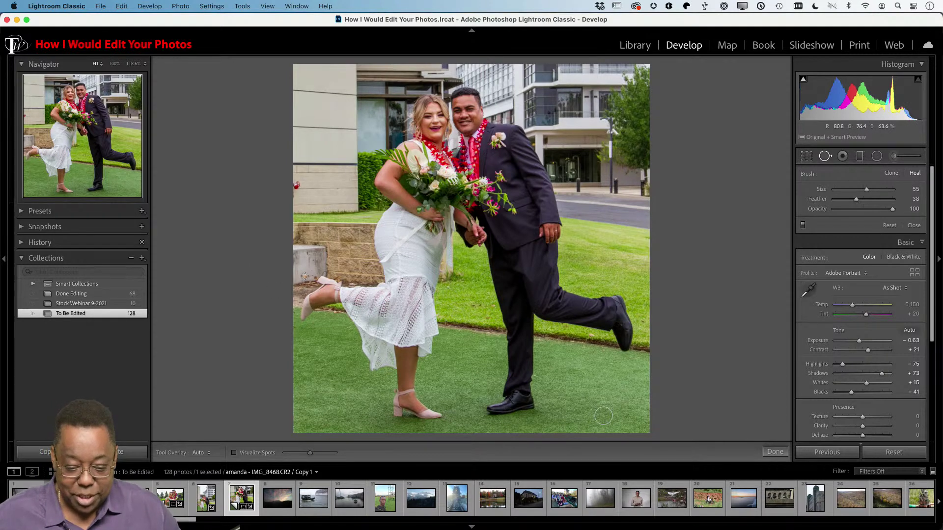
left_click(305, 275)
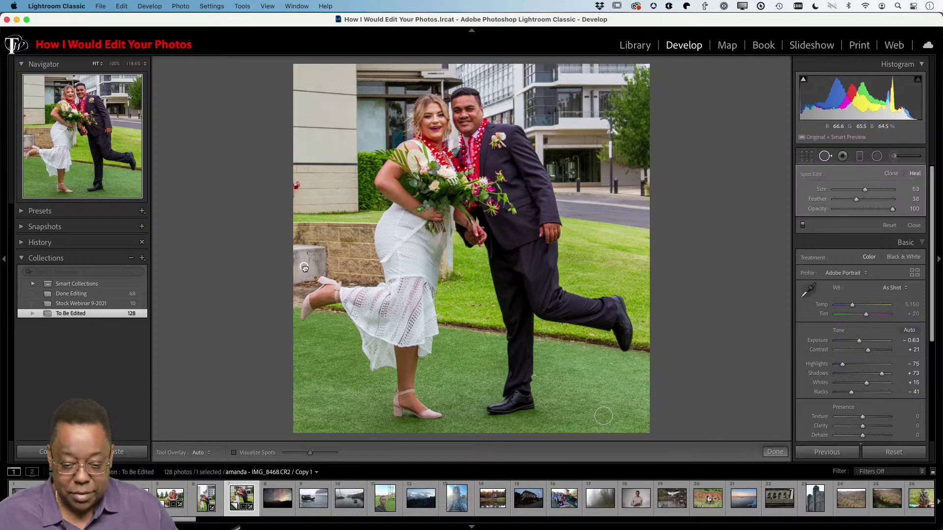
left_click(294, 186)
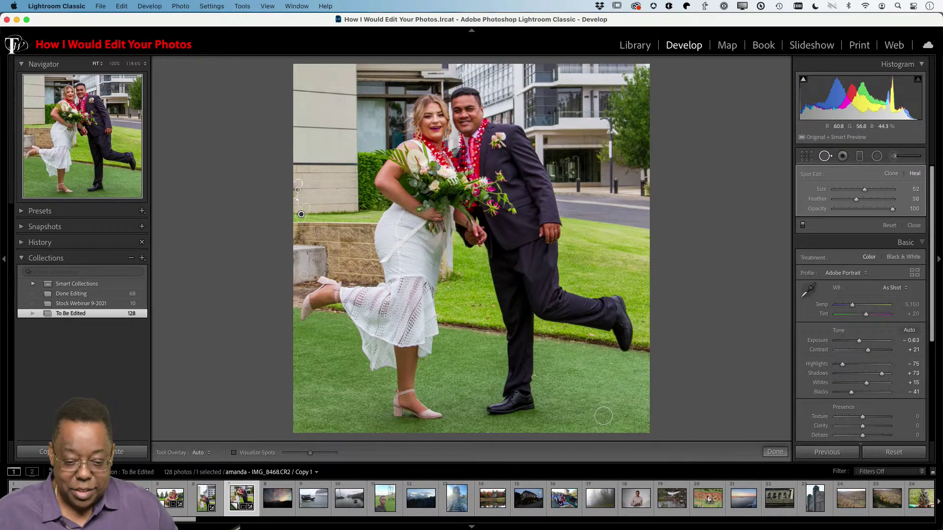
left_click_drag(301, 215, 319, 189)
left_click(319, 189)
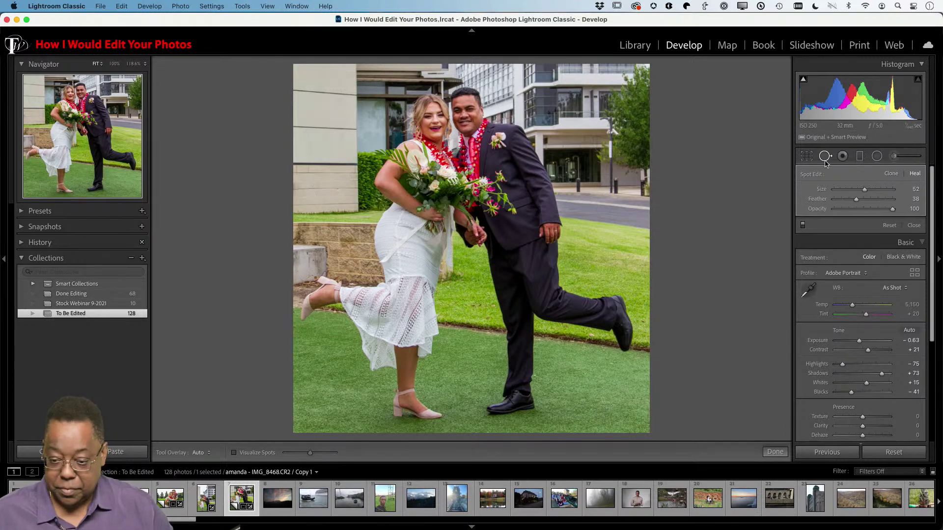
key("d")
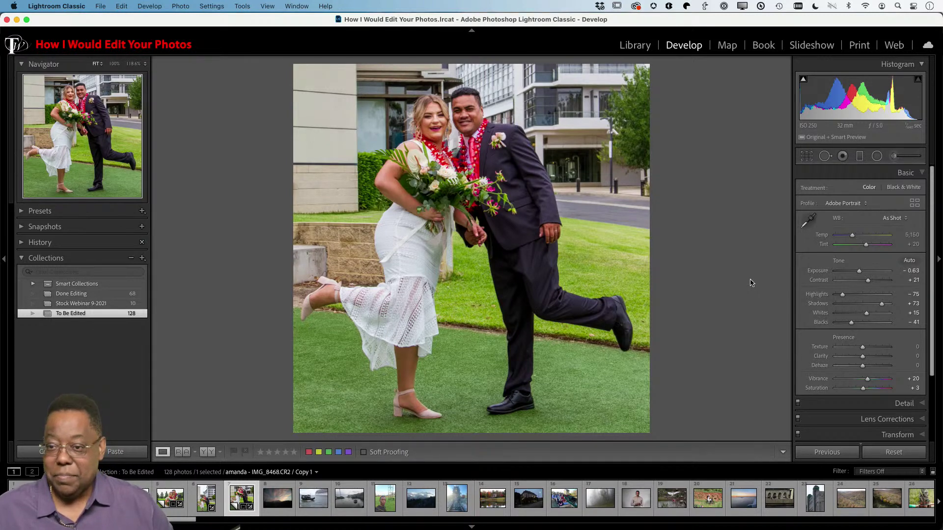
Step: Open the mountain sunset photo, eighth in the To Be Edited collection, for developing
key("g")
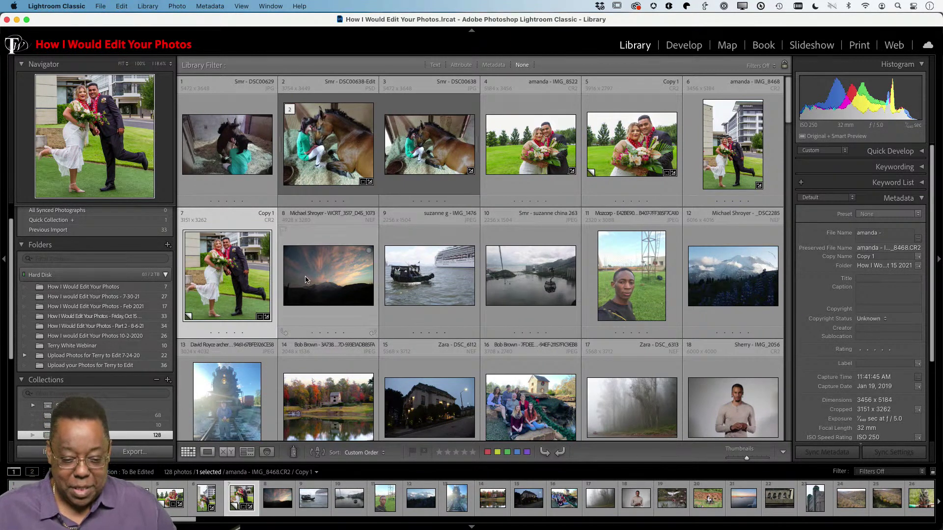
left_click(330, 288)
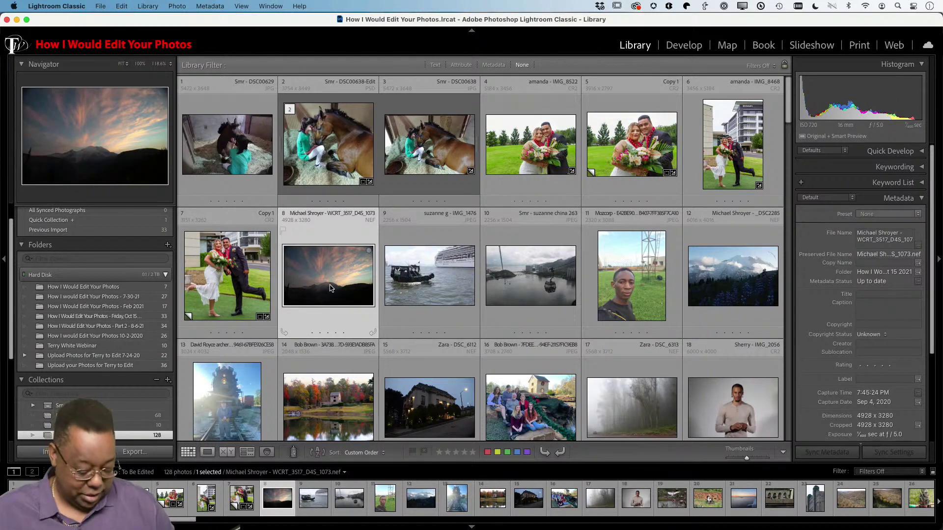
key("d")
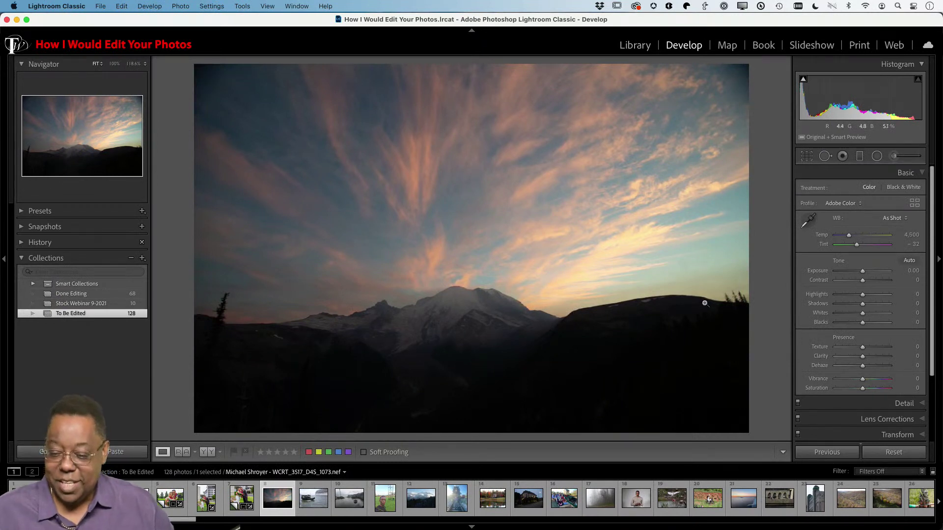
Step: Apply the Adobe Landscape profile to the sunset photo, comparing it with Adobe Color, and adjust the tone automatically
left_click(845, 204)
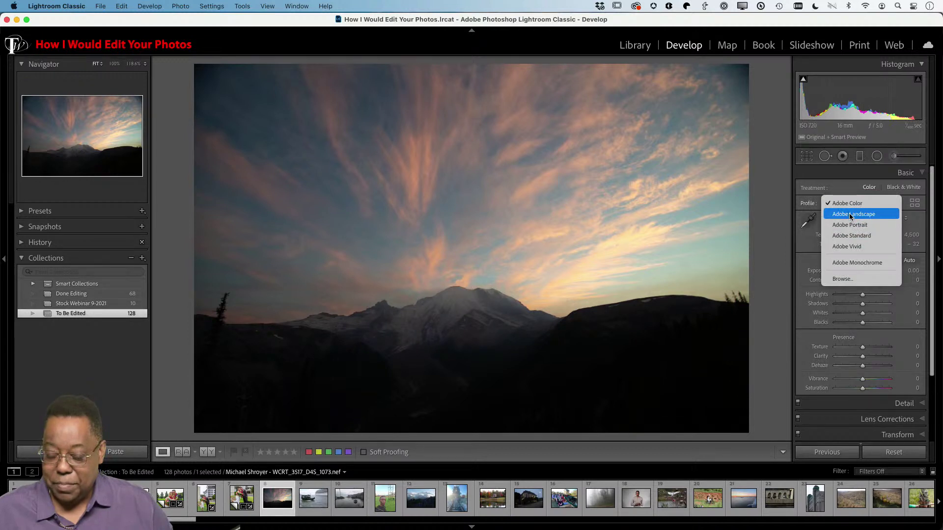
left_click(851, 215)
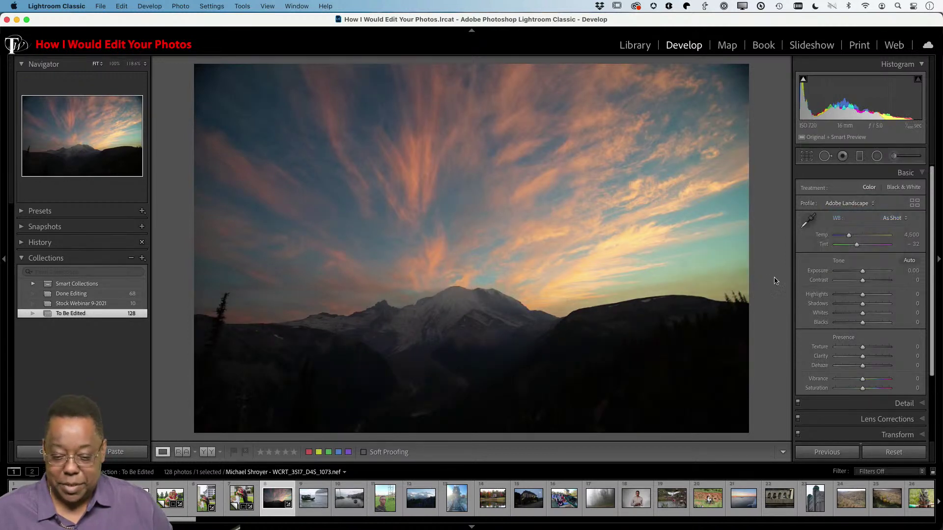
left_click(847, 204)
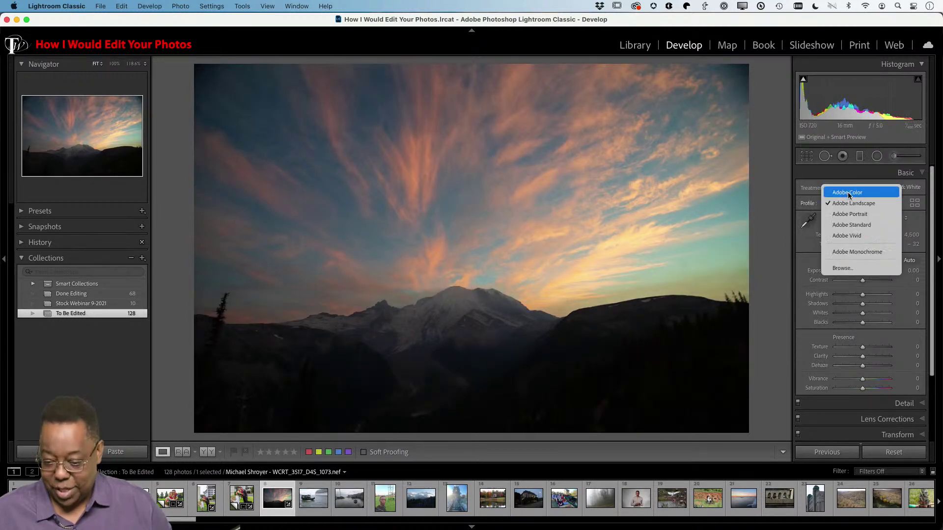
left_click(848, 196)
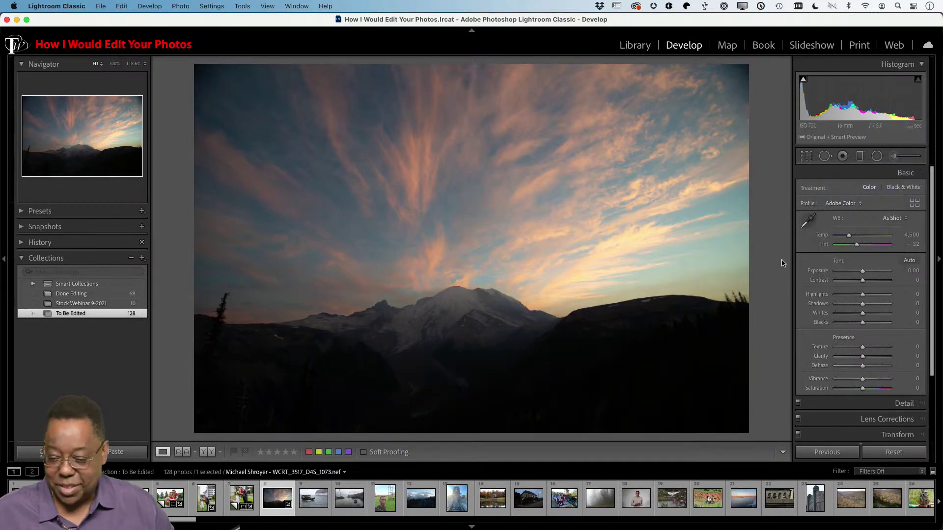
left_click(856, 205)
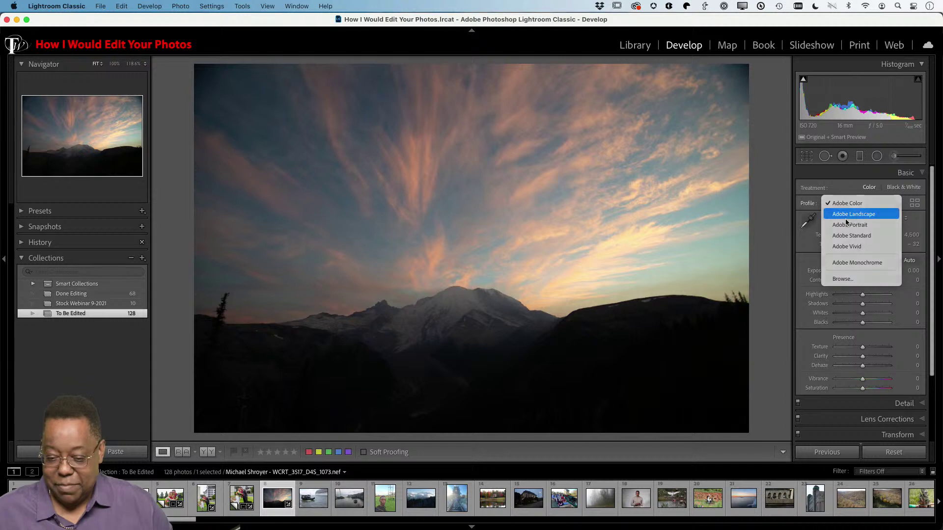
left_click(848, 217)
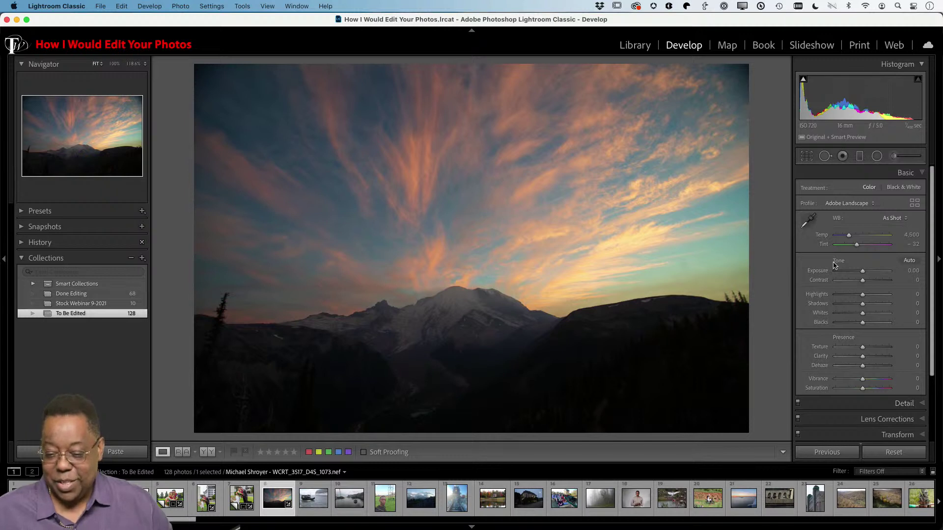
left_click(852, 207)
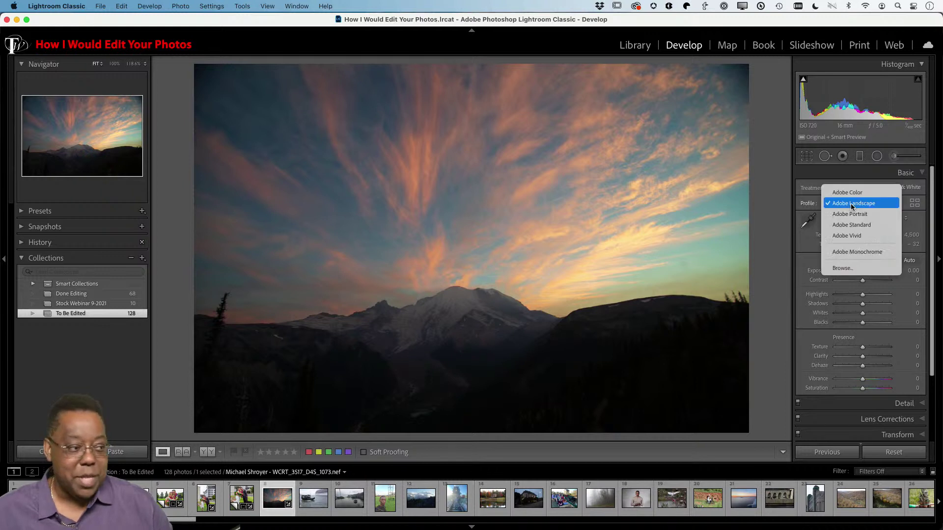
left_click(851, 204)
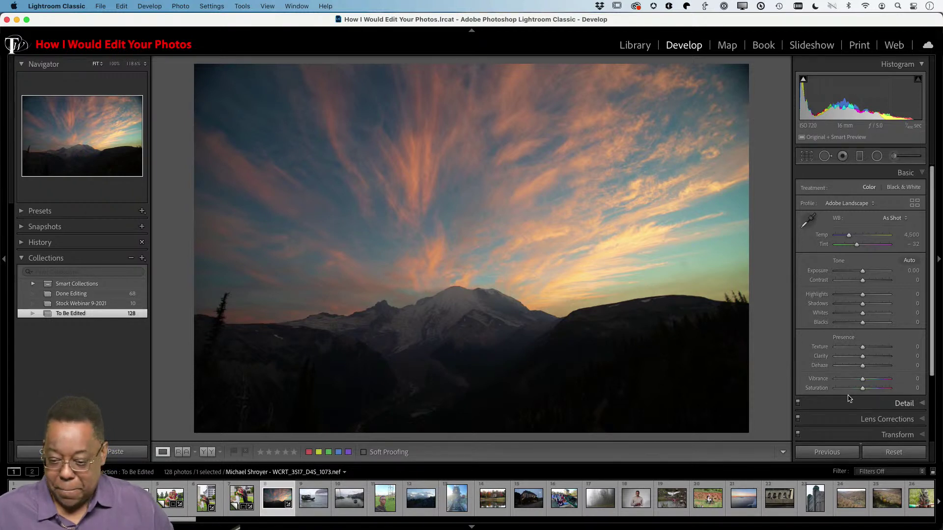
left_click(909, 261)
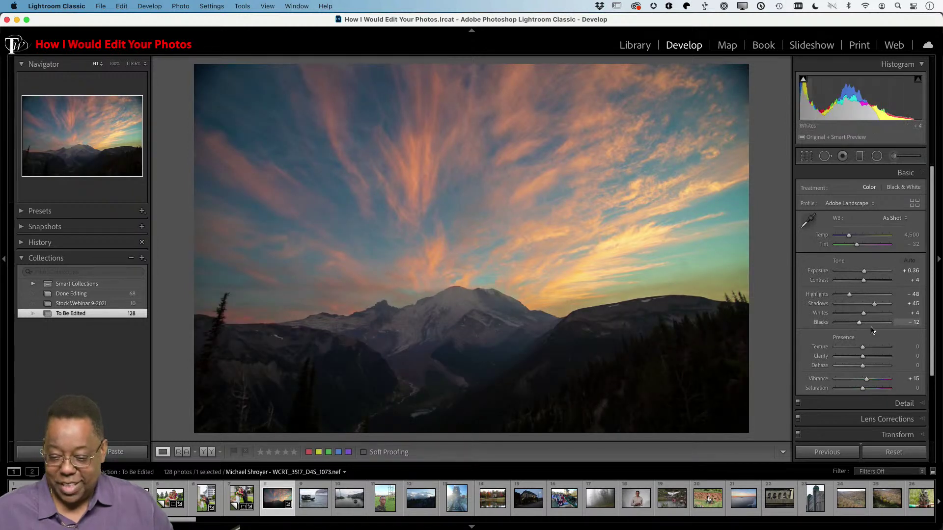
Step: Examine the effect of the lens profile's distortion correction on the mountain photo, keeping the amount at 100
scroll(874, 312, "down", 3)
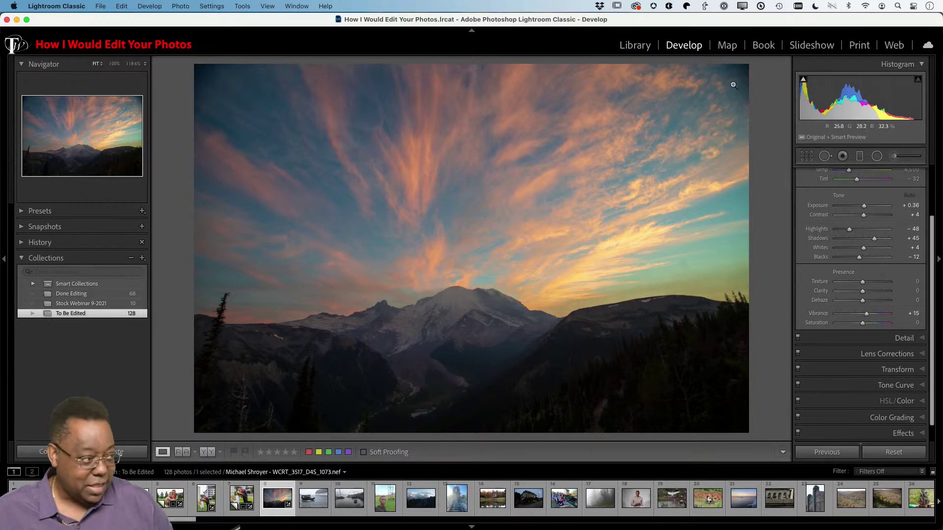
left_click(895, 354)
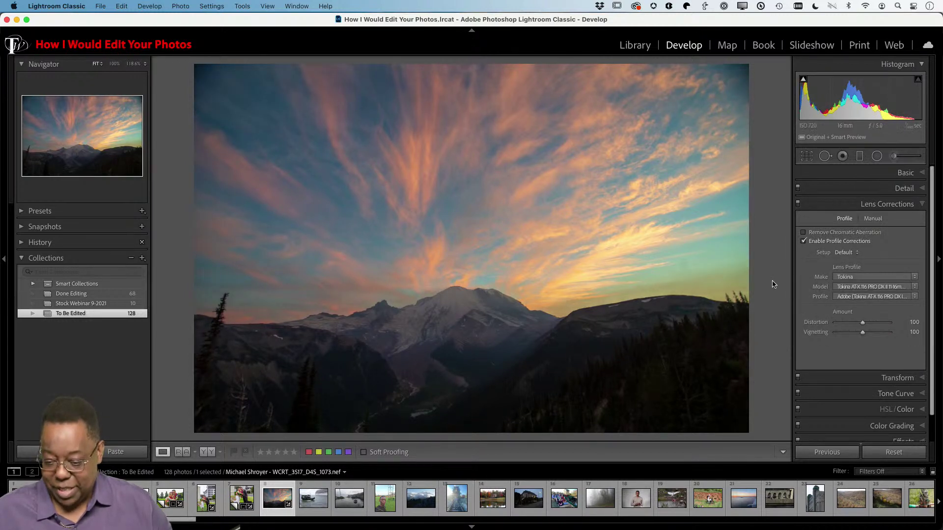
left_click(863, 323)
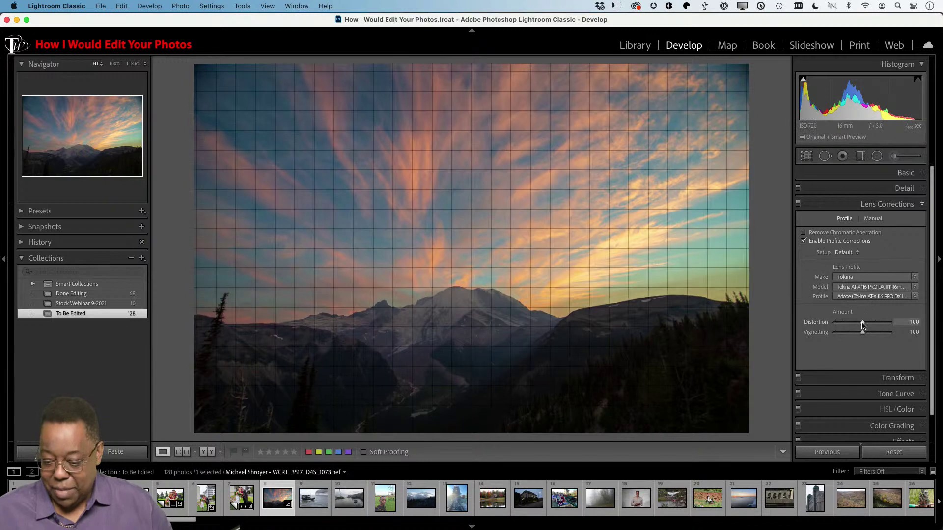
left_click_drag(863, 324, 865, 324)
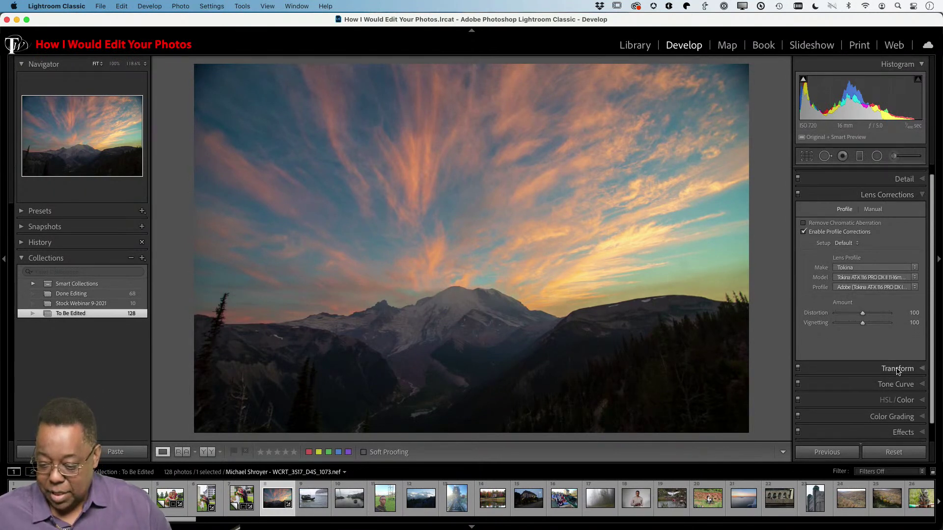
Step: Try a light post-crop vignette with an amount of +6, reduce it to +2, and undo both changes
left_click(897, 380)
scroll(898, 372, "down", 5)
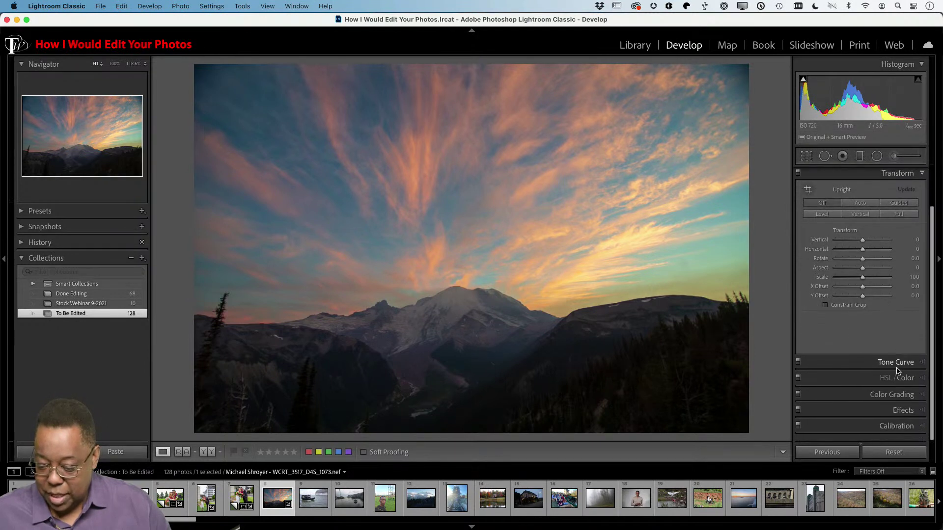
left_click(900, 415)
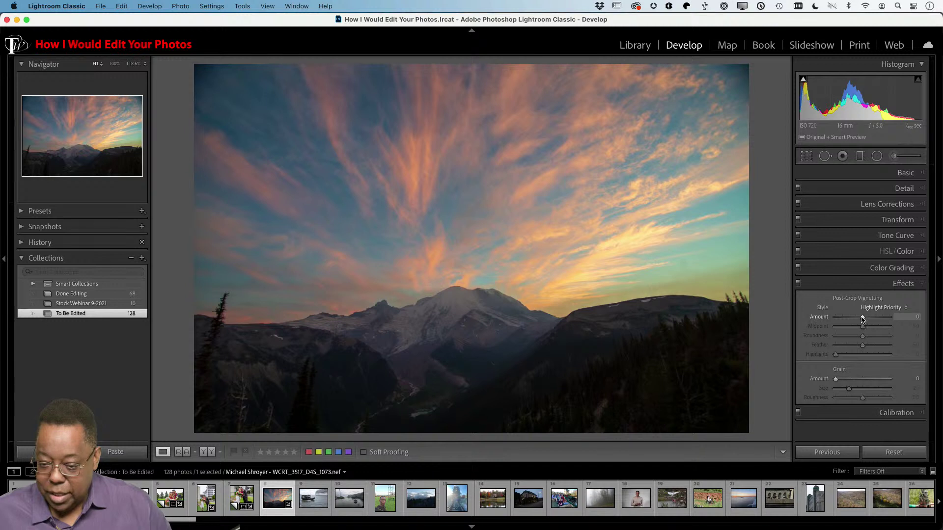
left_click_drag(863, 319, 863, 319)
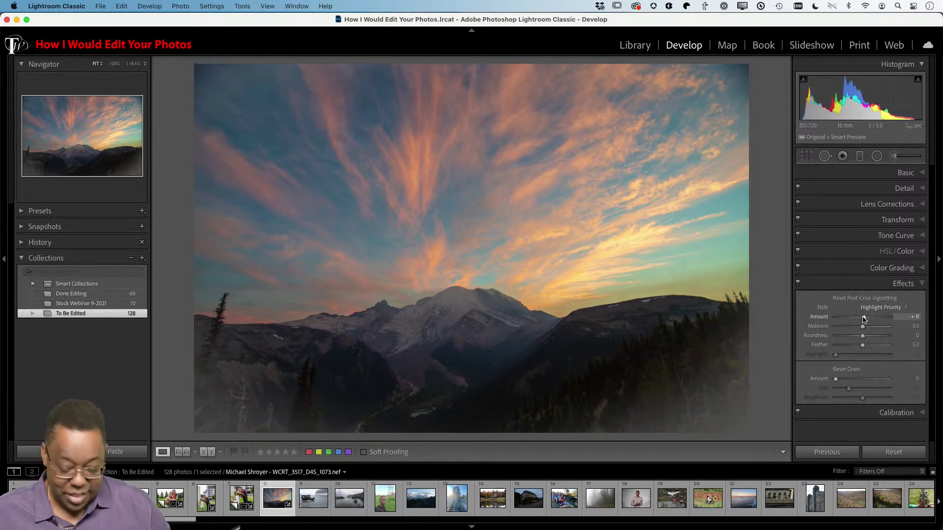
left_click_drag(864, 319, 863, 320)
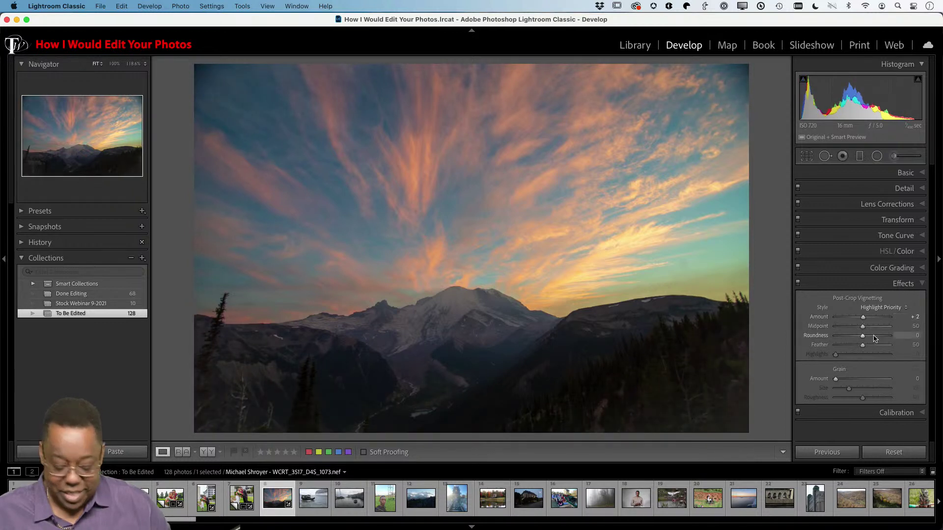
key("super+z")
key("super+z")
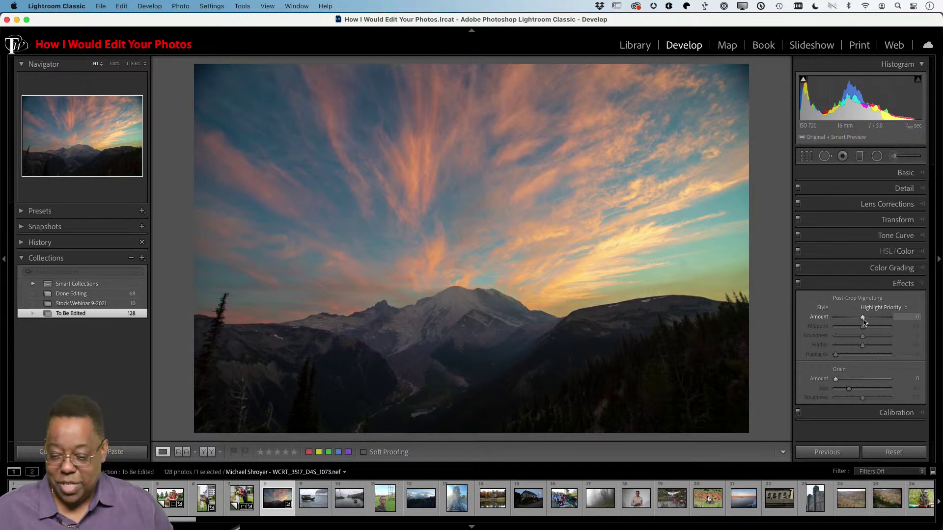
Step: Try a dark post-crop vignette with an amount of -26 and undo it
left_click(863, 320)
left_click_drag(863, 320, 855, 326)
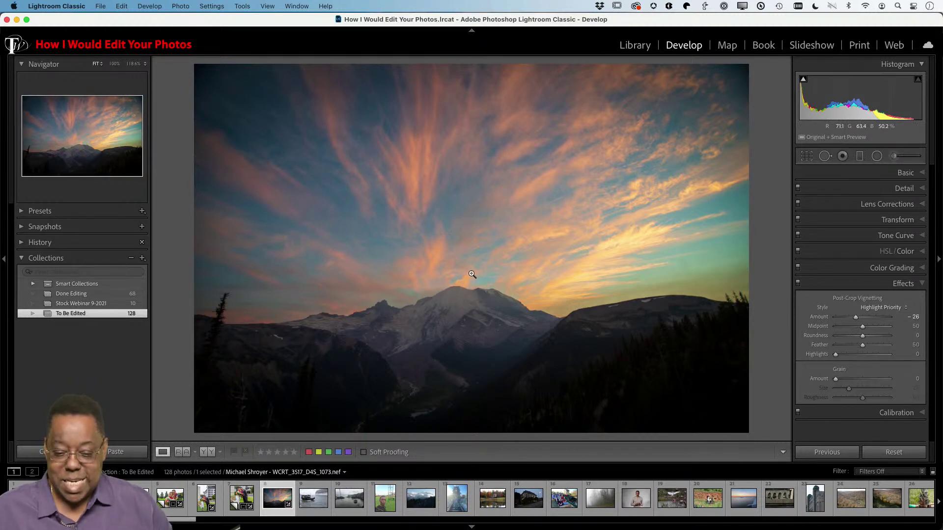
key("super+z")
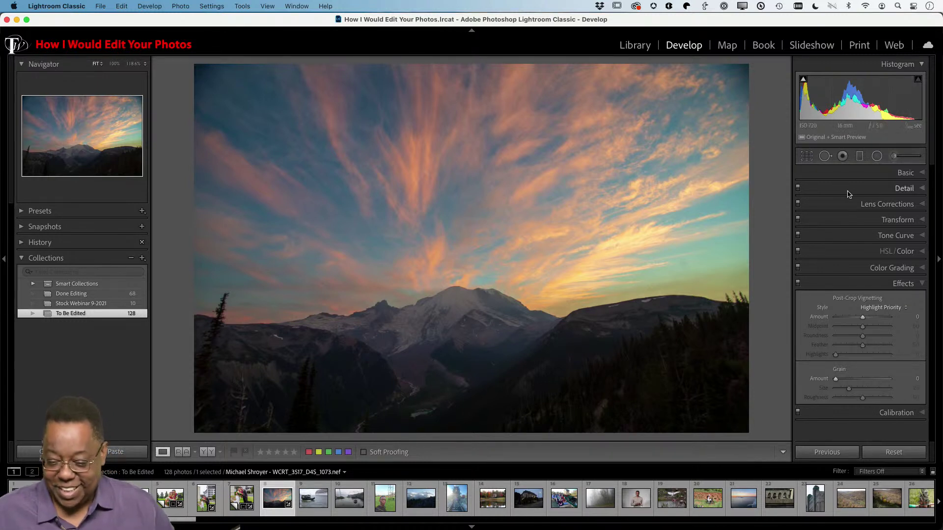
Step: Set the mountain photo's Shadows to +84 and Contrast to +32
left_click(853, 172)
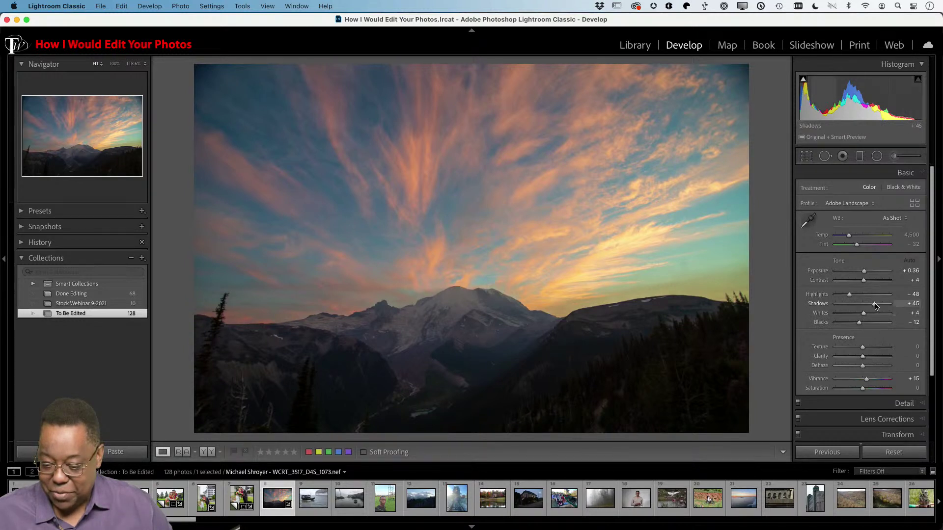
left_click_drag(877, 306, 885, 304)
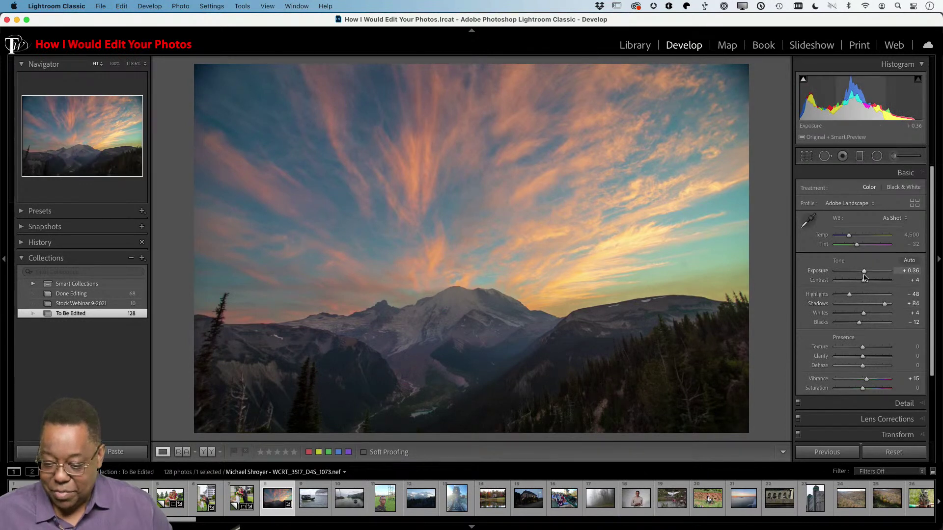
left_click_drag(866, 284, 873, 283)
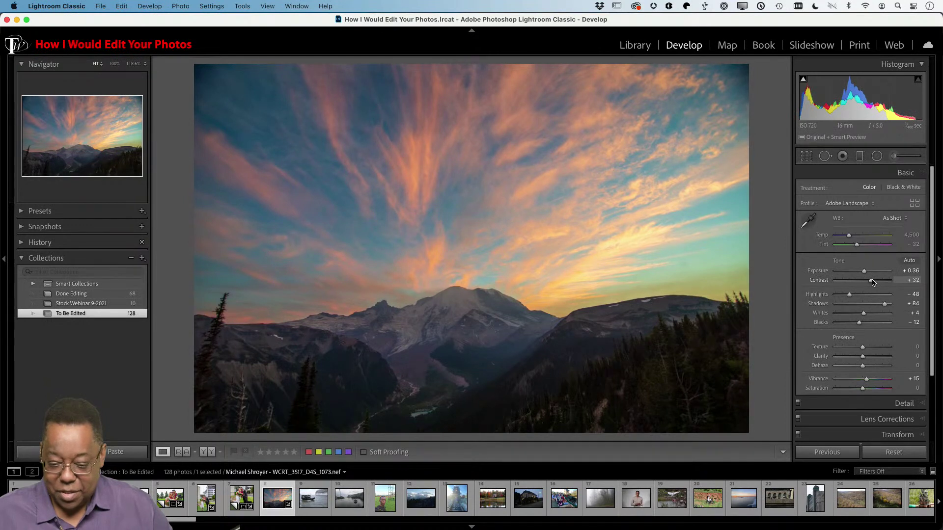
scroll(862, 361, "down", 1)
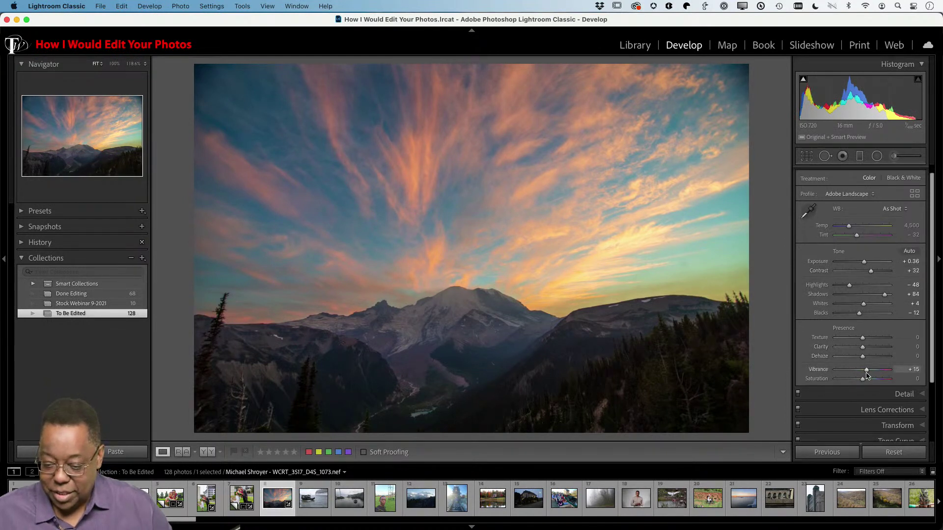
Step: Set the mountain photo's Contrast to +18 and reset its Vibrance to 0
double_click(872, 274)
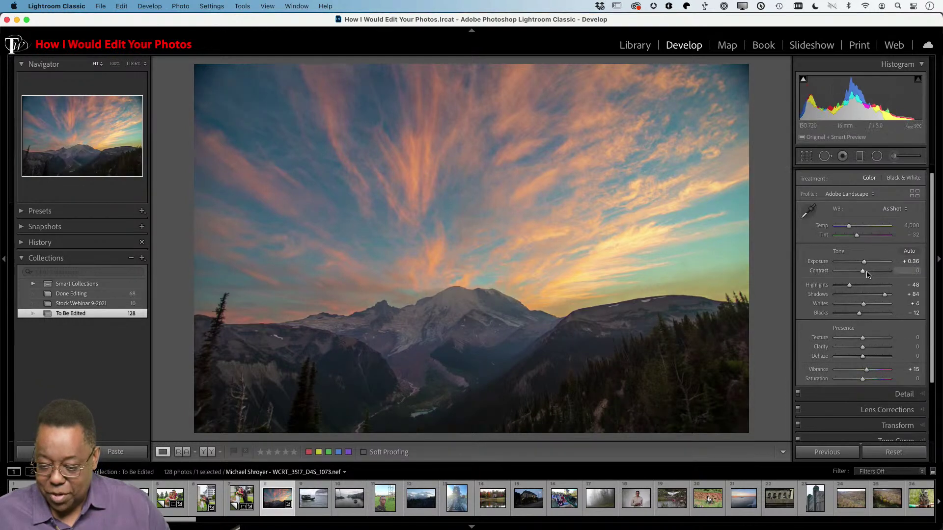
left_click_drag(864, 274, 868, 273)
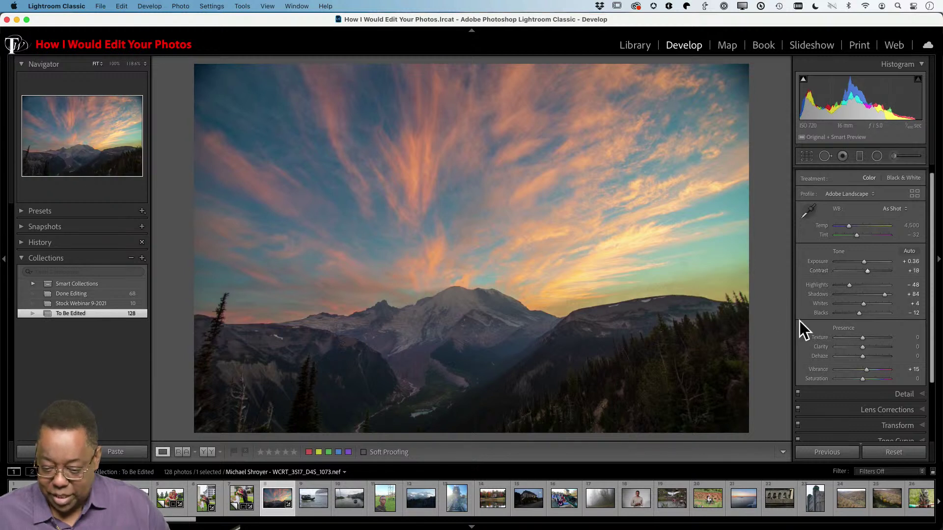
double_click(868, 372)
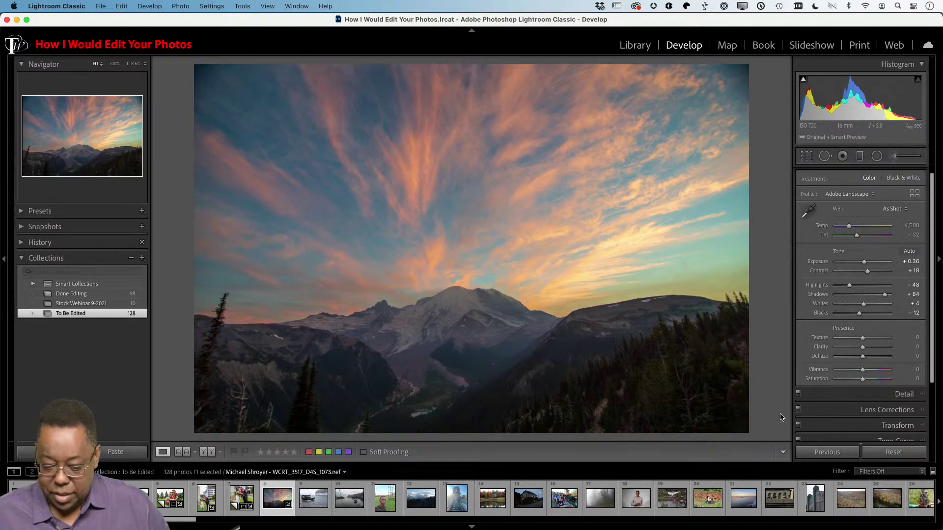
left_click(785, 455)
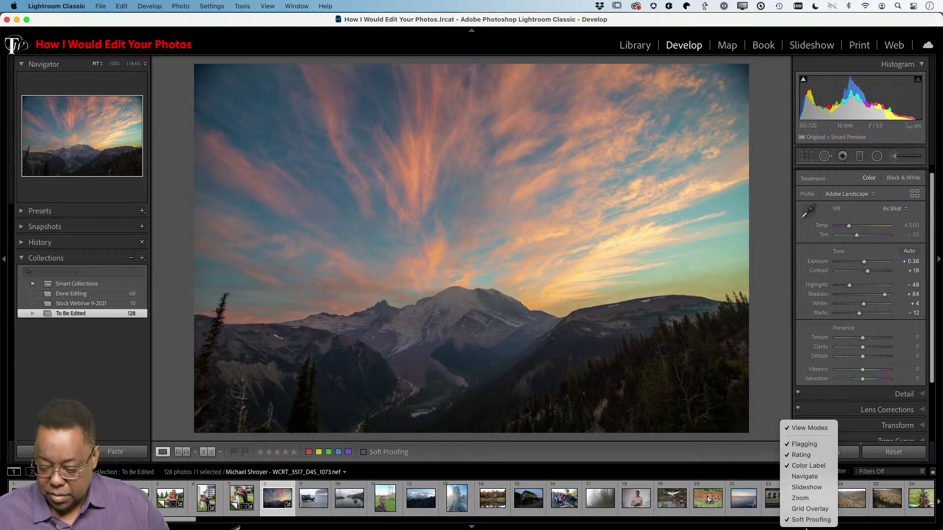
left_click(715, 479)
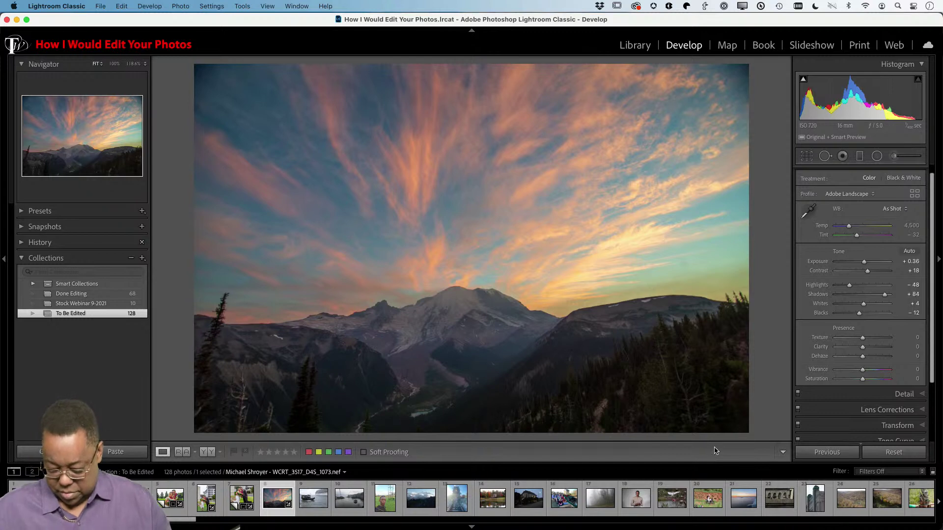
Step: Compare the mountain photo with its unedited version and set Vibrance to +24
key("backslash")
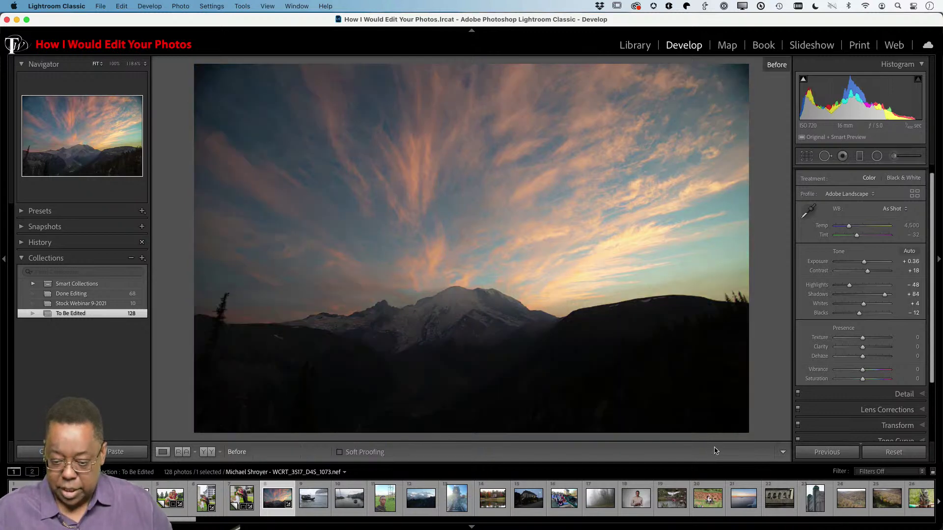
key("backslash")
key("backslash")
key("backslash")
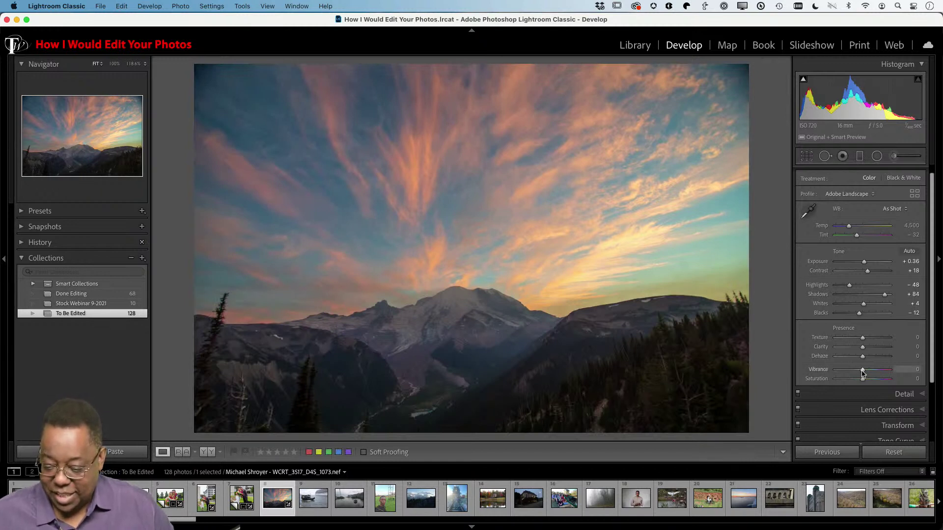
left_click_drag(864, 373, 869, 374)
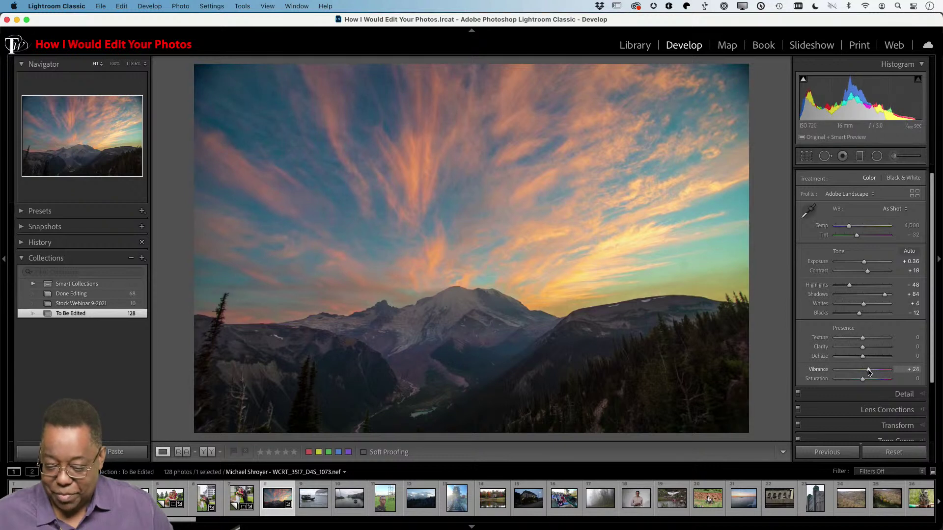
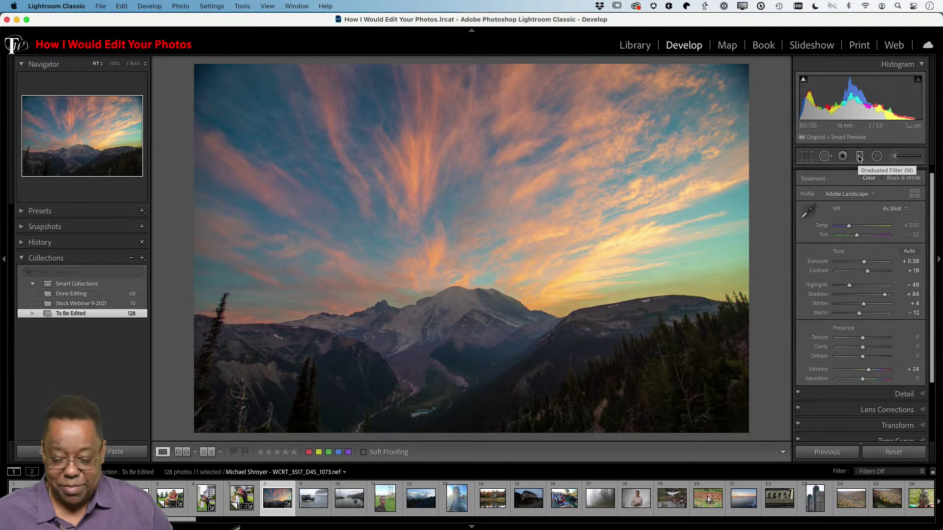
left_click(859, 158)
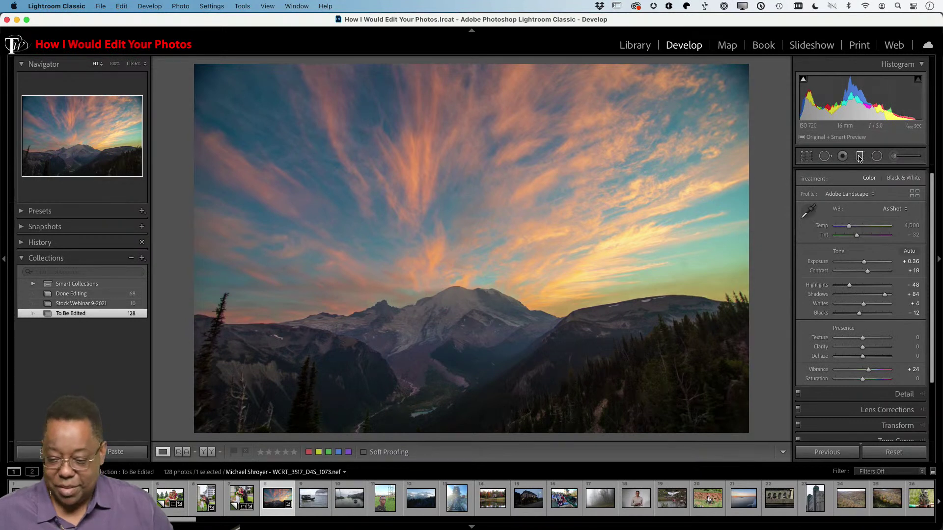
left_click(908, 158)
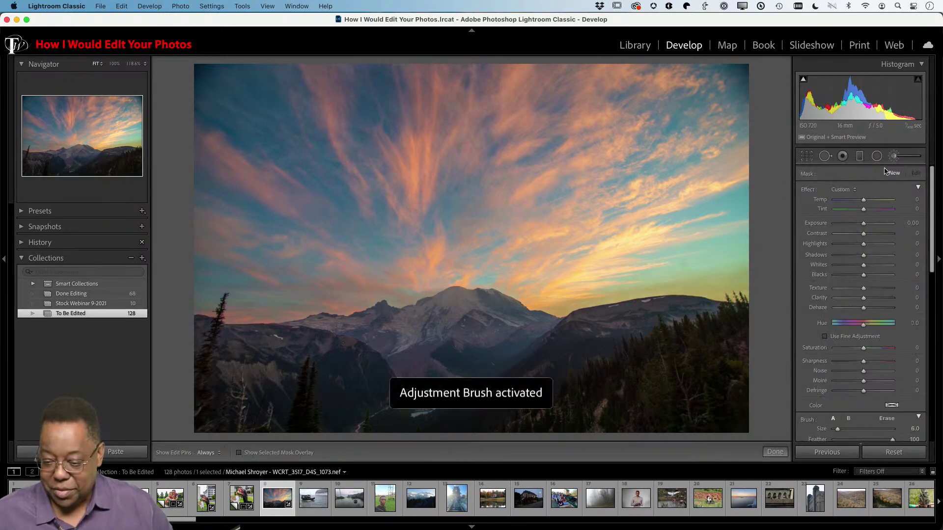
left_click(846, 191)
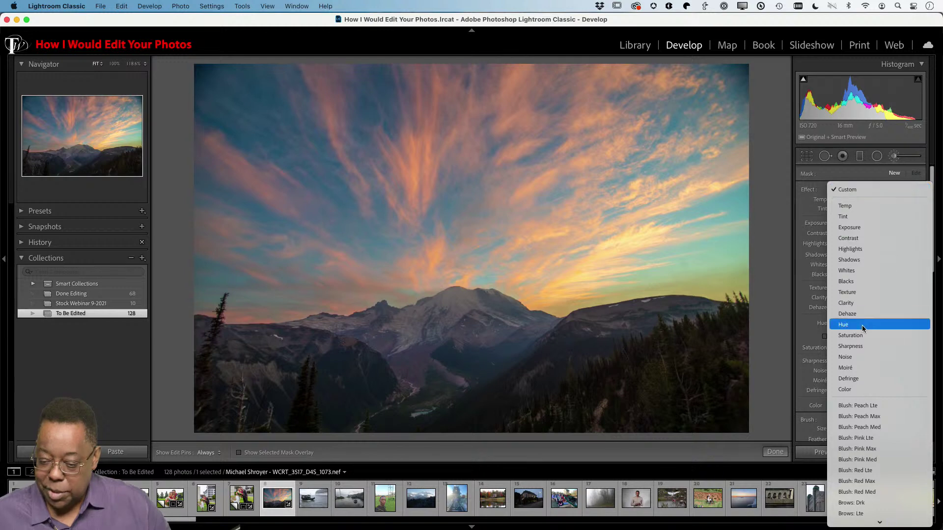
left_click(830, 179)
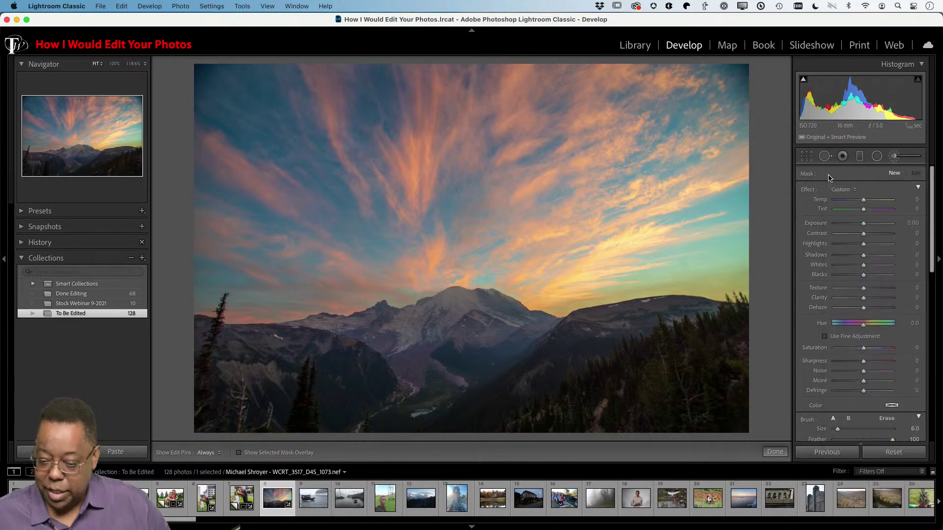
left_click(896, 157)
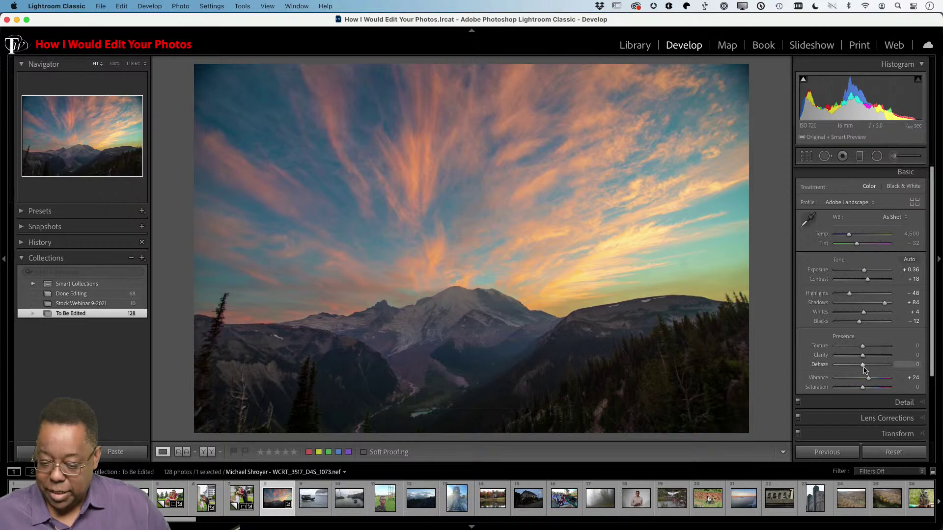
Step: Try a Dehaze amount of +10 on the whole mountain photo and undo it
left_click_drag(863, 368, 866, 368)
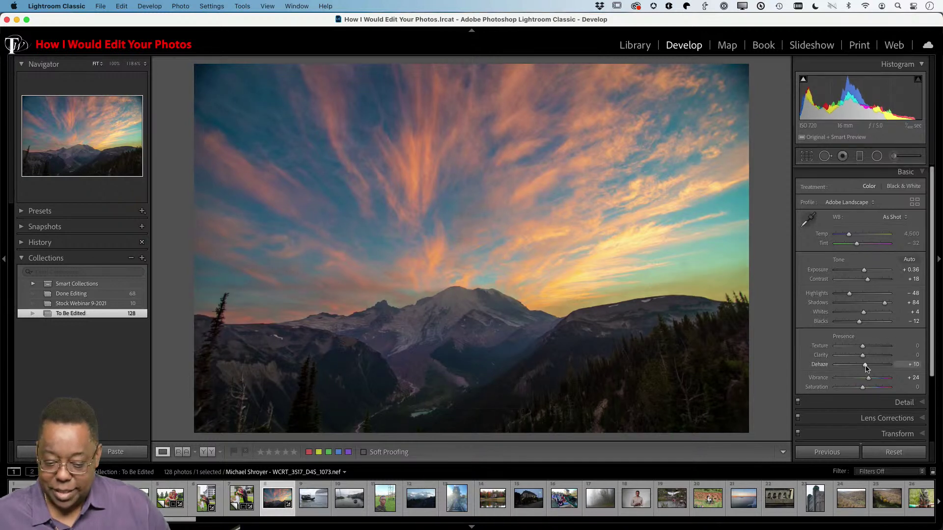
key("super+z")
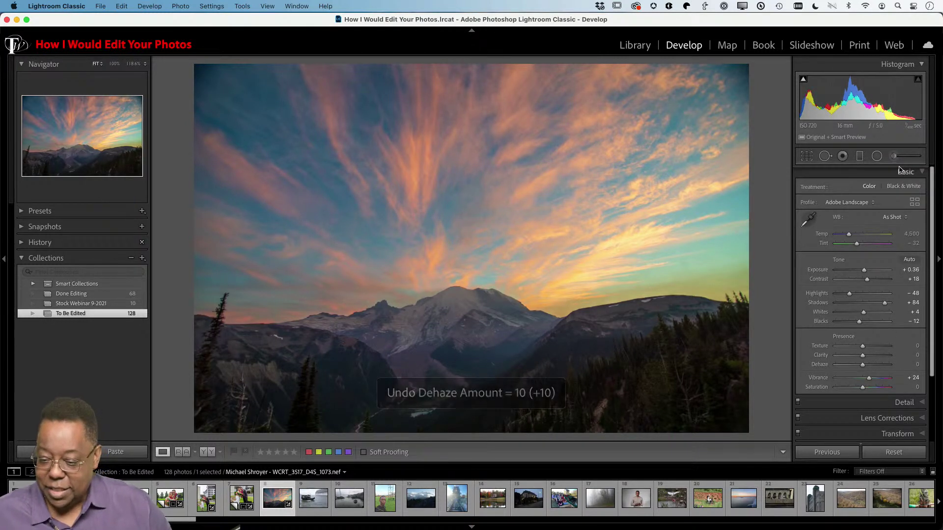
Step: Paint an Adjustment Brush mask with Saturation -24 over the mountains and the valley below them
left_click(894, 156)
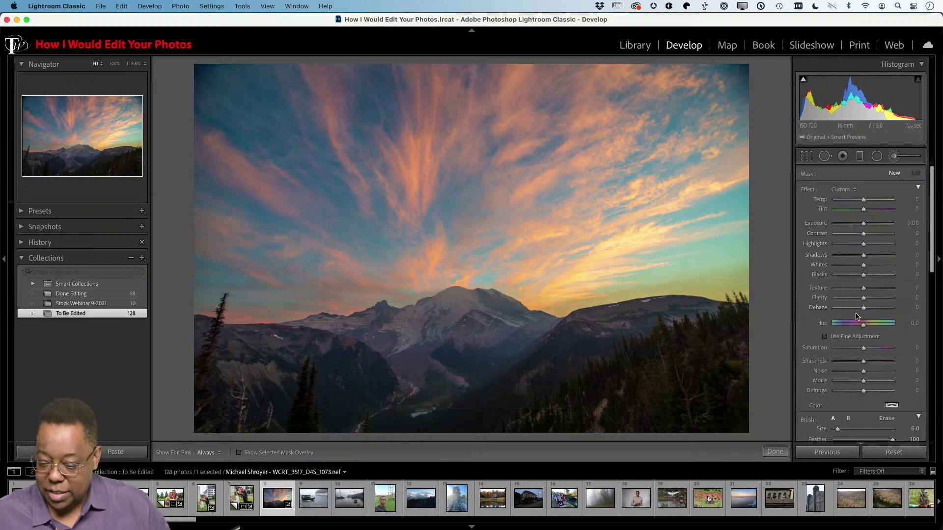
left_click_drag(863, 348, 858, 350)
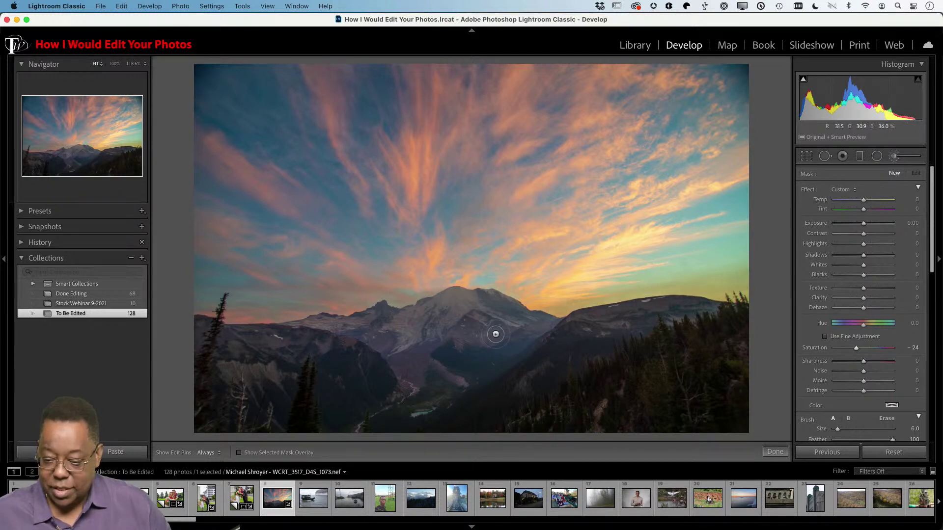
key("h")
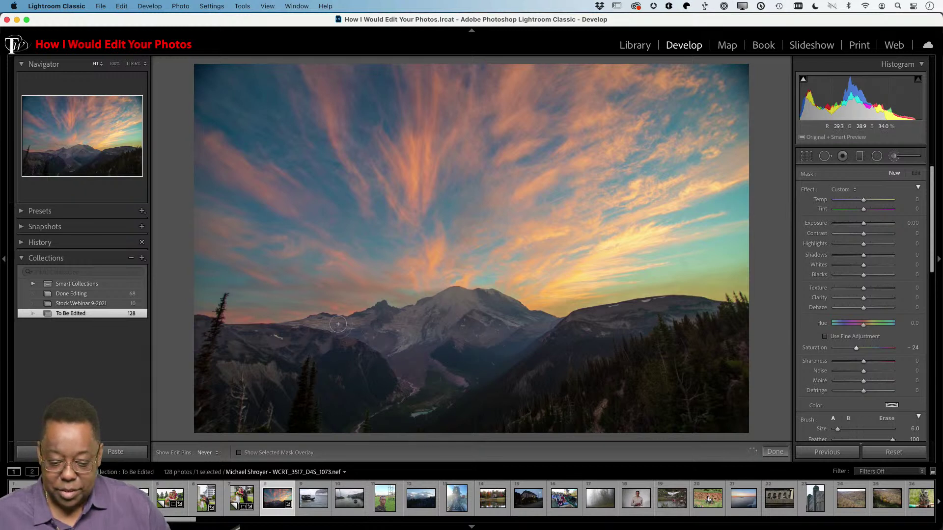
key("h")
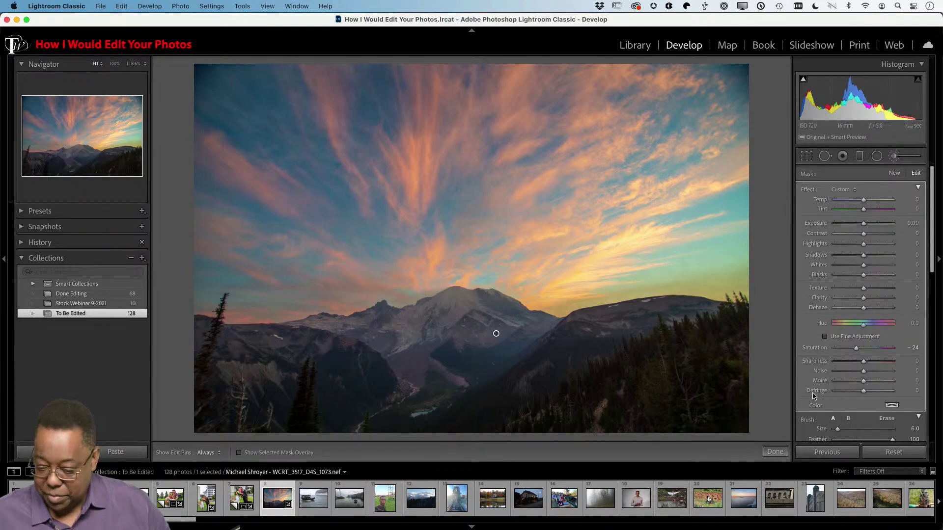
scroll(868, 417, "down", 3)
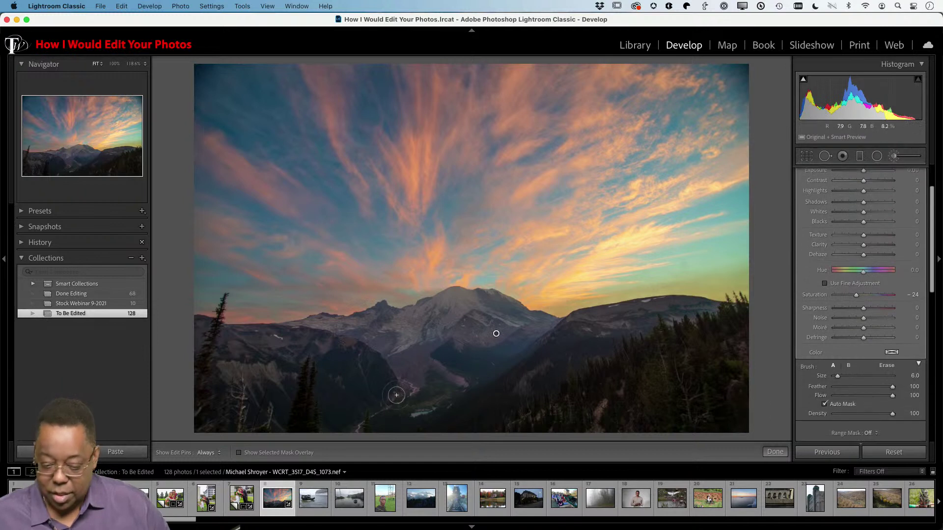
key("h")
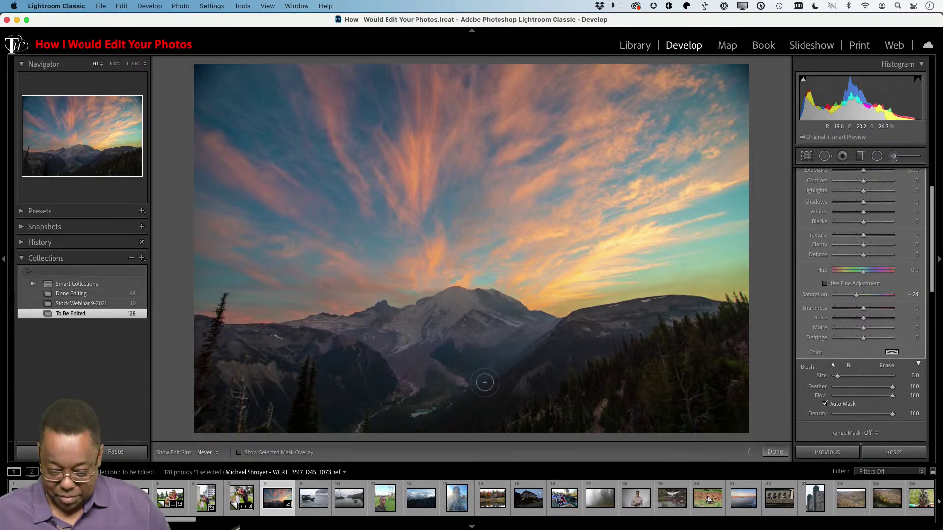
key("h")
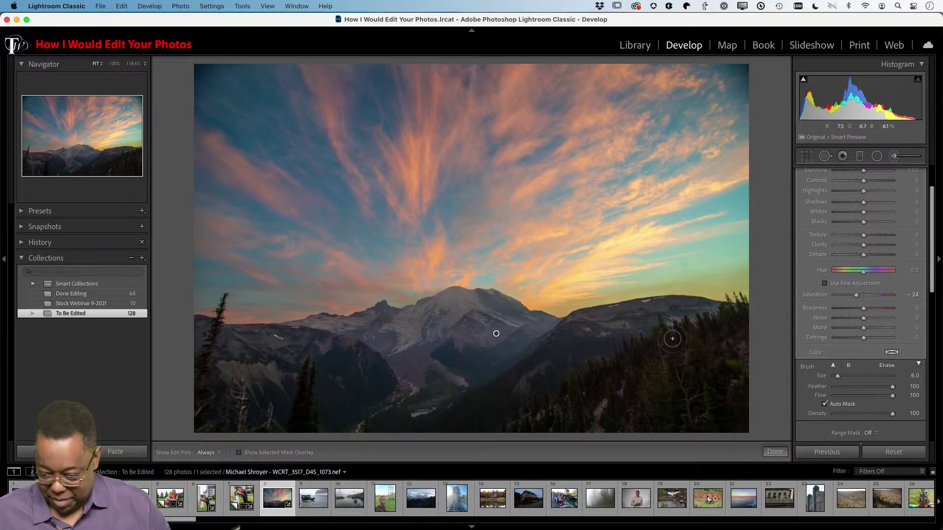
Step: Fill in the missed spots of the mountain mask with the brush, using the mask overlay as a guide, and hide the overlay
left_click(238, 453)
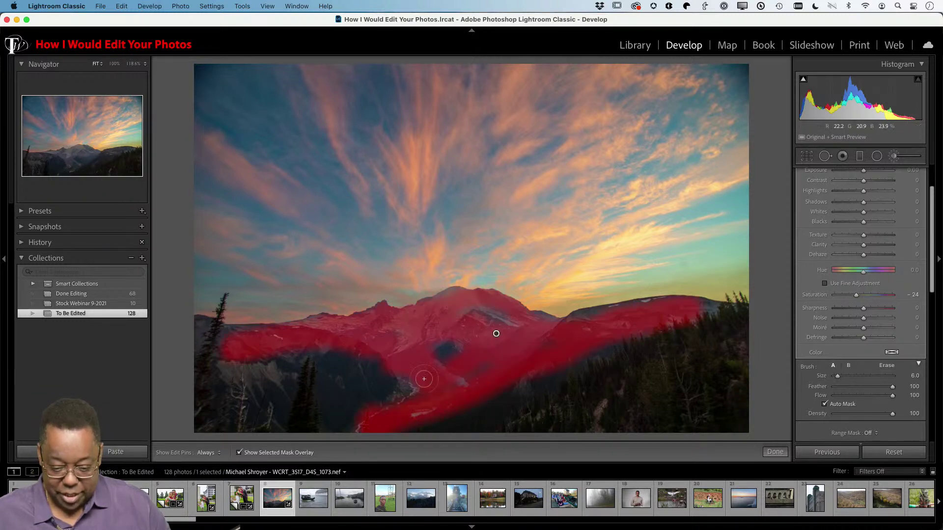
key("h")
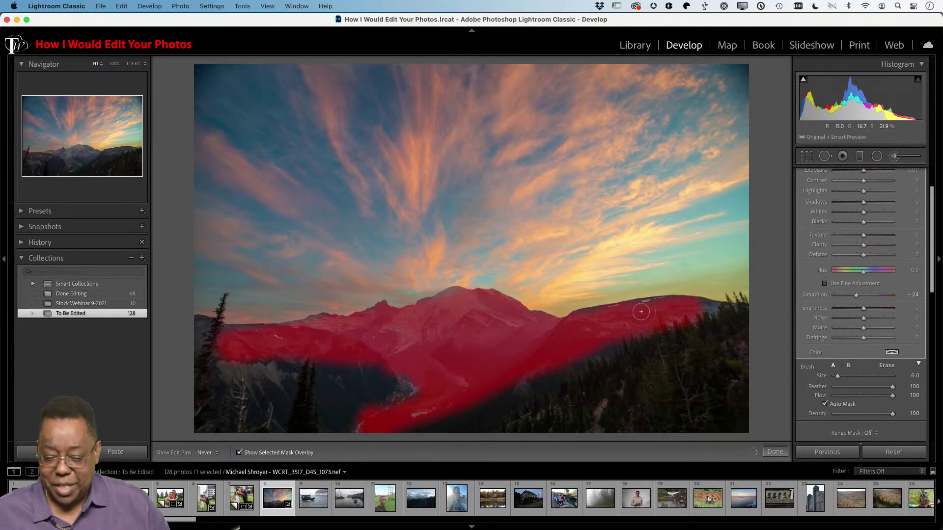
key("h")
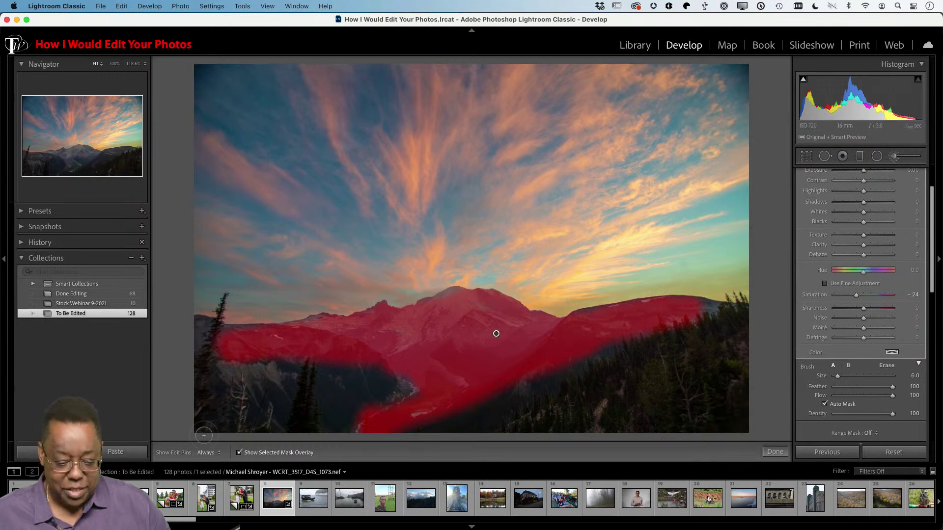
left_click(240, 453)
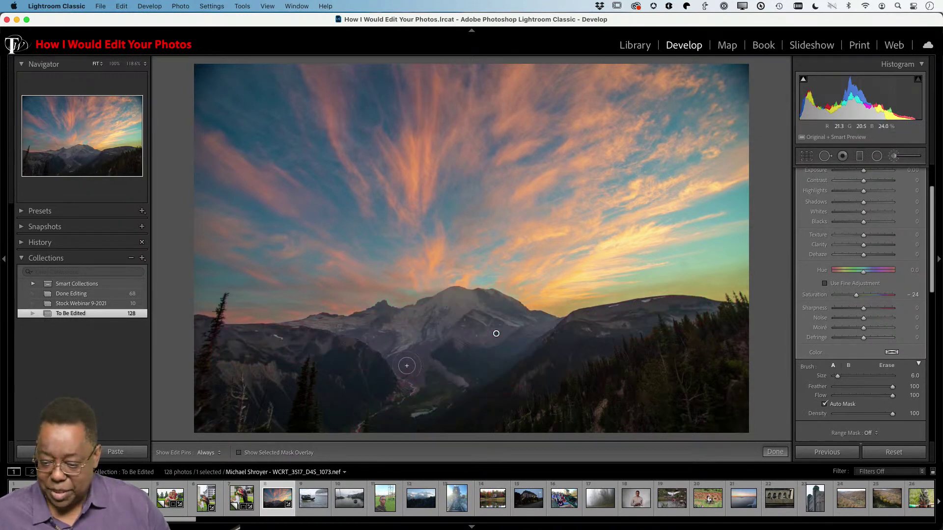
Step: Set the mountain brush mask's Saturation to -67
scroll(834, 263, "up", 3)
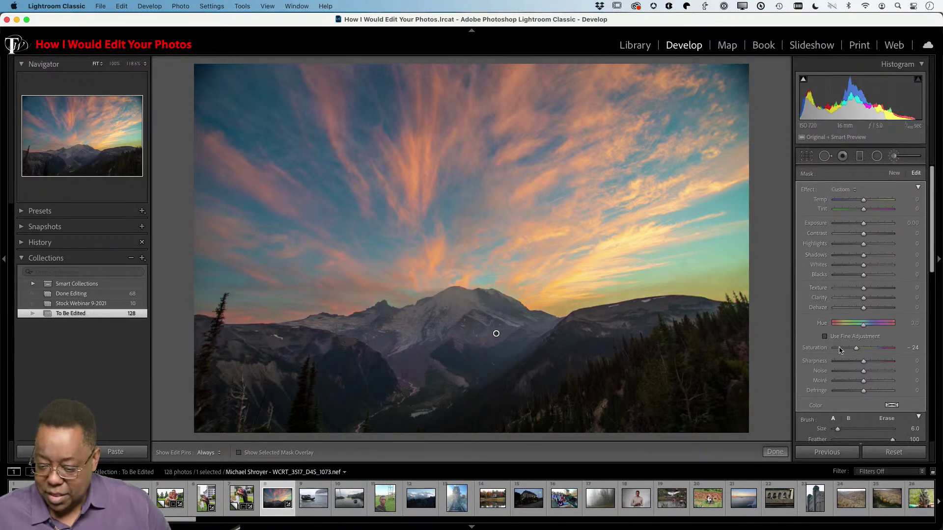
left_click_drag(856, 352, 837, 364)
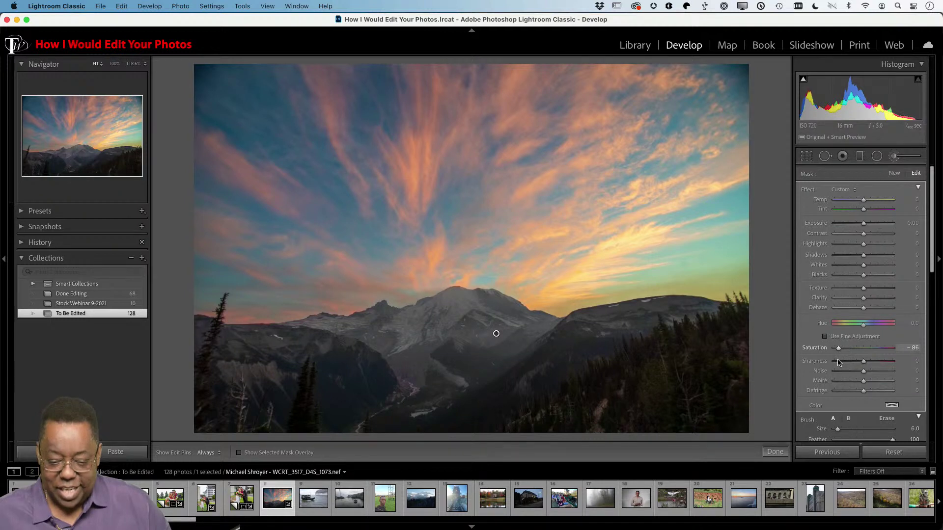
mouse_move(839, 363)
left_mouse_down()
mouse_move(865, 358)
mouse_move(845, 364)
left_mouse_up()
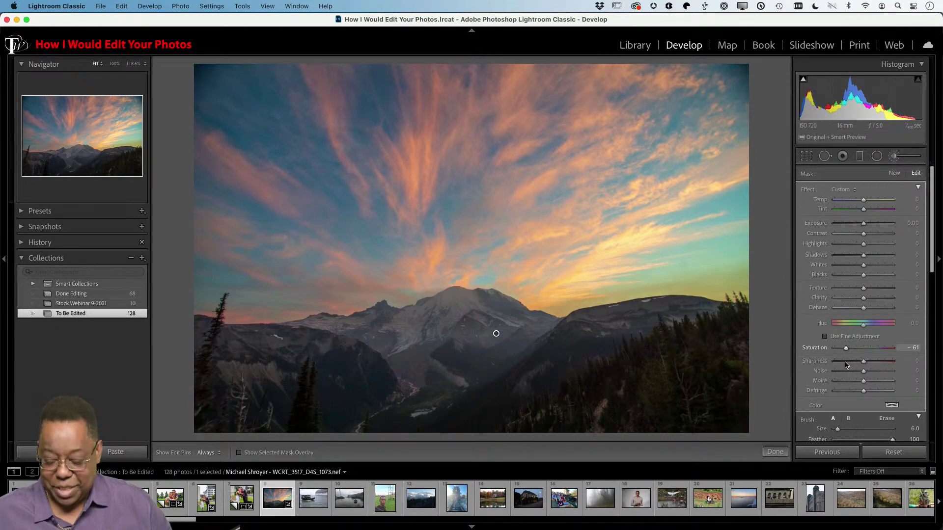
left_click_drag(845, 365, 845, 365)
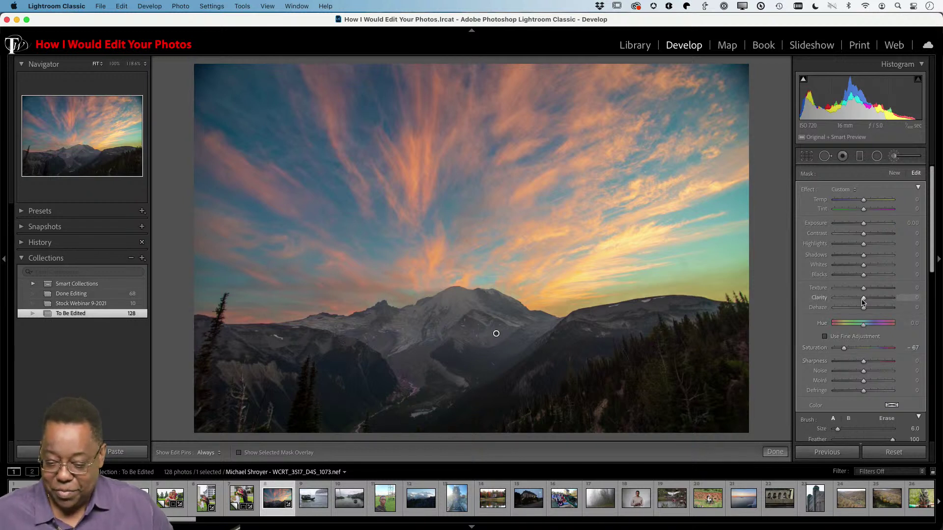
Step: Set the mountain mask's Clarity to 96, Texture to 70 and Exposure to -0.56, and compare the photo with its unedited version
left_click_drag(863, 301, 883, 288)
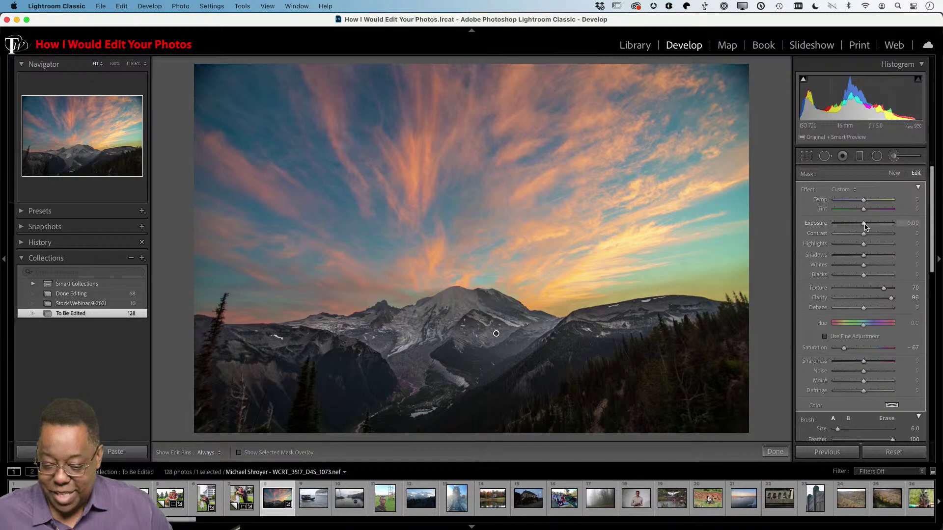
left_click_drag(864, 227, 860, 228)
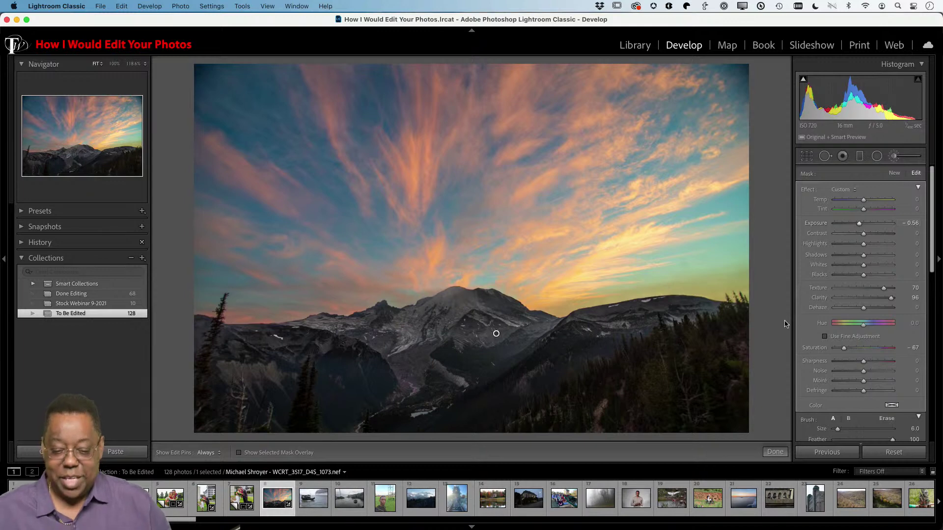
key("backslash")
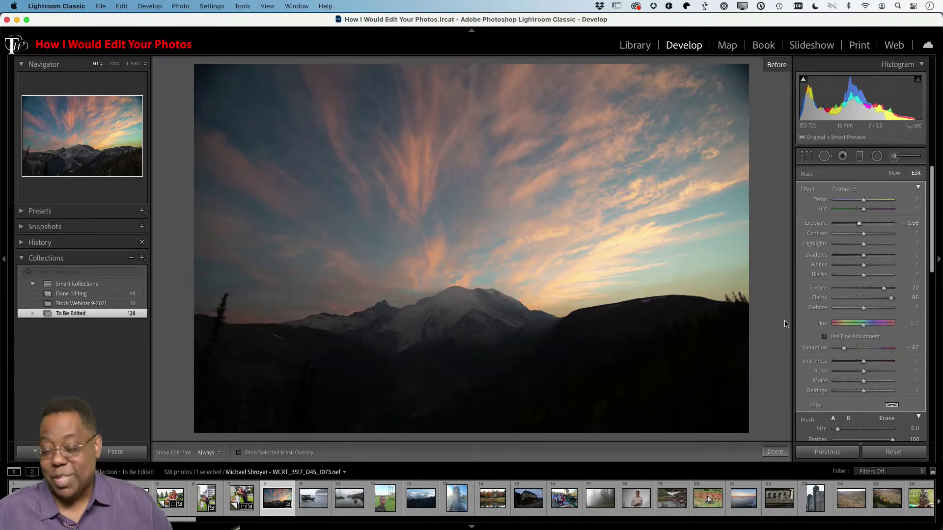
key("backslash")
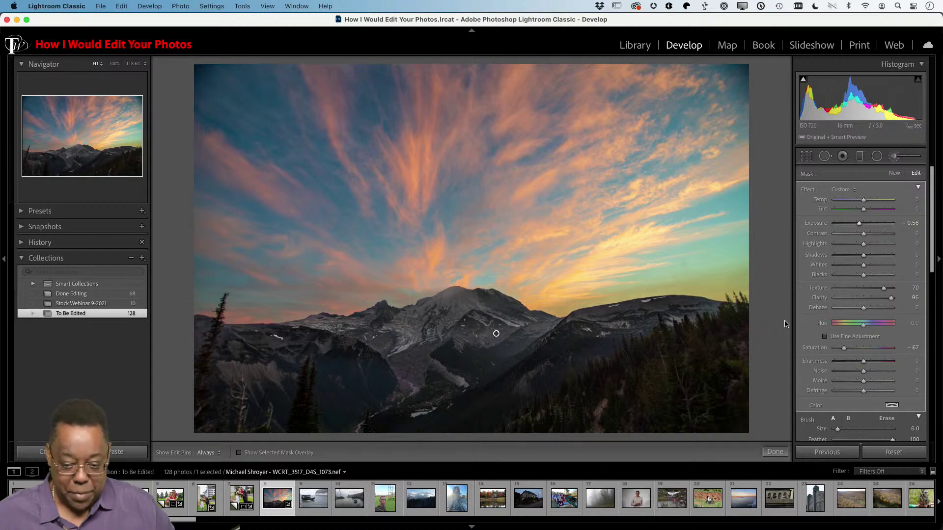
Step: Open the edited mountain sunset photo in Photoshop and select both dark upper corners of the sky with the Patch tool
key("backslash")
key("g")
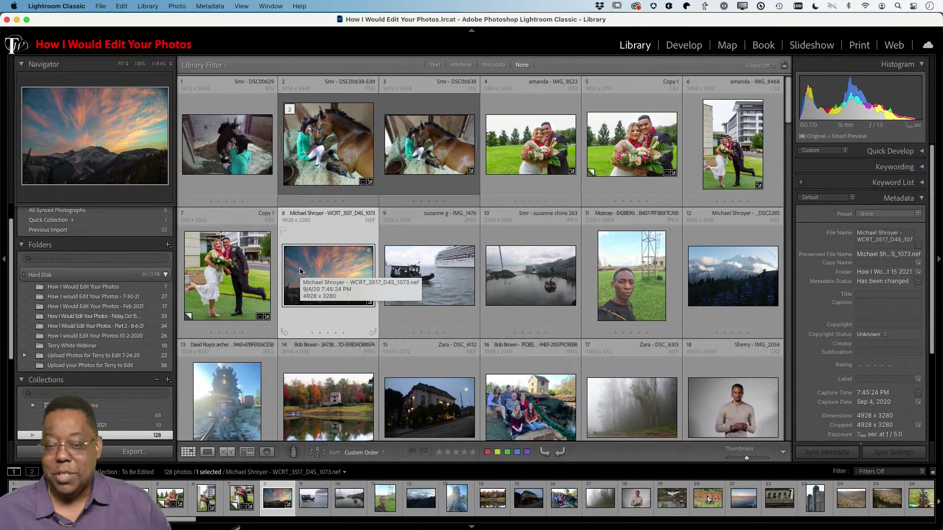
key("super+e")
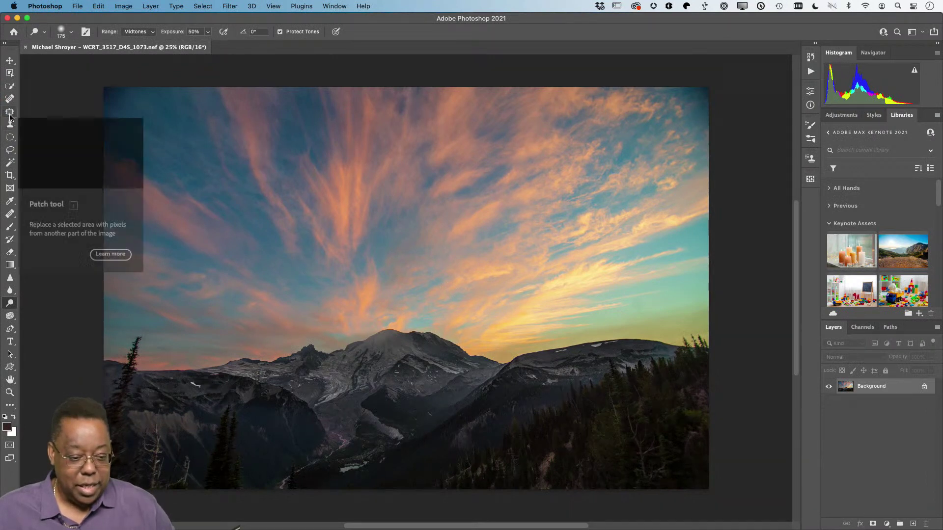
left_click(10, 114)
mouse_move(136, 103)
left_mouse_down()
mouse_move(128, 80)
mouse_move(101, 79)
mouse_move(84, 103)
mouse_move(87, 142)
mouse_move(101, 146)
mouse_move(142, 108)
left_mouse_up()
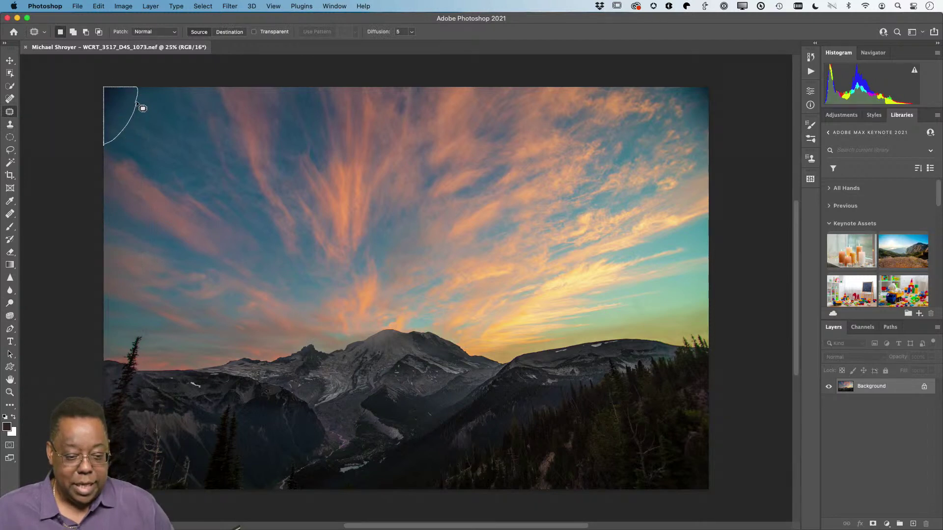
mouse_move(697, 85)
left_mouse_down()
mouse_move(670, 75)
mouse_move(662, 83)
mouse_move(662, 99)
mouse_move(695, 130)
mouse_move(714, 123)
mouse_move(722, 97)
mouse_move(697, 77)
left_mouse_up()
Step: Fill the selected sky corners using Content-Aware with Color Adaptation at 100% opacity, and clear the selection
key("shift+BackSpace")
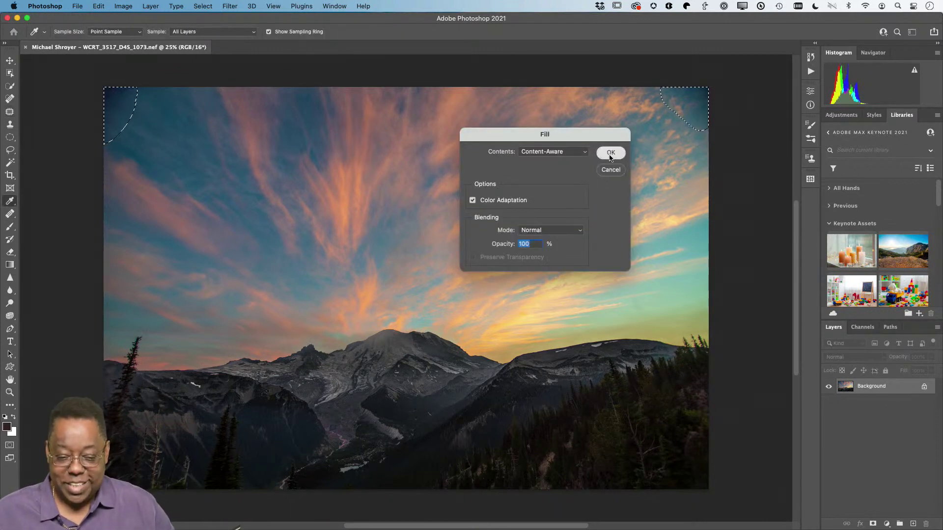
left_click(610, 152)
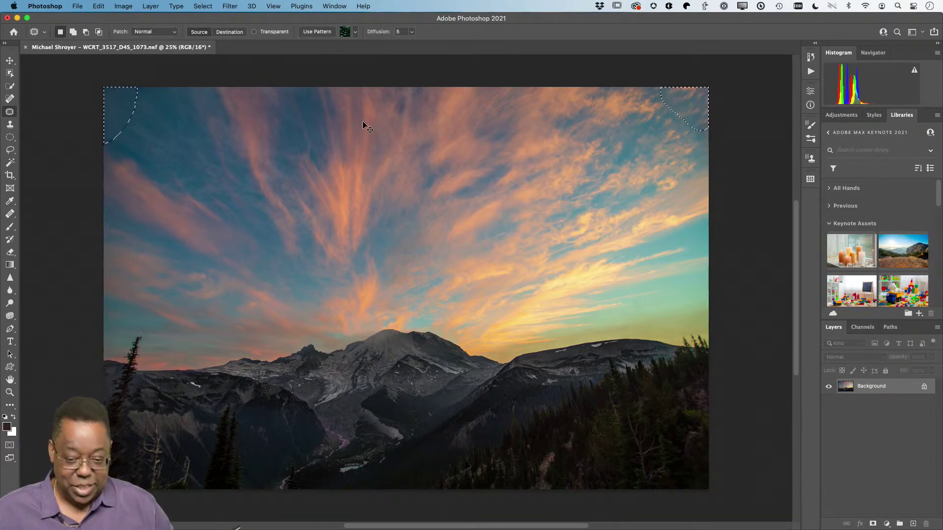
key("super+d")
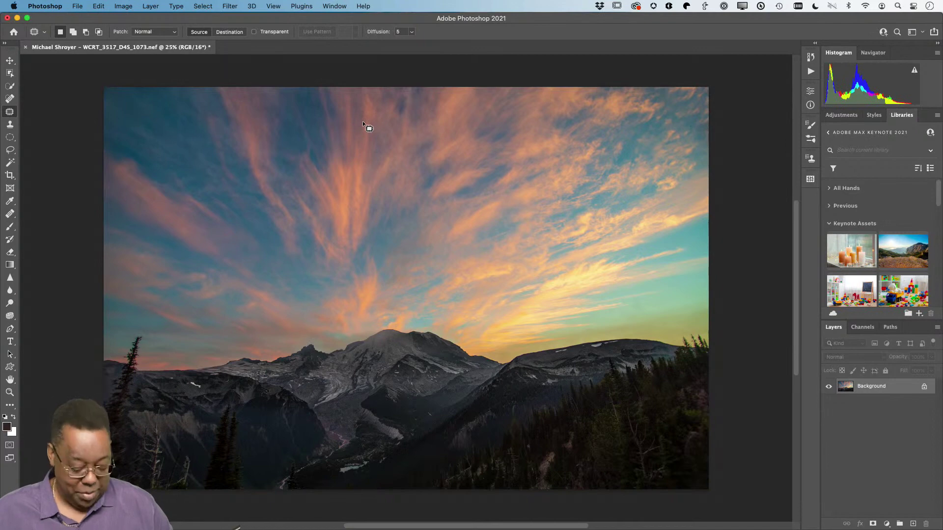
Step: Save and close the retouched sunset photo, and switch back to Lightroom Classic
key("super+s")
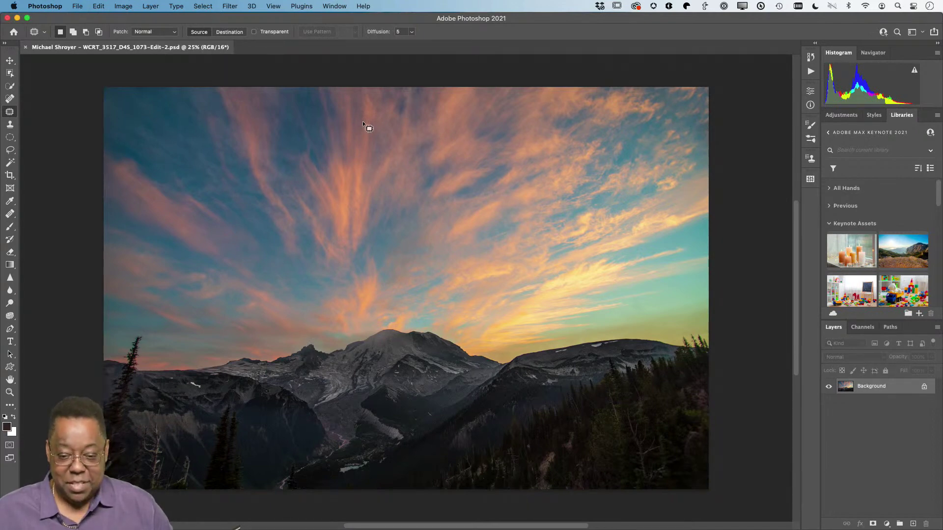
key("super+w")
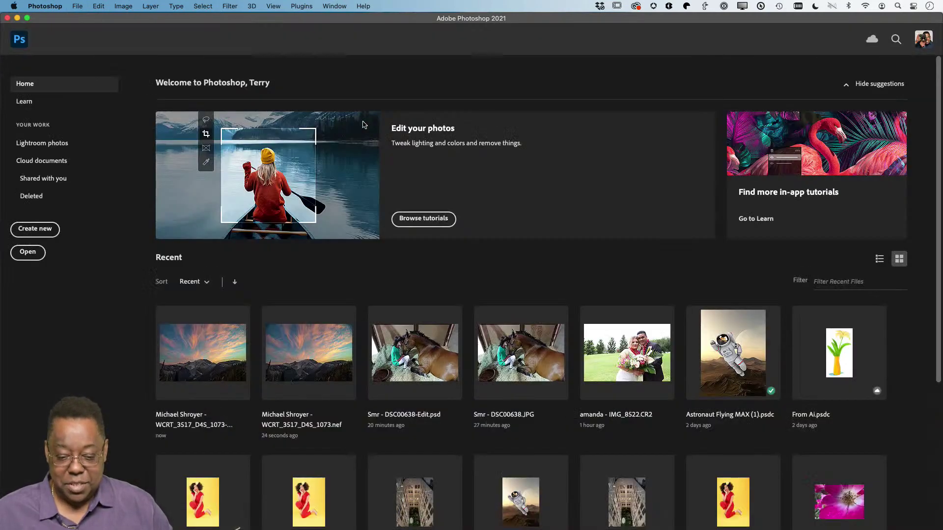
key("super+Tab")
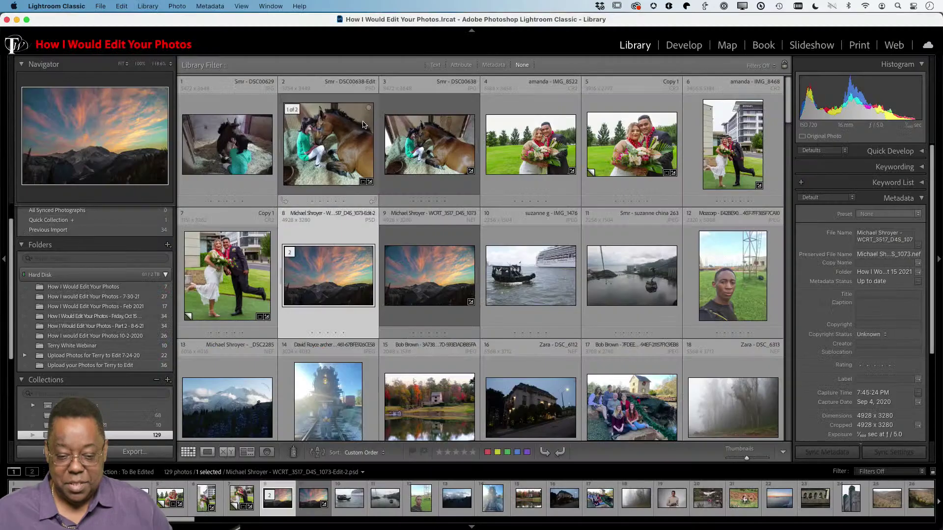
Step: Create a virtual copy of the edited raw sunset photo and reset all of the copy's Develop settings
left_click(435, 289)
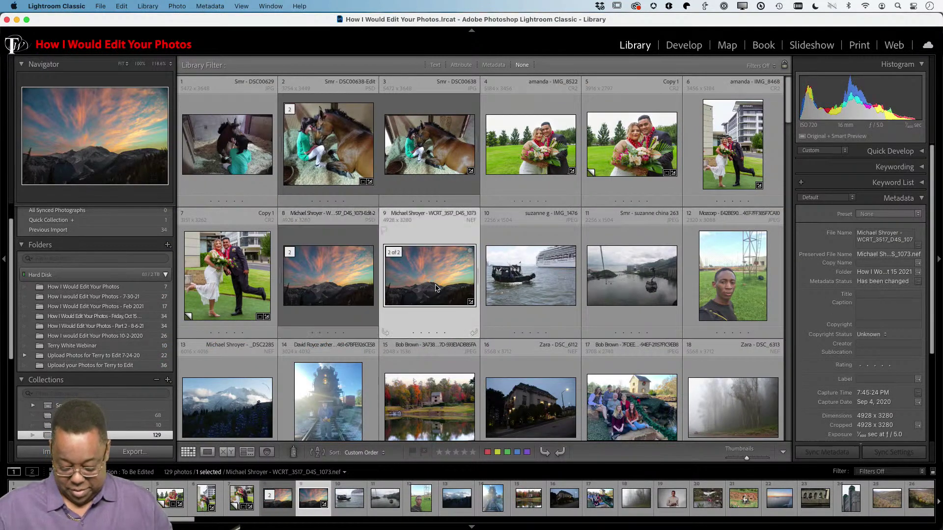
key("super+e")
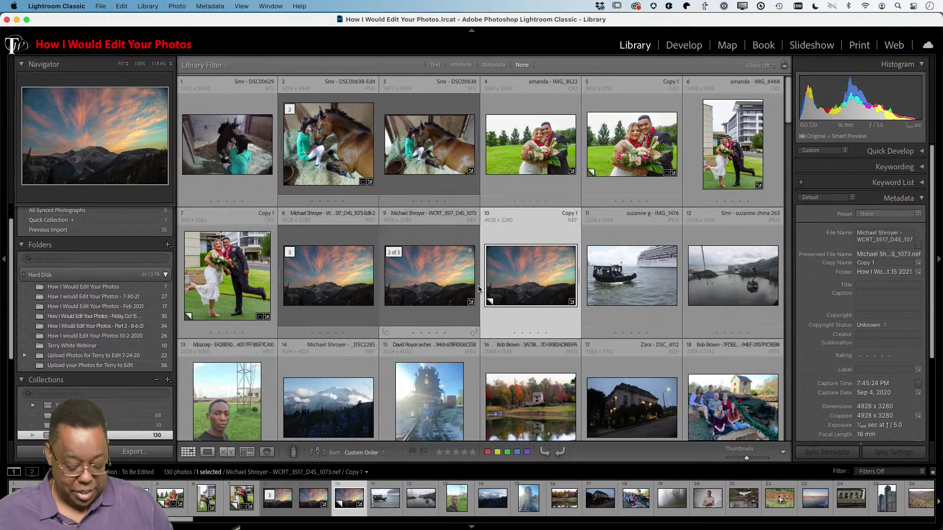
key("d")
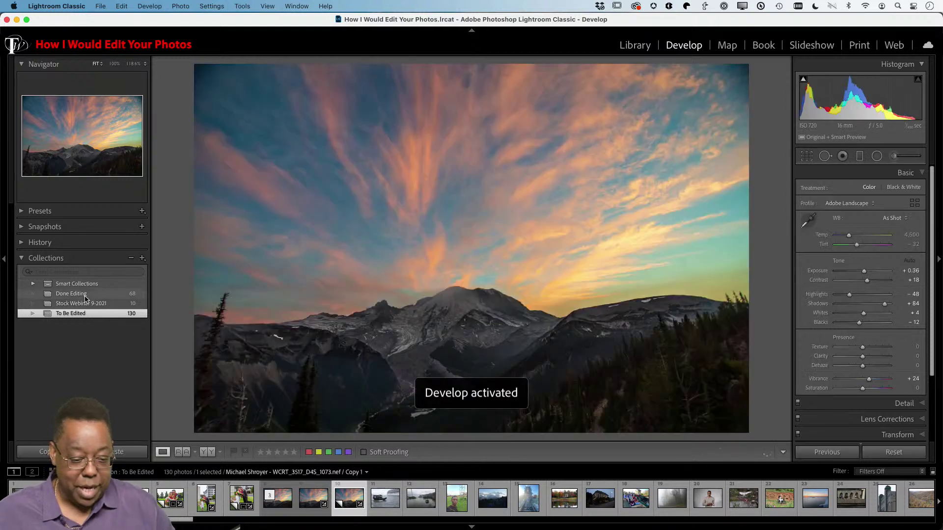
left_click(26, 244)
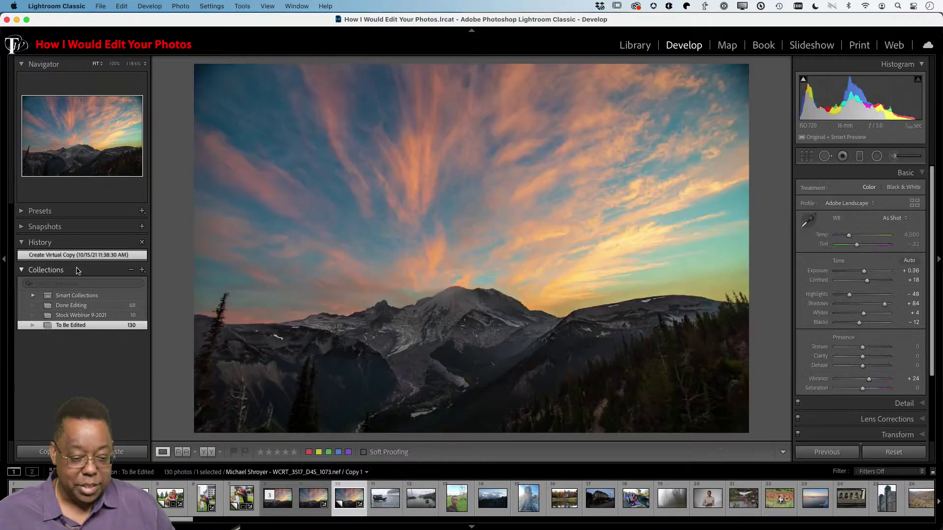
left_click(37, 245)
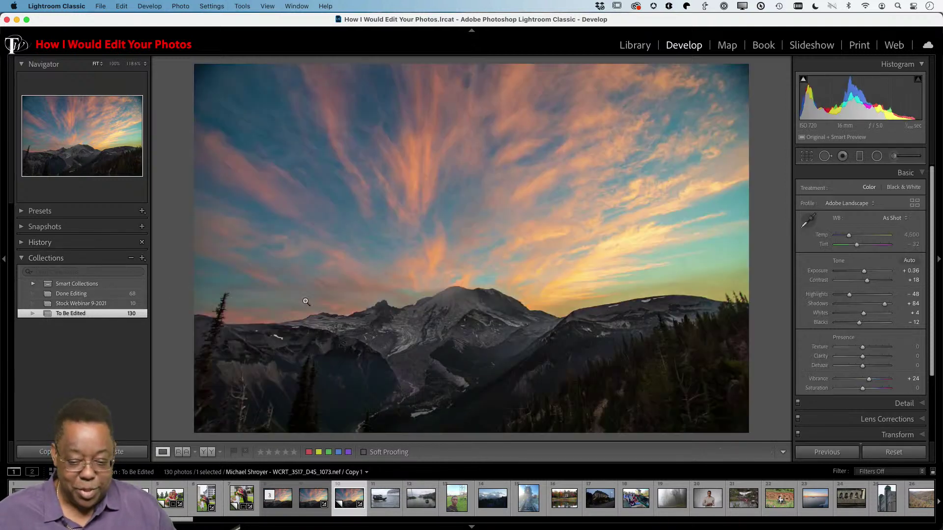
left_click(901, 454)
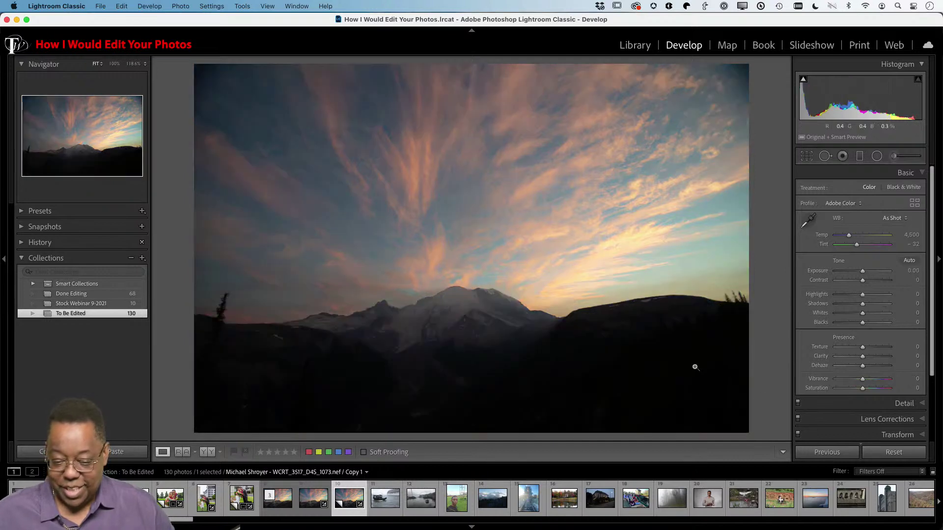
Step: Compare the retouched sunset photo with the reset virtual copy at full screen, and return to the photo grid
key("g")
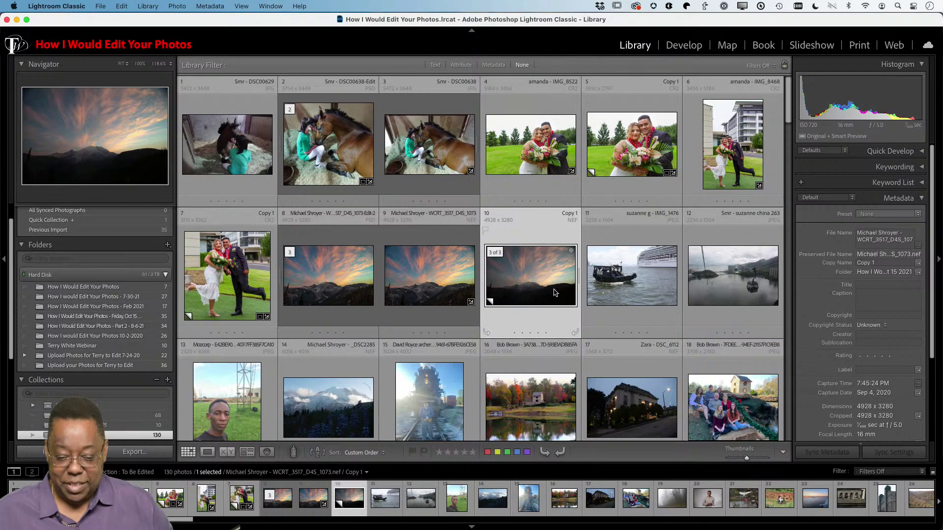
double_click(550, 287)
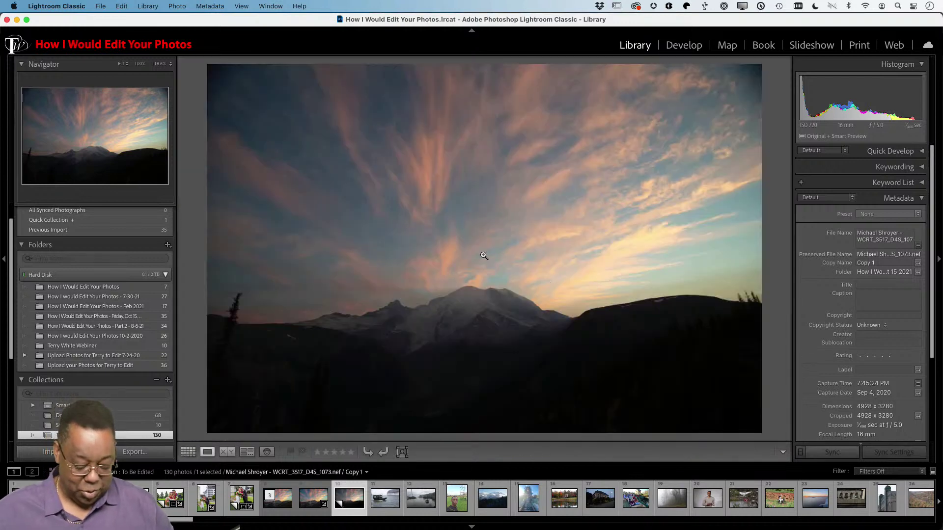
key("f")
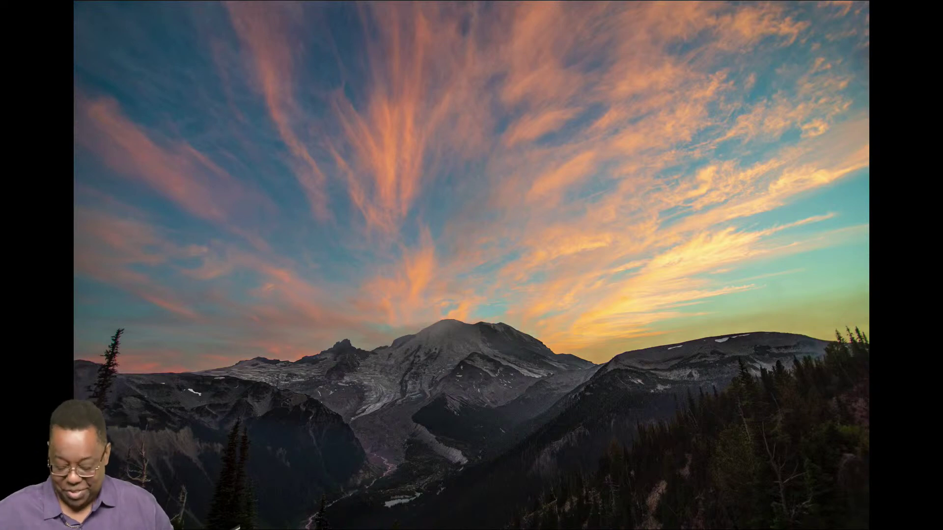
key("backslash")
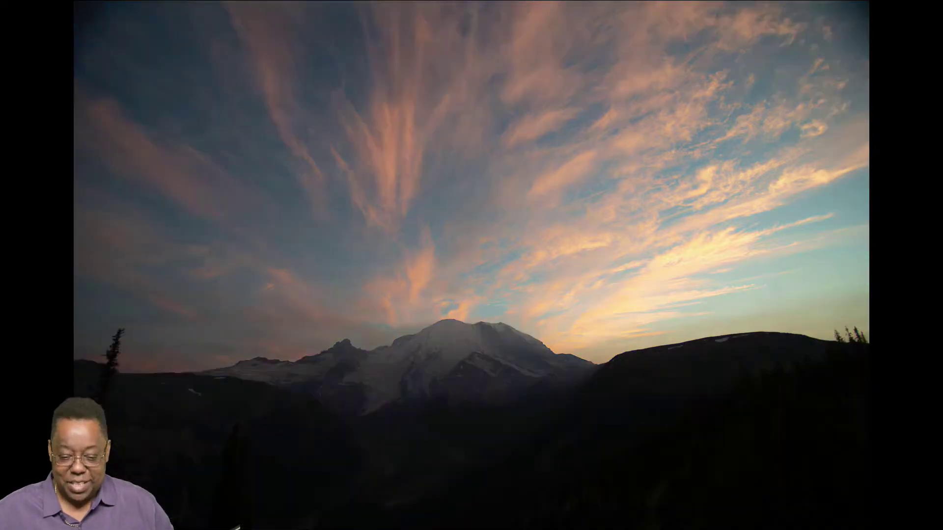
key("backslash")
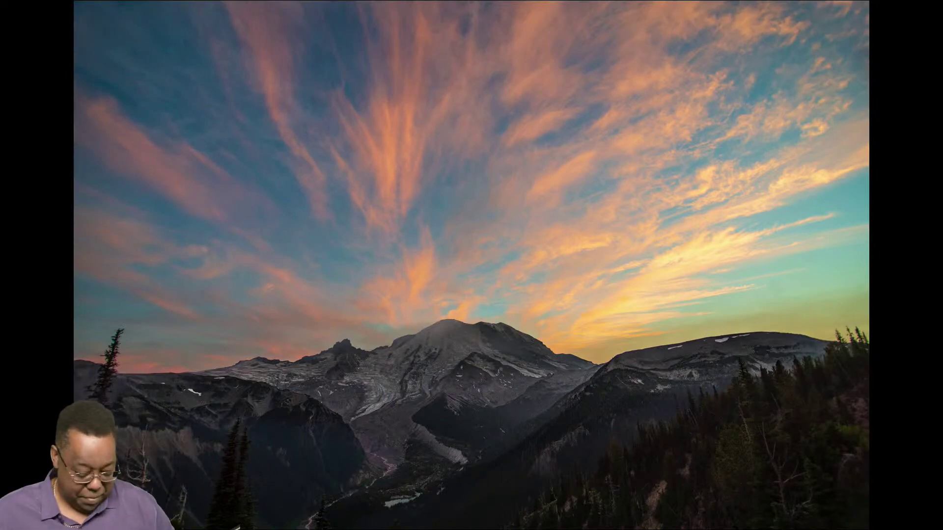
key("Escape")
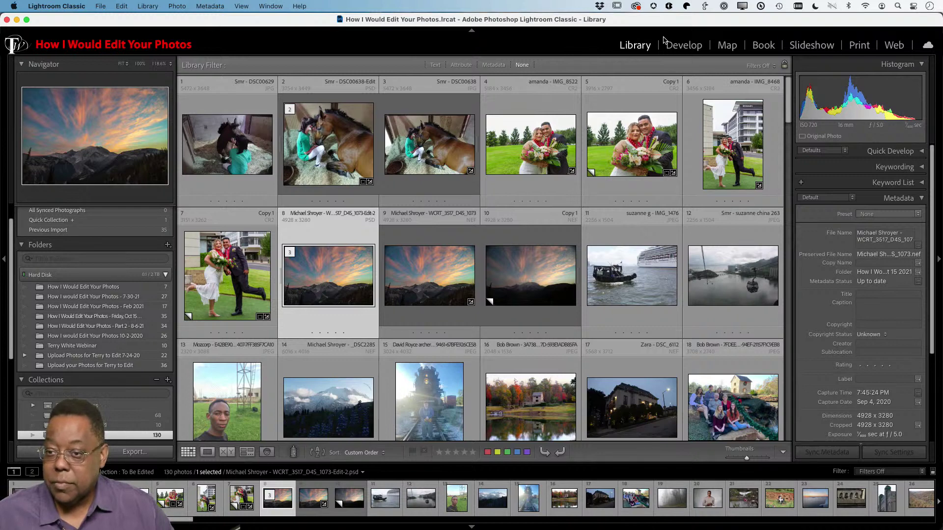
Step: Open the photo of the small boat and cruise ship in the Develop module and check its profile choices
left_click(639, 293)
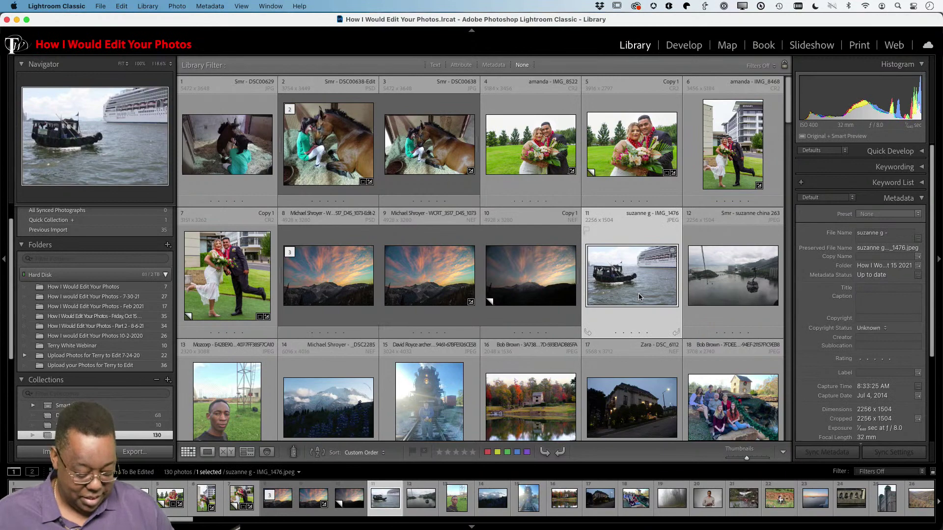
key("d")
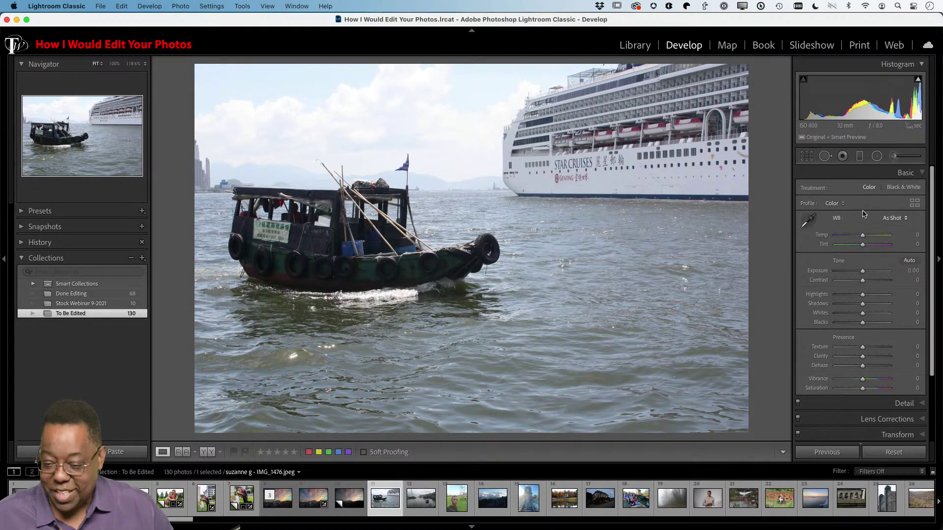
left_click(829, 204)
left_click(835, 204)
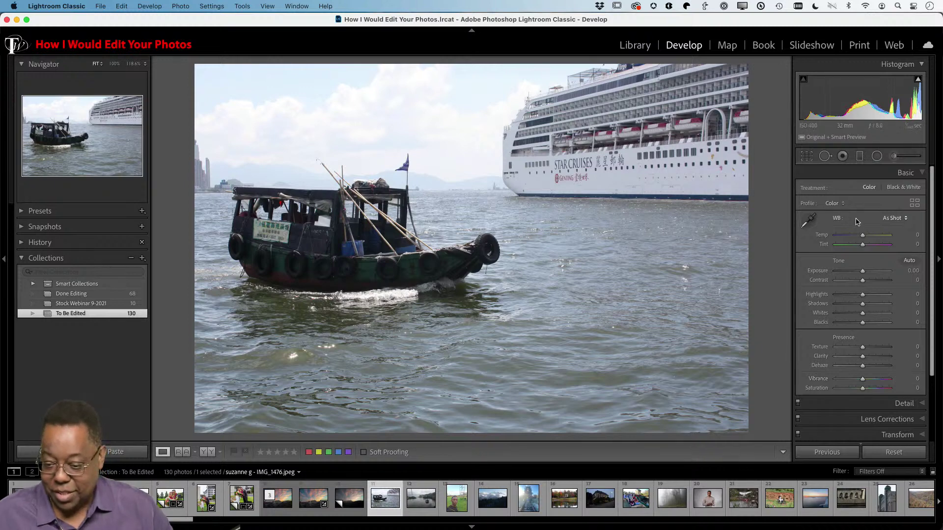
Step: Straighten the boat photo along the distant waterline, rotating it by 0.03, and finish the crop
left_click(807, 156)
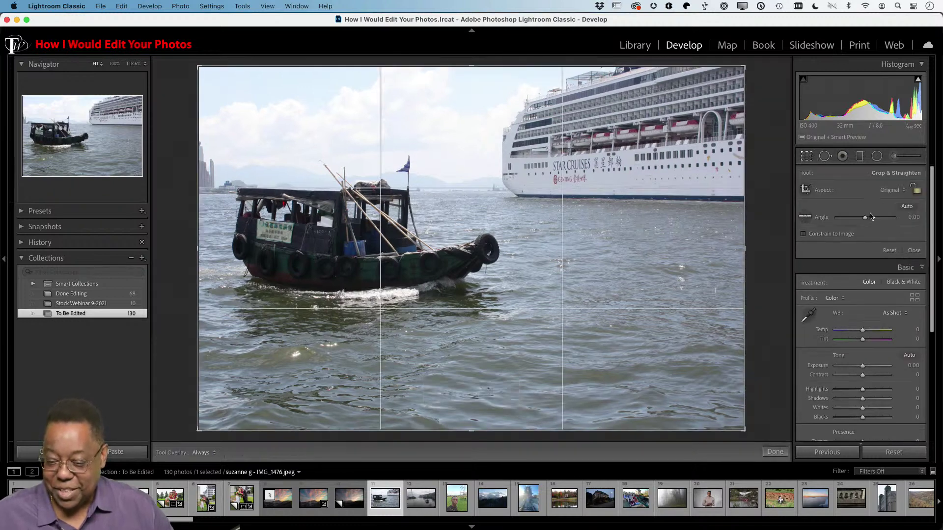
left_click(805, 218)
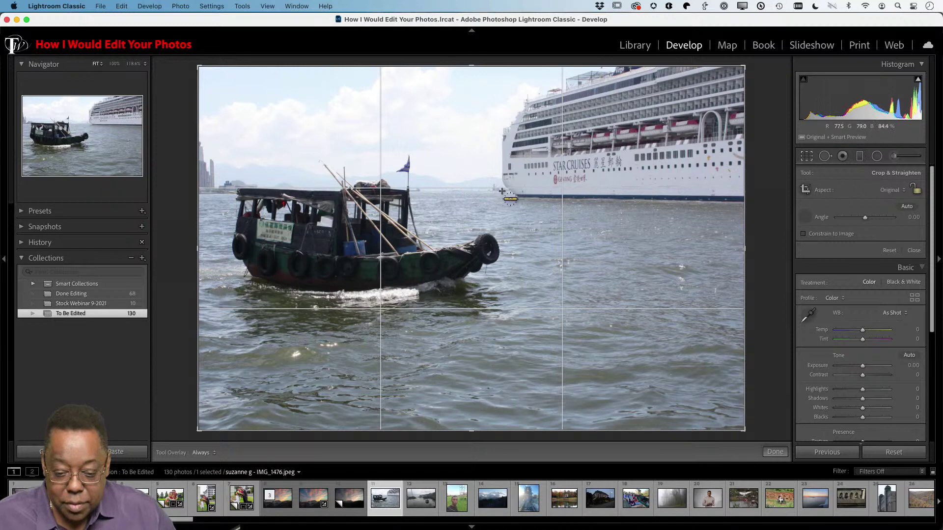
left_click_drag(504, 191, 208, 191)
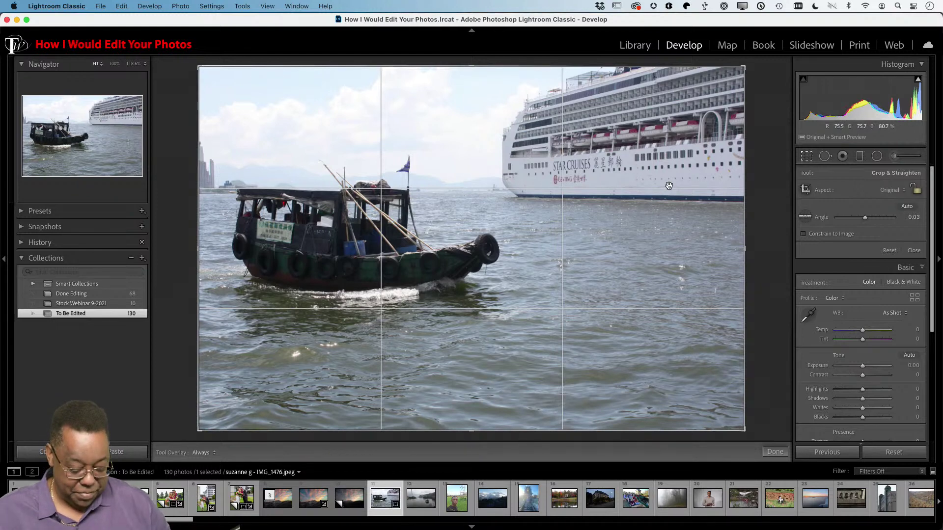
key("g")
key("d")
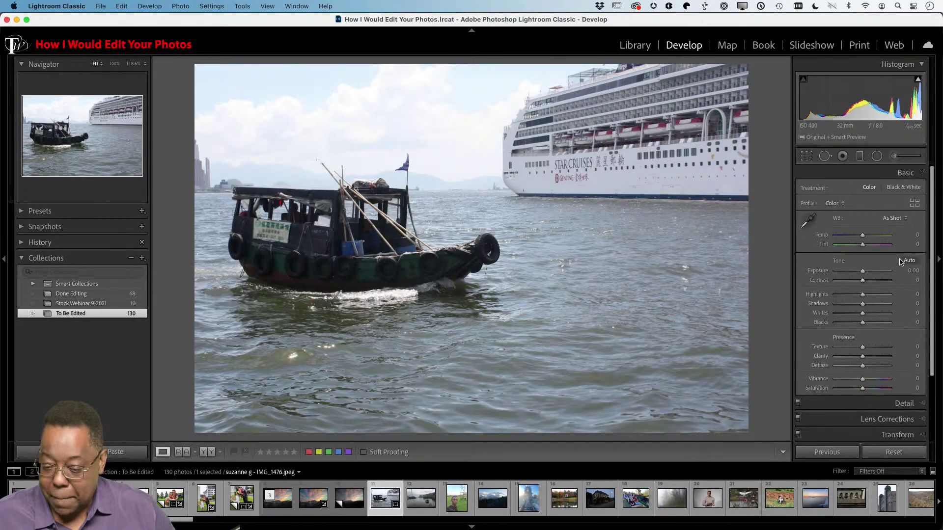
Step: Apply Auto tone to the boat photo, set Dehaze to +48, and compare it with the unedited version
left_click(901, 261)
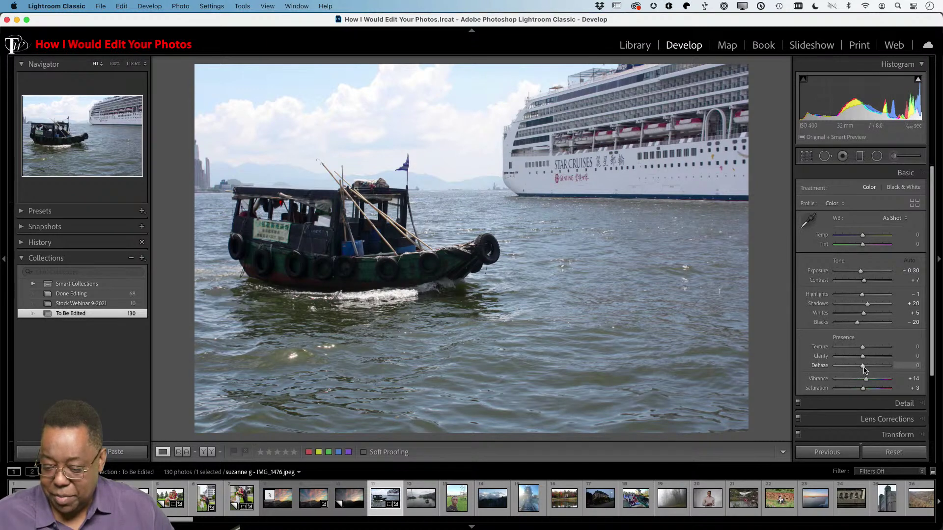
left_click_drag(863, 367, 878, 368)
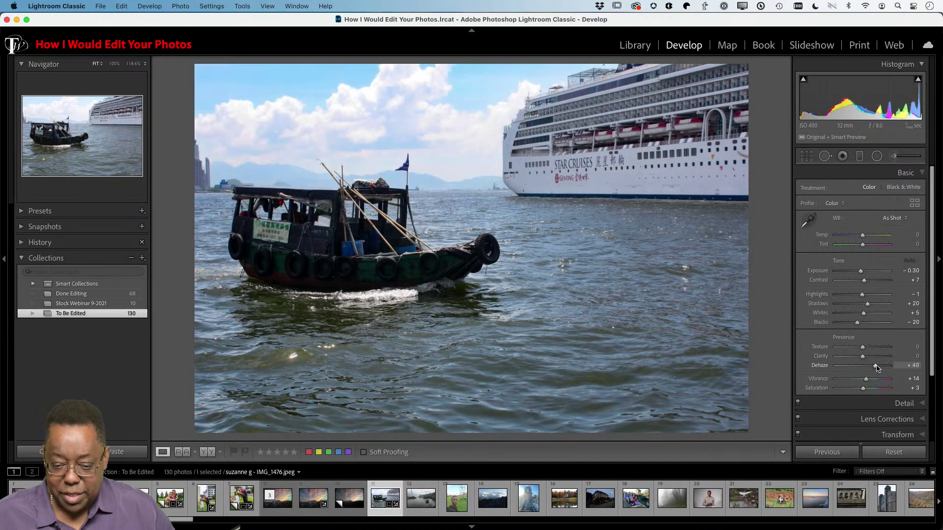
key("backslash")
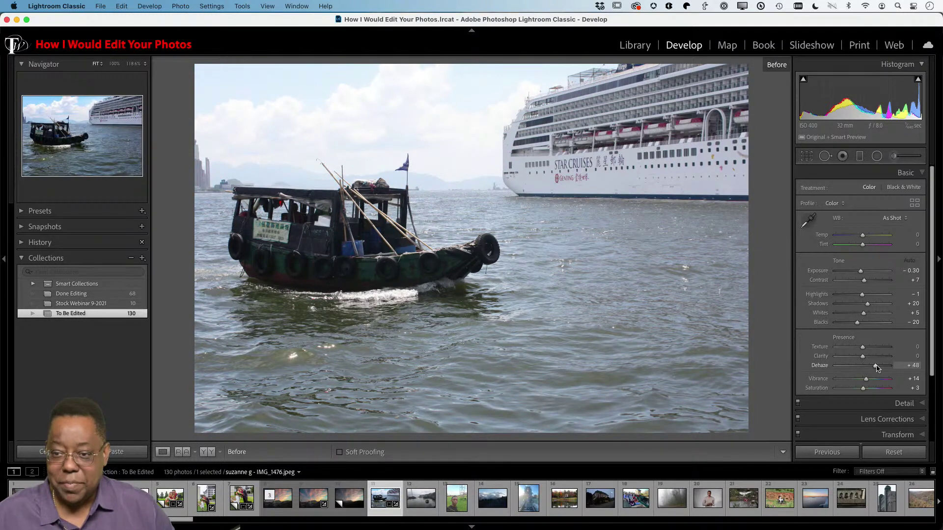
key("backslash")
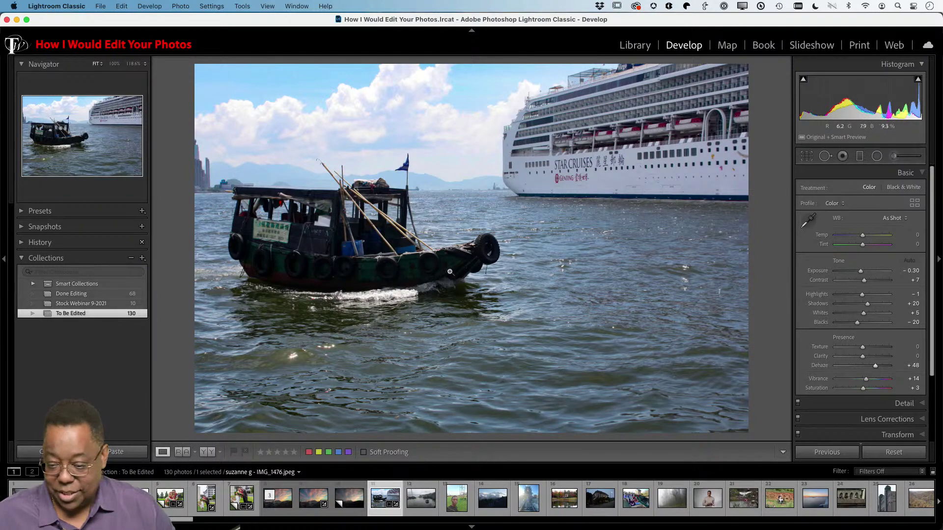
Step: Try the boat photo's Shadows at +28, and reset Shadows to 0
left_click_drag(866, 309, 871, 307)
mouse_move(876, 306)
left_mouse_down()
mouse_move(891, 307)
mouse_move(872, 308)
left_mouse_up()
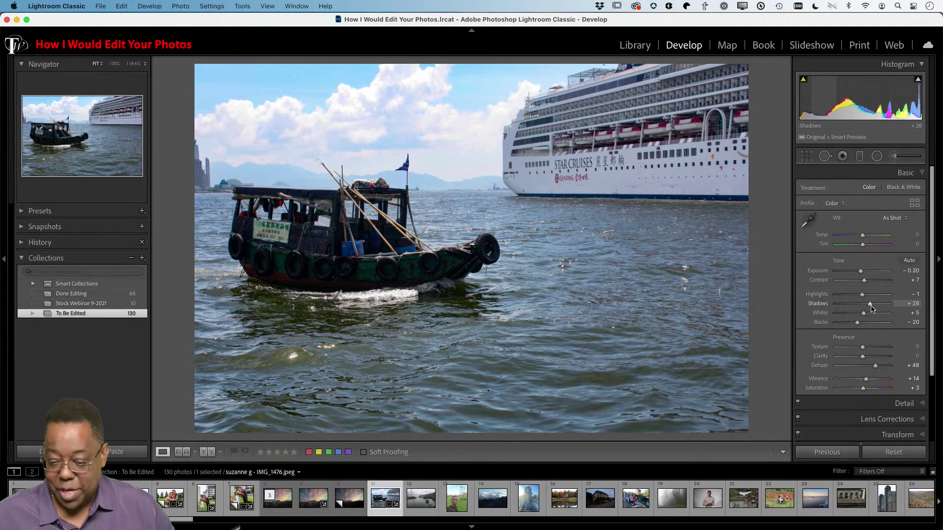
double_click(870, 305)
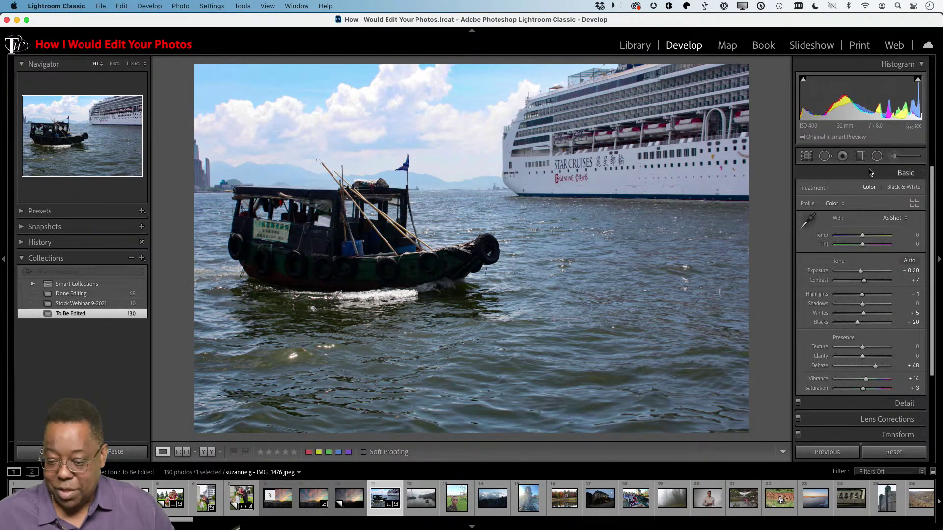
Step: Brush a Shadows adjustment of 25 over the small boat's hull and cabin with the Adjustment Brush
left_click(896, 157)
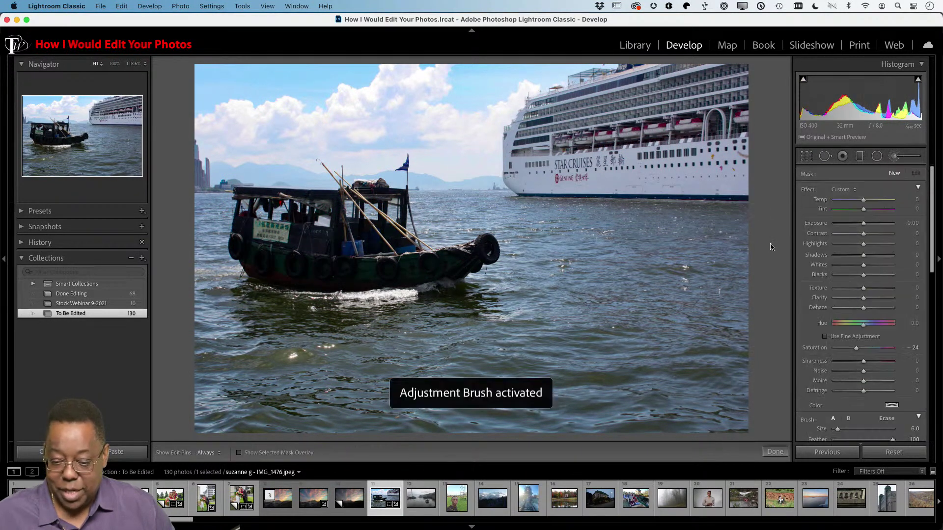
left_click(848, 191)
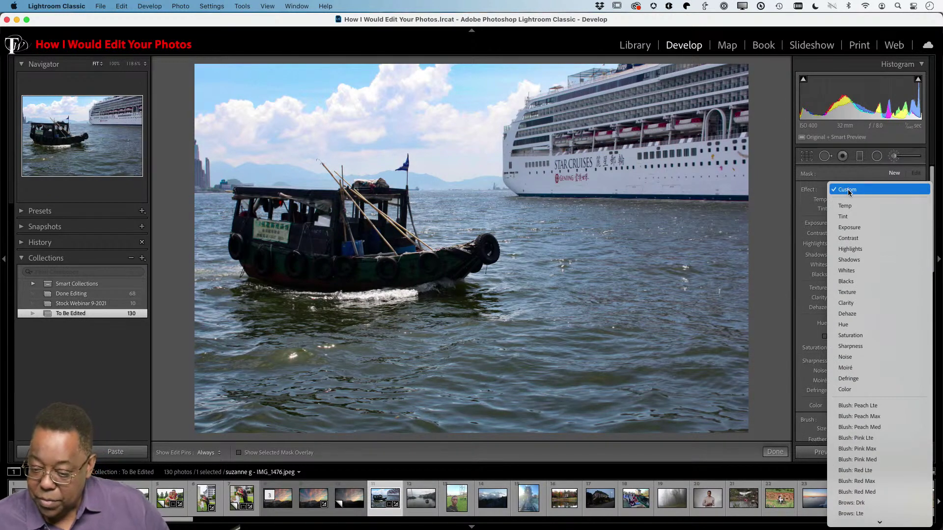
left_click(858, 260)
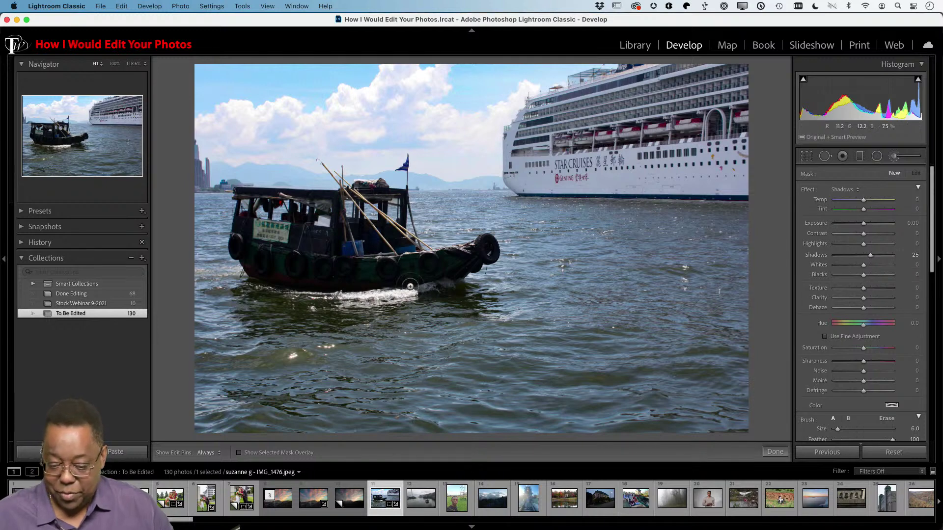
key("h")
mouse_move(455, 264)
left_mouse_down()
mouse_move(259, 271)
mouse_move(249, 259)
mouse_move(273, 267)
mouse_move(294, 253)
mouse_move(286, 227)
mouse_move(272, 241)
mouse_move(252, 227)
mouse_move(241, 235)
mouse_move(252, 247)
mouse_move(302, 234)
mouse_move(301, 205)
mouse_move(341, 244)
mouse_move(386, 250)
mouse_move(397, 234)
mouse_move(339, 266)
mouse_move(269, 274)
mouse_move(415, 279)
mouse_move(489, 247)
mouse_move(406, 267)
mouse_move(303, 270)
left_mouse_up()
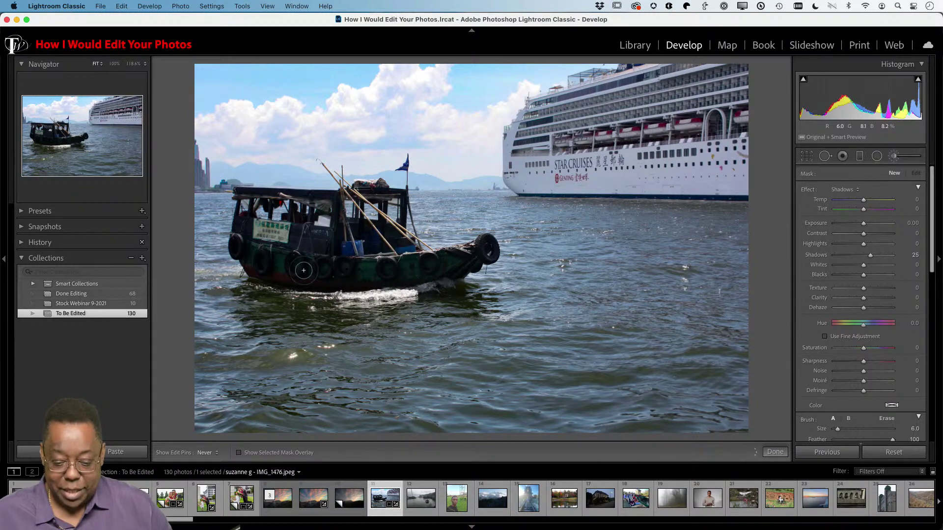
Step: Check the boat mask's coverage with the mask overlay, and raise the mask's Shadows to 97
left_click(239, 453)
key("h")
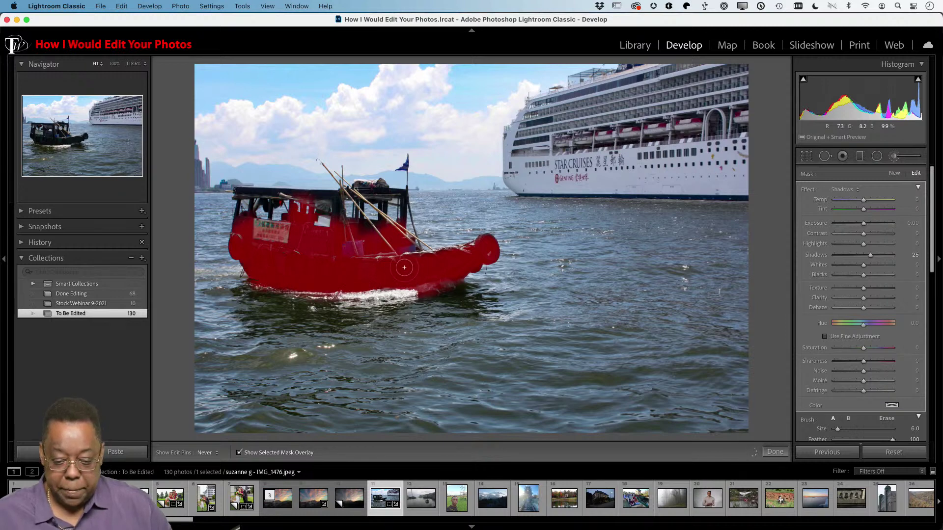
key("h")
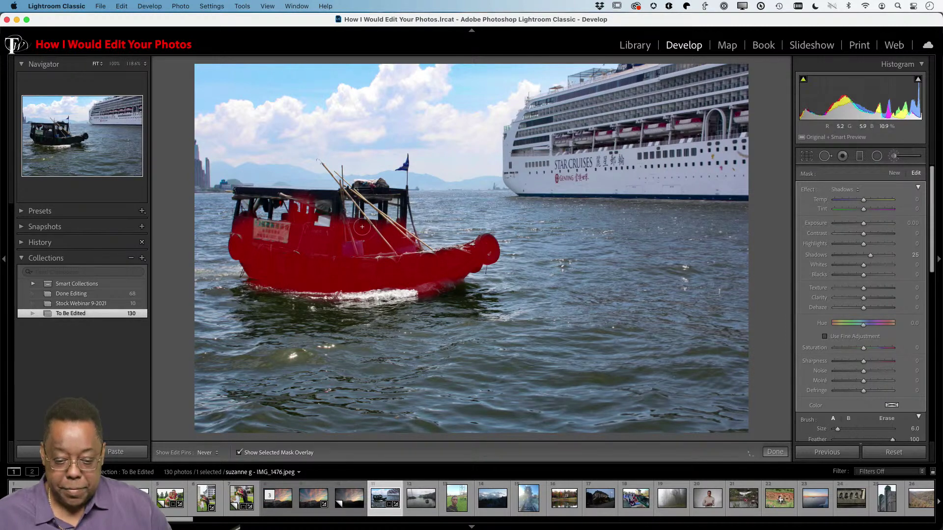
left_click(240, 453)
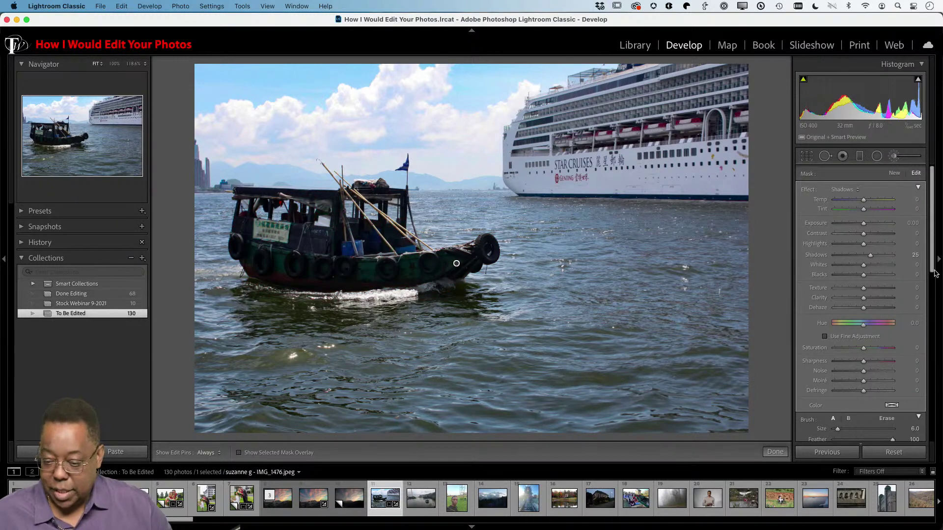
left_click_drag(871, 257, 894, 258)
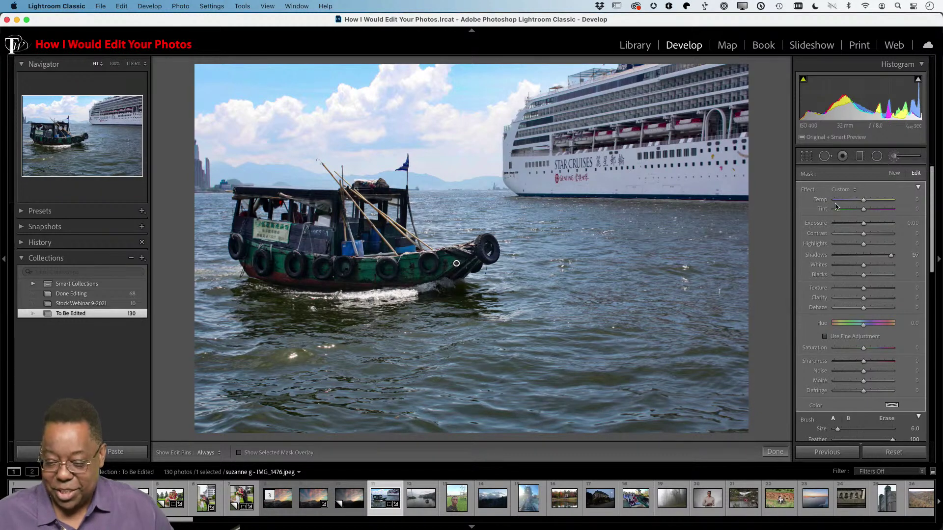
Step: Create a new brush mask at size 26 and paint it over the water around the small boat
left_click(894, 172)
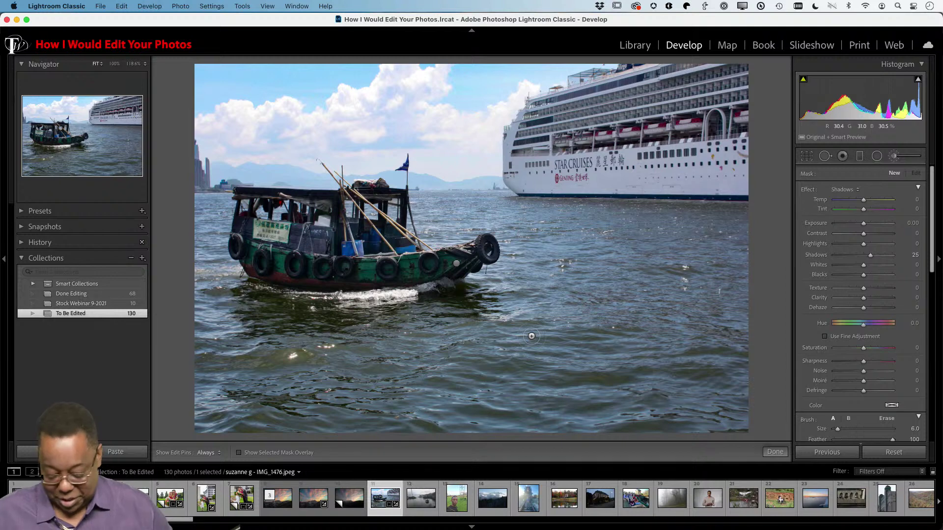
scroll(536, 335, "up", 4)
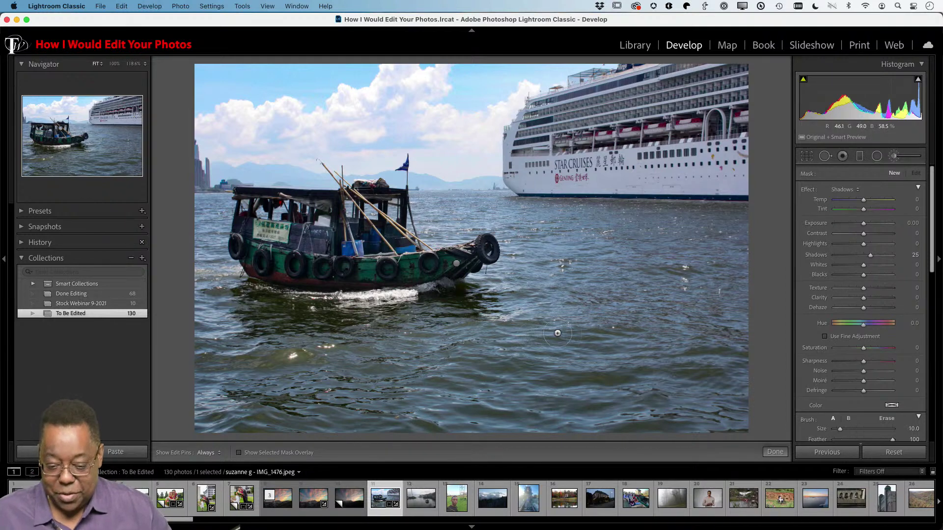
key("h")
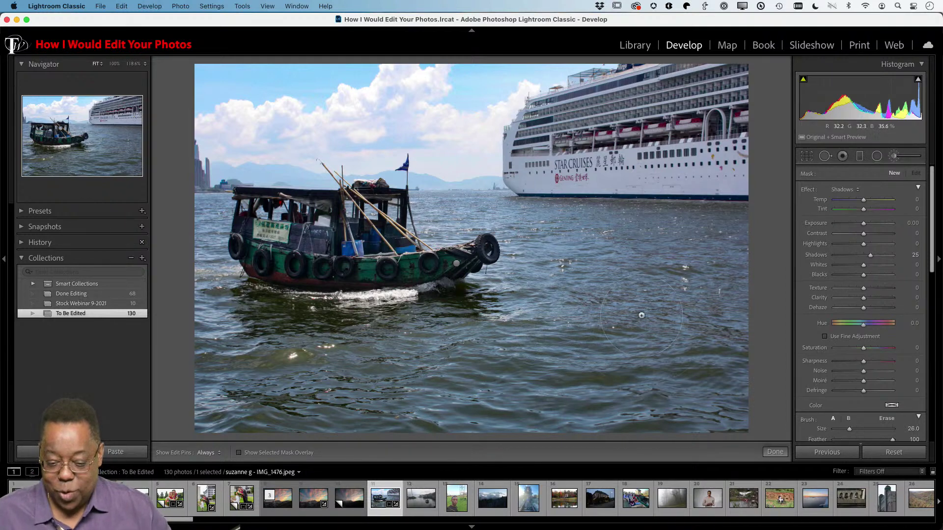
scroll(586, 378, "up", 3)
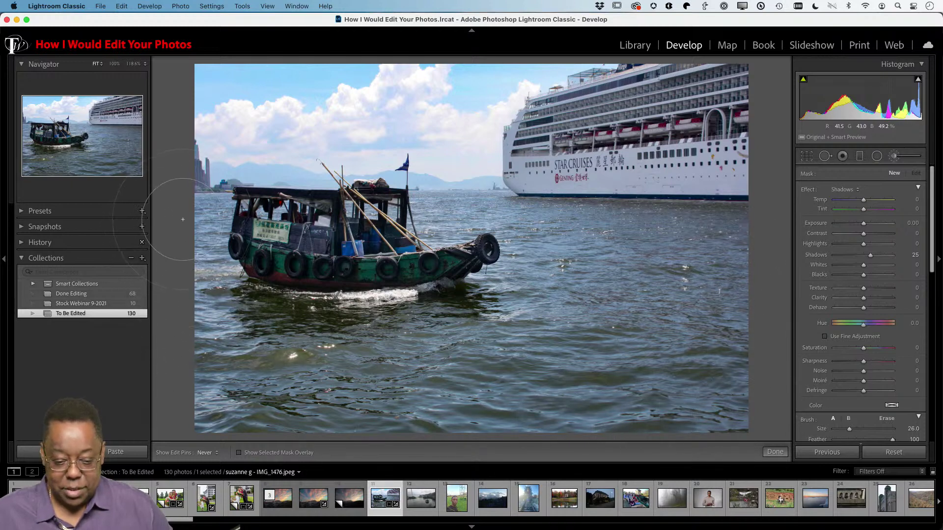
key("h")
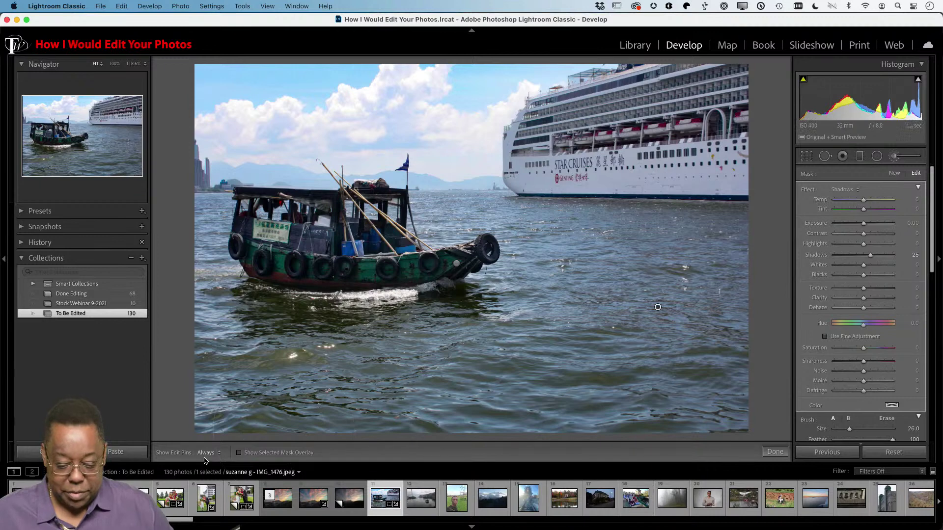
Step: With the mask overlay shown, fill the water mask's gaps beside the boat's bow and along the horizon, using a brush of size 6
left_click(245, 454)
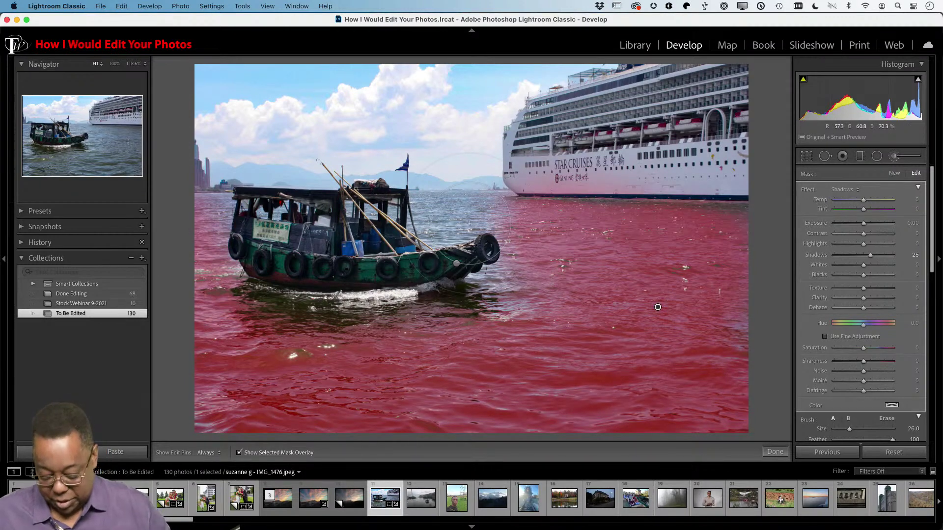
scroll(469, 223, "down", 4)
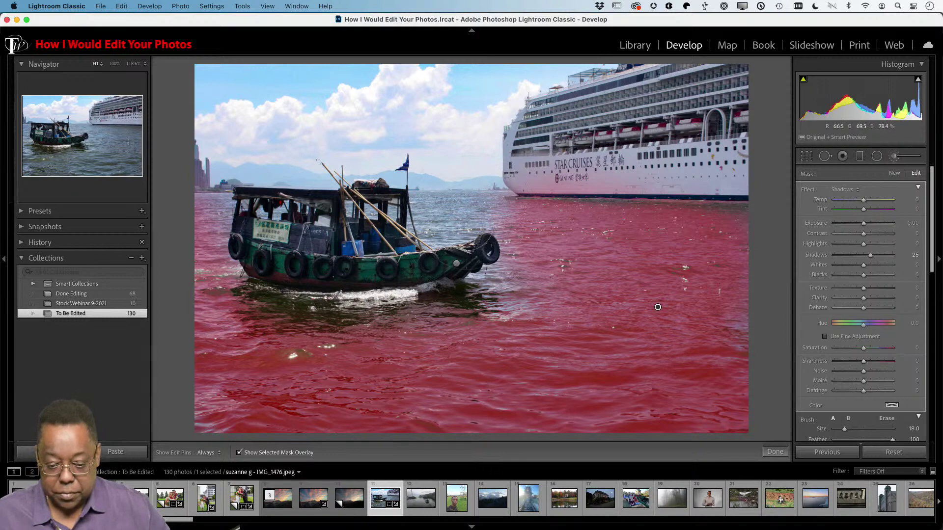
left_click_drag(467, 216, 496, 208)
key("h")
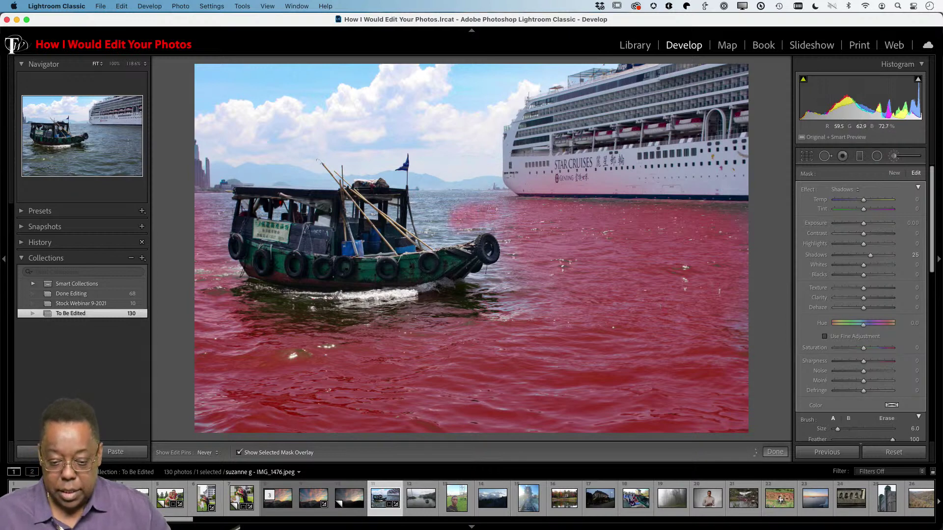
mouse_move(530, 256)
left_mouse_down()
mouse_move(514, 299)
mouse_move(486, 306)
mouse_move(512, 264)
mouse_move(484, 281)
left_mouse_up()
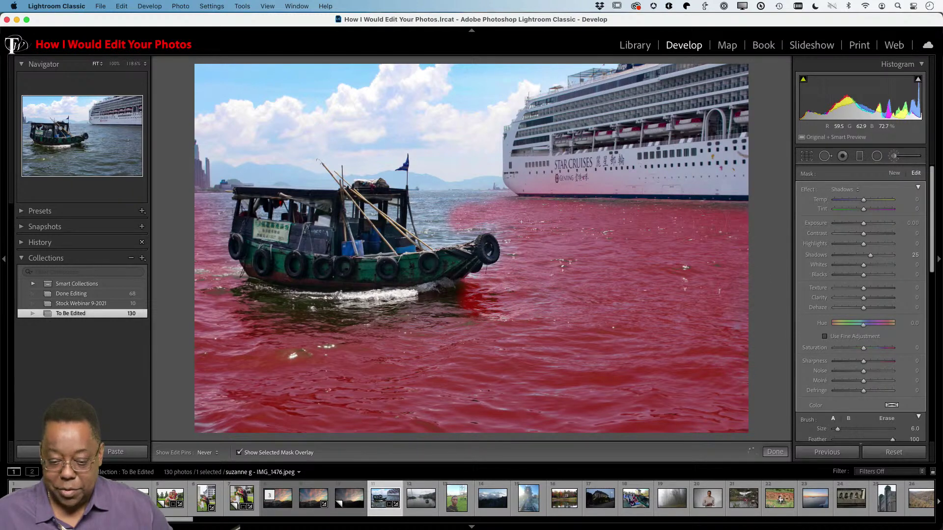
mouse_move(522, 222)
left_mouse_down()
mouse_move(435, 215)
mouse_move(415, 195)
mouse_move(466, 197)
left_mouse_up()
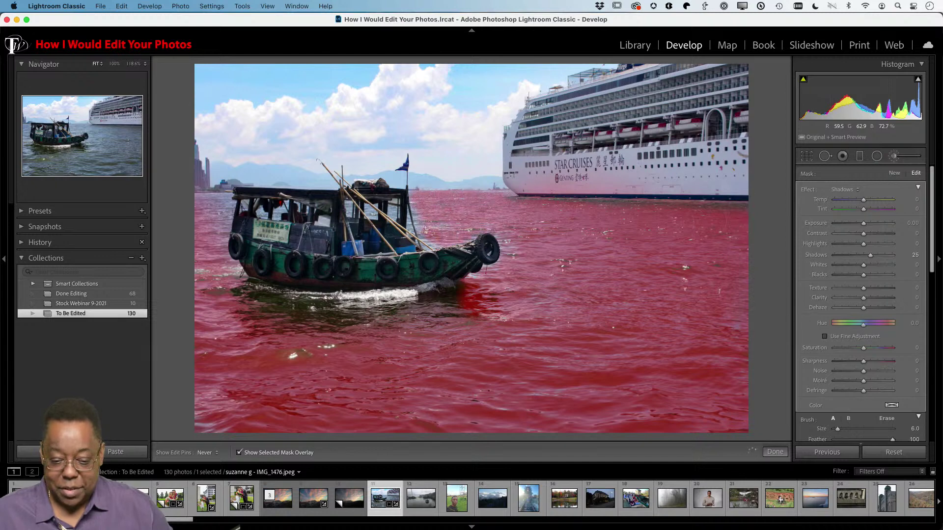
key("h")
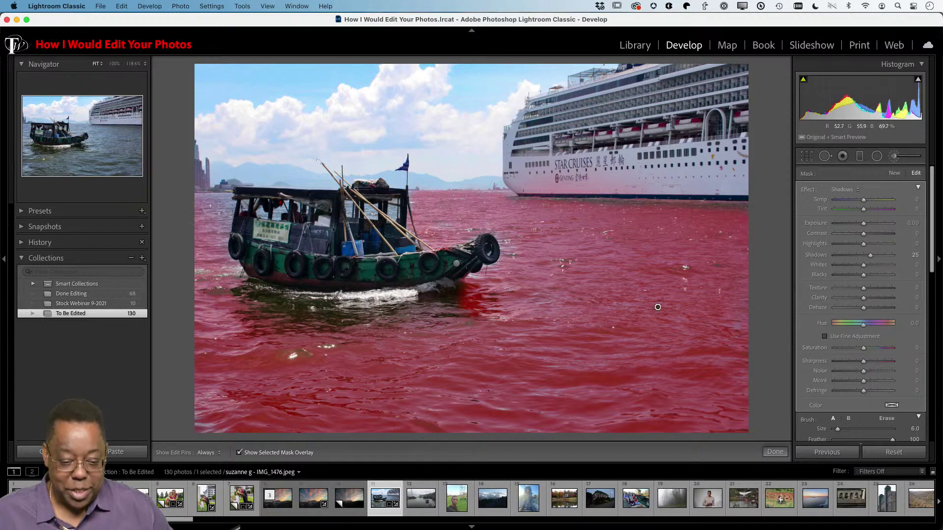
key("h")
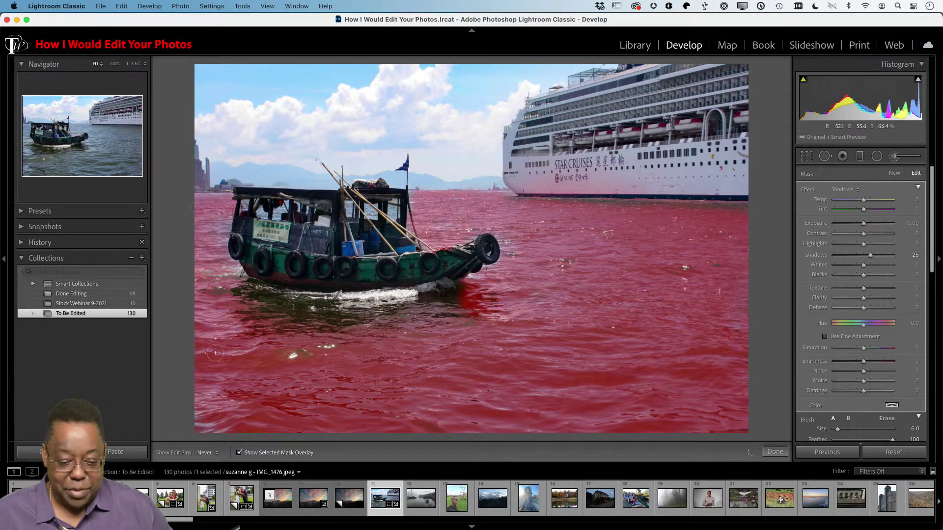
key("h")
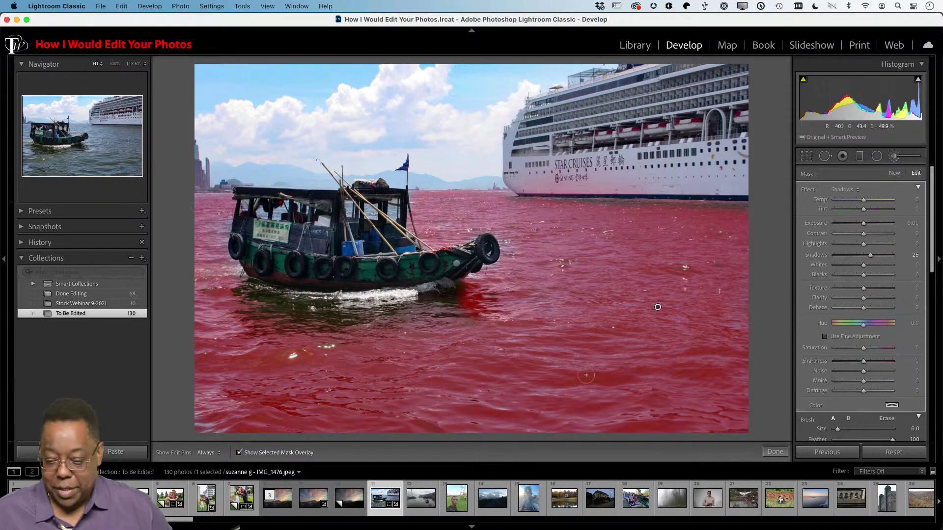
Step: Reset the water mask's Shadows to 0 and, with the mask overlay hidden, cool the water to Temp -14
double_click(872, 258)
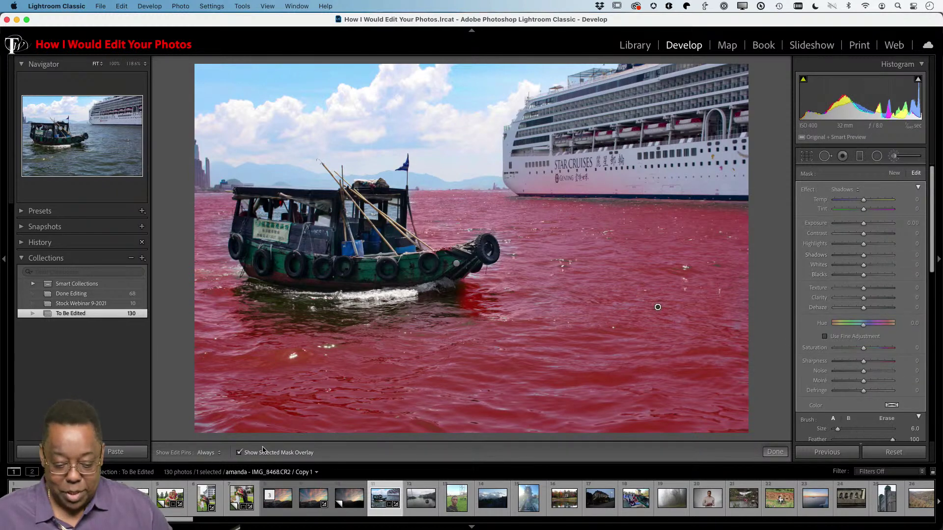
left_click(240, 453)
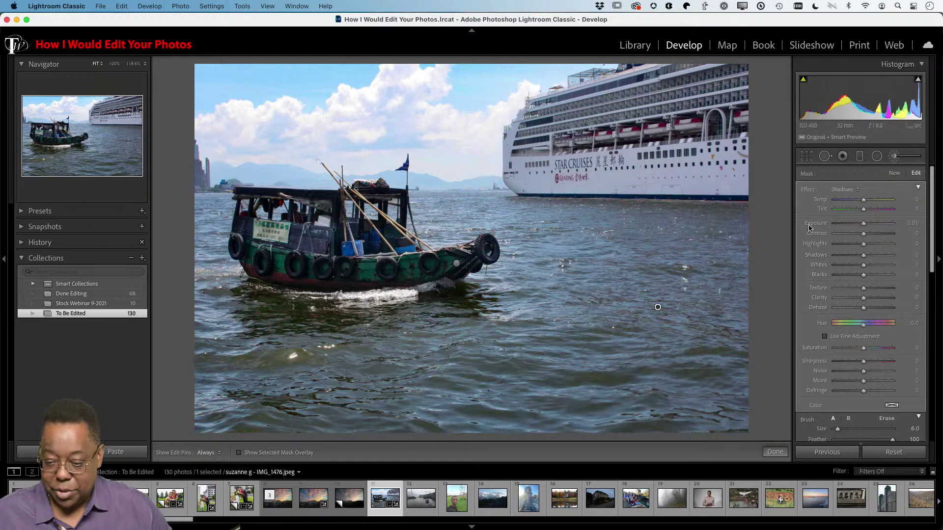
left_click_drag(863, 202, 857, 203)
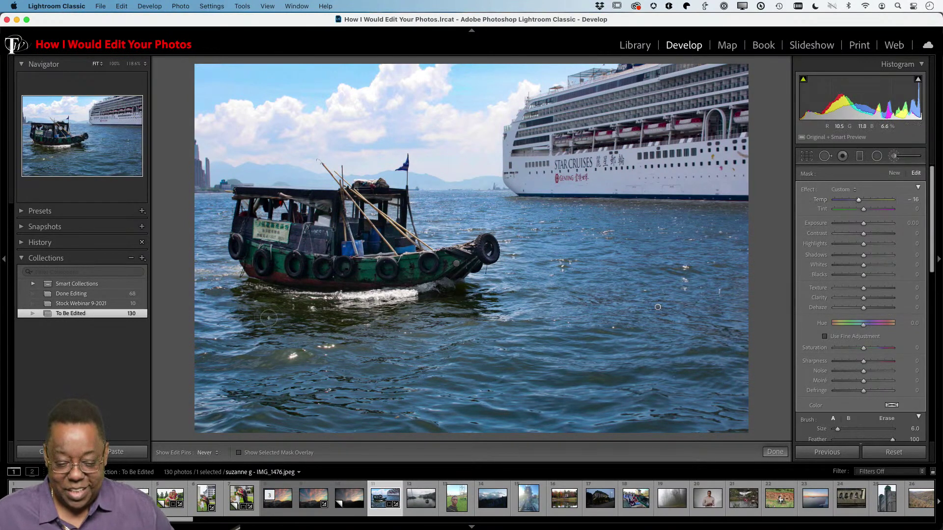
key("h")
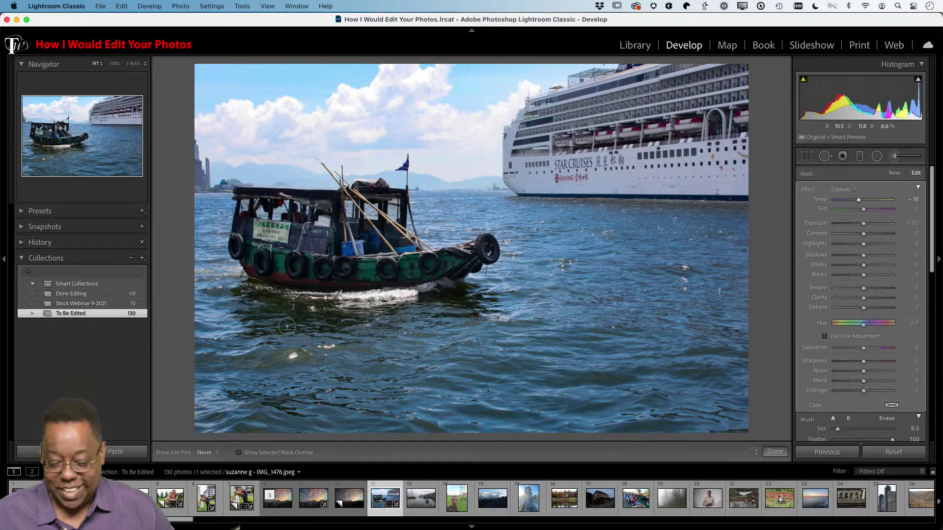
key("h")
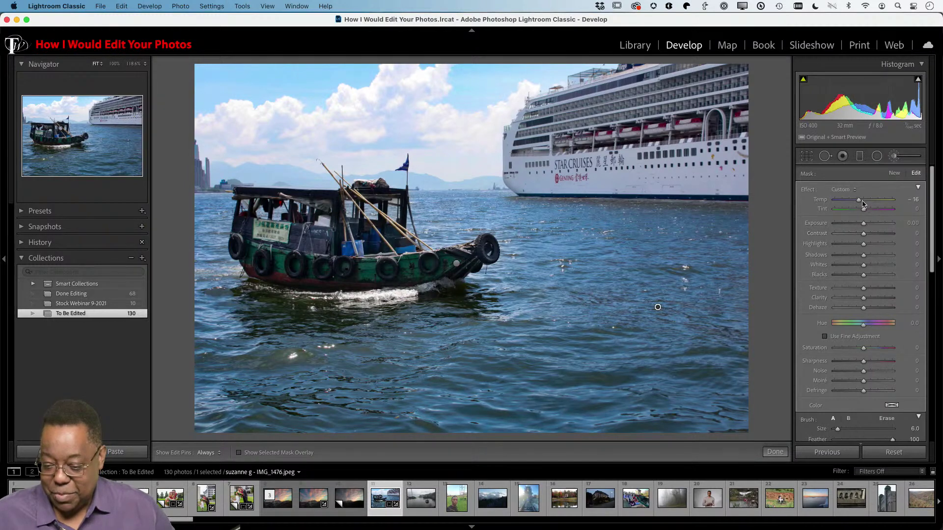
left_click_drag(858, 201, 861, 206)
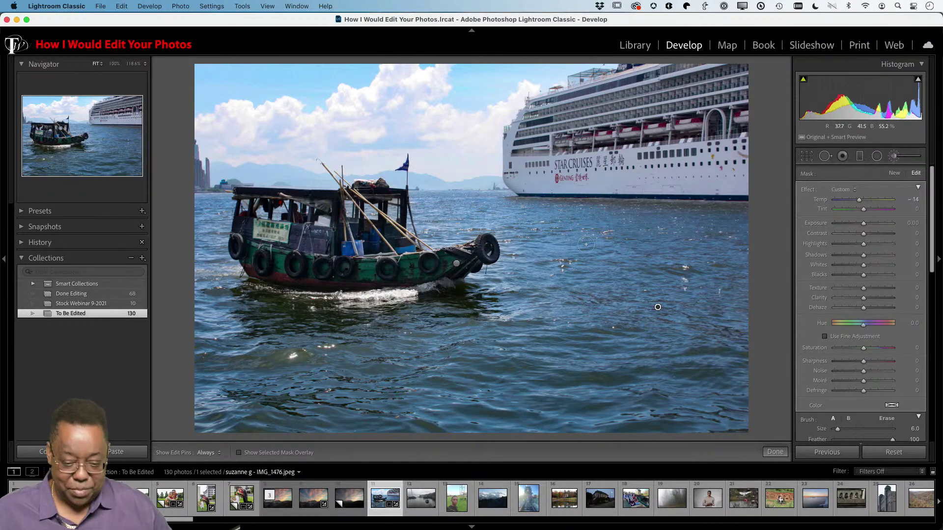
Step: Select the cable car photo in the Library grid and open it in the Develop module
key("g")
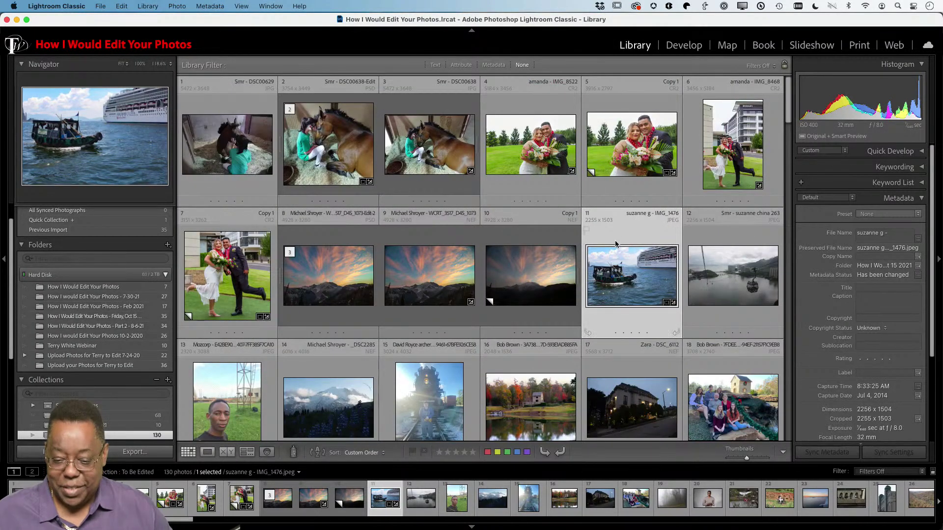
left_click(745, 290)
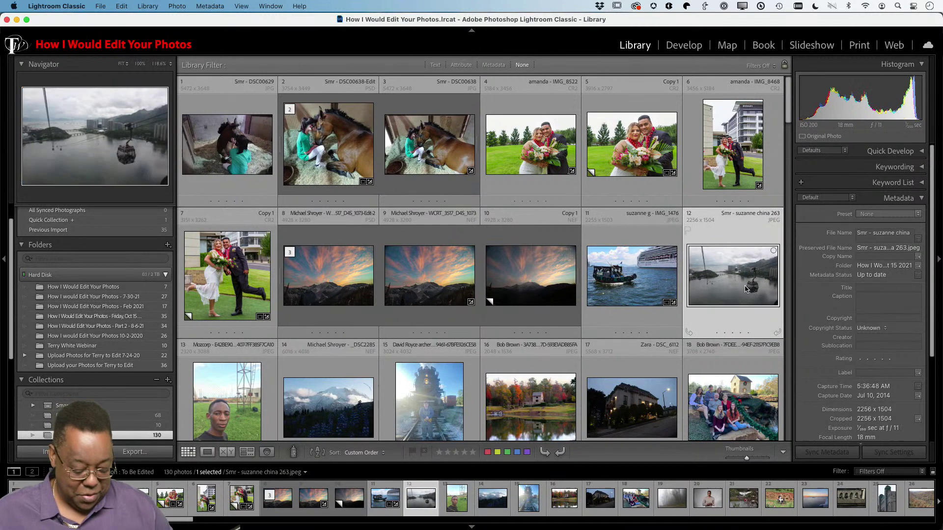
key("d")
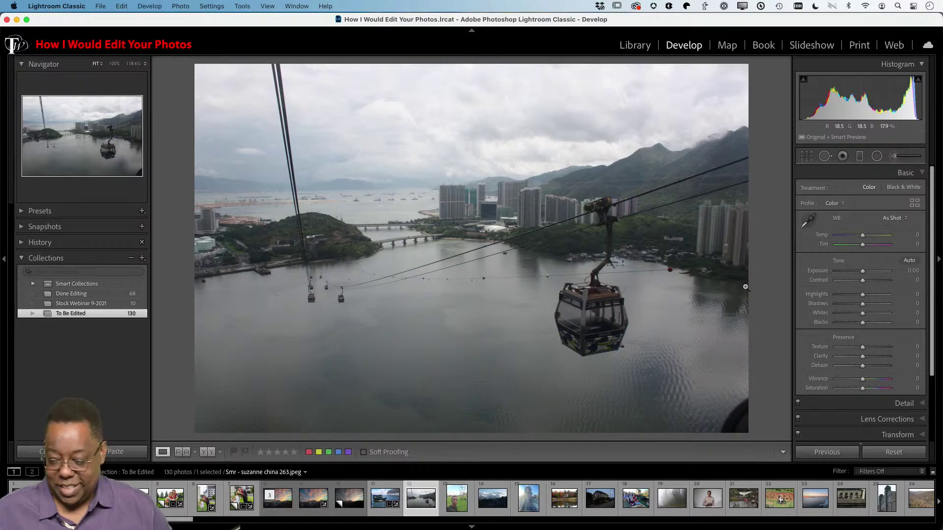
Step: Apply the previous photo's settings to the cable car photo, adjusting Exposure to +0.65 and Dehaze to +67
left_click(828, 453)
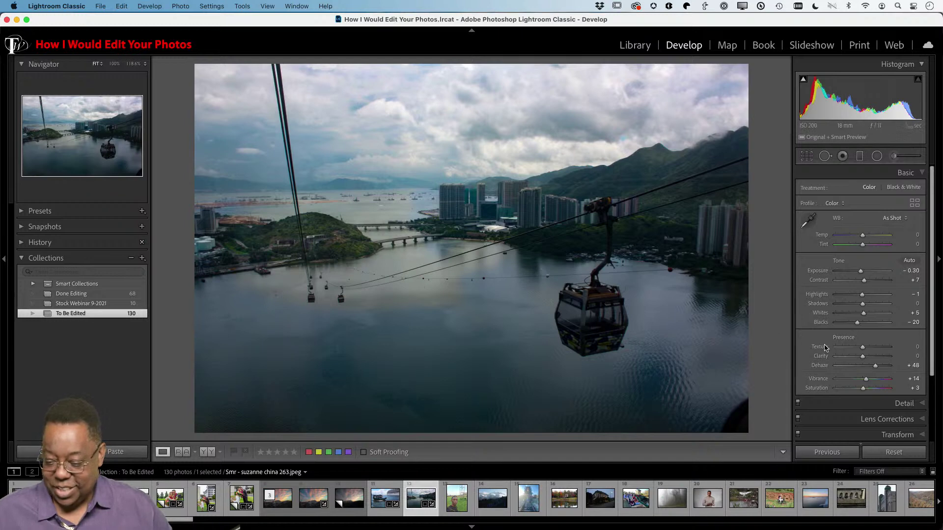
left_click_drag(863, 274, 869, 273)
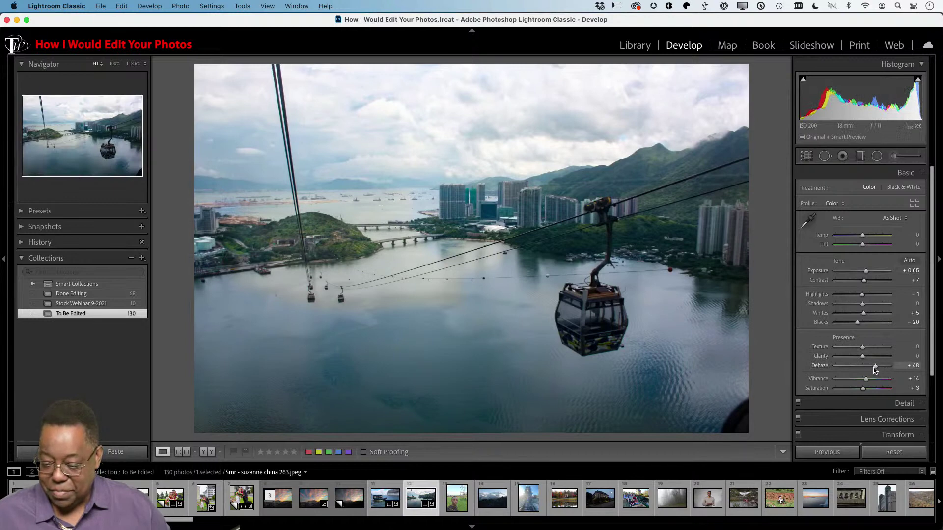
left_click_drag(876, 366, 880, 366)
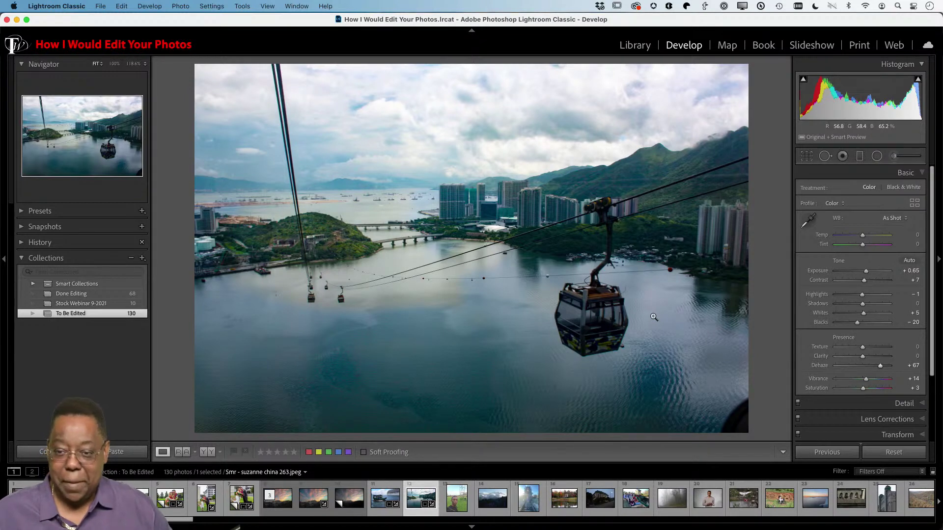
Step: Select the selfie of the young man by the metal tower in the Library grid and open it in the Develop module
key("g")
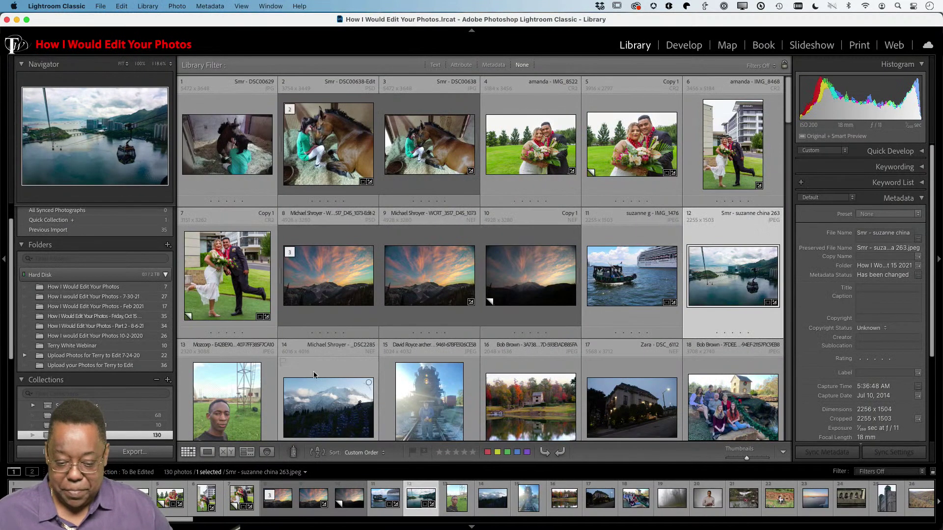
scroll(344, 370, "down", 2)
scroll(344, 369, "down", 2)
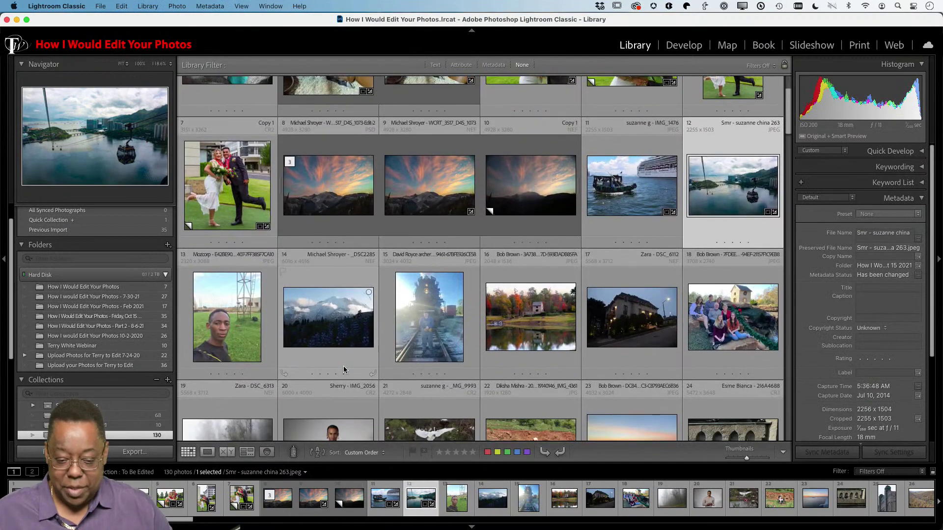
double_click(222, 342)
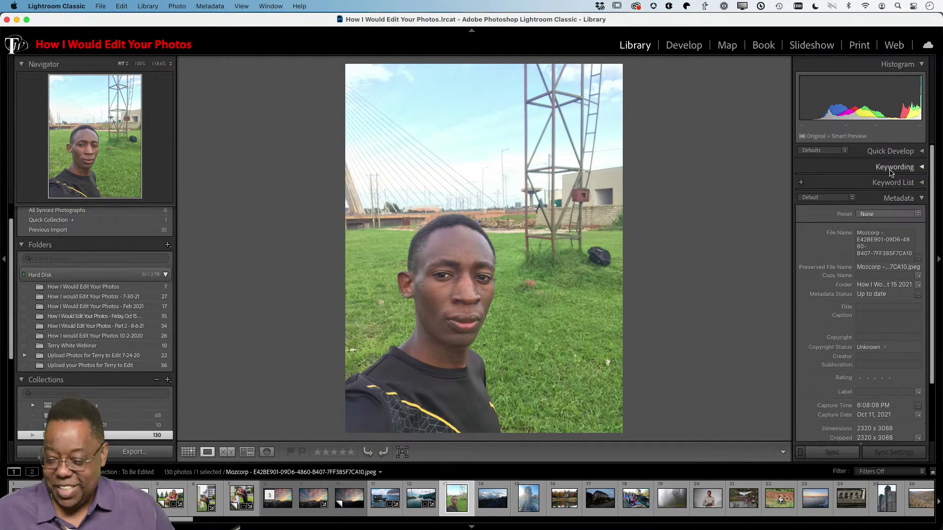
key("d")
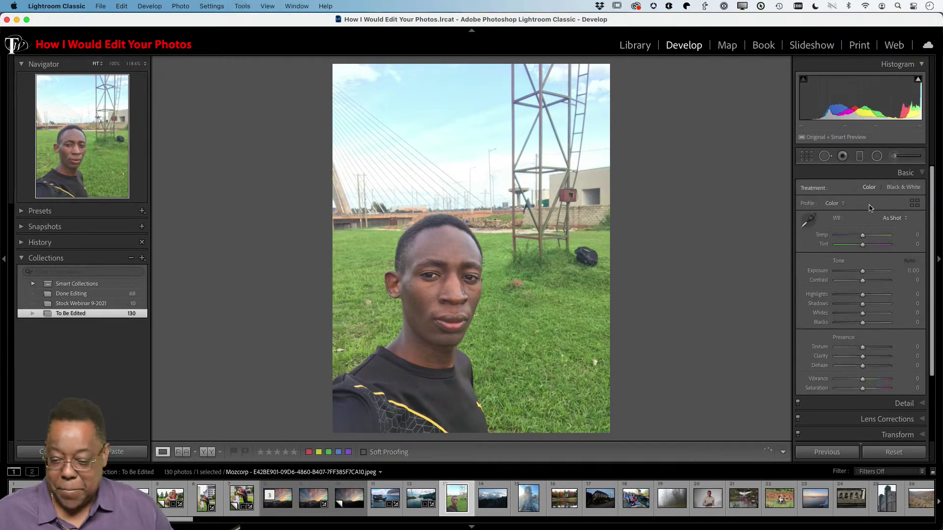
Step: Apply automatic tone to the selfie, raise Shadows to +91, and reset Vibrance and Saturation to 0
left_click(833, 203)
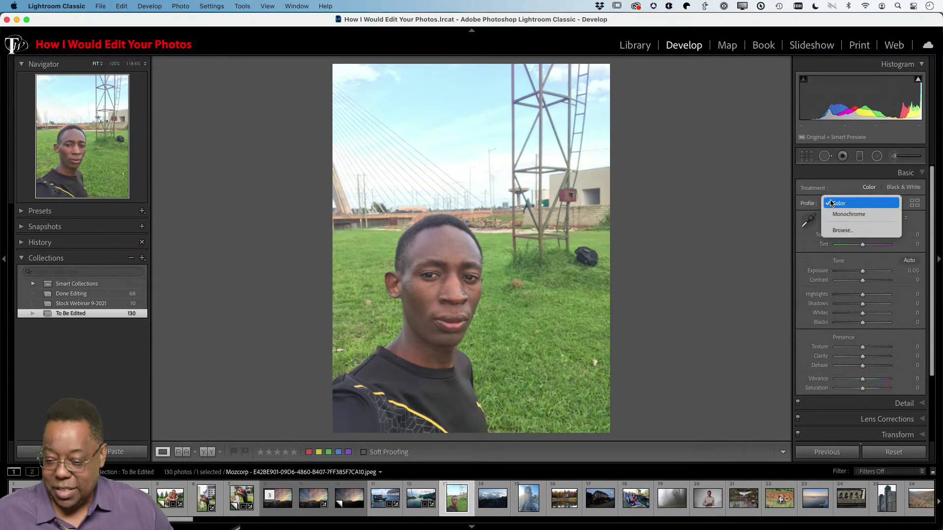
key("Escape")
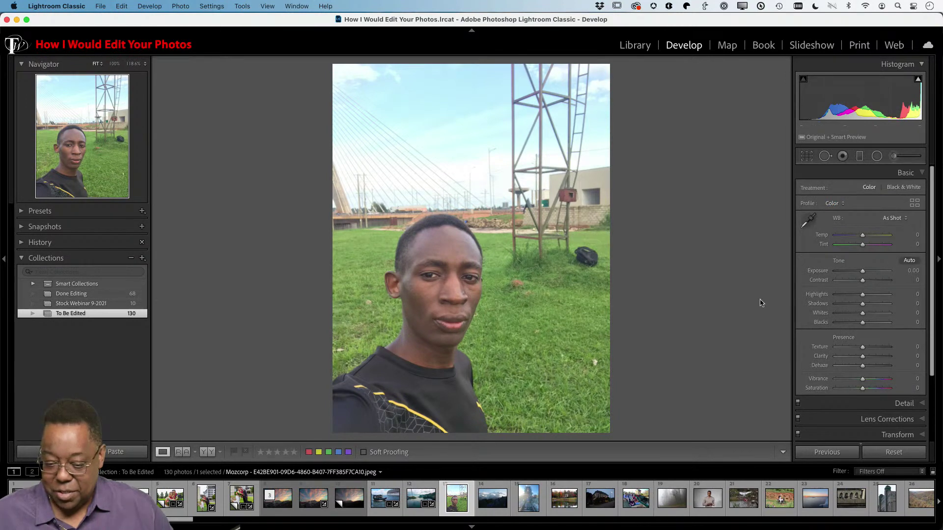
key("super+u")
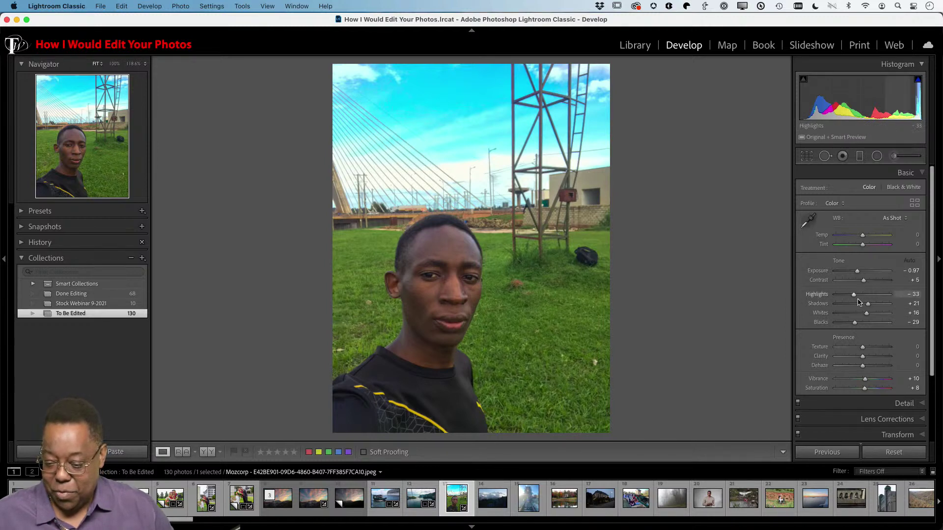
left_click_drag(868, 305, 887, 304)
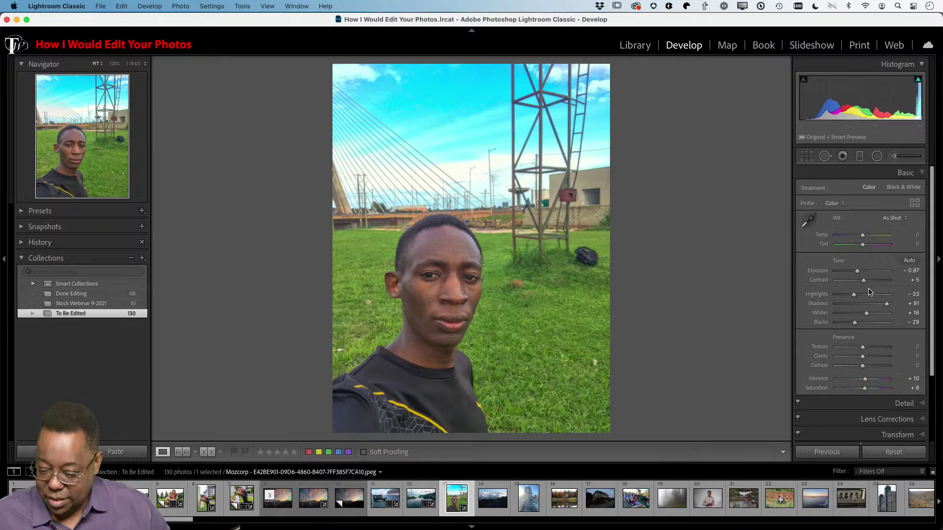
double_click(864, 389)
double_click(865, 379)
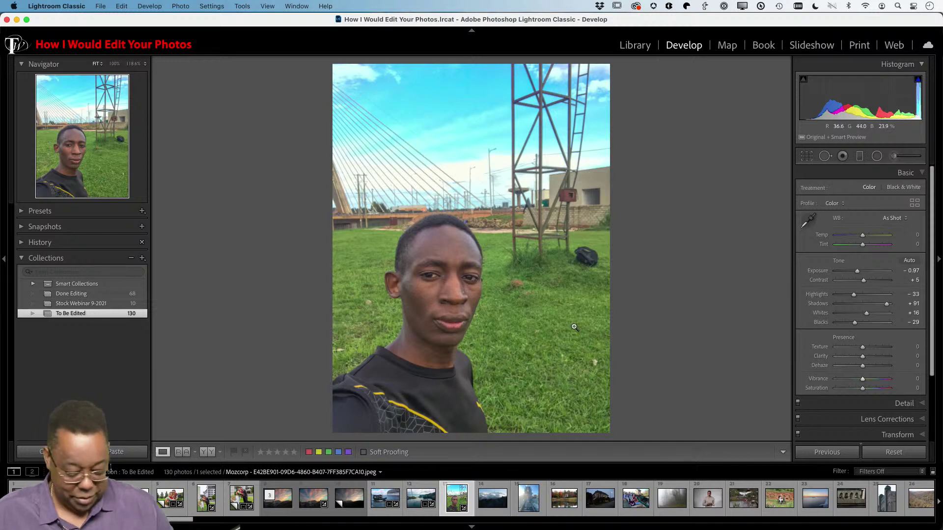
Step: From the Library grid, open a copy of the selfie with Lightroom adjustments in Photoshop
key("g")
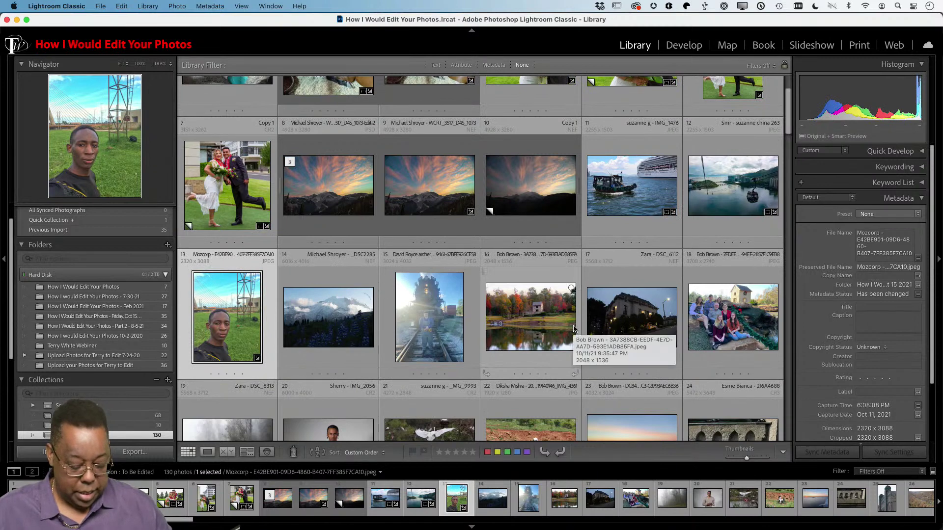
key("super+e")
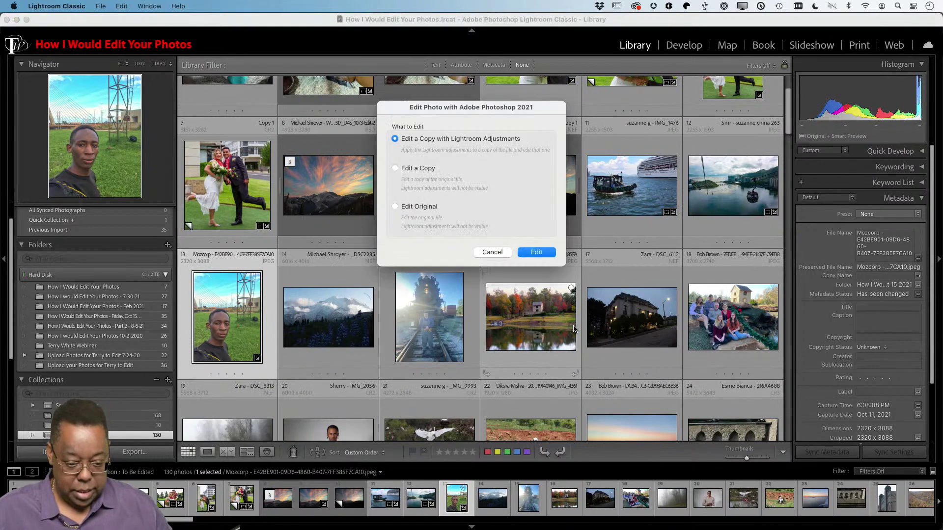
left_click(552, 253)
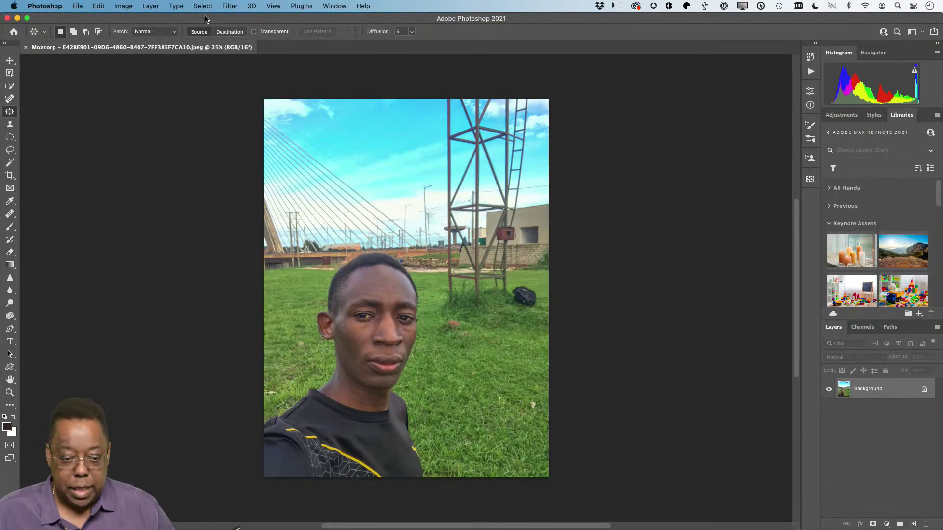
Step: Blur the selfie's background with the Depth Blur neural filter at Blur strength 96, output to a new layer
left_click(202, 7)
mouse_move(226, 5)
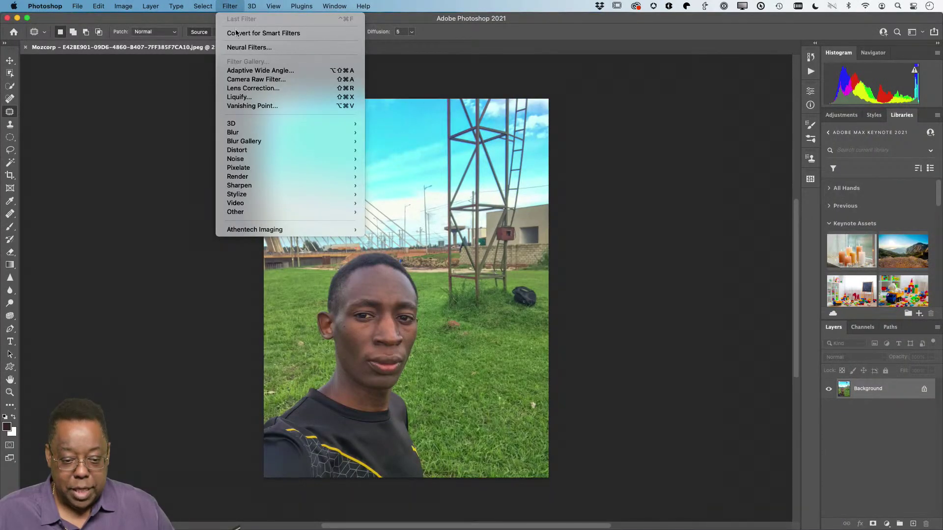
left_click(250, 48)
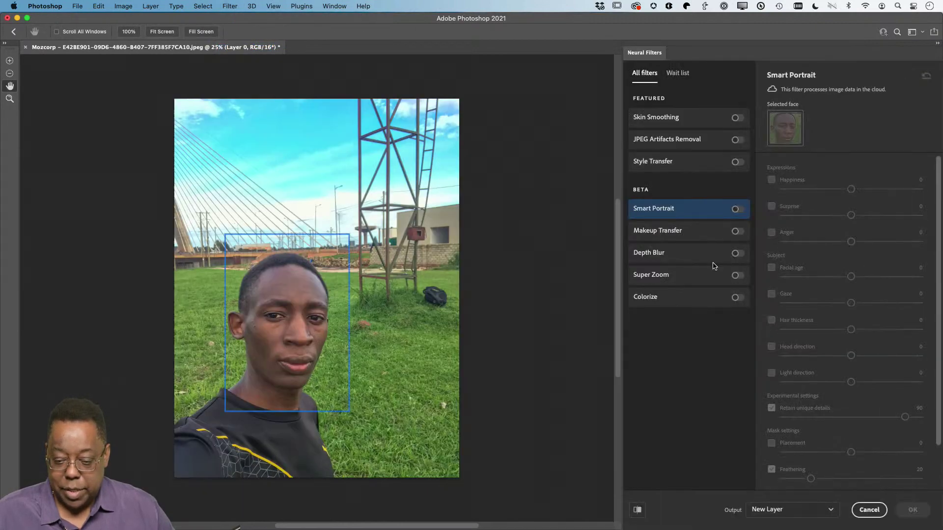
left_click(737, 253)
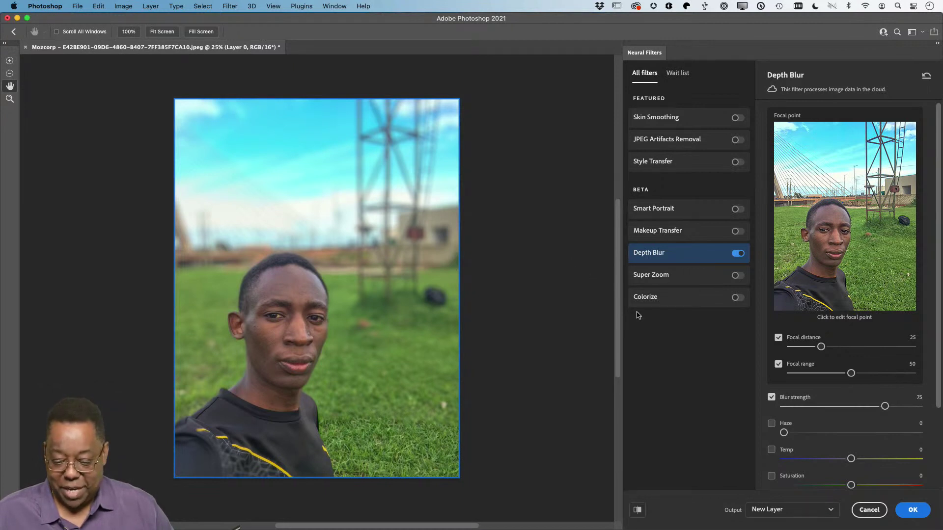
left_click_drag(881, 409, 860, 413)
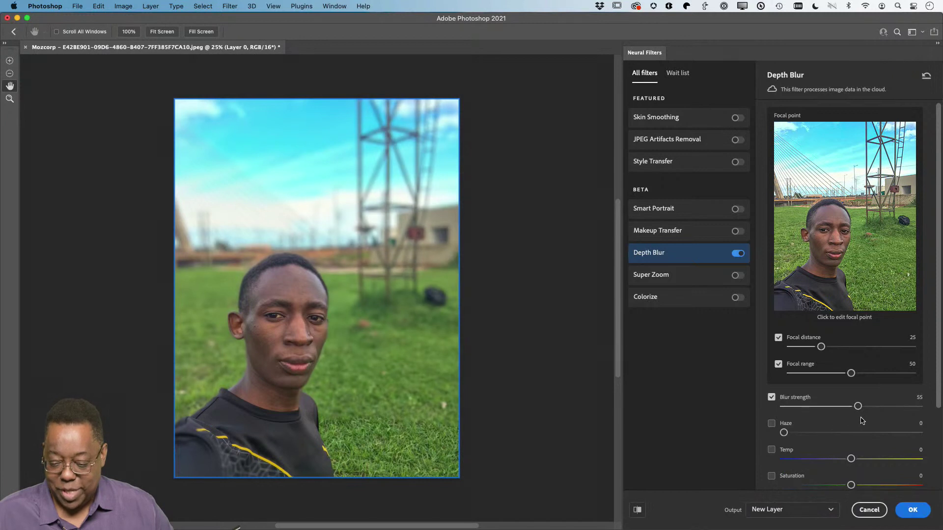
left_click_drag(859, 408, 913, 410)
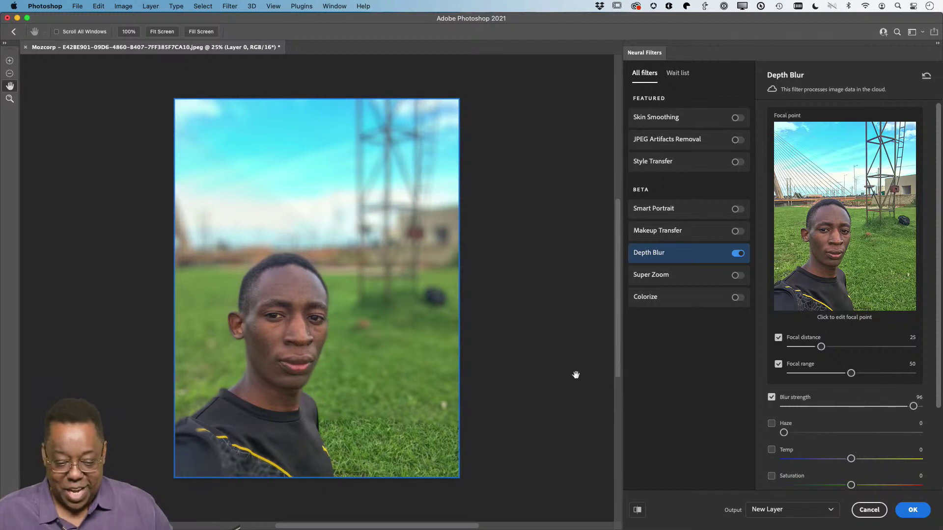
left_click(912, 510)
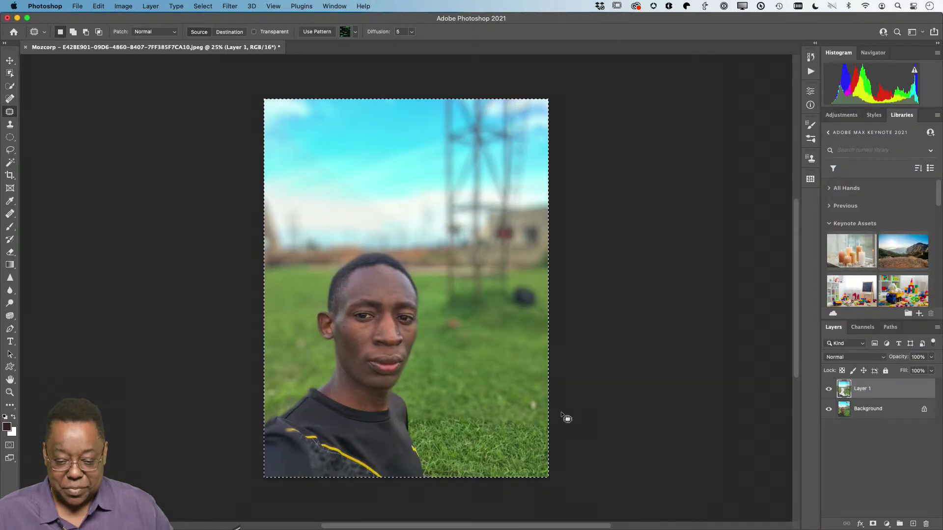
Step: Clear the selection and toggle the blurred layer's visibility to compare the photo without and with the background blur
key("super+d")
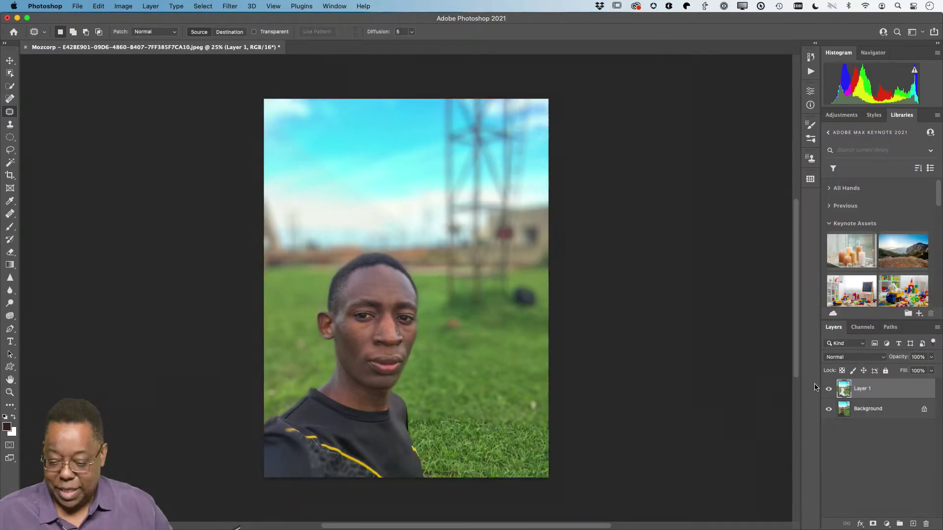
left_click(830, 389)
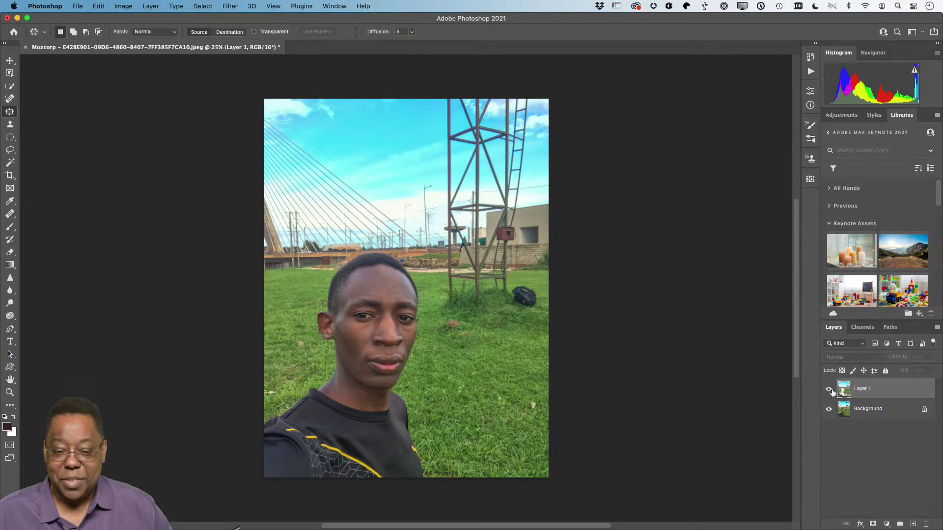
left_click(830, 390)
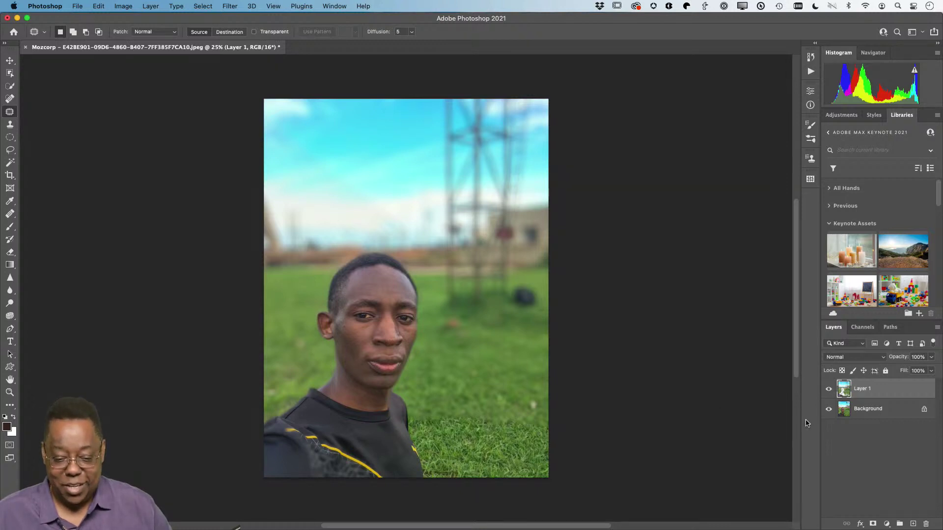
Step: Save and close the blurred copy, and switch back to Lightroom Classic
key("super+s")
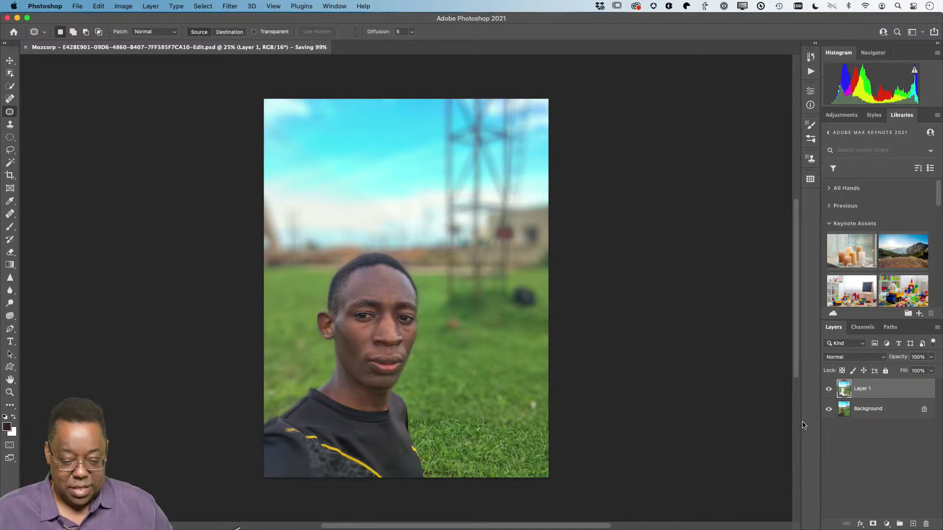
key("super+w")
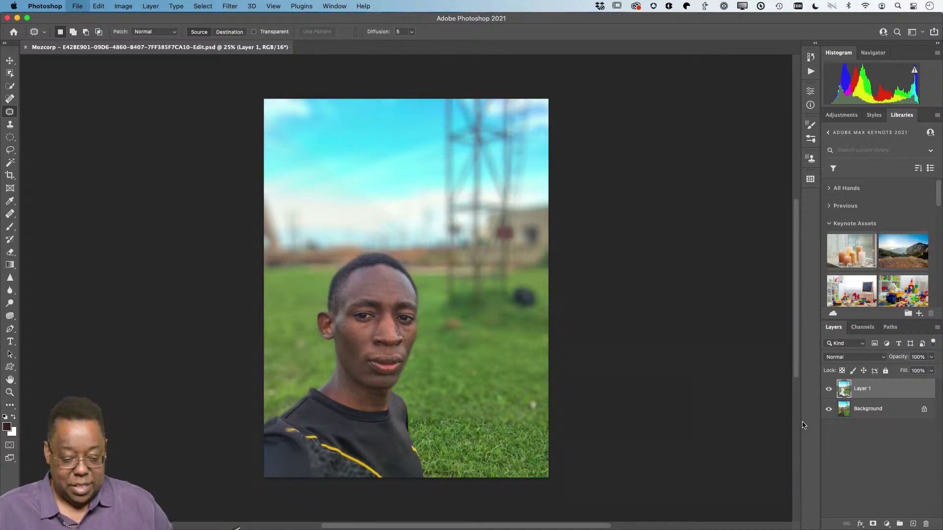
key("super+Tab")
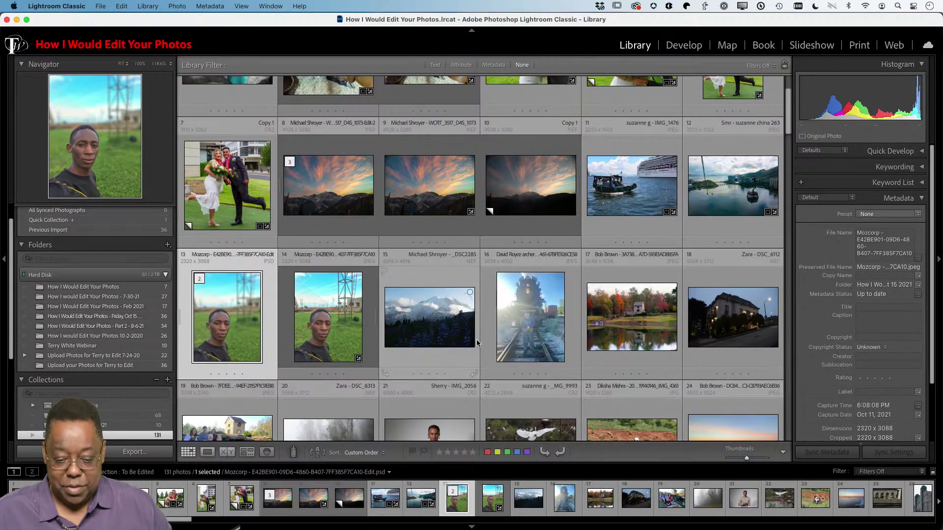
Step: Compare the original selfie with its blurred copy, including a full-screen preview
left_click(343, 342)
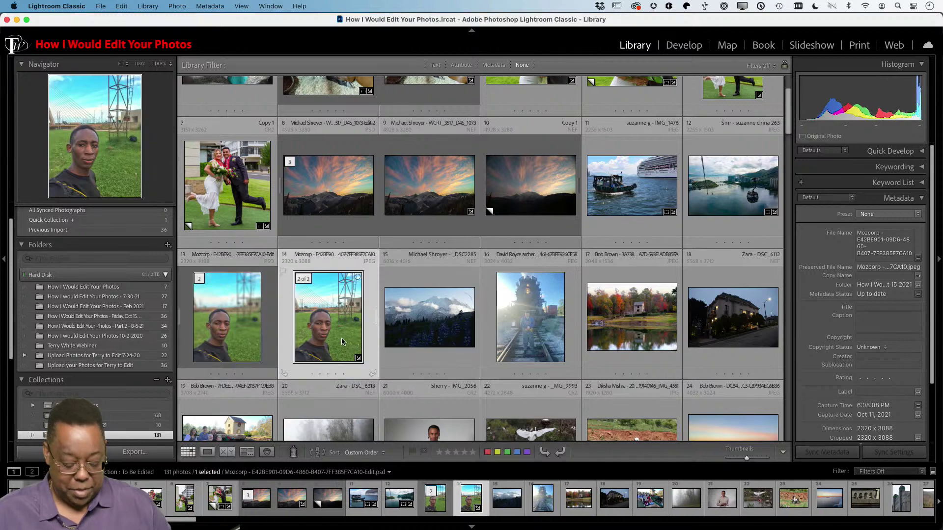
key("f")
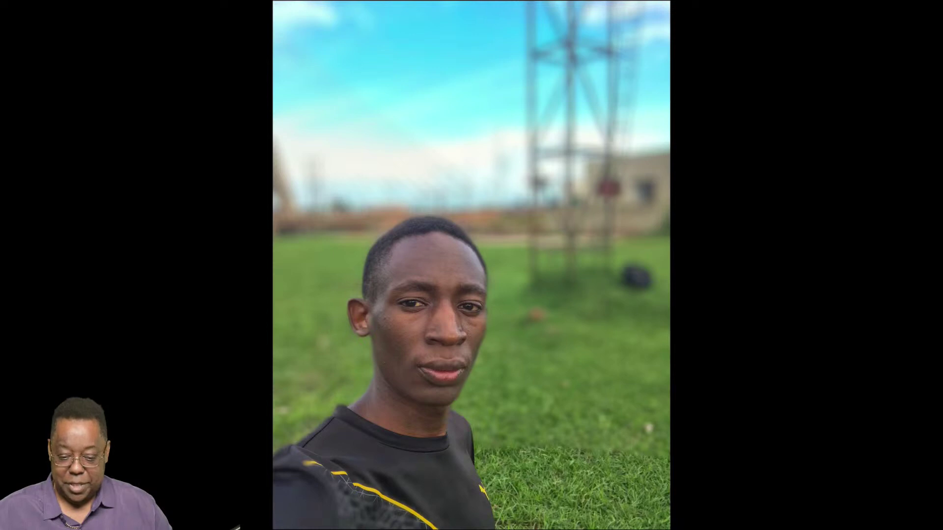
key("Escape")
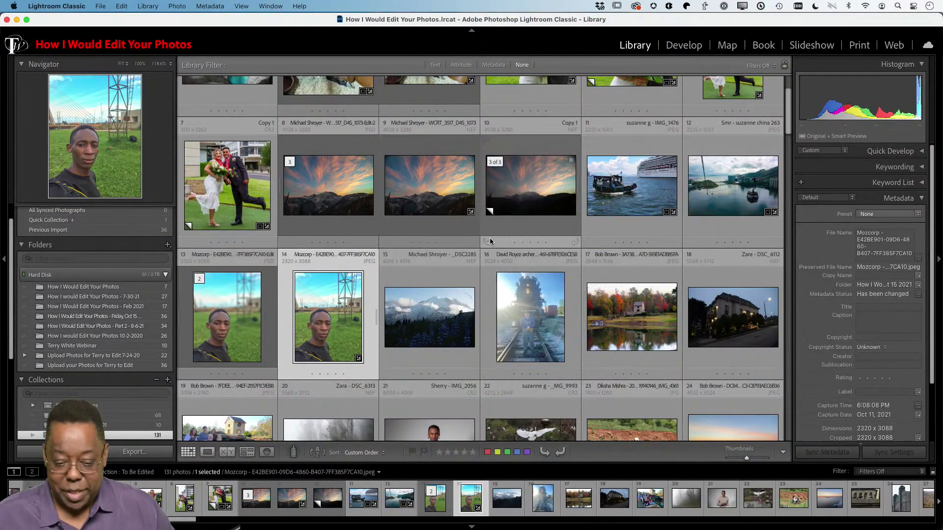
Step: Open the snowy mountain photo with blue wildflowers in the Develop module and set its profile to Adobe Landscape
key("Right")
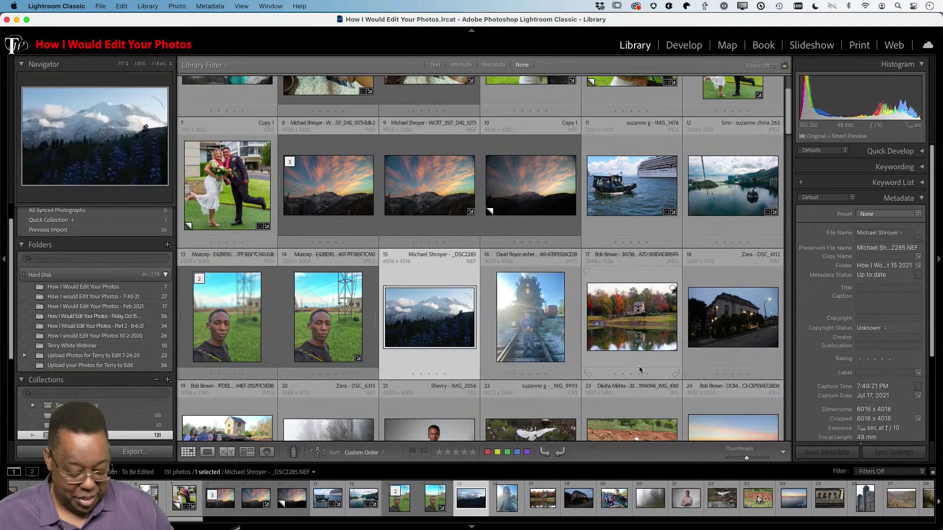
key("d")
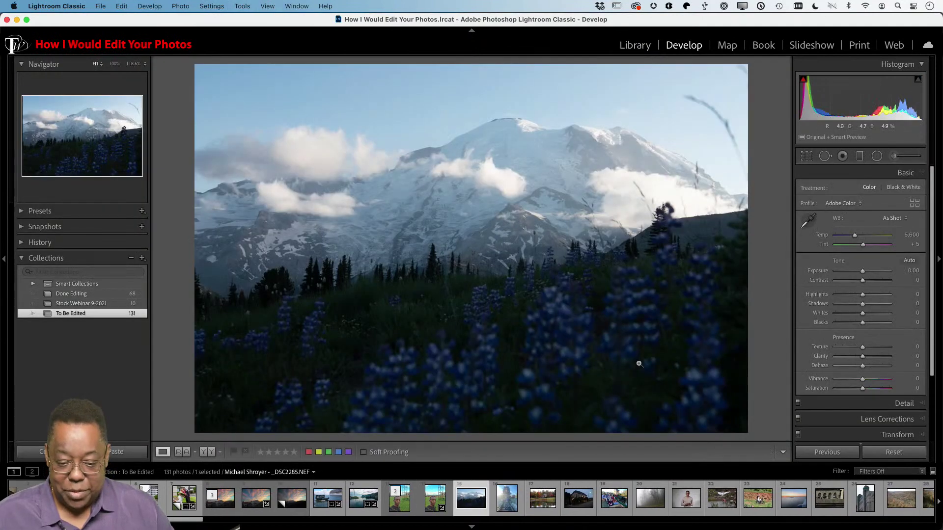
left_click(844, 204)
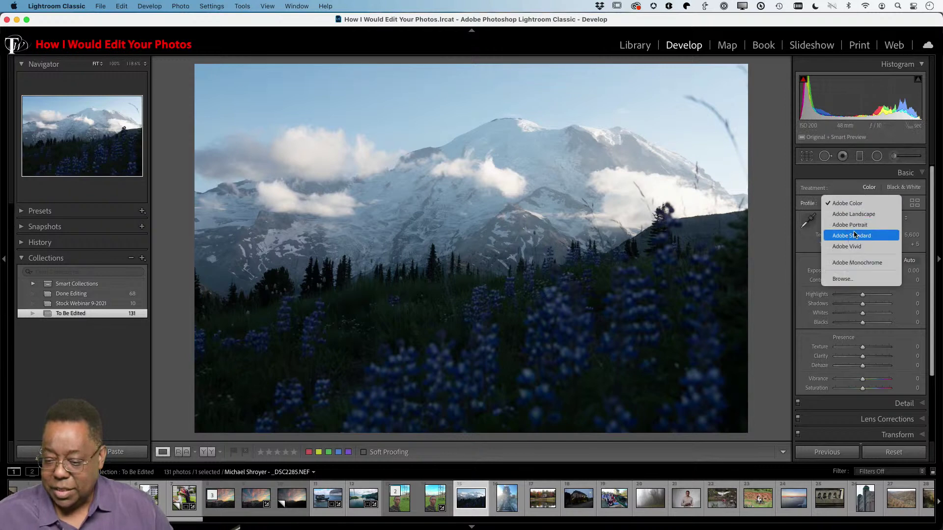
left_click(859, 214)
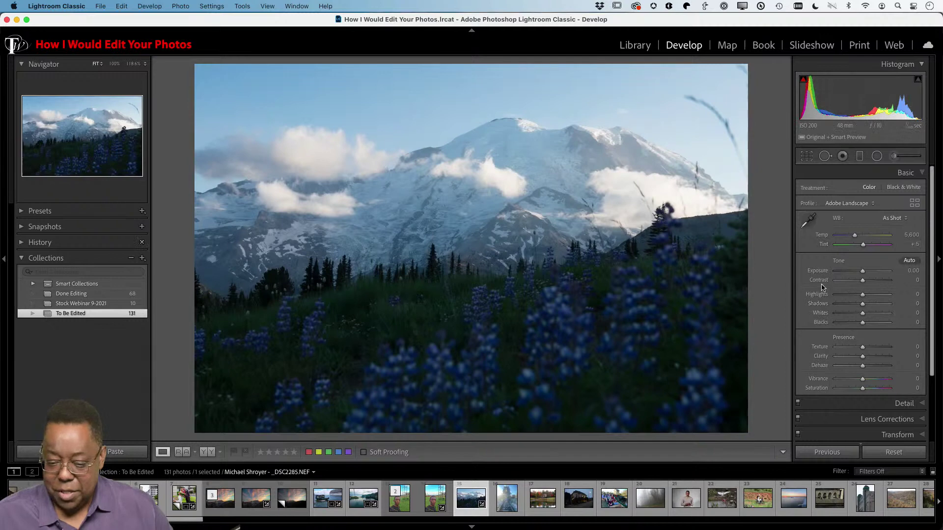
Step: Apply automatic tone to the mountain photo and raise Dehaze to +25
key("super+u")
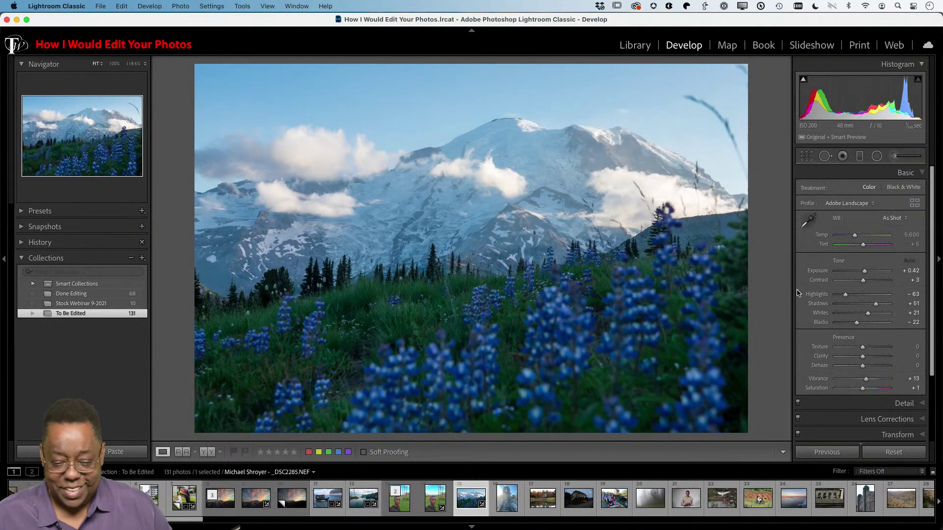
scroll(879, 365, "down", 2)
scroll(879, 365, "down", 3)
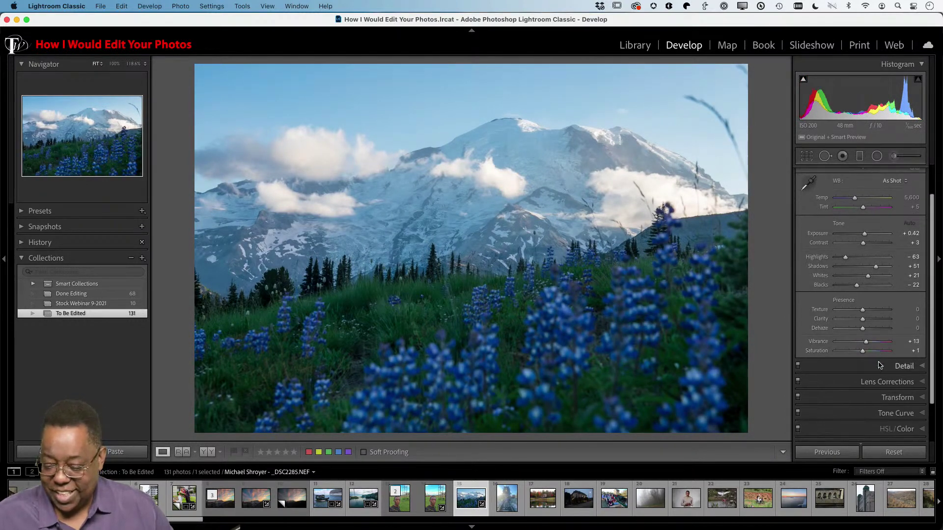
scroll(896, 374, "down", 2)
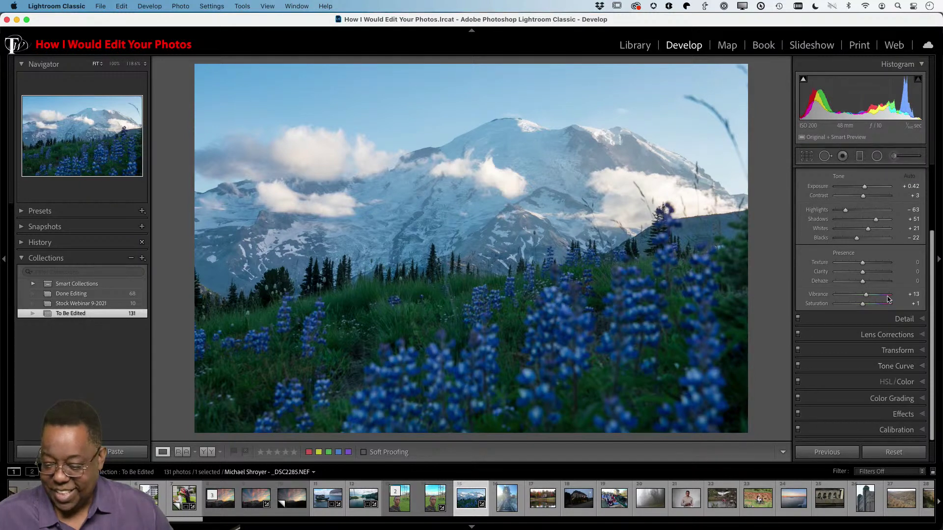
left_click_drag(863, 284, 869, 282)
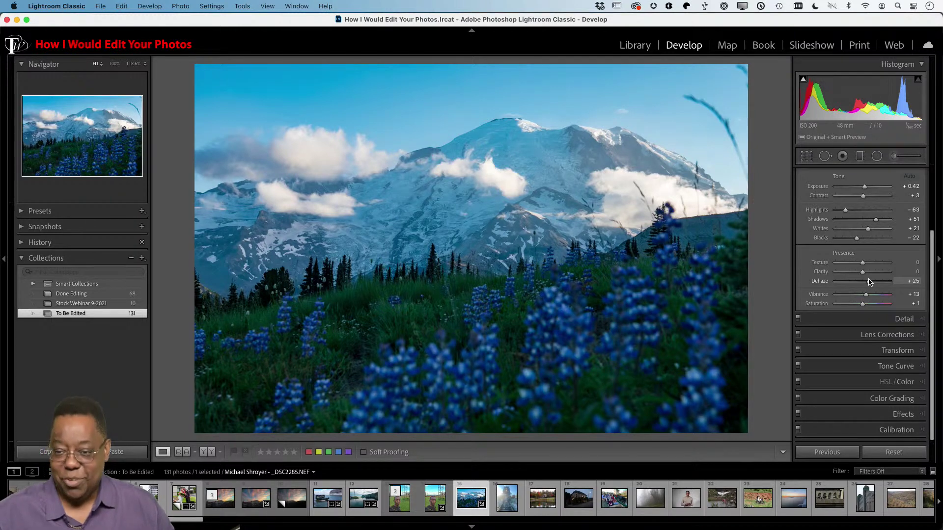
Step: Check the mountain photo against its unedited version, and set Clarity to +37, Texture to +9 and Exposure to +0.85
key("backslash")
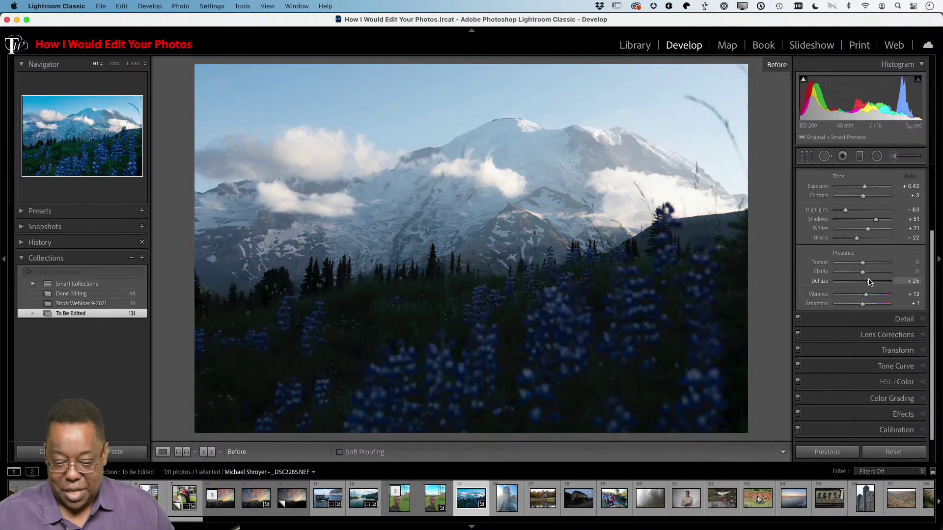
key("backslash")
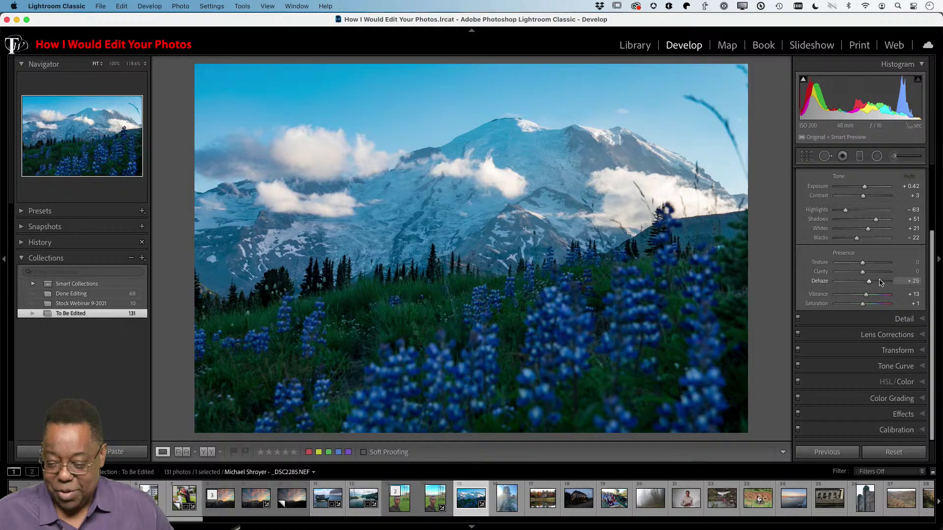
left_click_drag(864, 273, 874, 272)
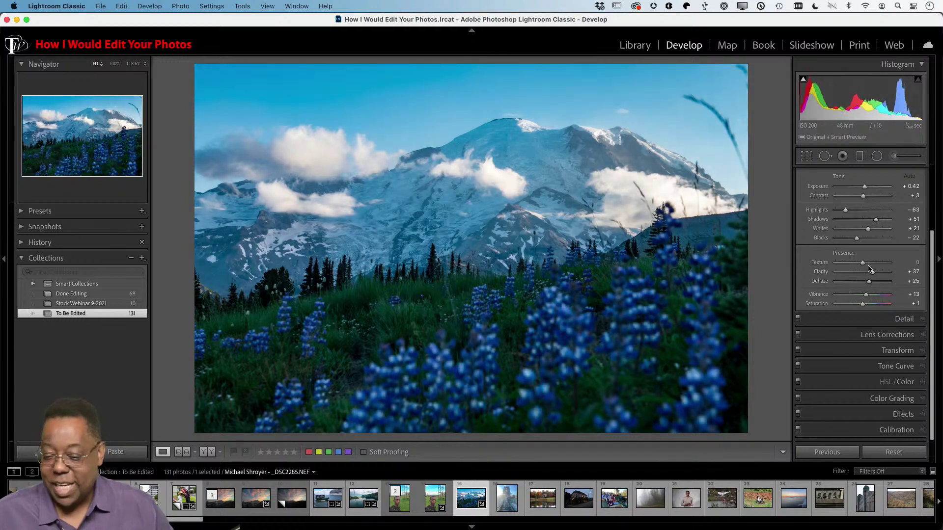
left_click_drag(865, 264, 867, 264)
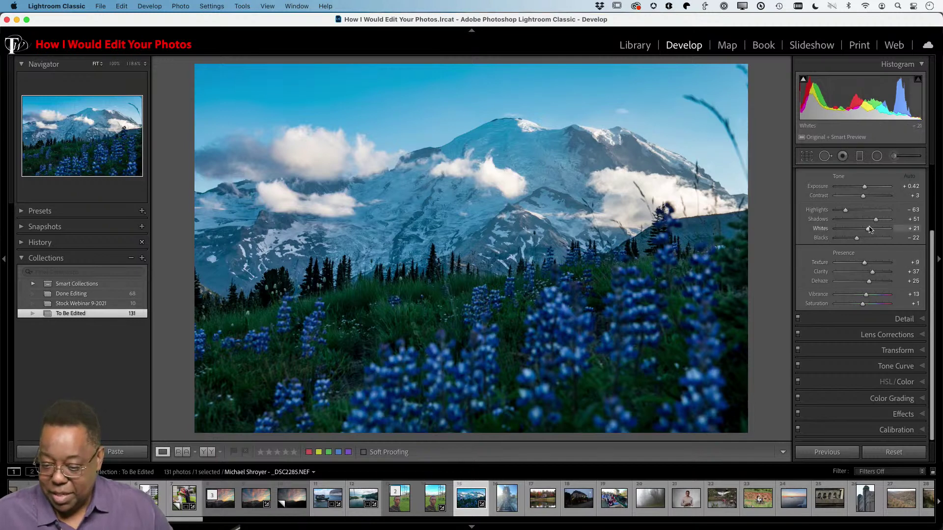
scroll(872, 272, "up", 4)
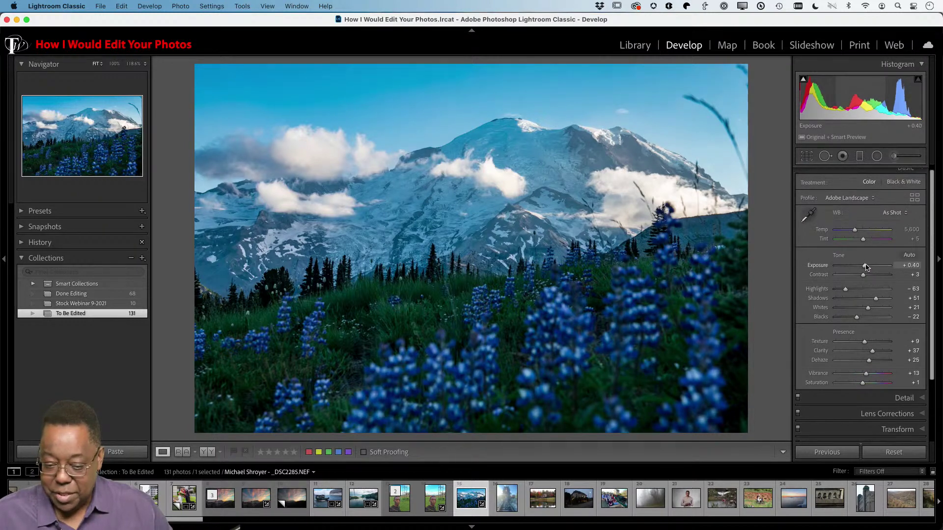
left_click_drag(865, 264, 868, 265)
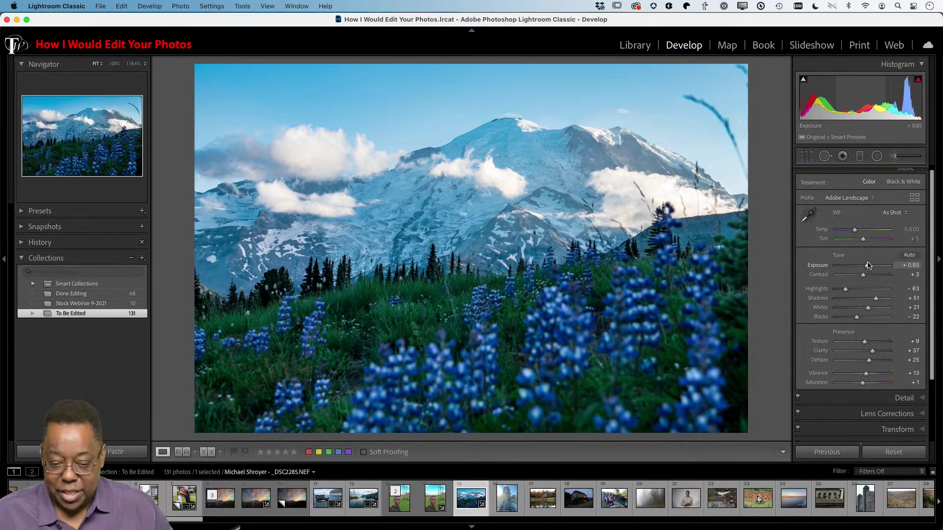
Step: Preview the edited mountain photo full screen and compare it with its unedited version
key("f")
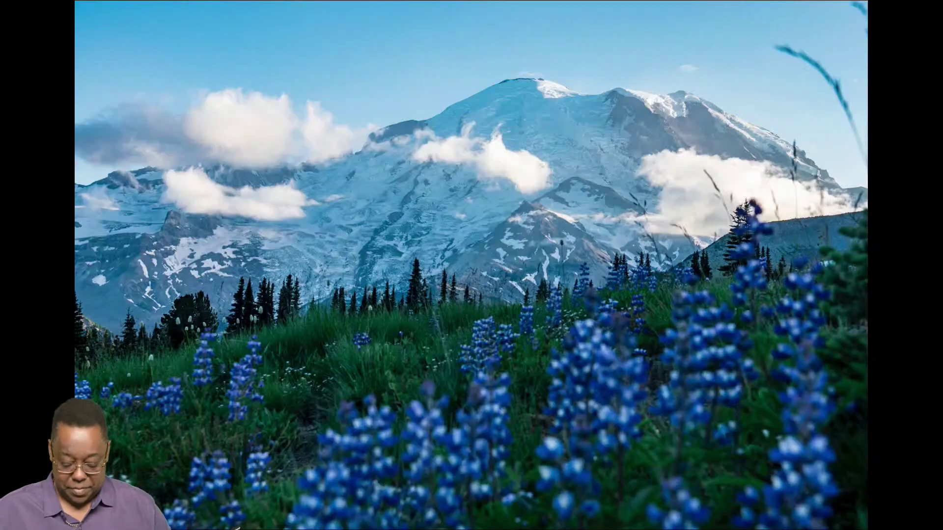
key("backslash")
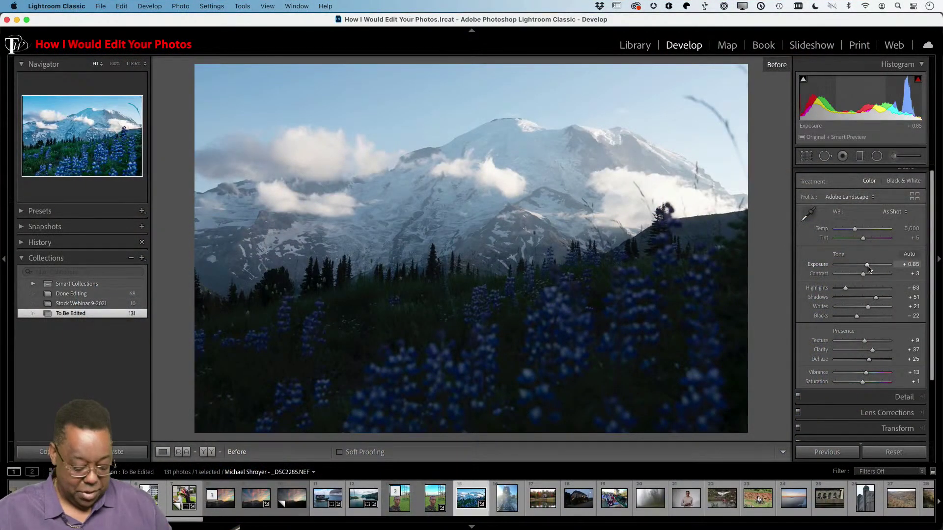
key("backslash")
key("backslash")
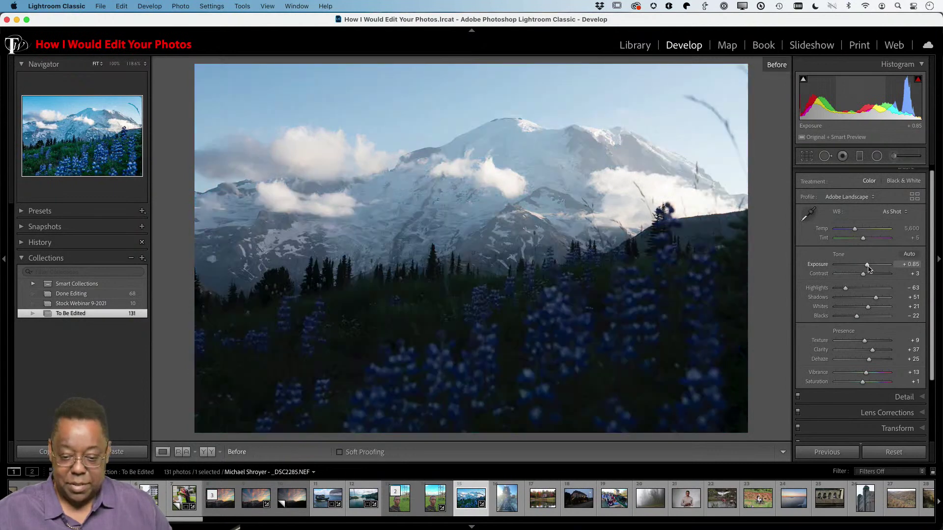
key("backslash")
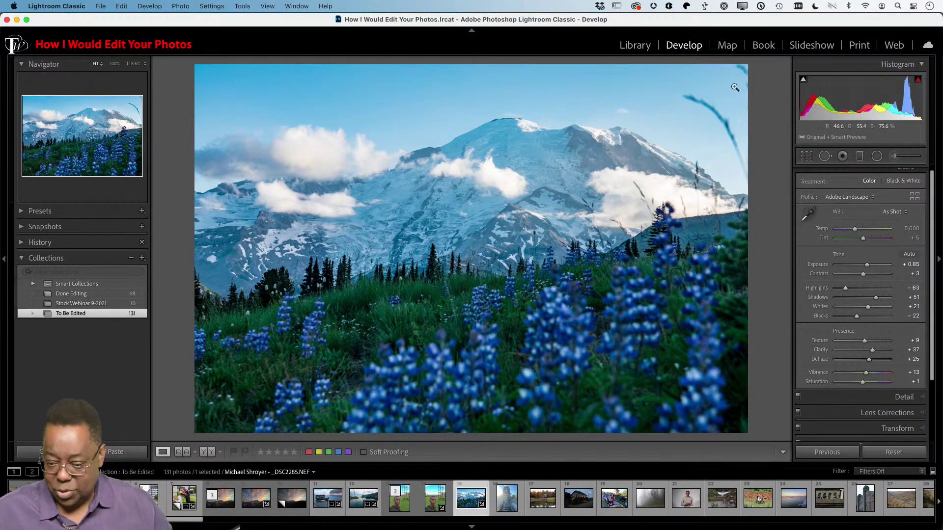
Step: Remove the blurred grass stalks from the sky at the mountain photo's right edge with healing Spot Removal, and return to the Library grid
left_click(826, 156)
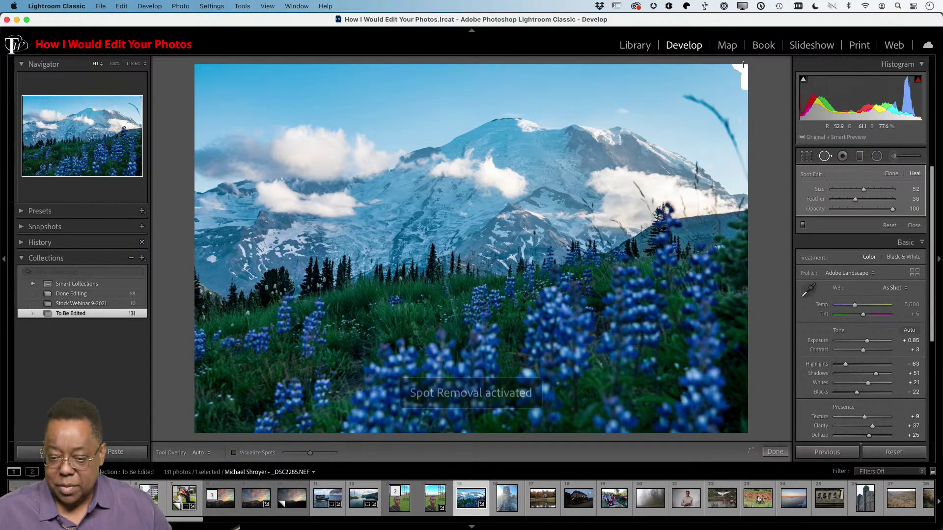
left_click_drag(743, 64, 739, 93)
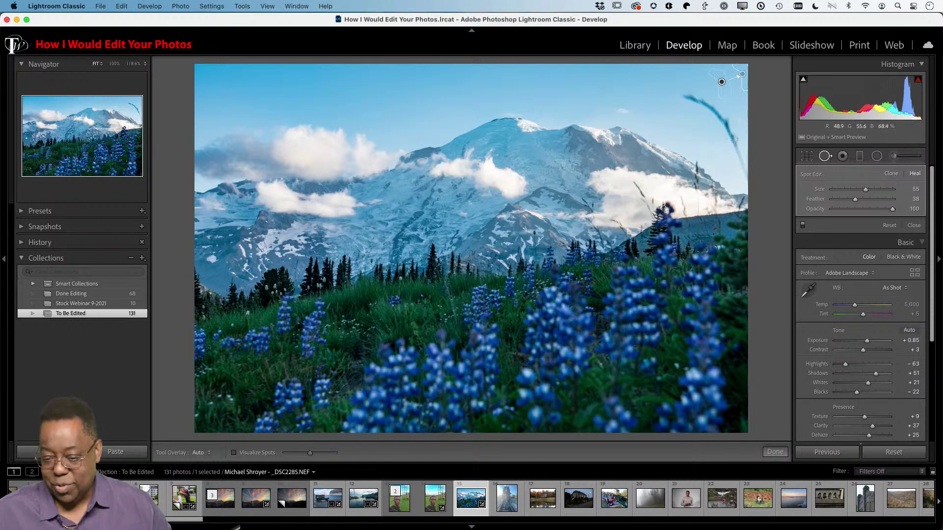
mouse_move(744, 176)
left_mouse_down()
mouse_move(722, 118)
mouse_move(685, 97)
mouse_move(730, 126)
mouse_move(718, 108)
left_mouse_up()
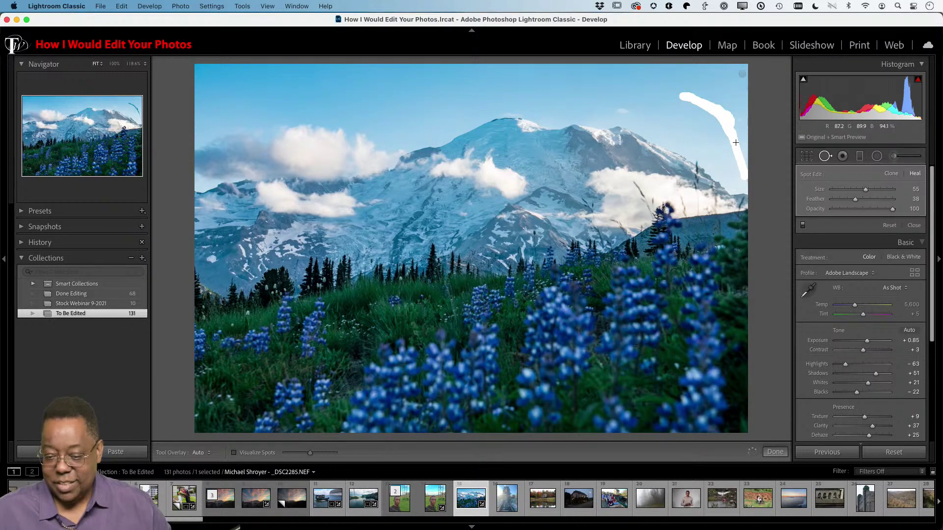
left_click_drag(743, 179, 743, 179)
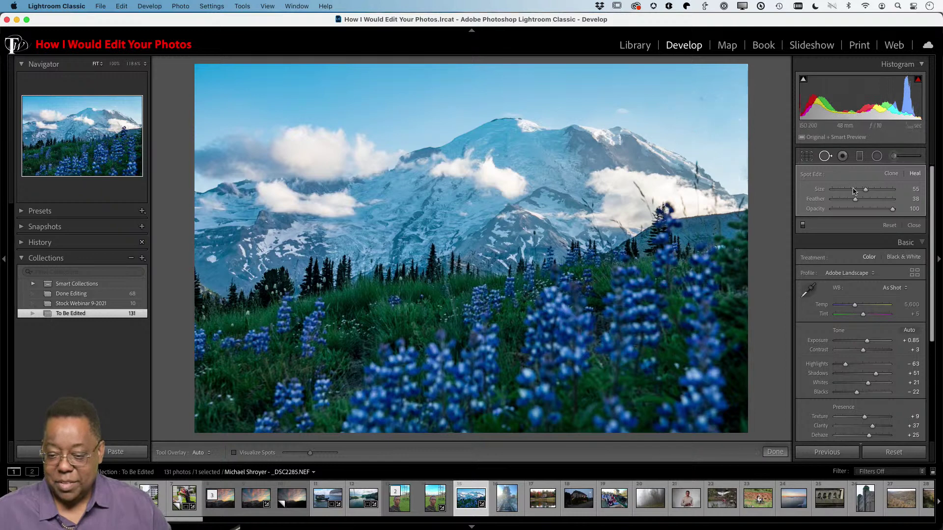
left_click(826, 156)
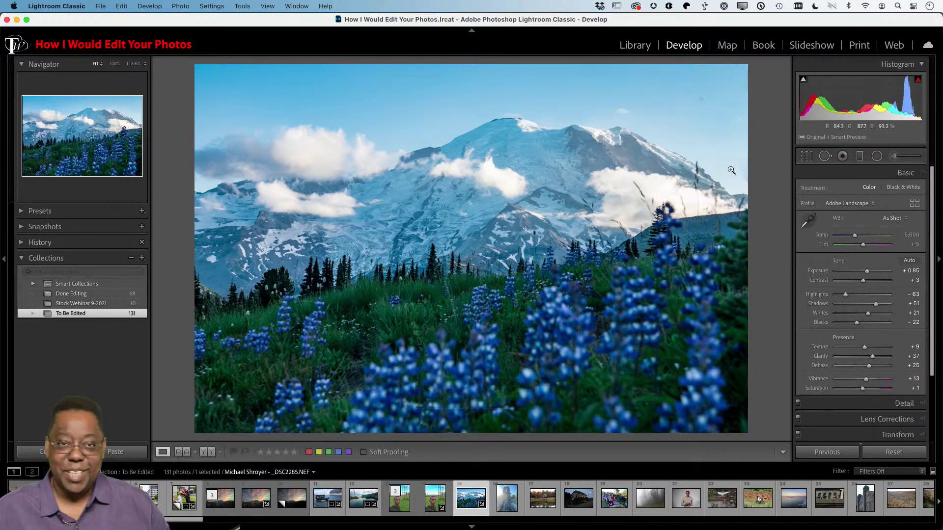
key("g")
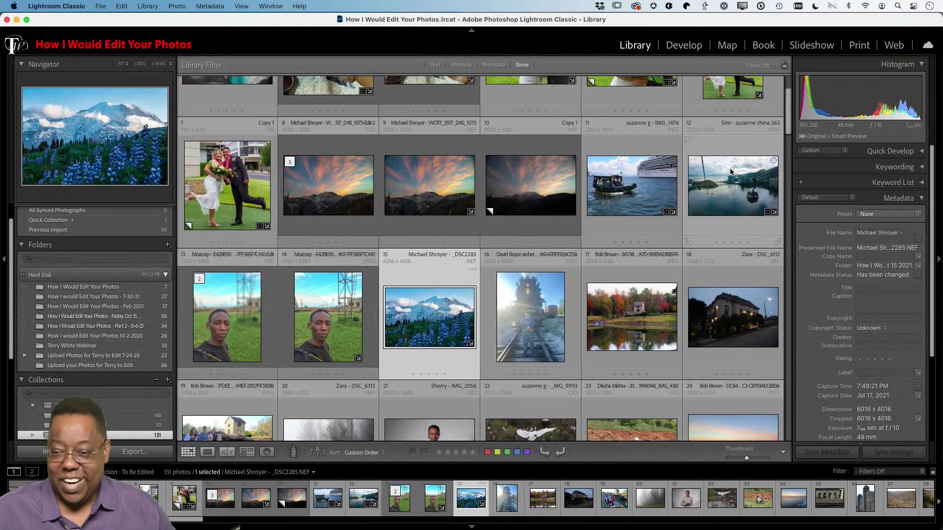
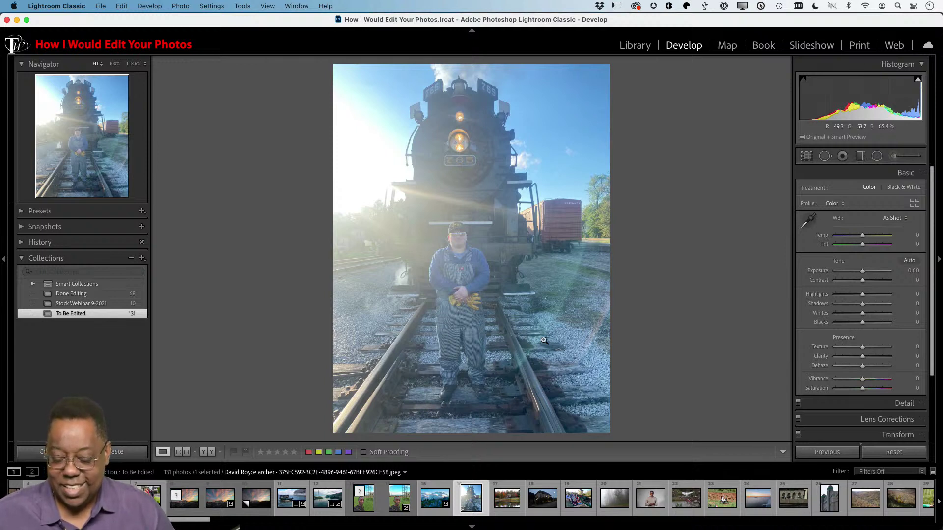
Step: Keep the Color profile on the locomotive portrait, apply automatic tone and raise Dehaze to +15
left_click(831, 204)
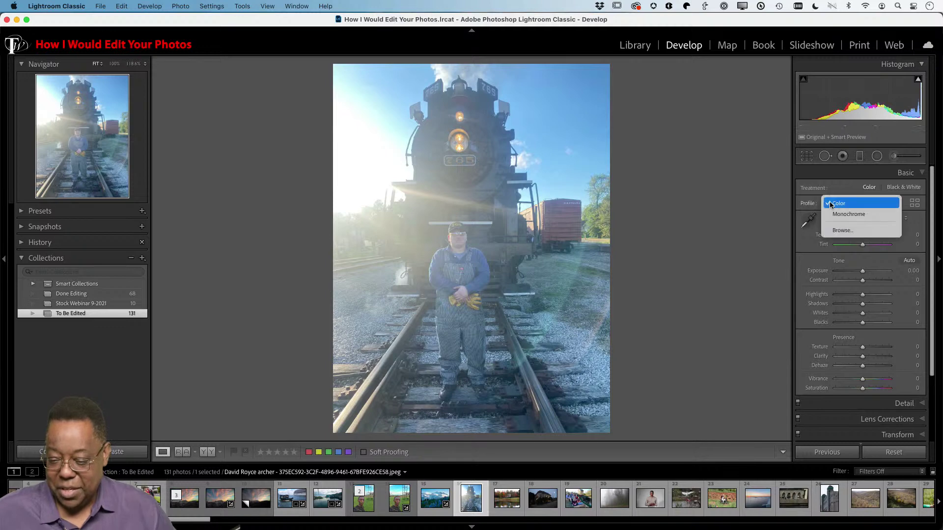
left_click(832, 204)
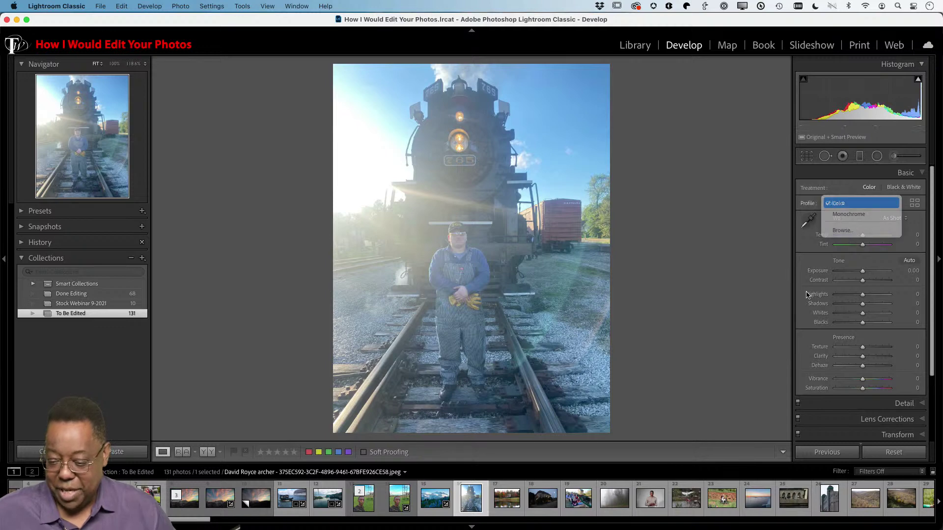
left_click(909, 260)
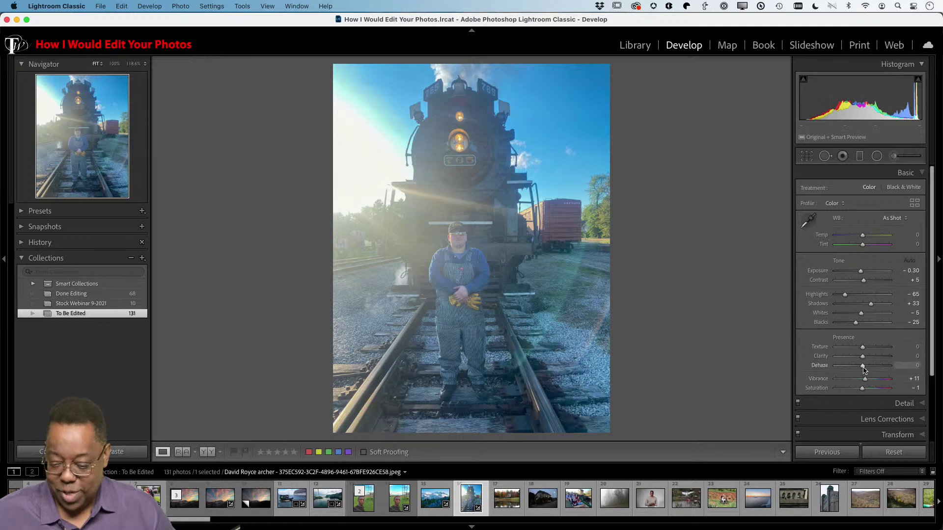
mouse_move(863, 369)
left_mouse_down()
mouse_move(906, 363)
mouse_move(865, 368)
left_mouse_up()
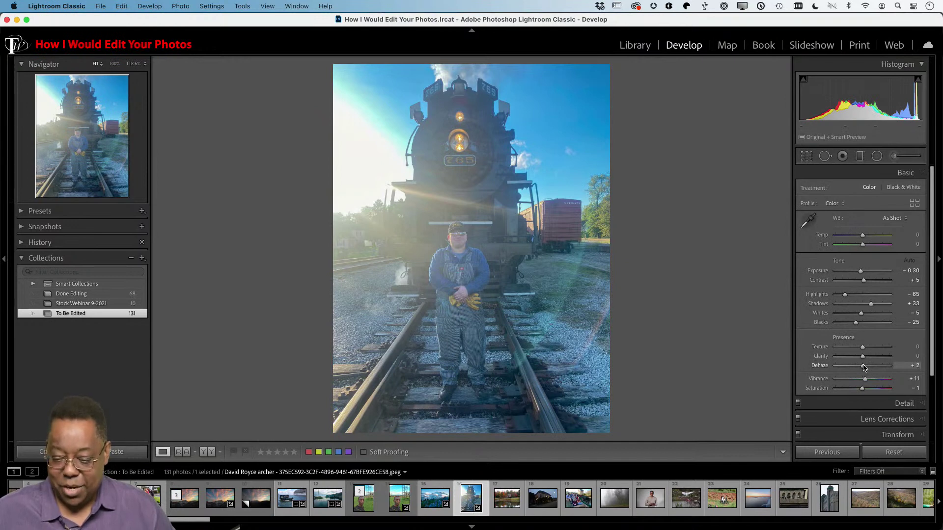
mouse_move(864, 368)
left_mouse_down()
mouse_move(895, 366)
mouse_move(865, 368)
left_mouse_up()
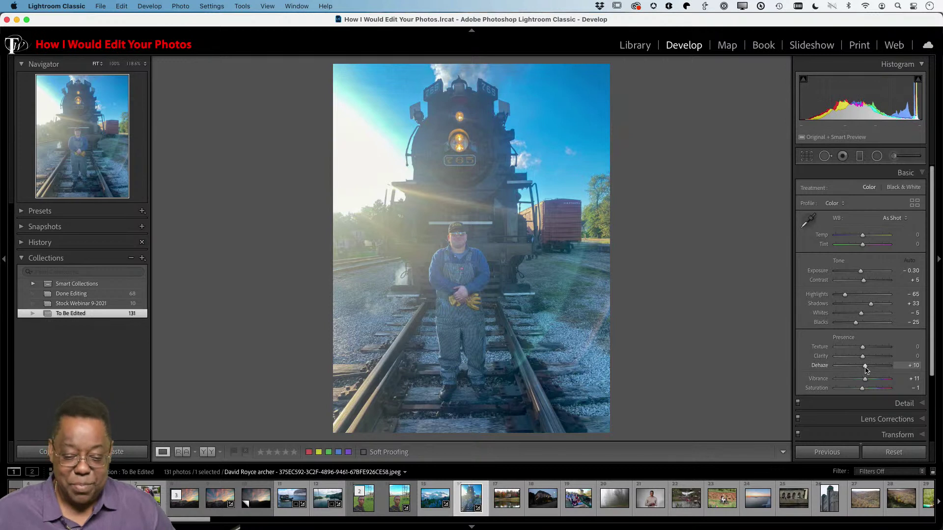
left_click_drag(865, 368, 867, 368)
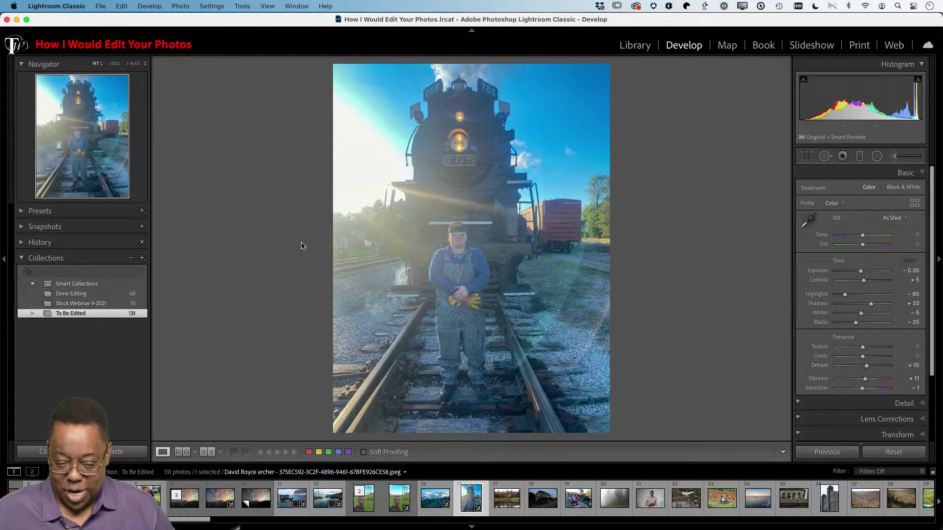
Step: Set up an adjustment brush with the Dehaze effect at 25, and undo the trial stroke on the man
left_click(896, 156)
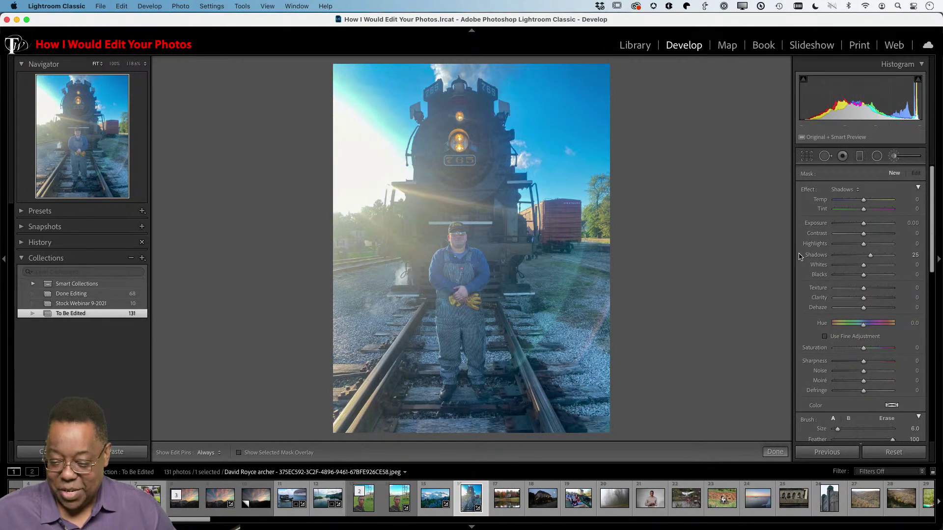
left_click(843, 191)
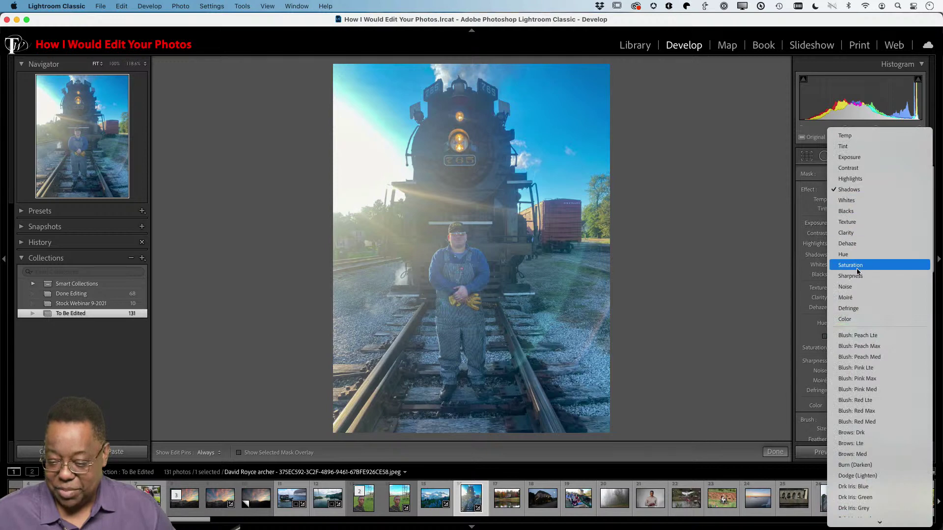
left_click(860, 243)
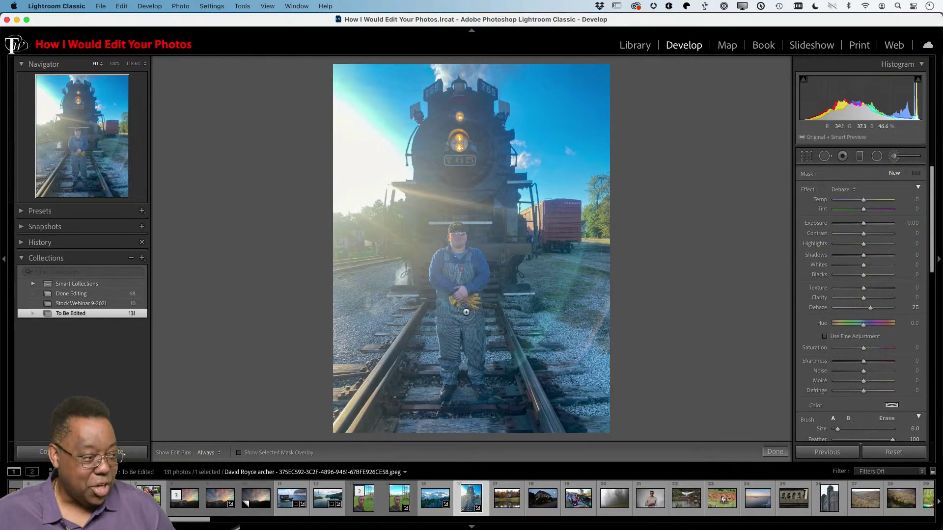
key("h")
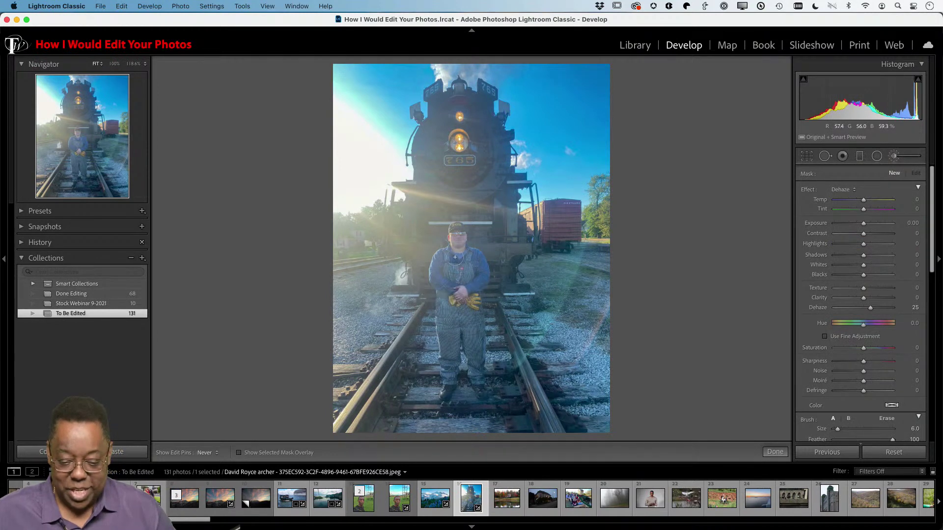
left_click(456, 241)
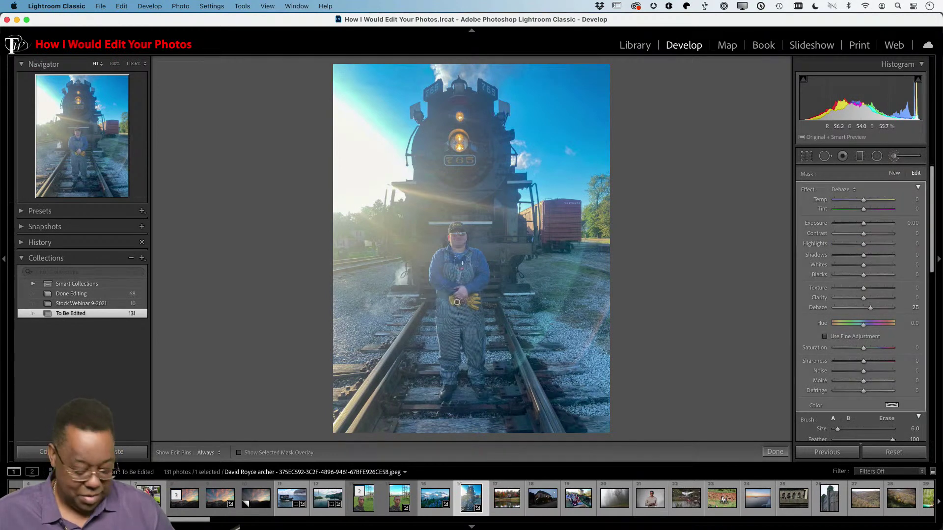
key("super+z")
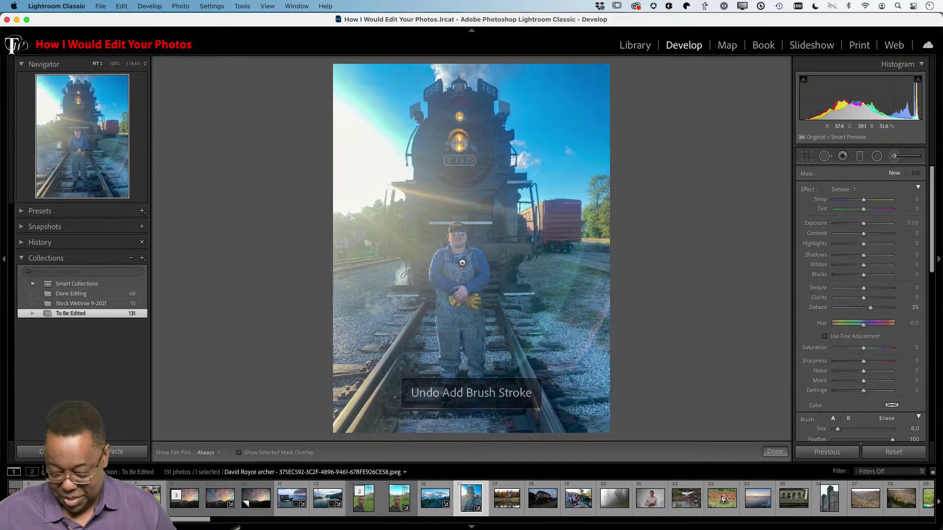
Step: Paint the Dehaze brush at 25 over the man standing on the tracks in a close view
key("super+equal")
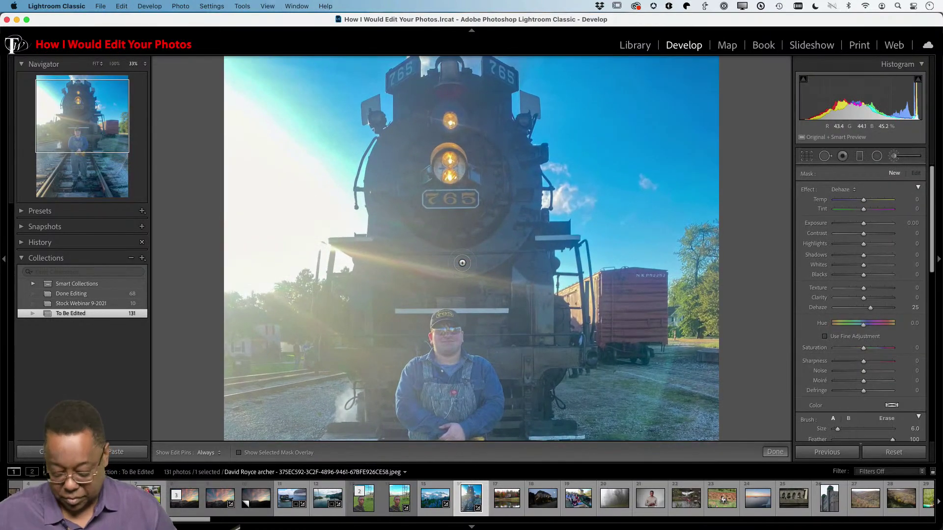
key("super+equal")
left_click_drag(344, 365, 416, 127)
key("h")
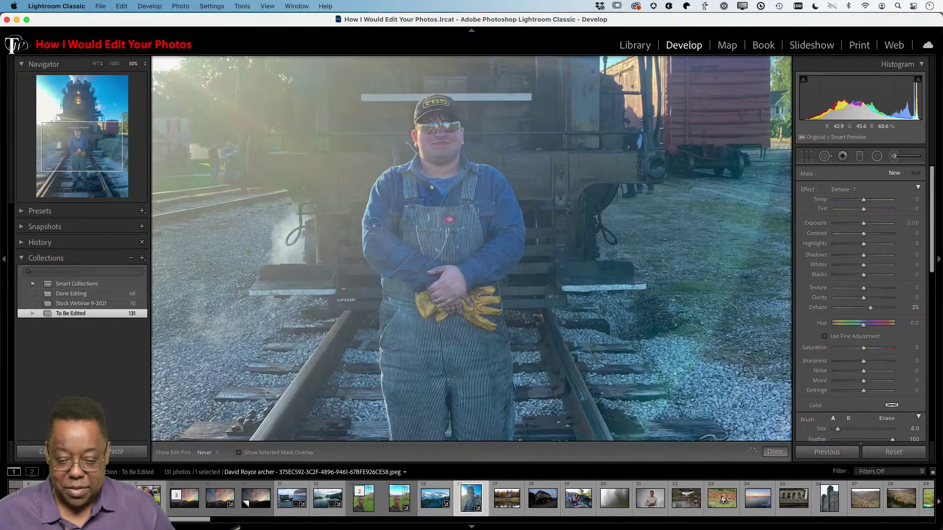
mouse_move(377, 240)
left_mouse_down()
mouse_move(418, 283)
mouse_move(458, 295)
left_mouse_up()
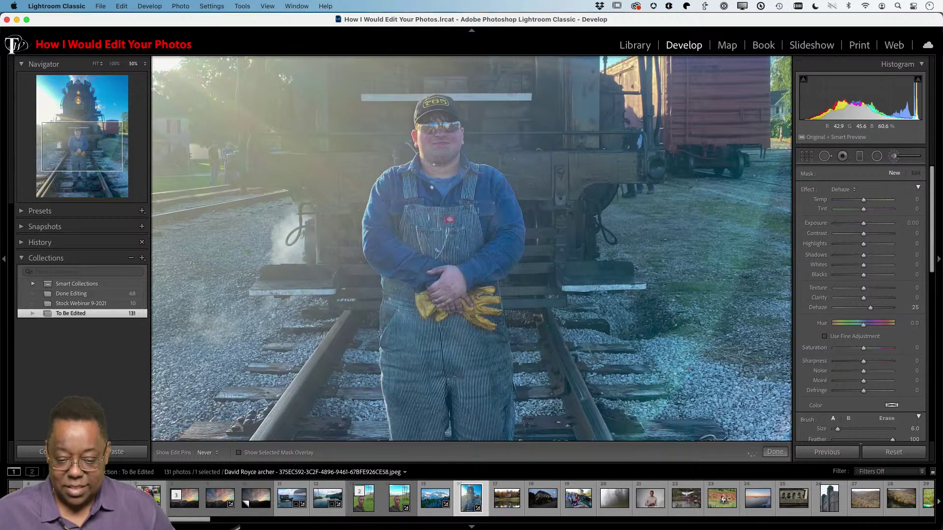
Step: Set the Dehaze of the man's brush mask to 39 and hide the edit pins
left_click(444, 195)
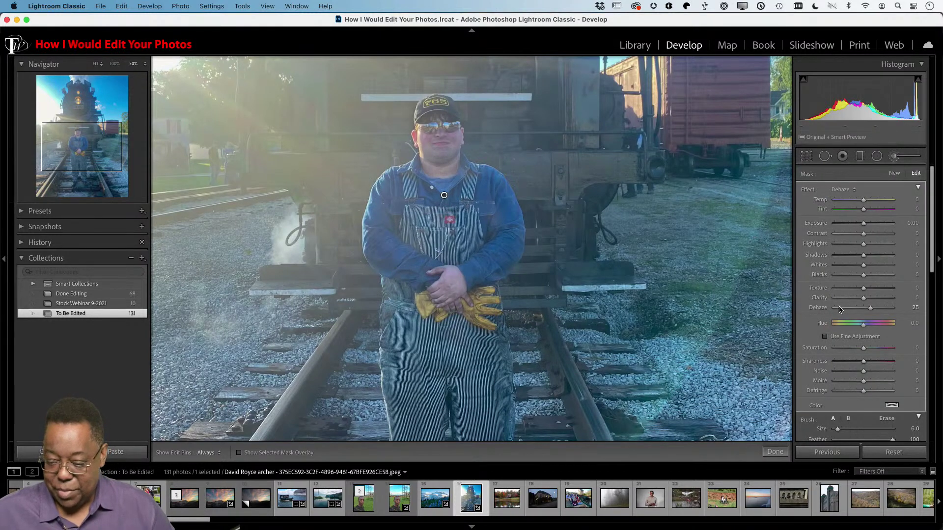
left_click_drag(871, 308, 874, 308)
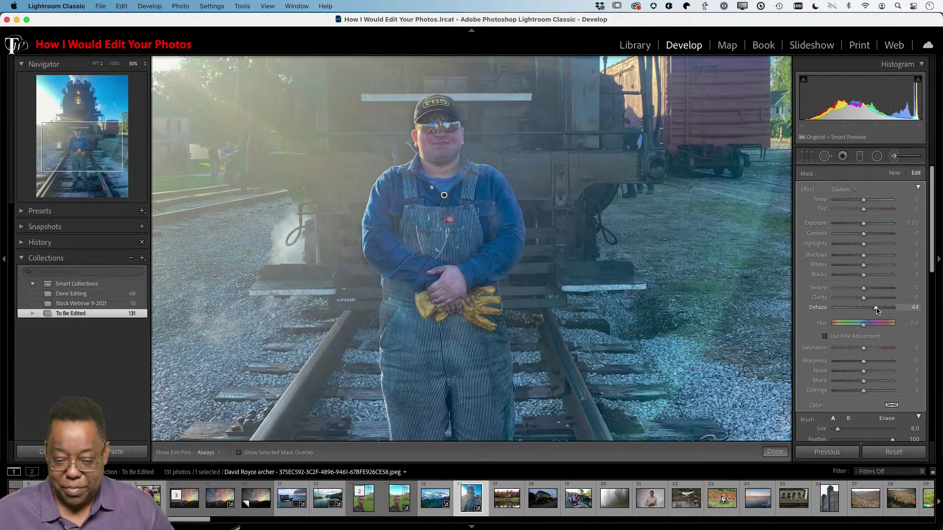
left_click_drag(878, 310, 874, 309)
key("h")
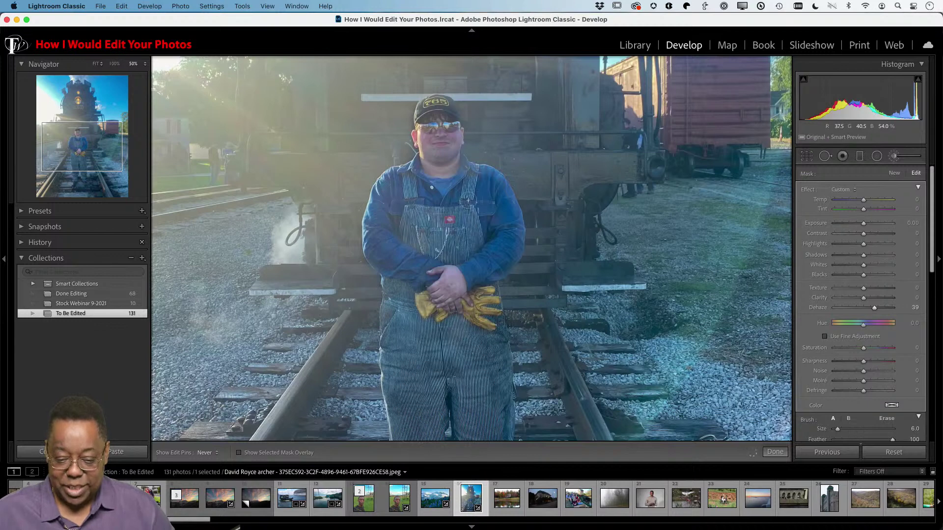
Step: Strengthen the man's brush mask with Contrast 43, Texture 43 and Clarity 30
key("h")
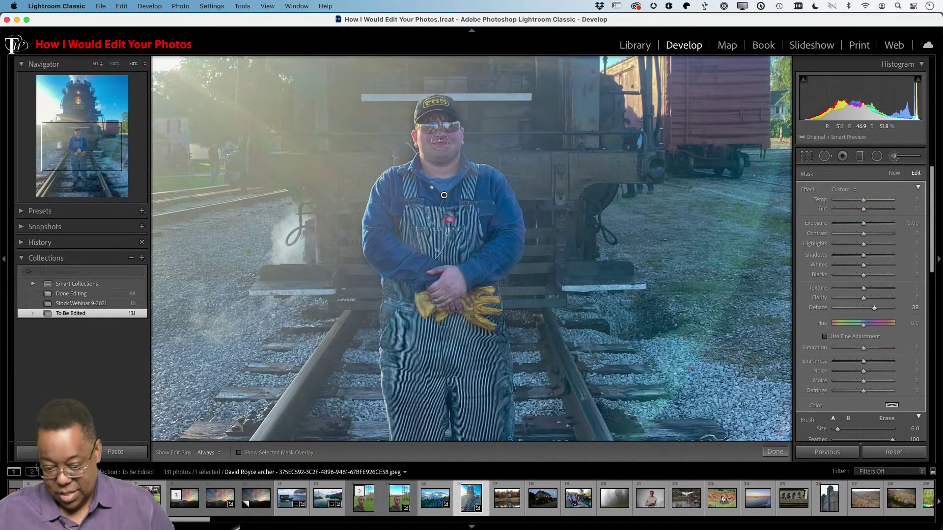
key("super+minus")
key("super+minus")
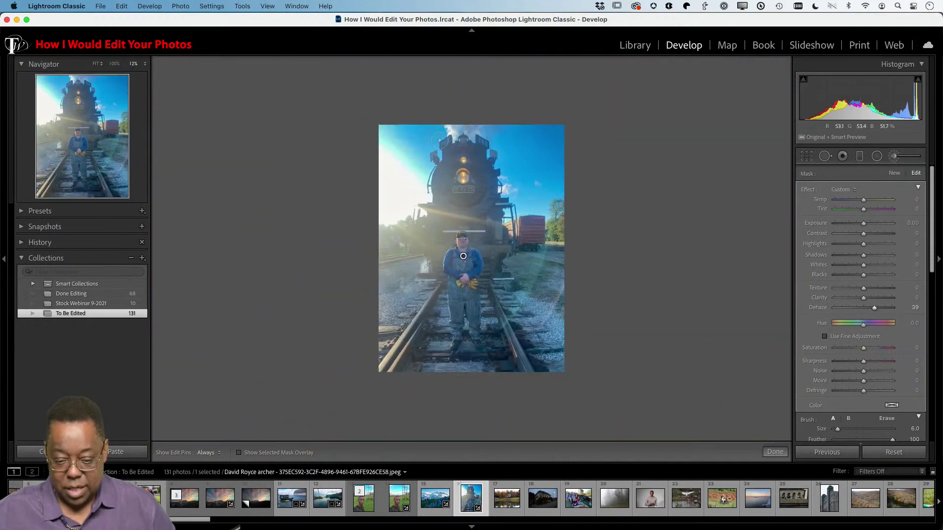
key("super+equal")
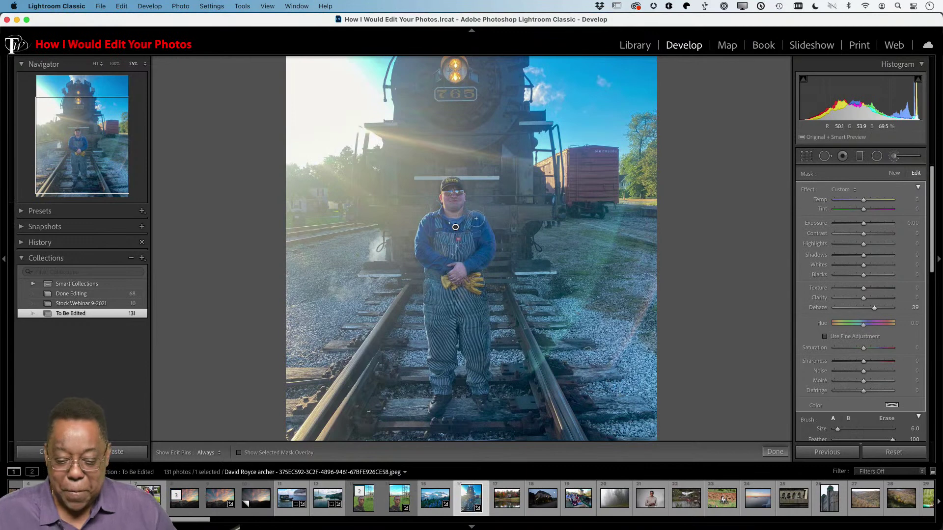
key("h")
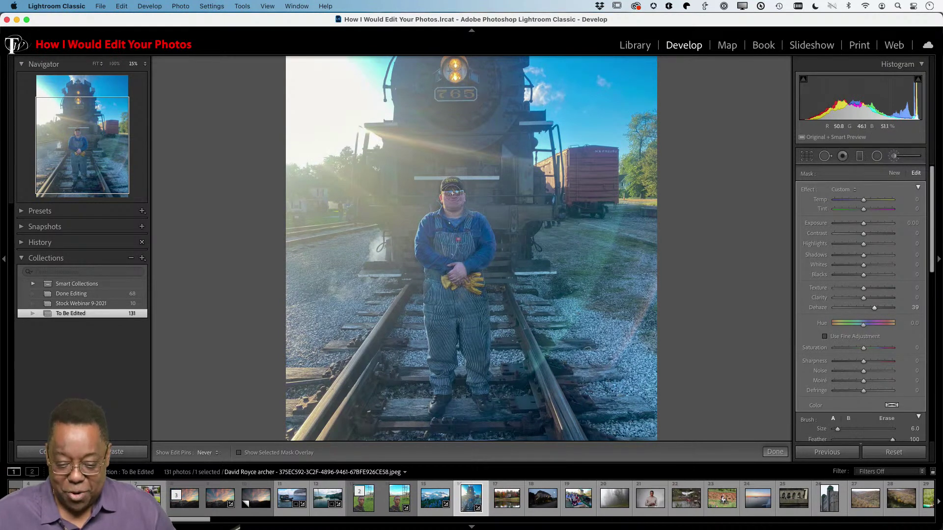
key("h")
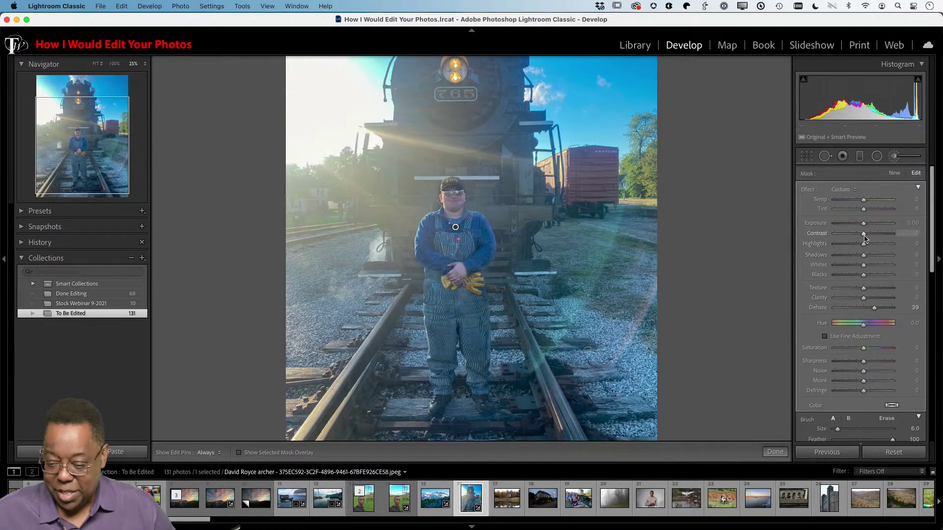
mouse_move(867, 237)
left_mouse_down()
mouse_move(889, 237)
mouse_move(876, 238)
left_mouse_up()
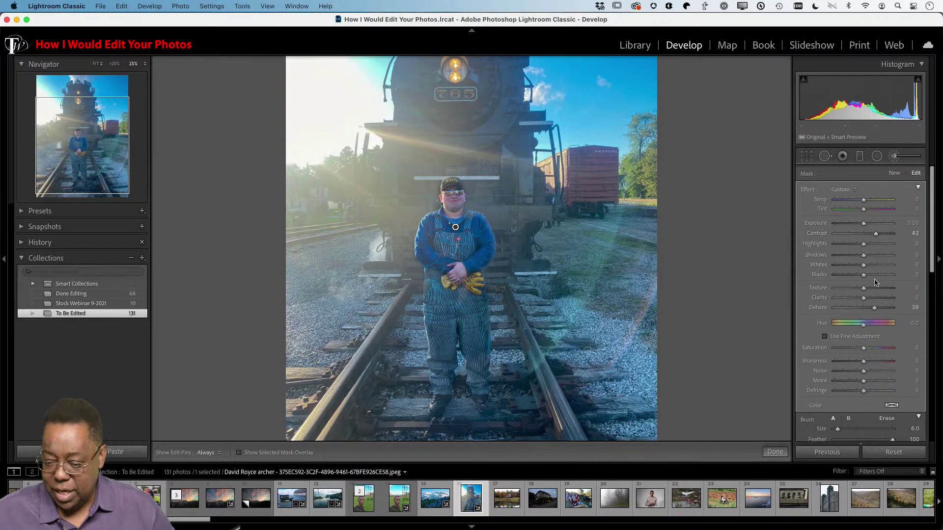
mouse_move(875, 287)
left_mouse_down()
mouse_move(866, 298)
mouse_move(874, 300)
left_mouse_up()
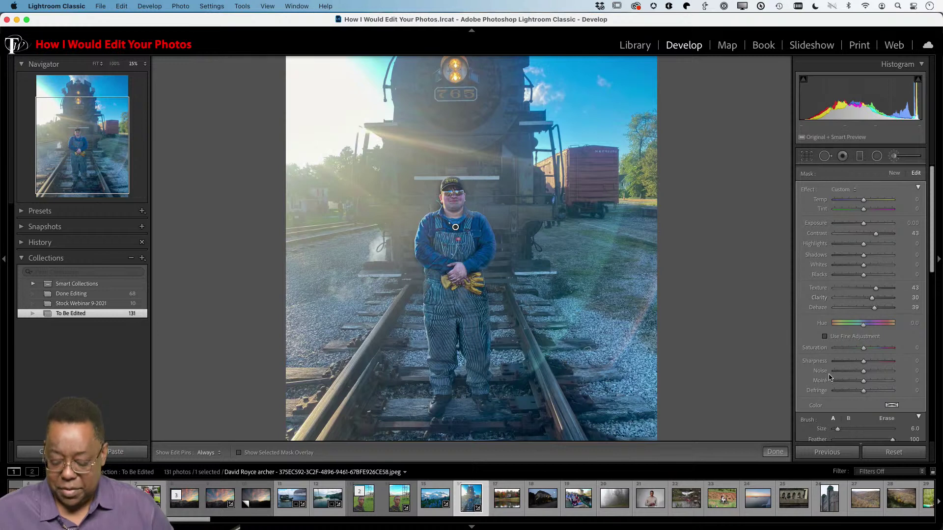
Step: Compare the locomotive portrait before and after the edits several times
key("backslash")
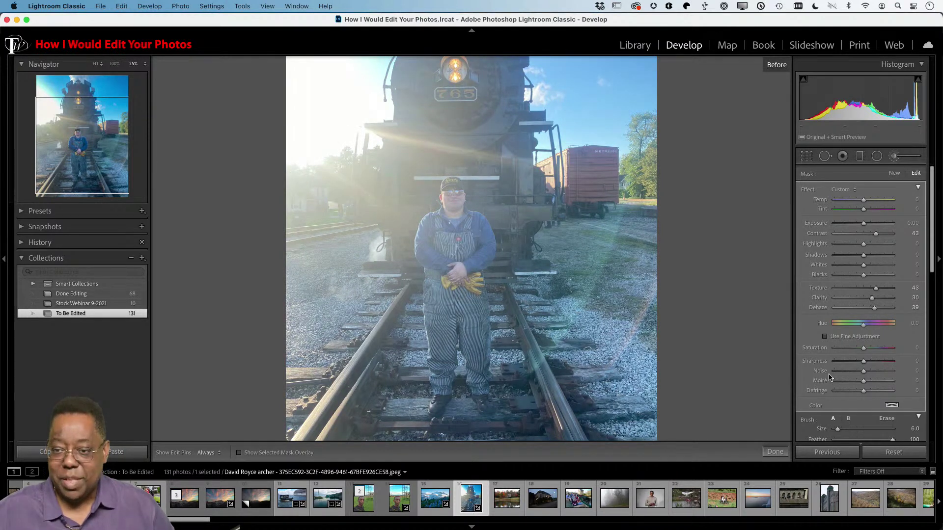
key("backslash")
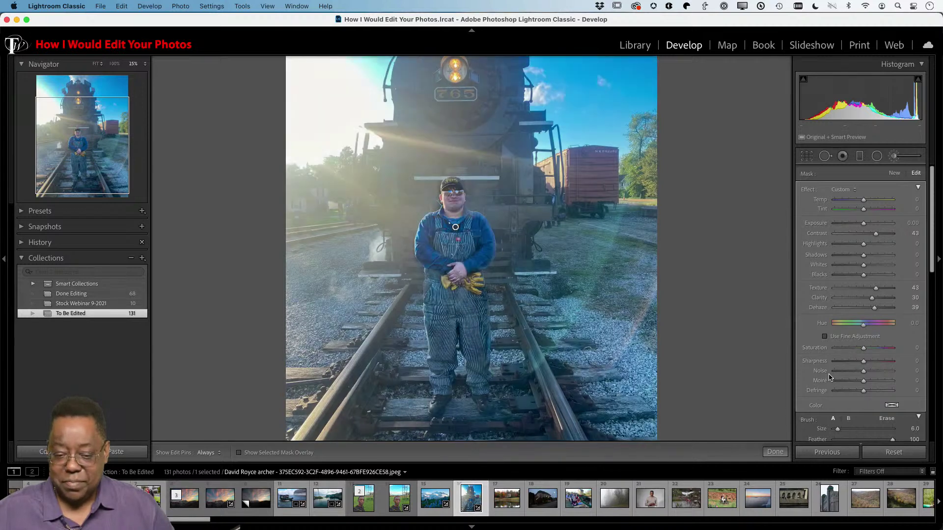
key("backslash")
key("backslash")
key("backslash")
key("backslash")
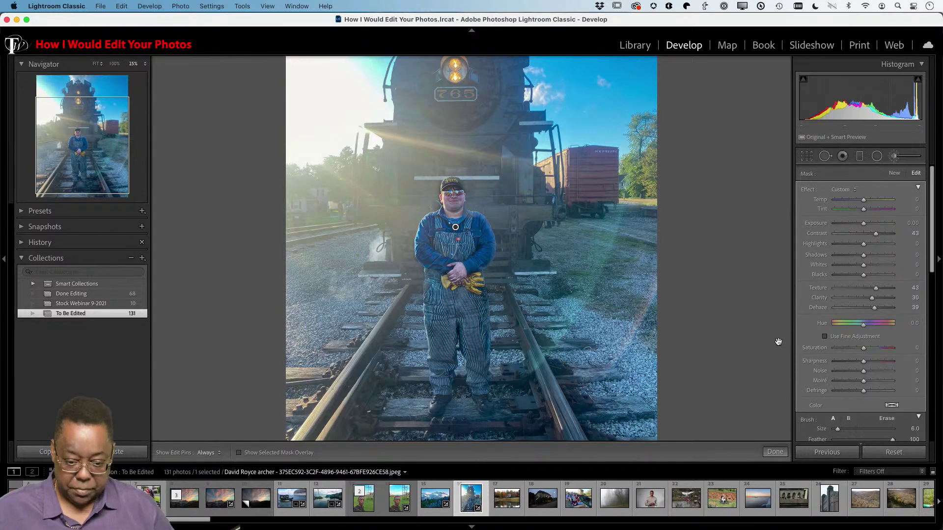
Step: Return to the photo grid and open the autumn pond photo with the stone house for developing
key("g")
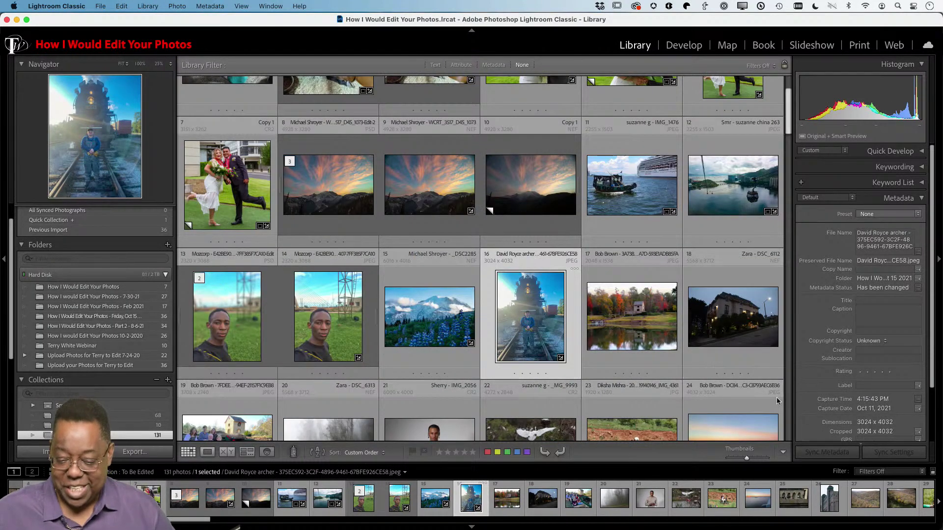
left_click(627, 310)
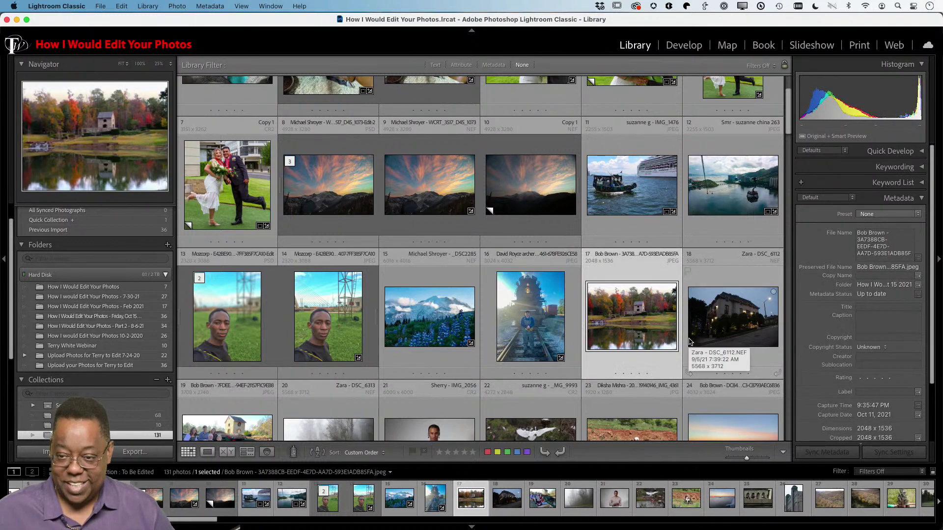
key("d")
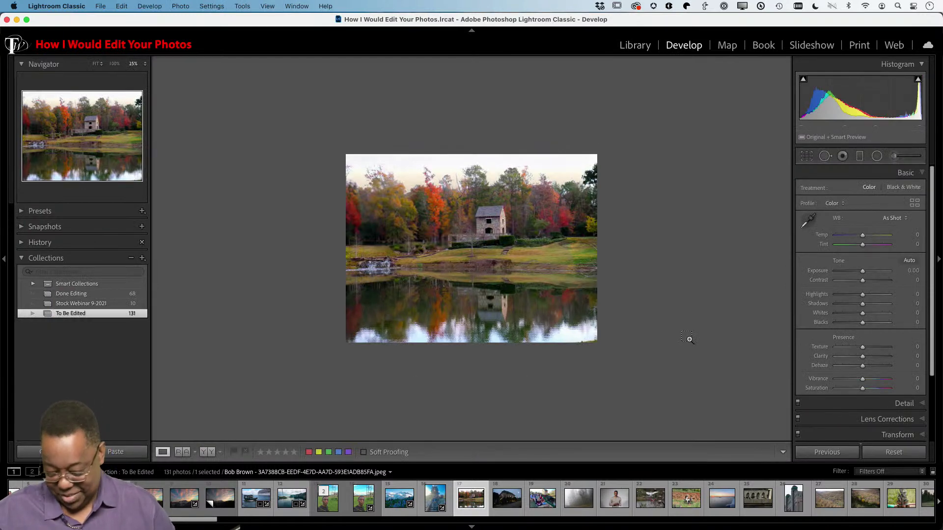
key("super+0")
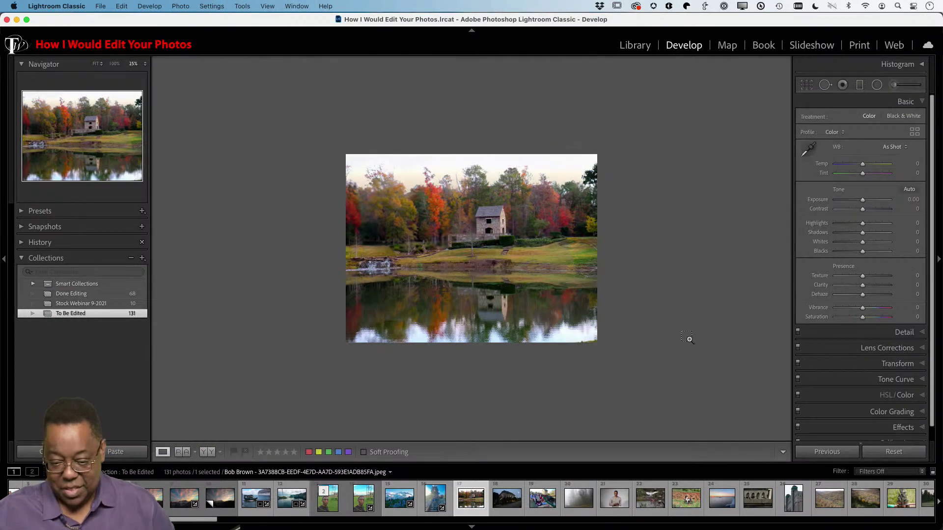
key("super+0")
key("super+equal")
key("super+equal")
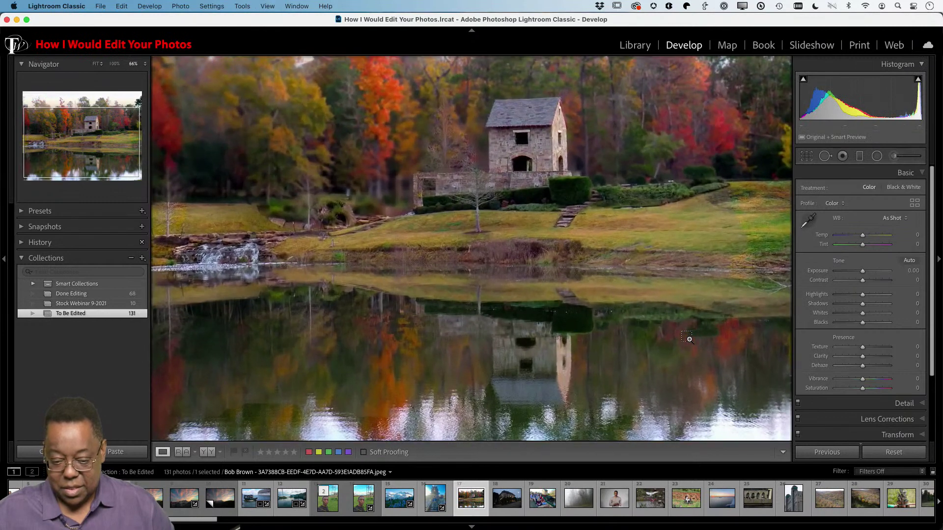
key("super+minus")
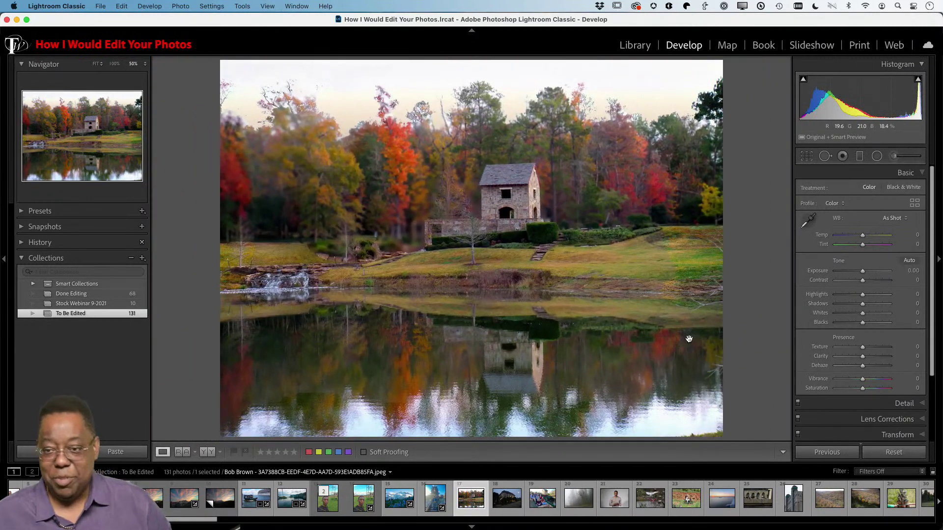